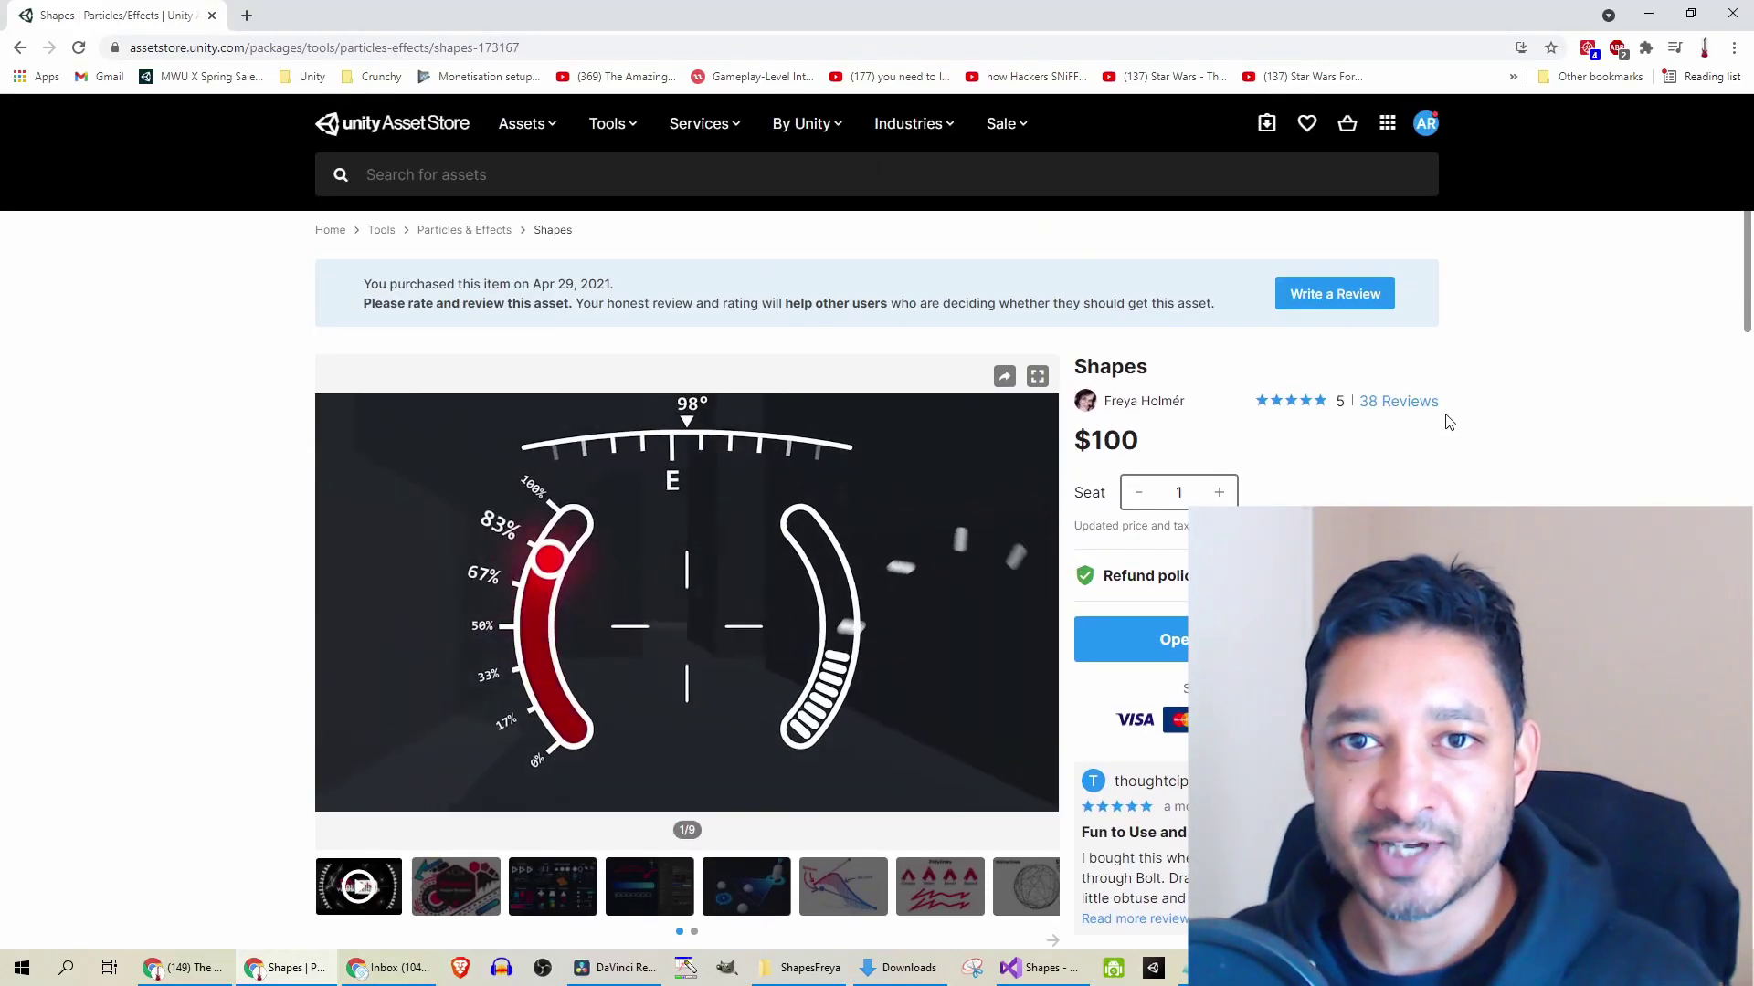
Exit play mode to stop the running Wheel of Fortune game.
{"action": "scroll", "coordinate": [1447, 422], "scroll_direction": "down", "scroll_amount": 1}
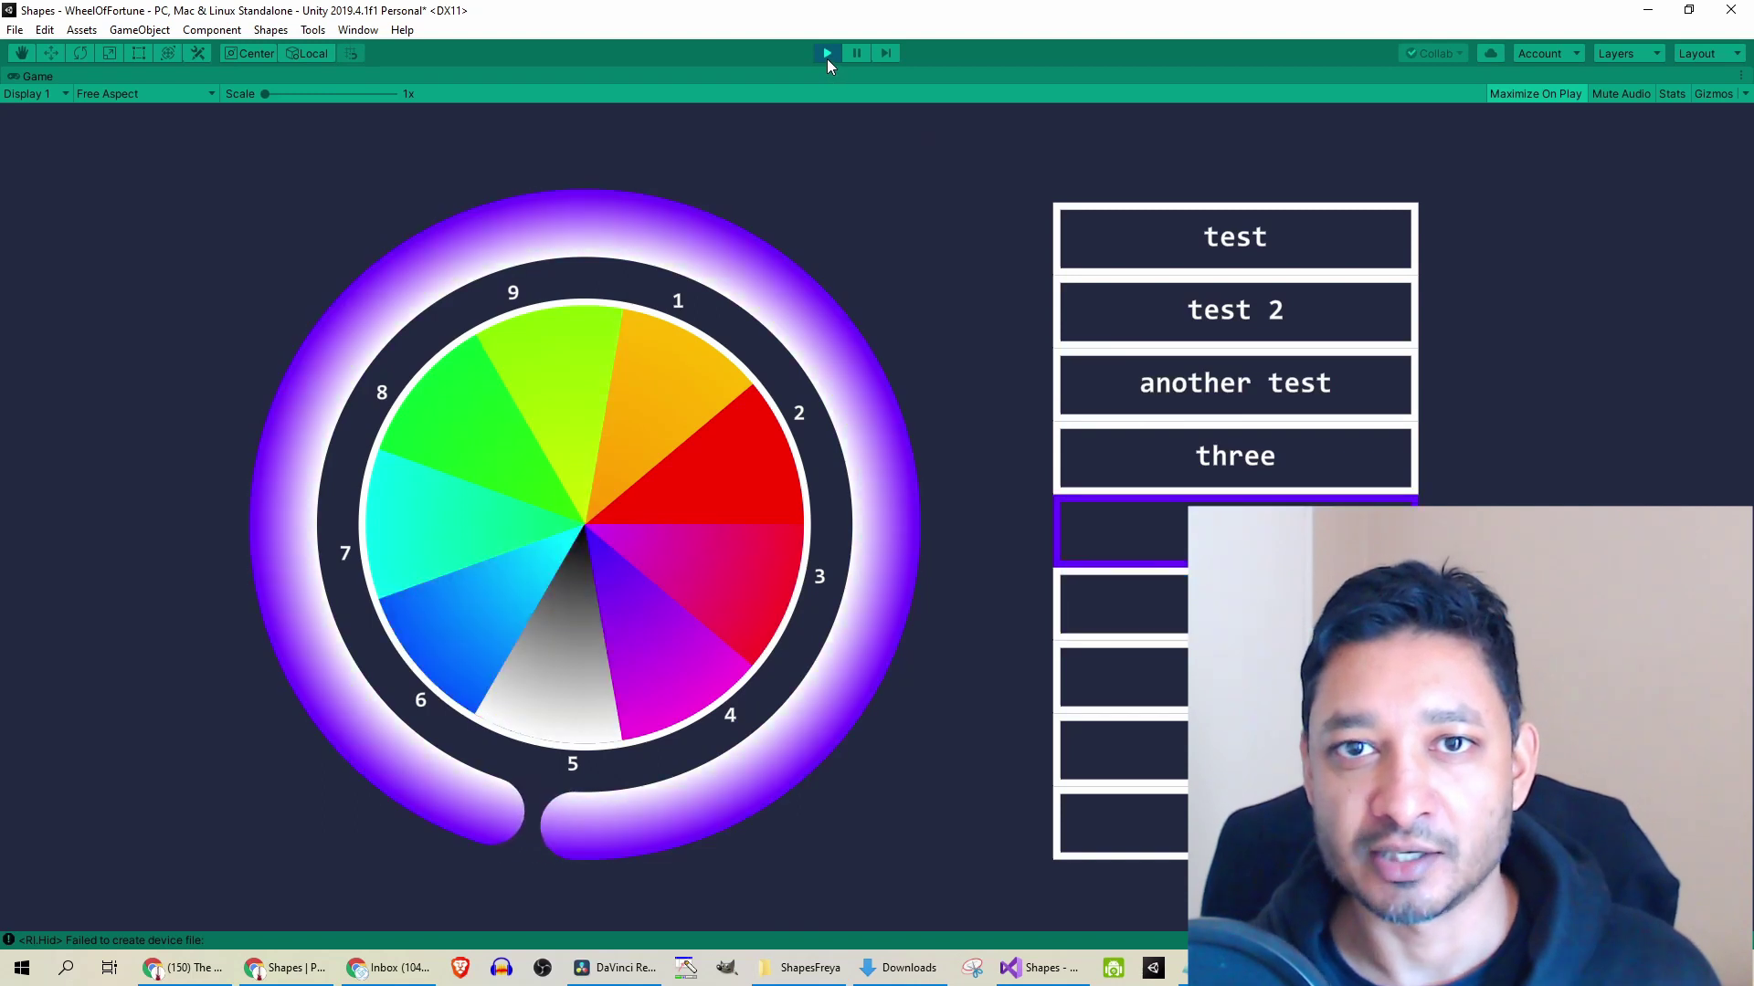
{"action": "left_click", "coordinate": [826, 53]}
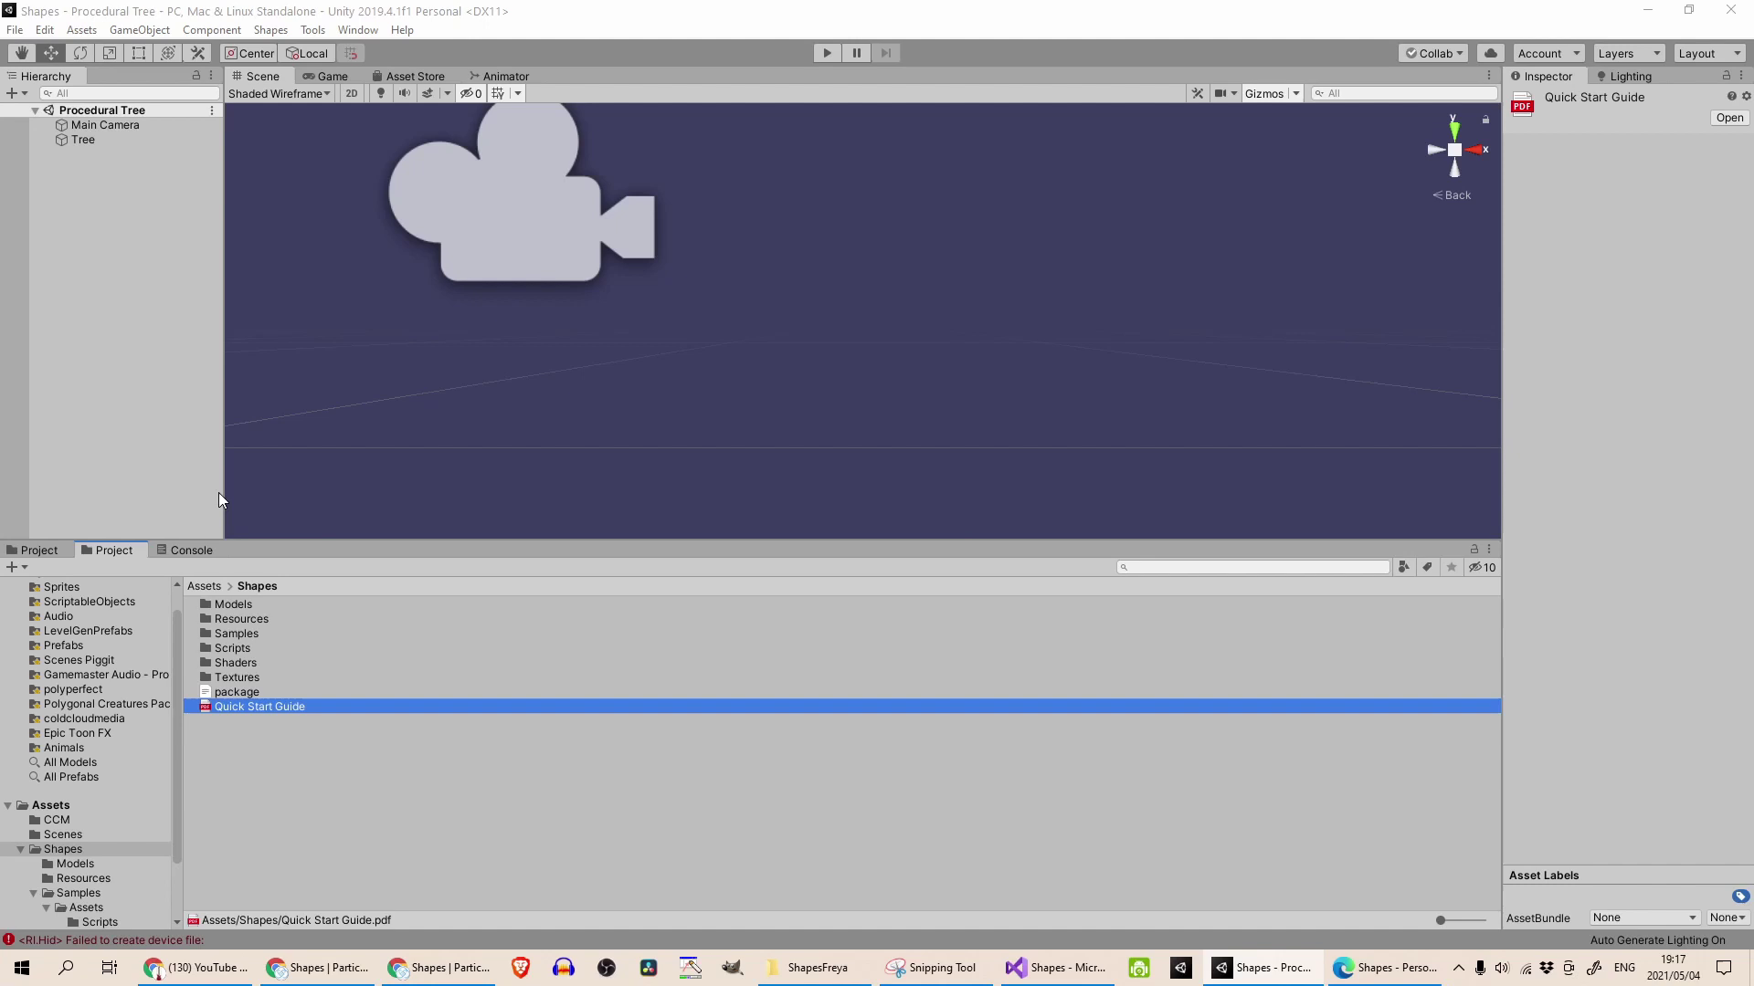
Open the Quick Start Guide PDF in Edge, skim its pages, and return to page 1.
{"action": "double_click", "coordinate": [287, 709]}
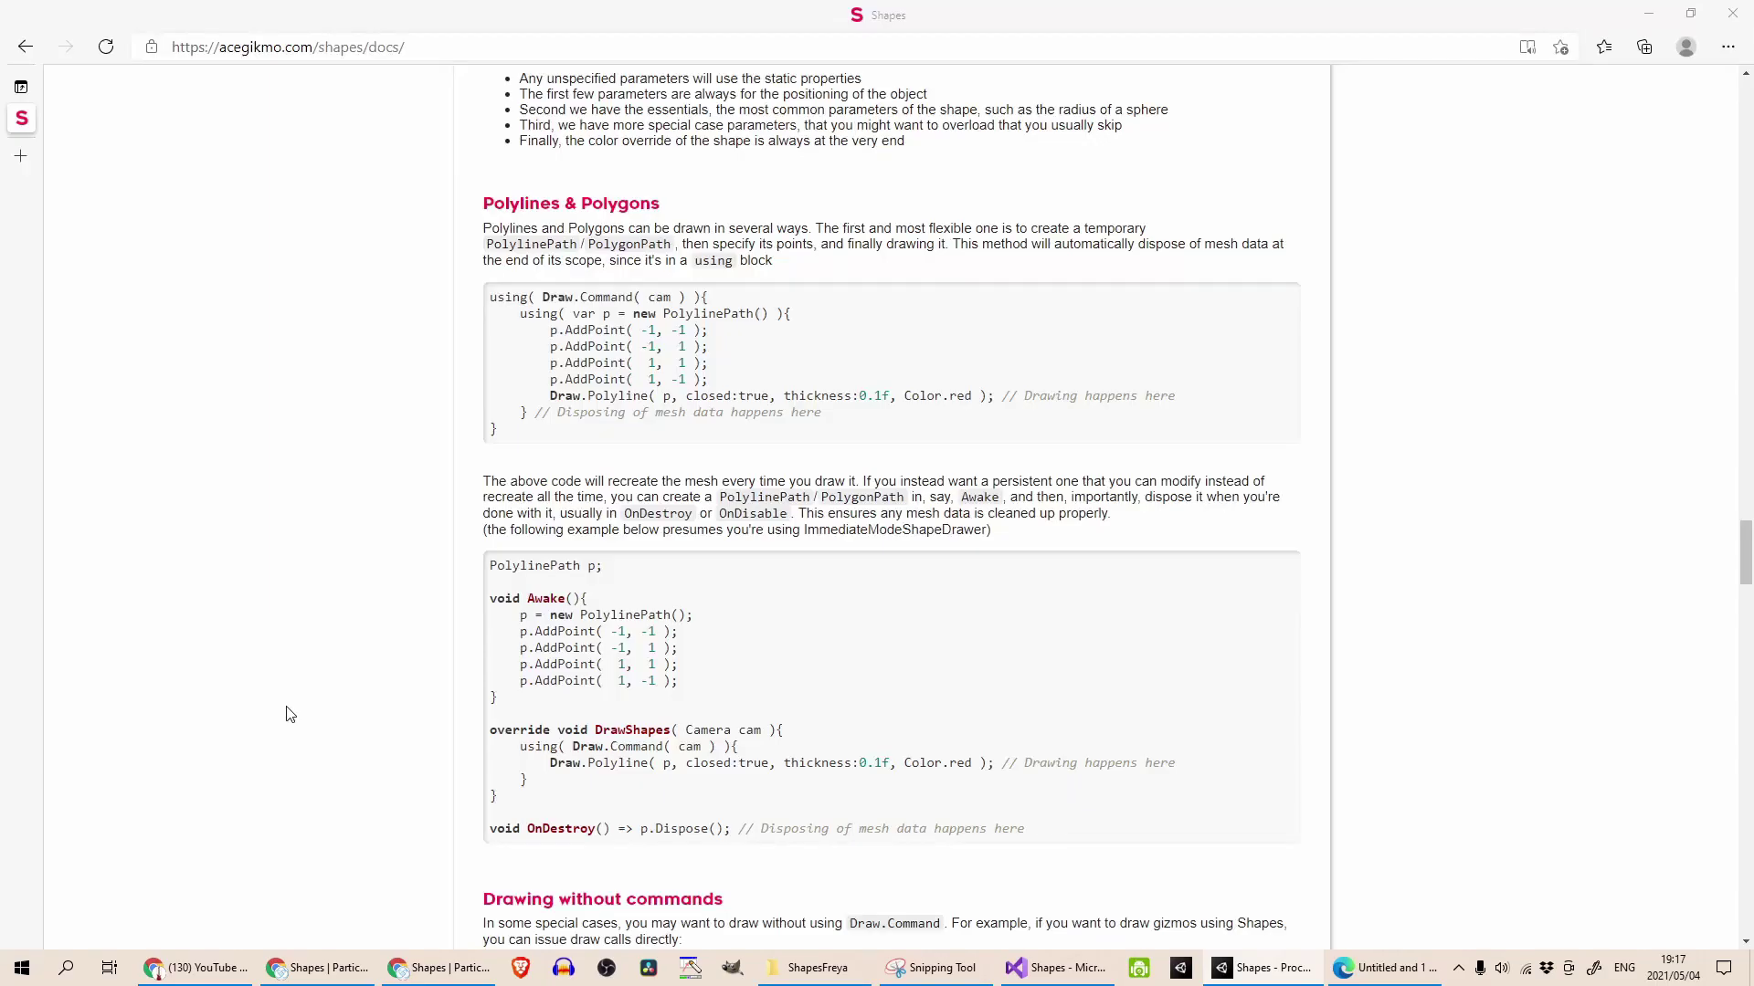
{"action": "scroll", "coordinate": [765, 519], "scroll_direction": "down", "scroll_amount": 10}
{"action": "scroll", "coordinate": [766, 519], "scroll_direction": "down", "scroll_amount": 20}
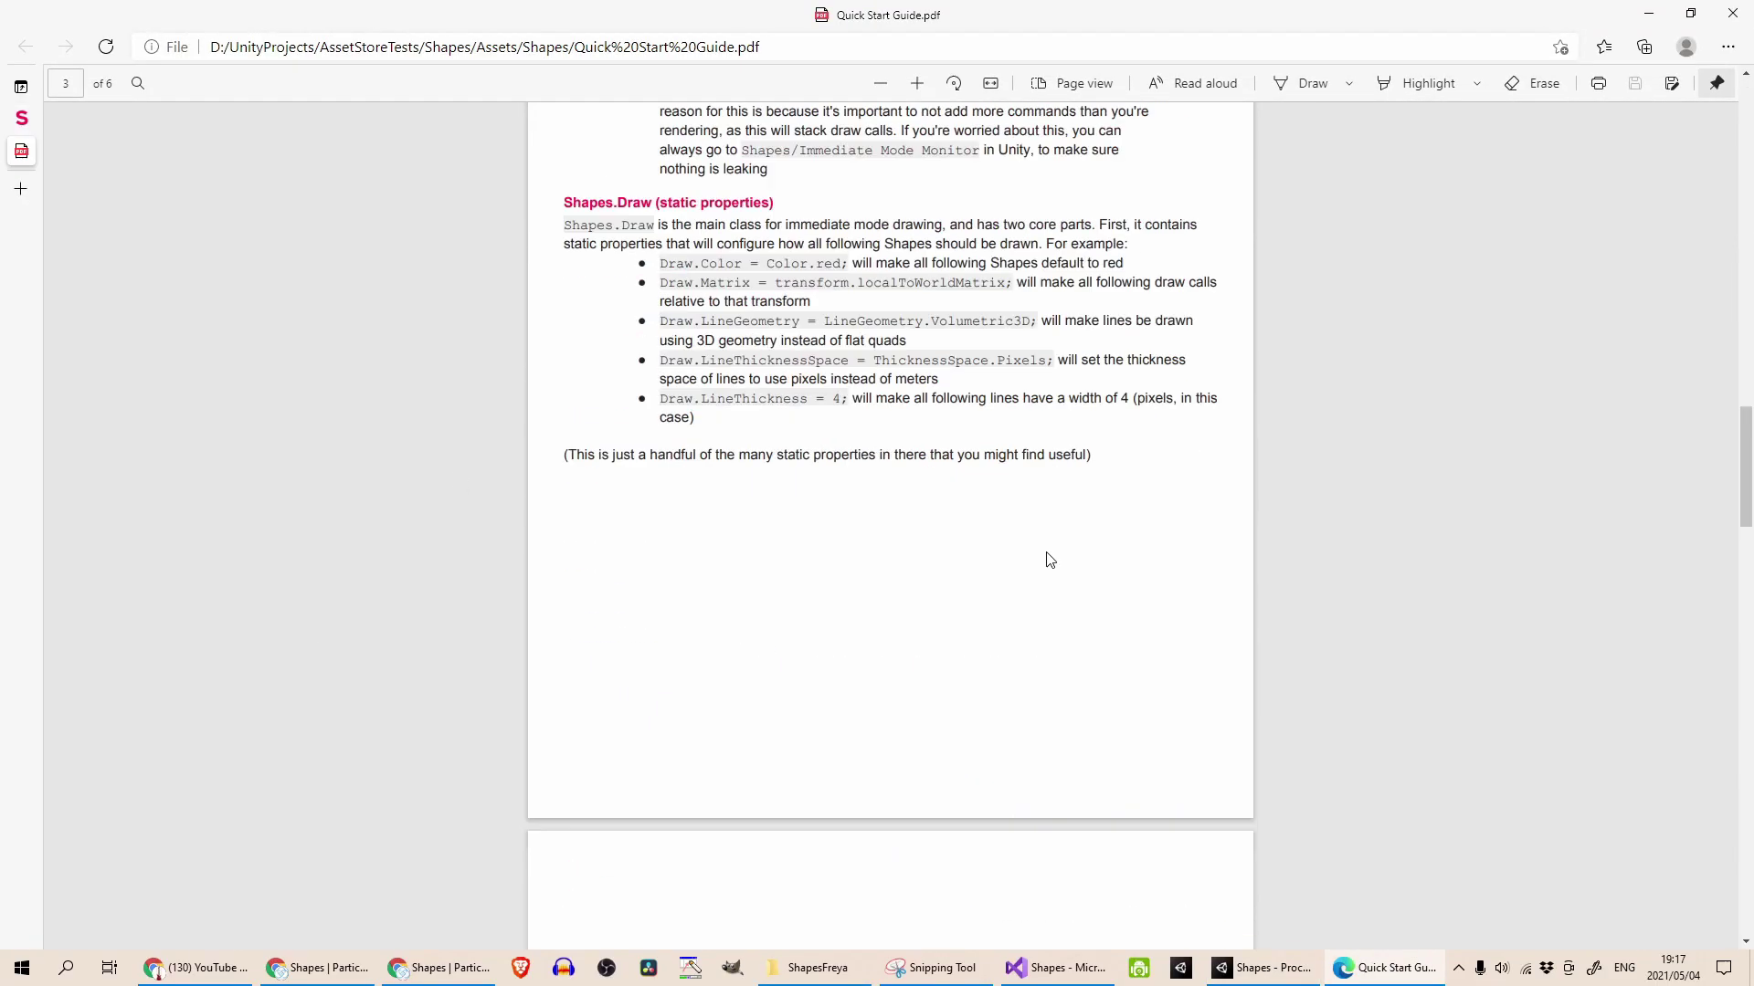
{"action": "scroll", "coordinate": [1187, 513], "scroll_direction": "up", "scroll_amount": 20}
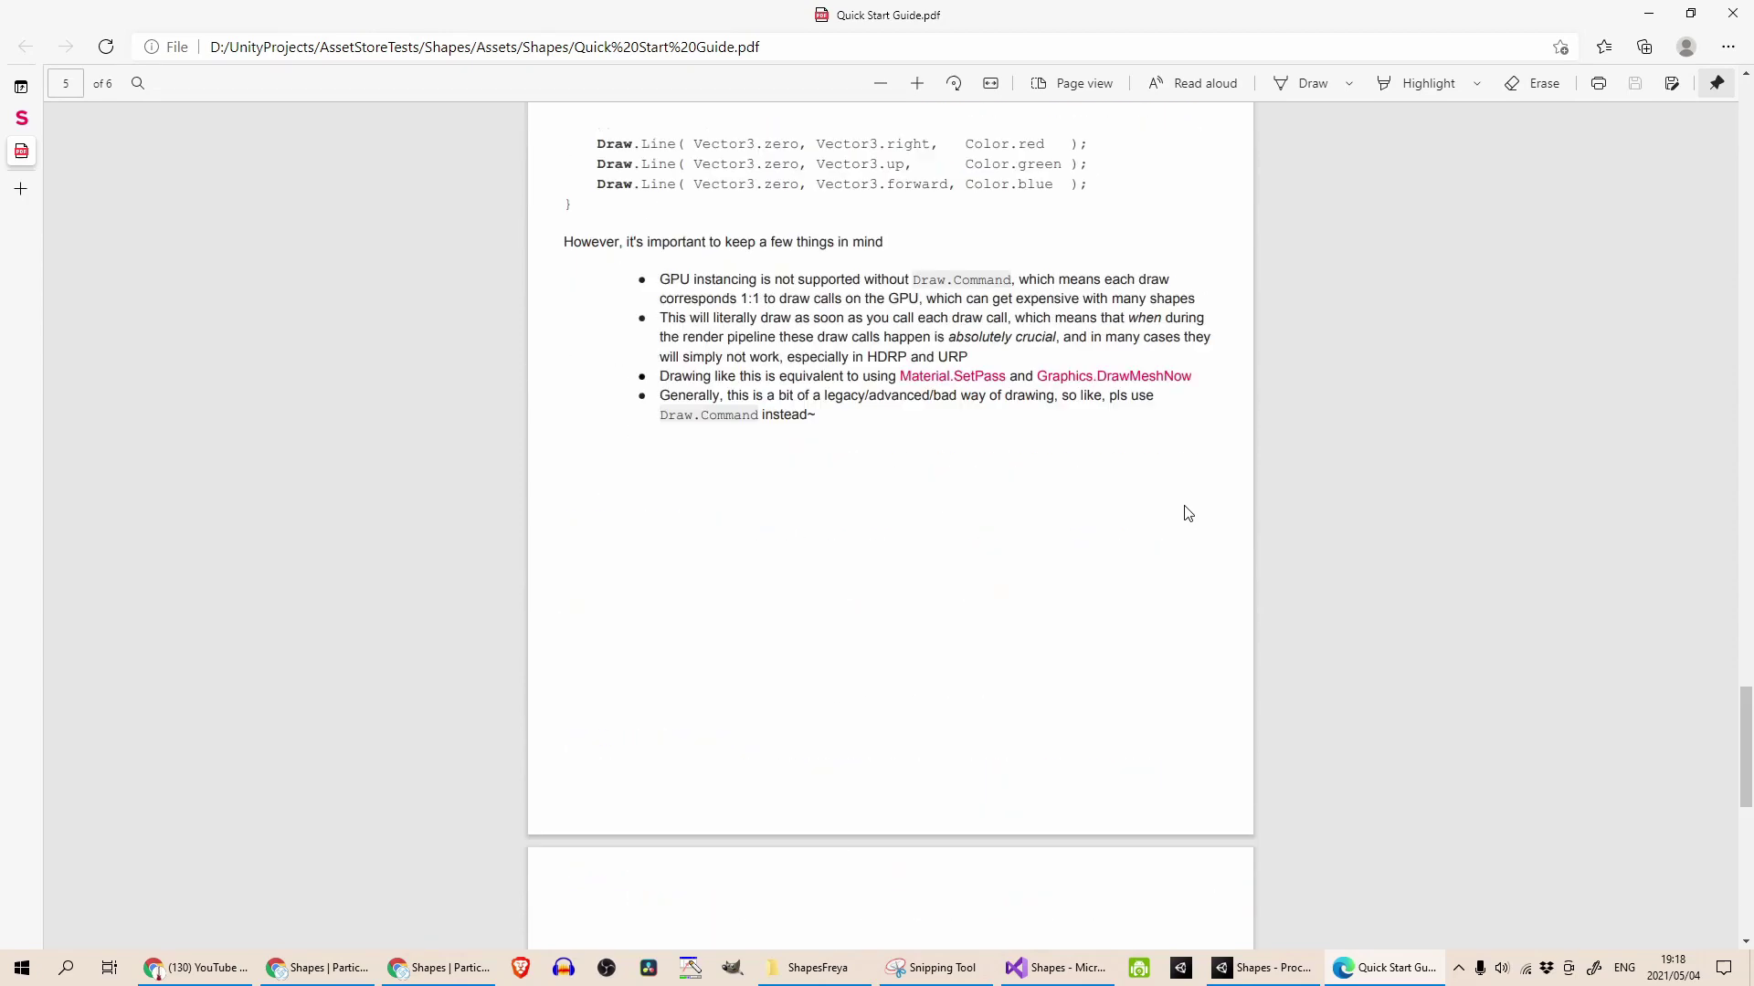
{"action": "scroll", "coordinate": [1077, 382], "scroll_direction": "up", "scroll_amount": 3}
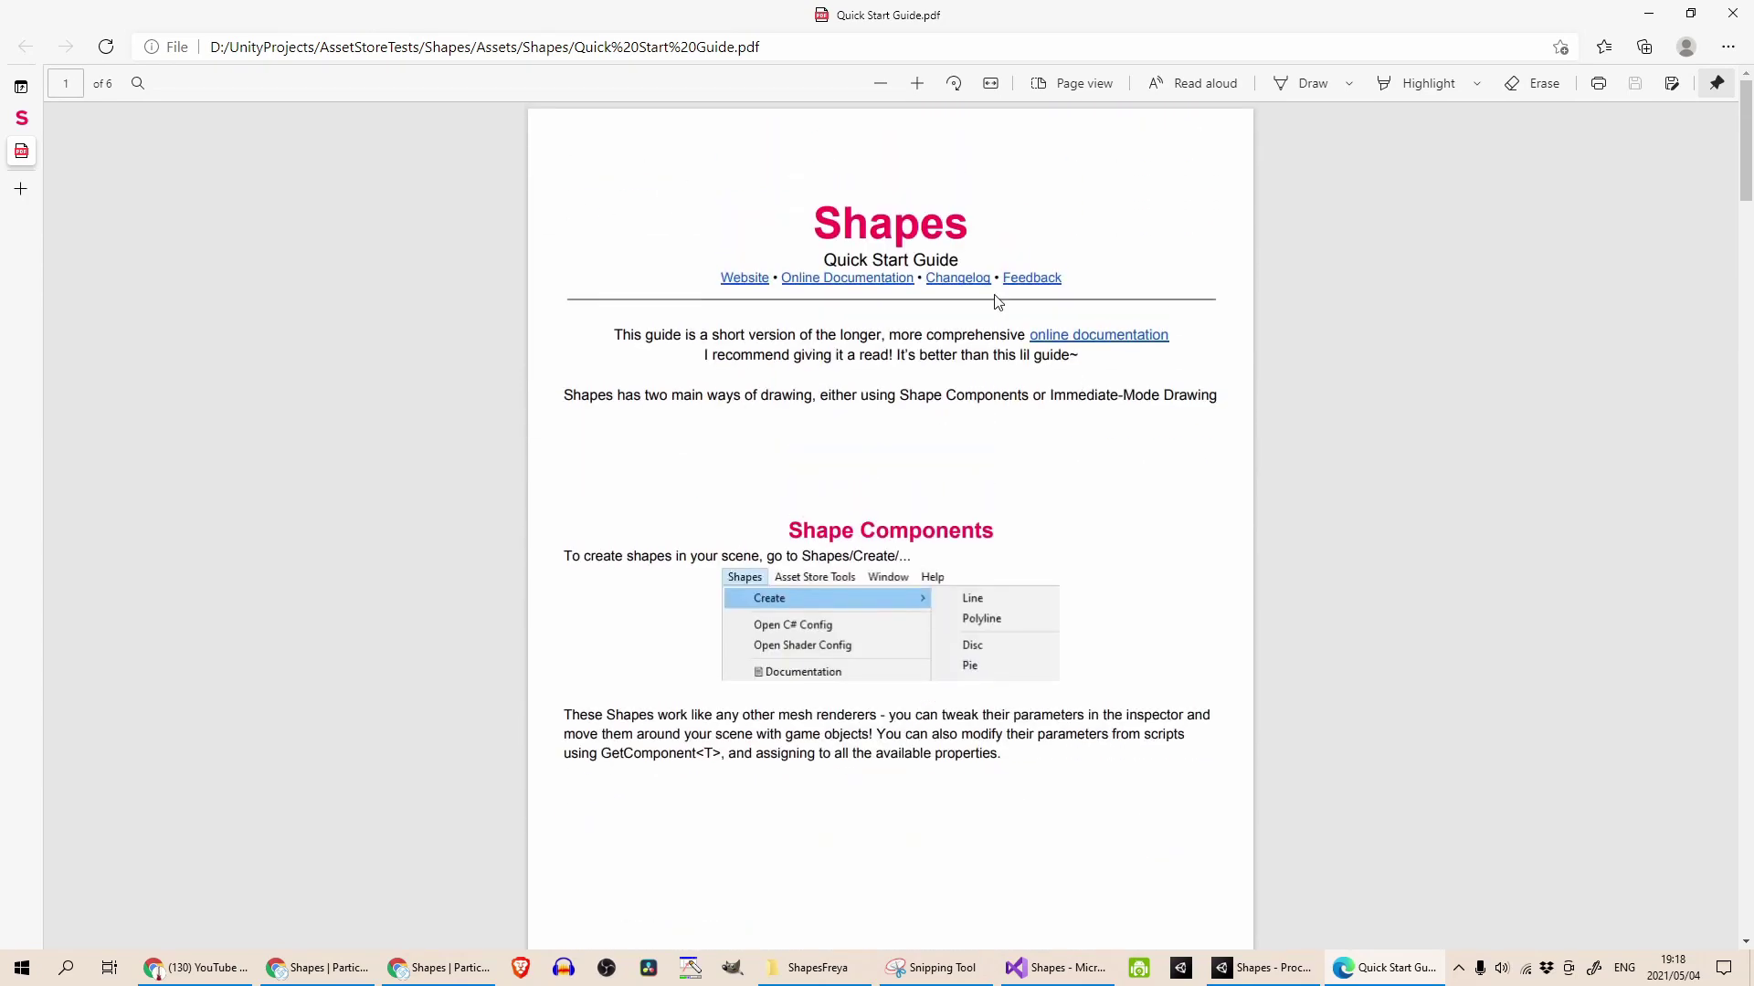
Open the Shapes online documentation from the guide's link.
{"action": "left_click", "coordinate": [854, 278]}
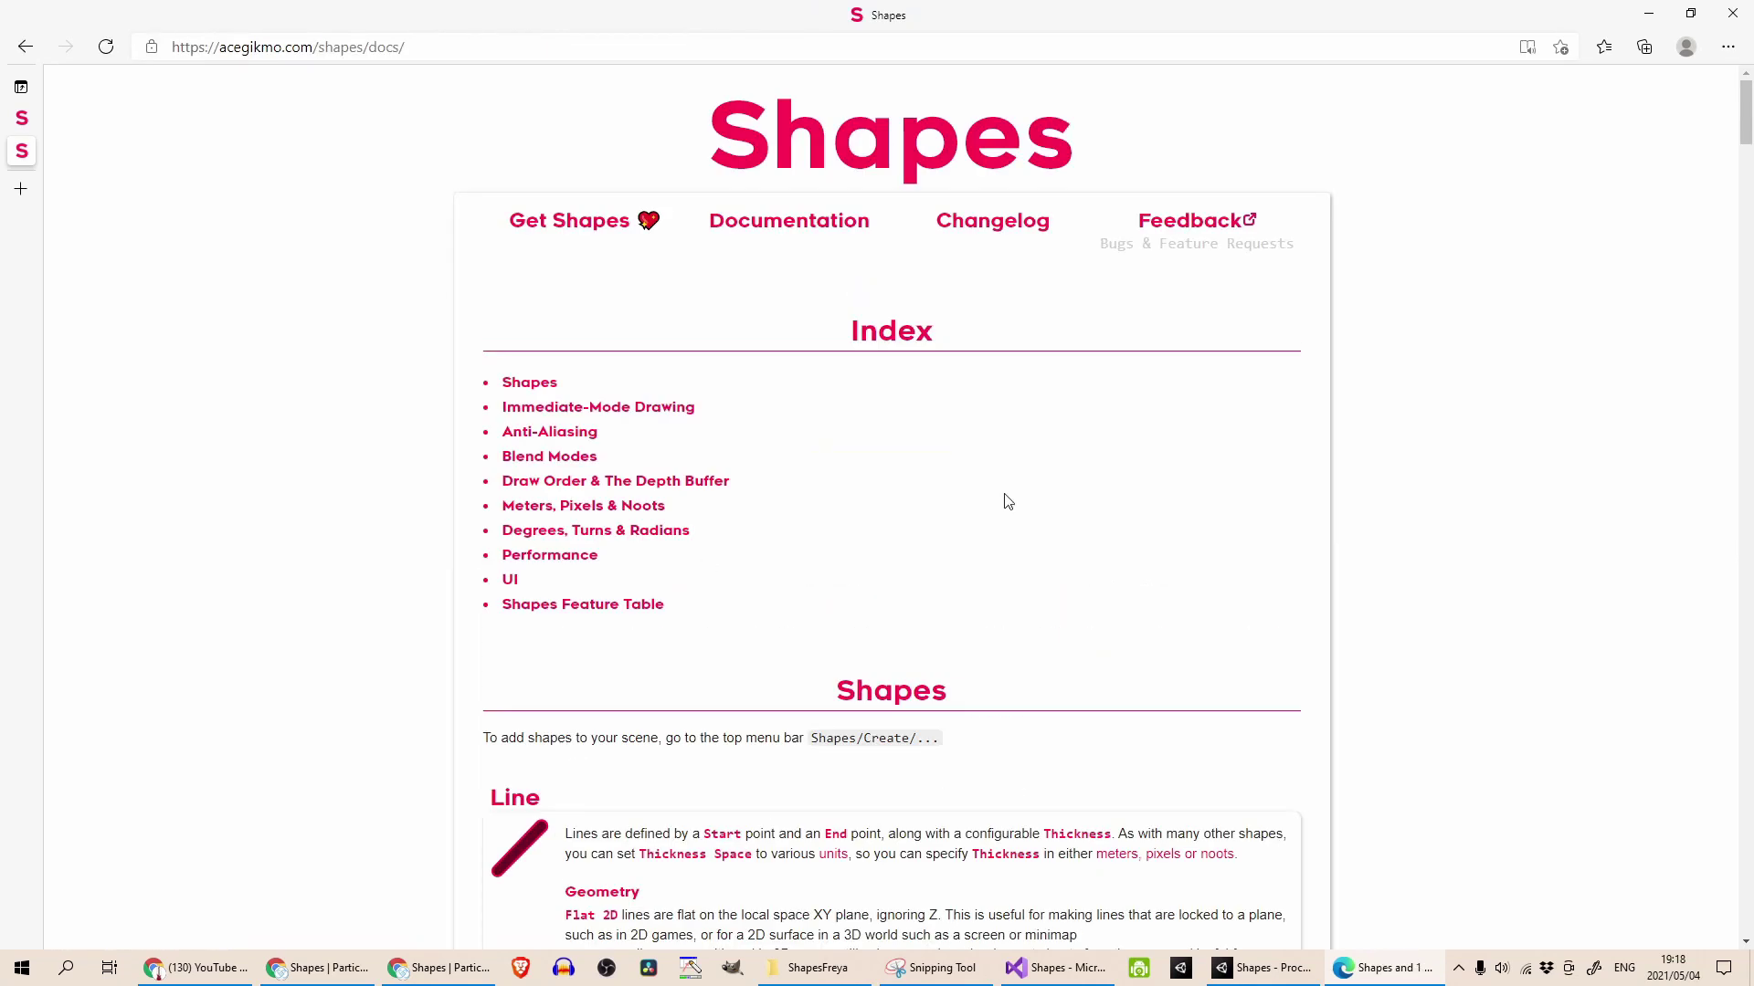
{"action": "scroll", "coordinate": [1358, 498], "scroll_direction": "down", "scroll_amount": 10}
{"action": "scroll", "coordinate": [1363, 500], "scroll_direction": "up", "scroll_amount": 6}
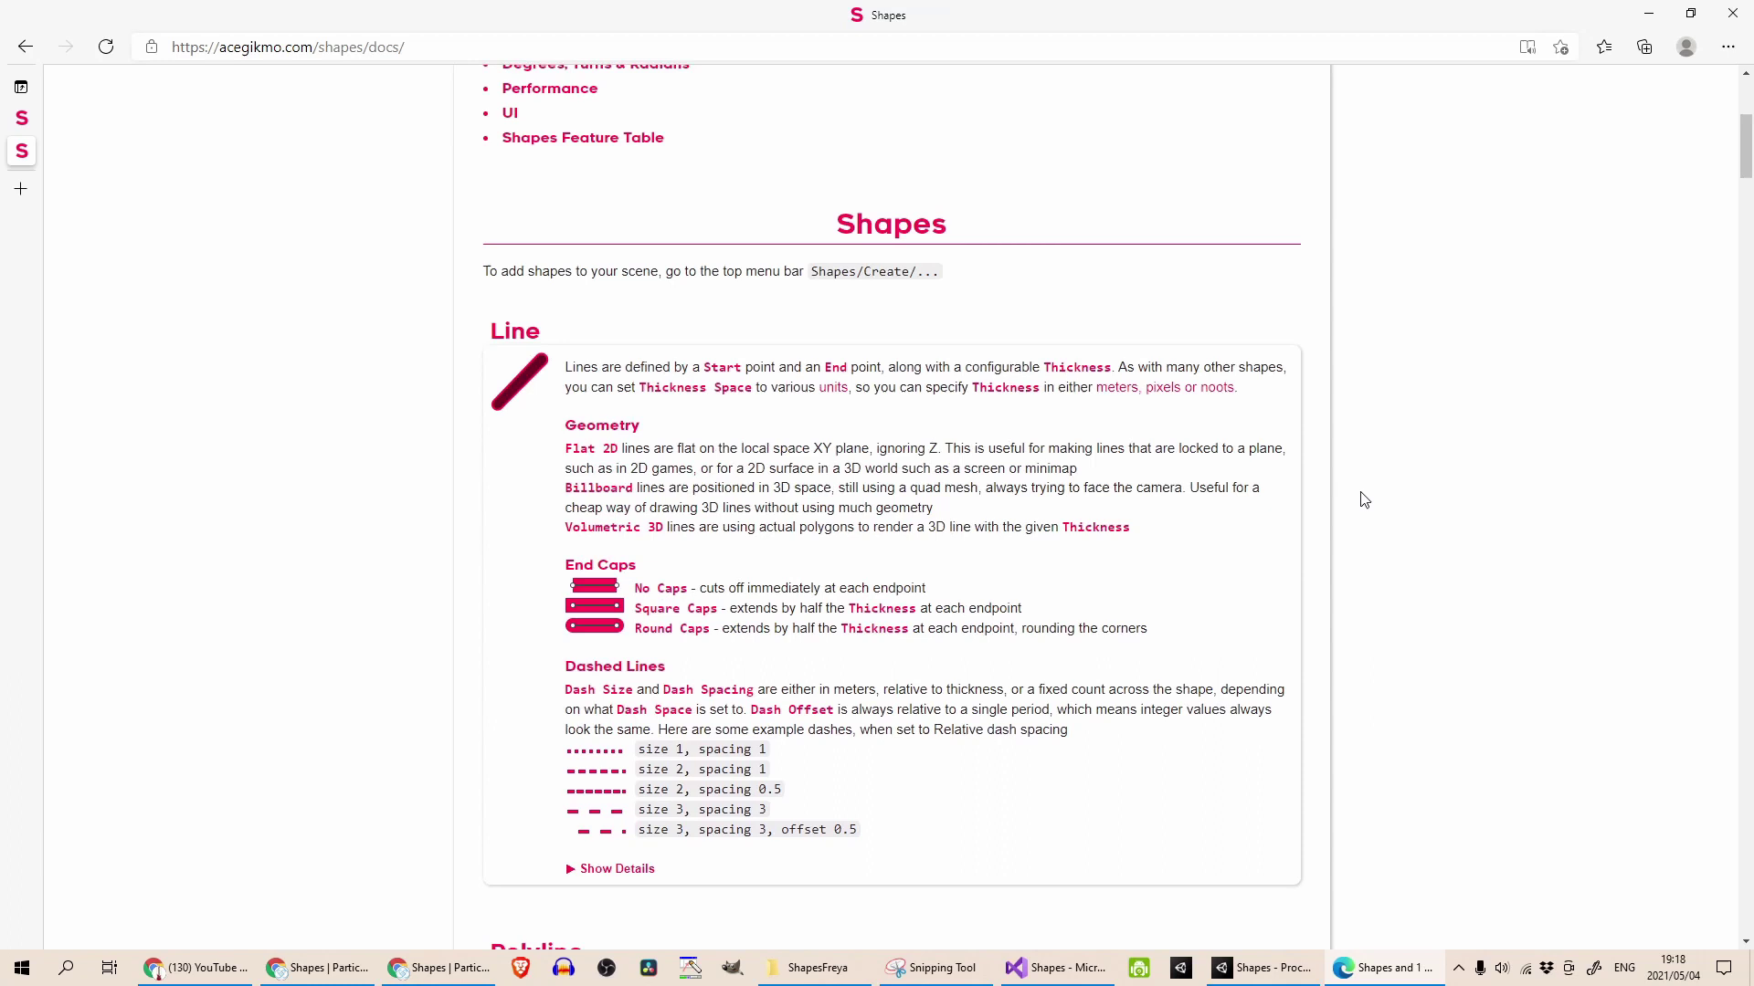
{"action": "scroll", "coordinate": [901, 330], "scroll_direction": "up", "scroll_amount": 3}
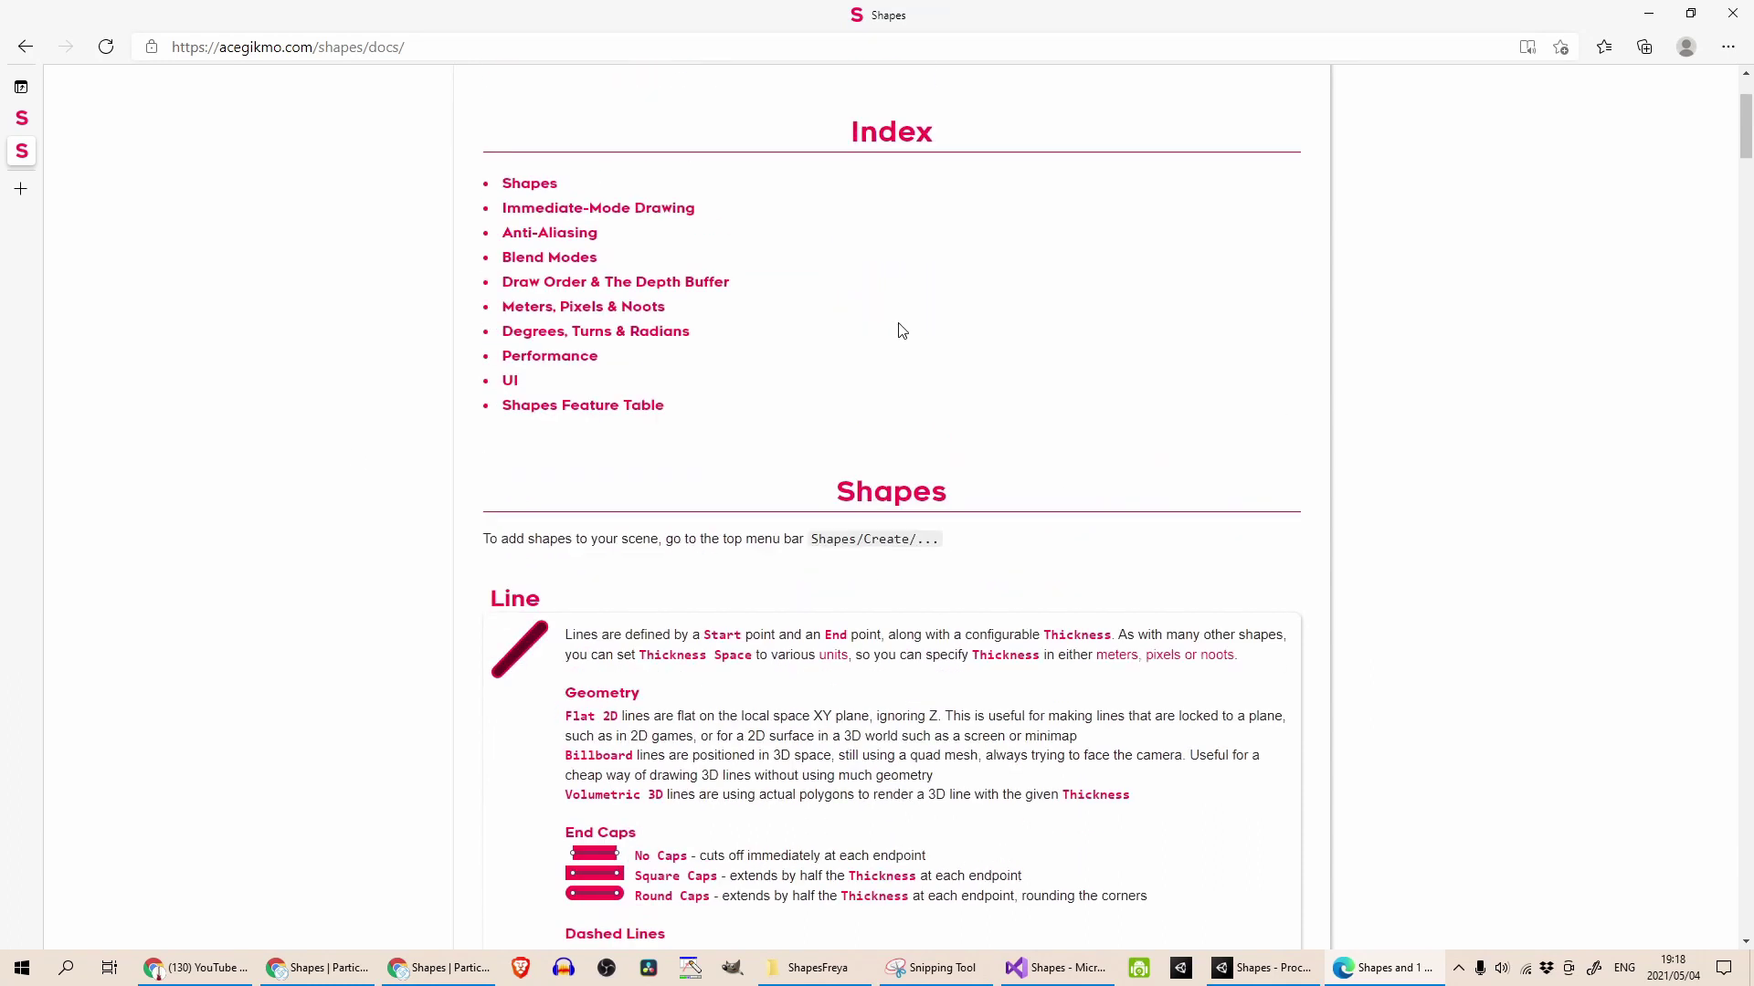
Scroll through the Line, Polyline and other shape sections to the immediate-mode example.
{"action": "scroll", "coordinate": [901, 330], "scroll_direction": "down", "scroll_amount": 4}
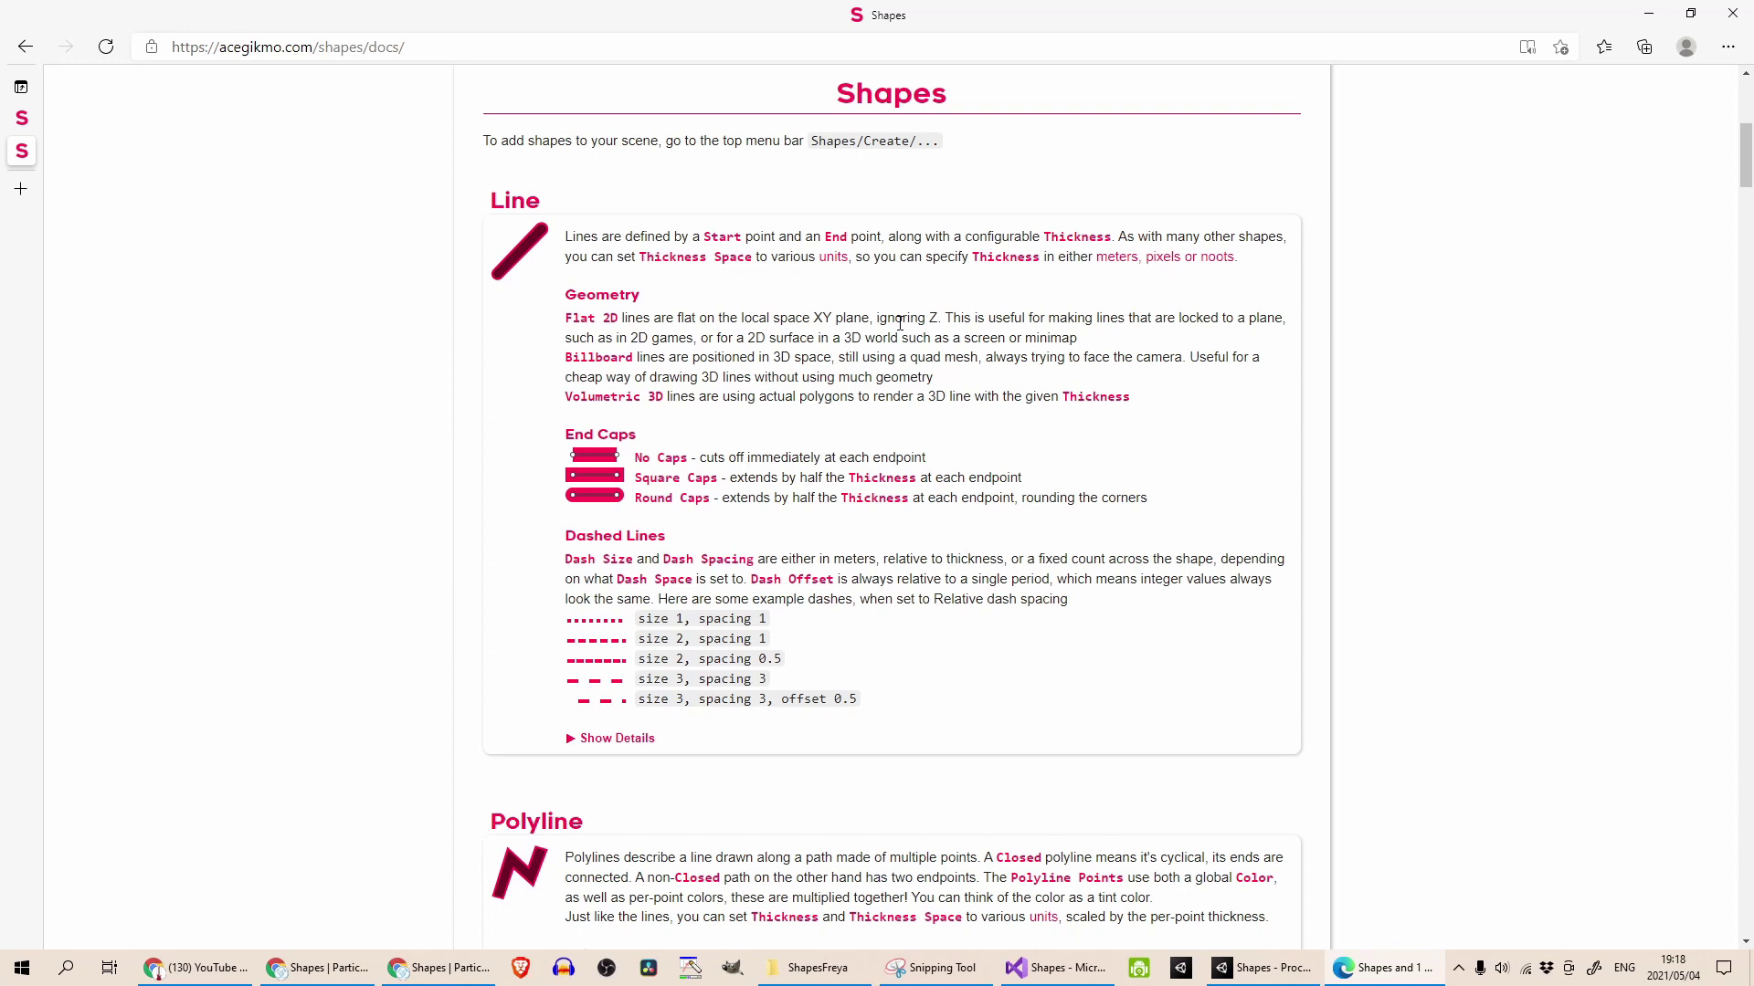
{"action": "scroll", "coordinate": [901, 328], "scroll_direction": "down", "scroll_amount": 1}
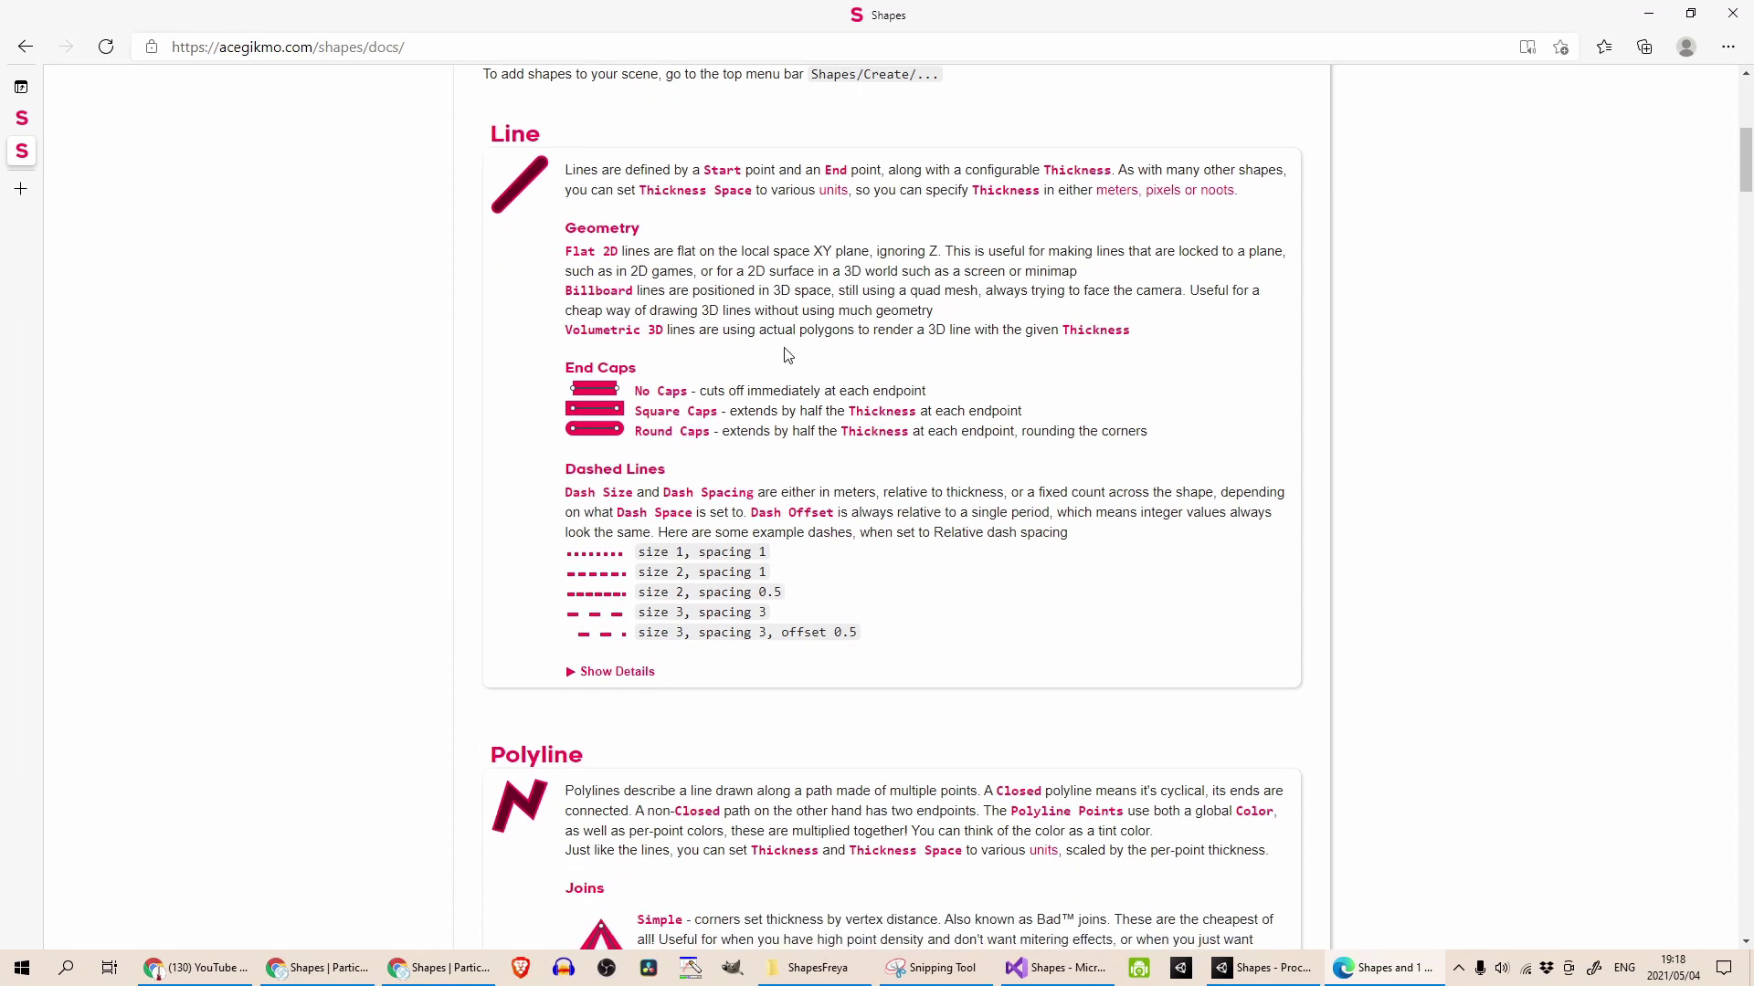
{"action": "scroll", "coordinate": [787, 355], "scroll_direction": "down", "scroll_amount": 5}
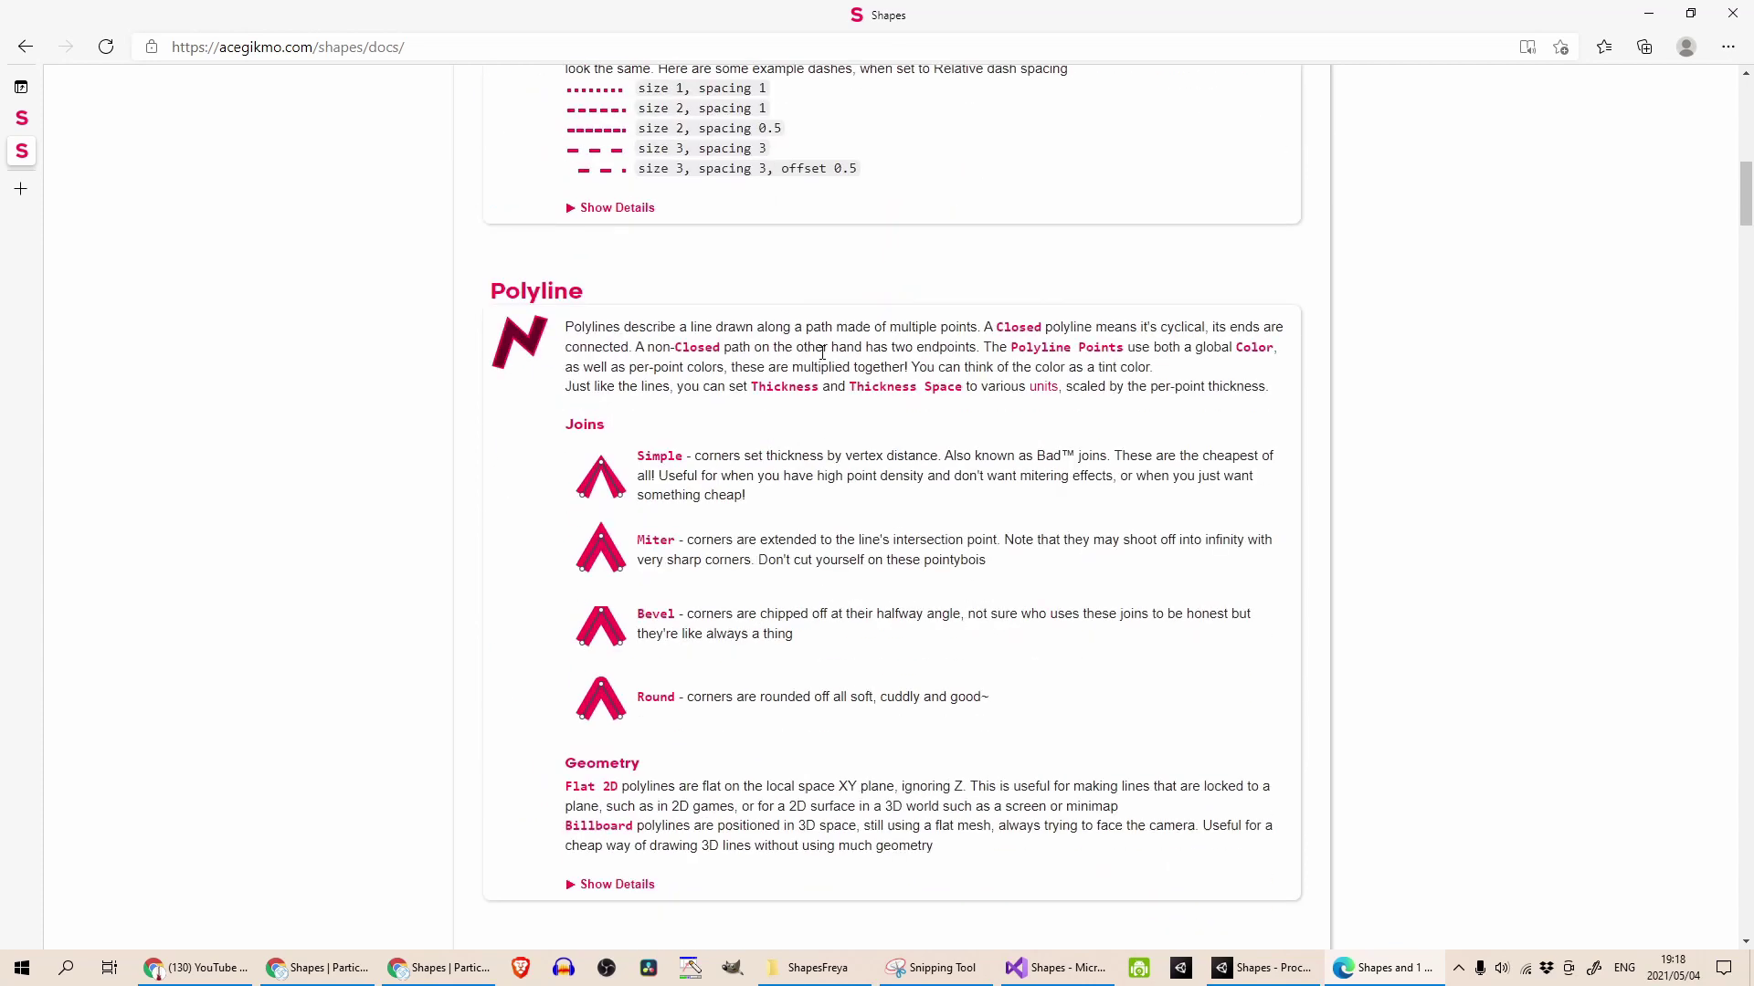
{"action": "scroll", "coordinate": [821, 352], "scroll_direction": "down", "scroll_amount": 15}
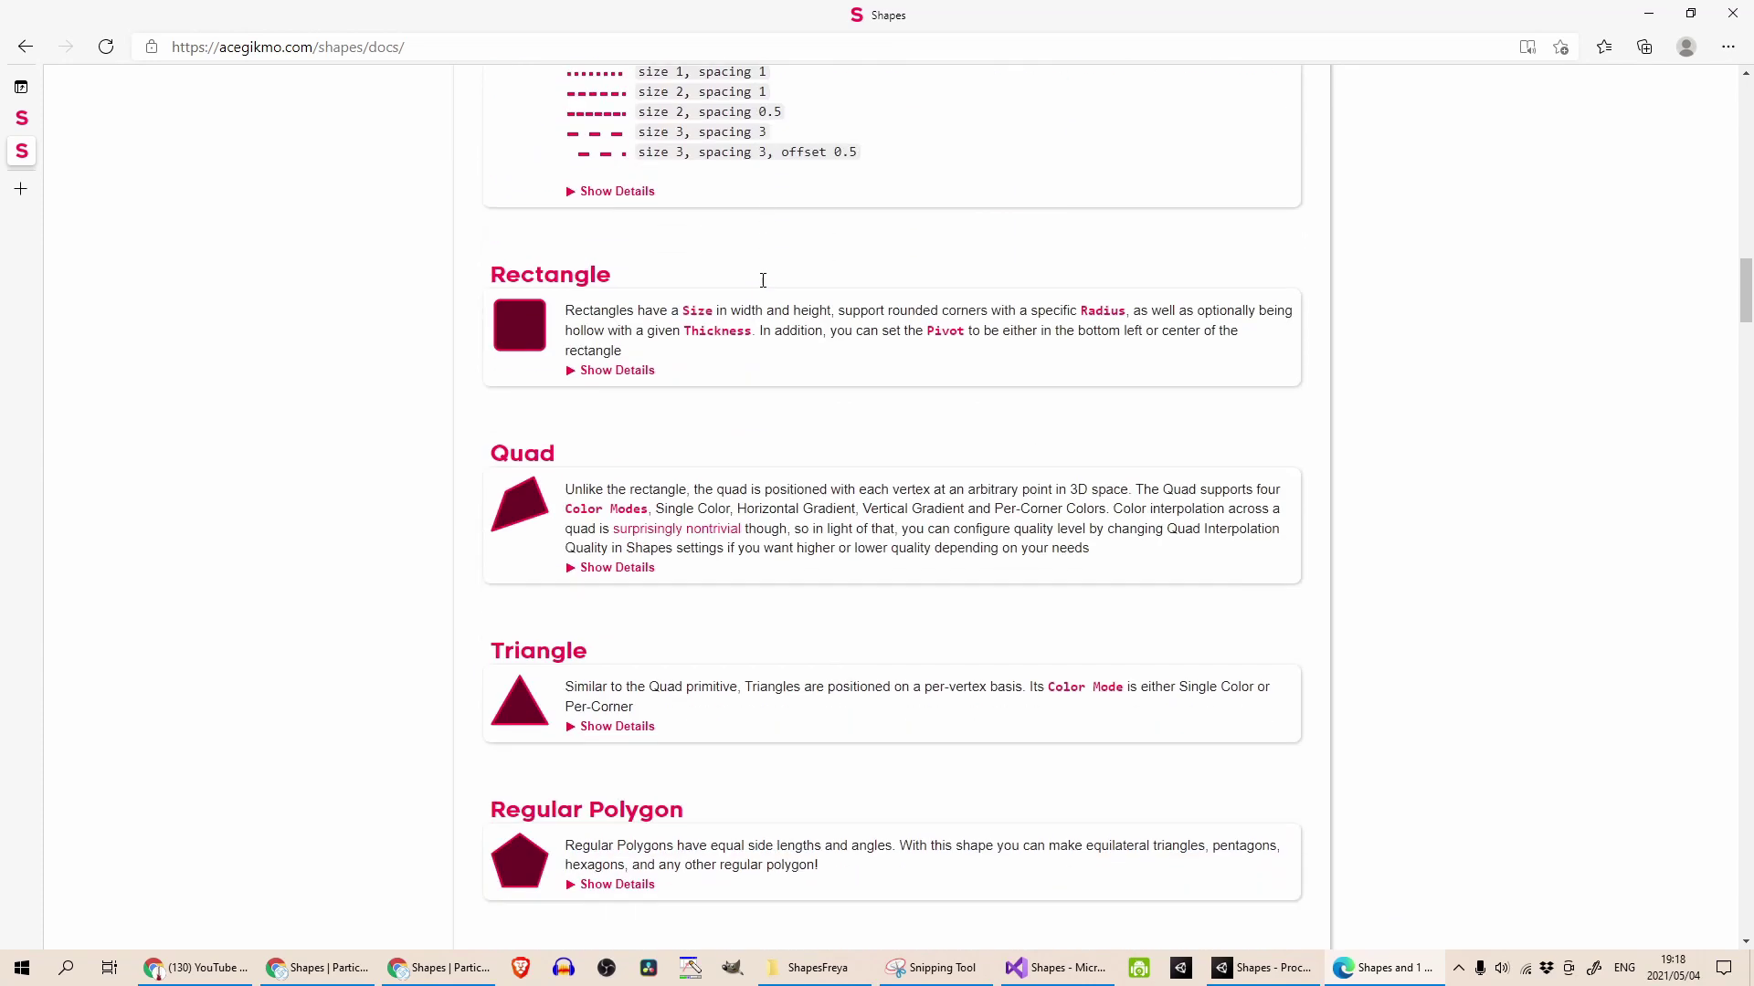
{"action": "scroll", "coordinate": [762, 281], "scroll_direction": "down", "scroll_amount": 8}
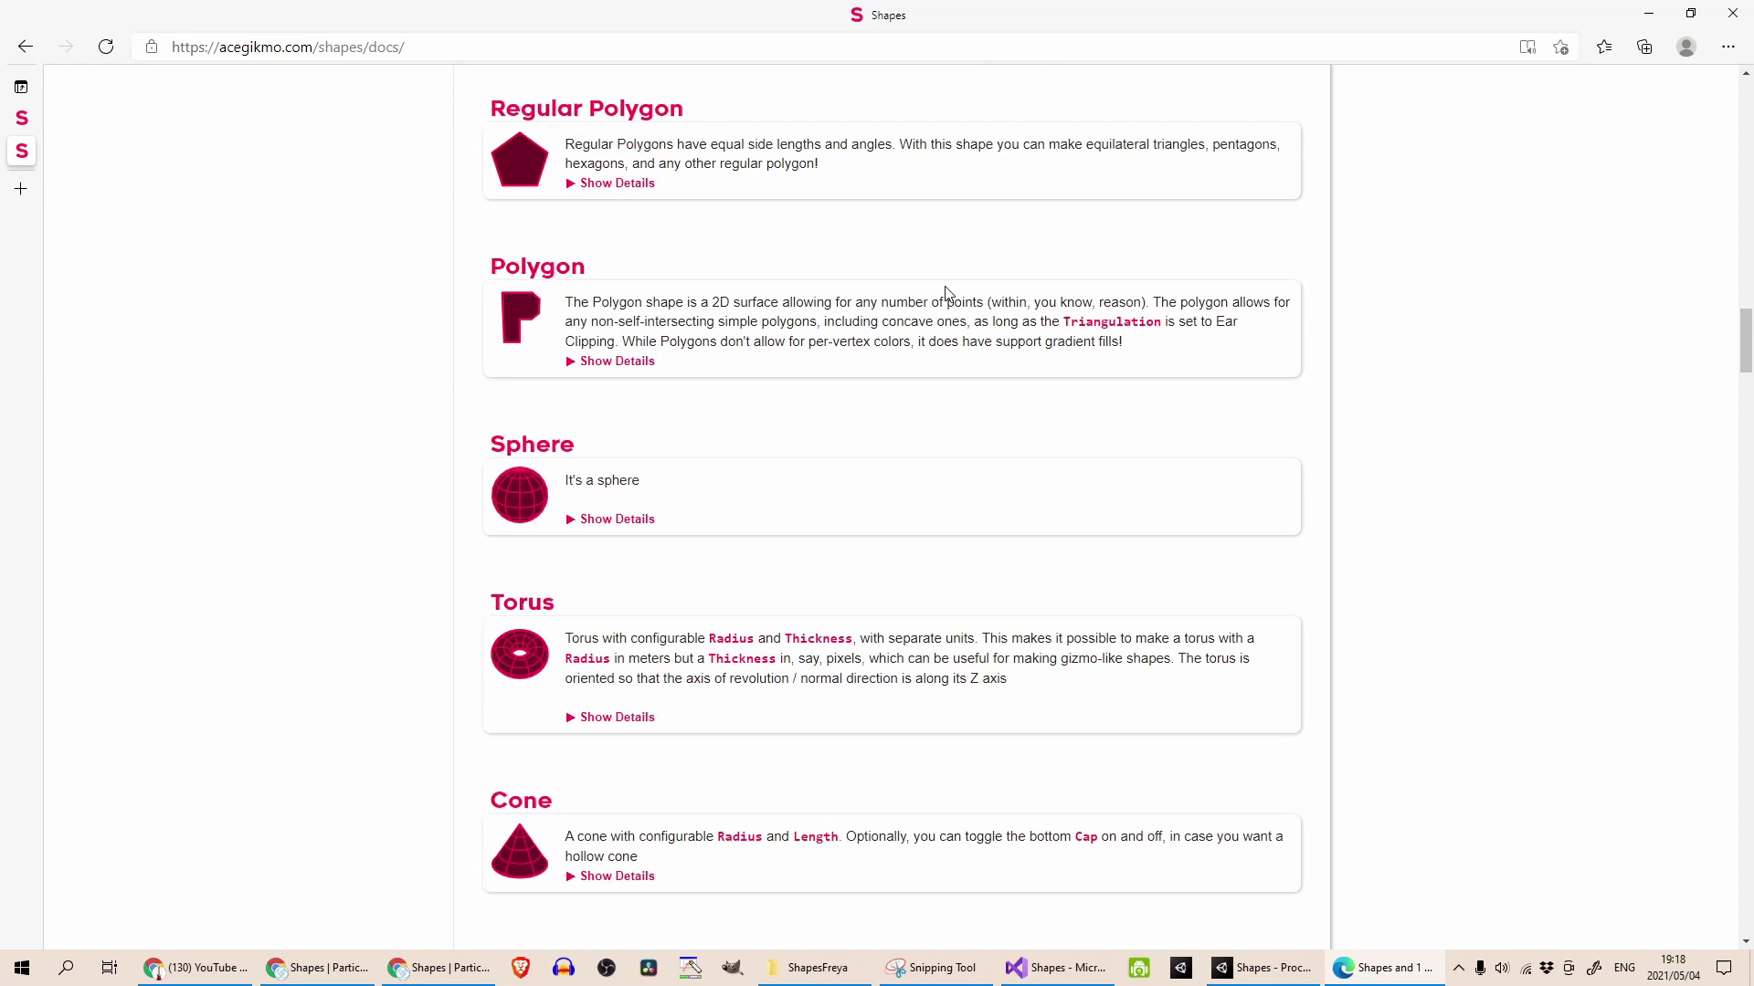
{"action": "scroll", "coordinate": [946, 293], "scroll_direction": "down", "scroll_amount": 1}
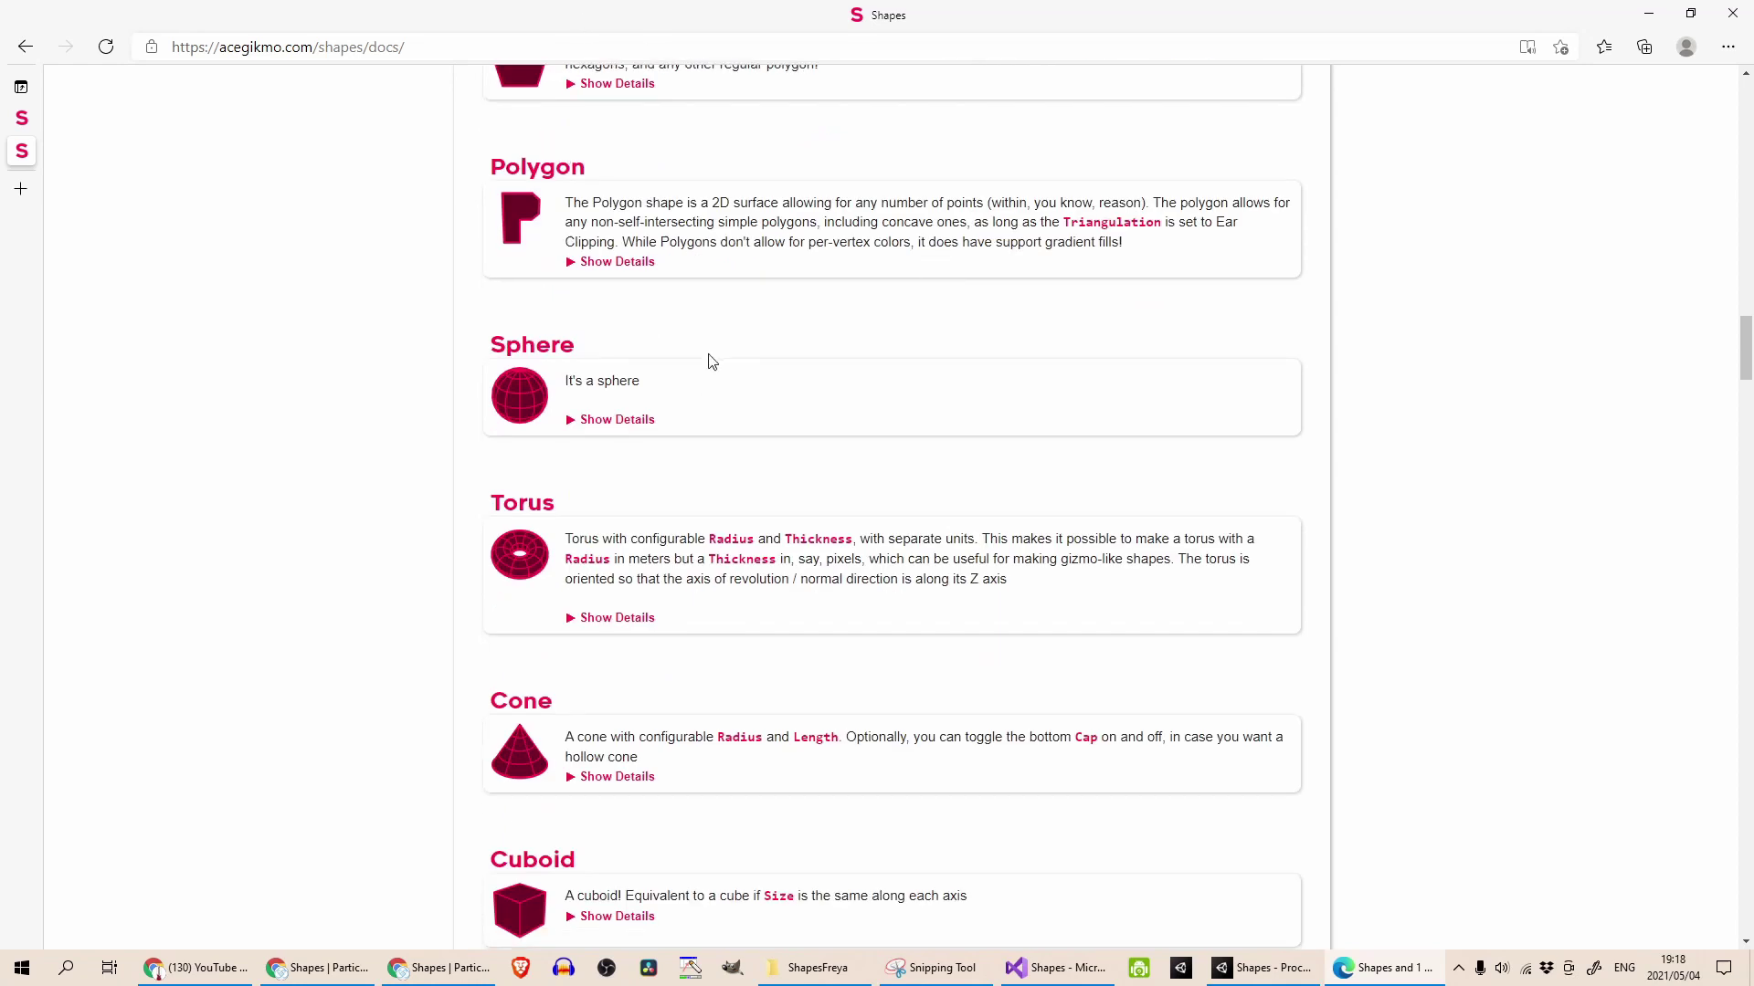
{"action": "scroll", "coordinate": [709, 360], "scroll_direction": "down", "scroll_amount": 8}
{"action": "scroll", "coordinate": [715, 363], "scroll_direction": "down", "scroll_amount": 4}
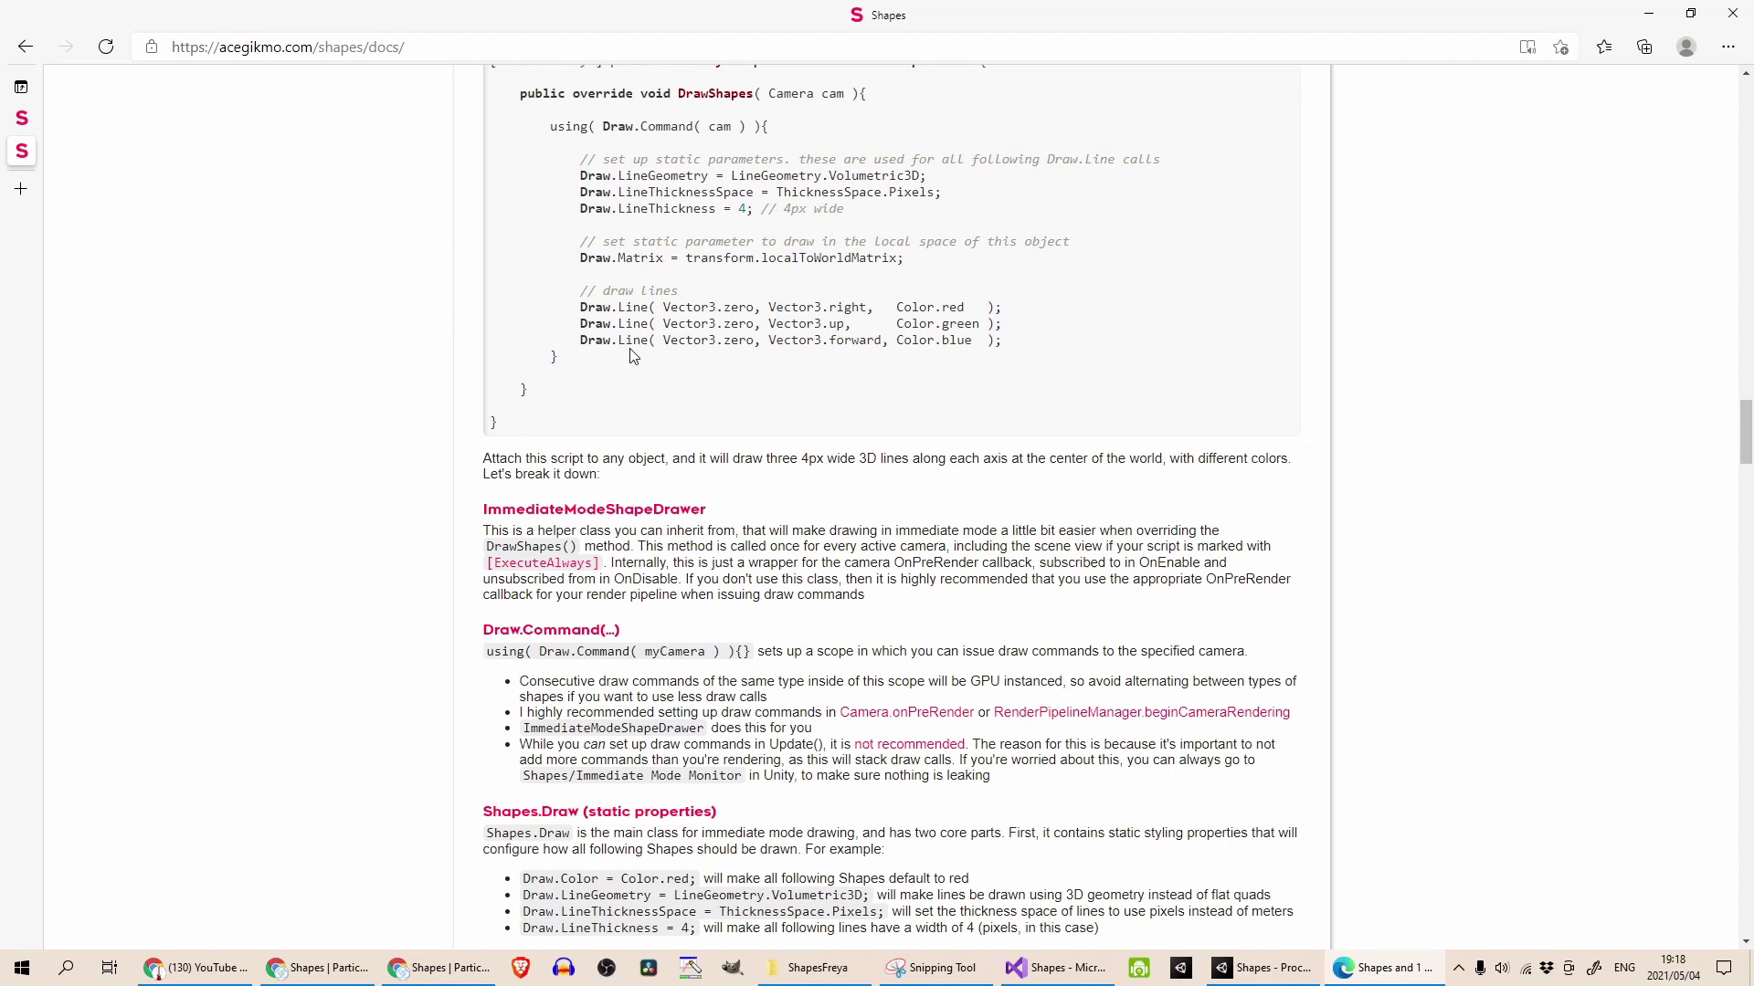
Highlight the Draw.Command block and the MyScript class name in the example, then clear it.
{"action": "scroll", "coordinate": [633, 356], "scroll_direction": "up", "scroll_amount": 2}
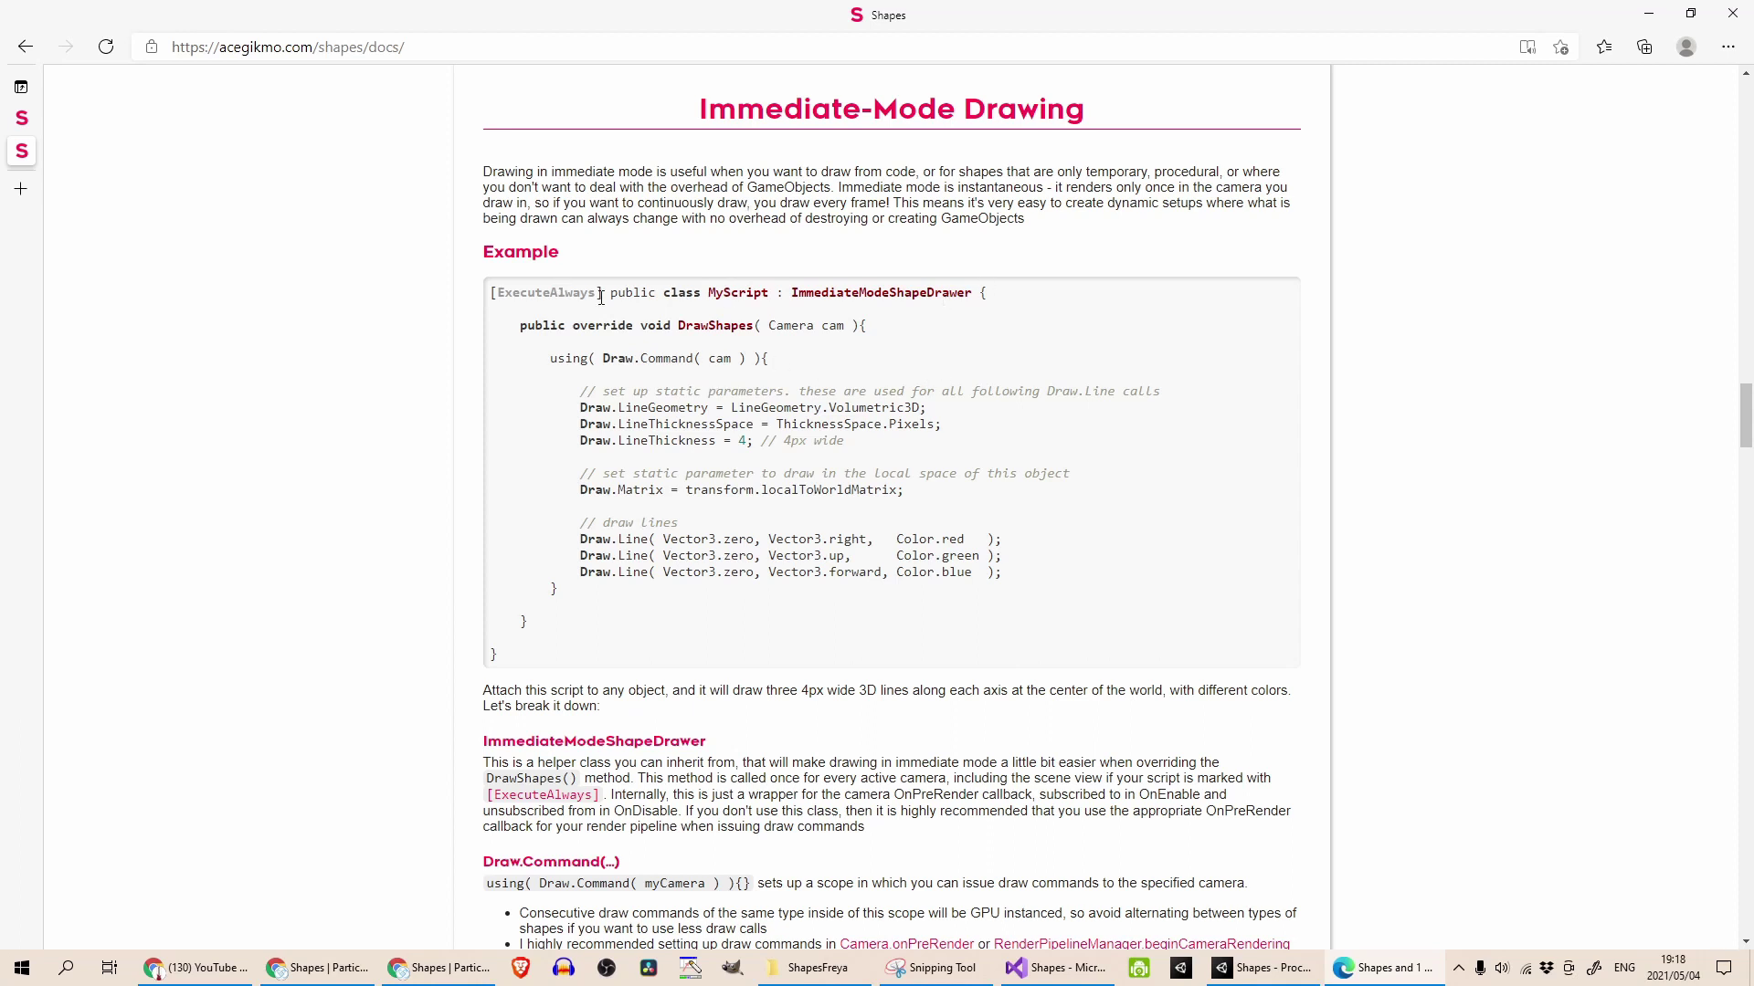
{"action": "double_click", "coordinate": [646, 344]}
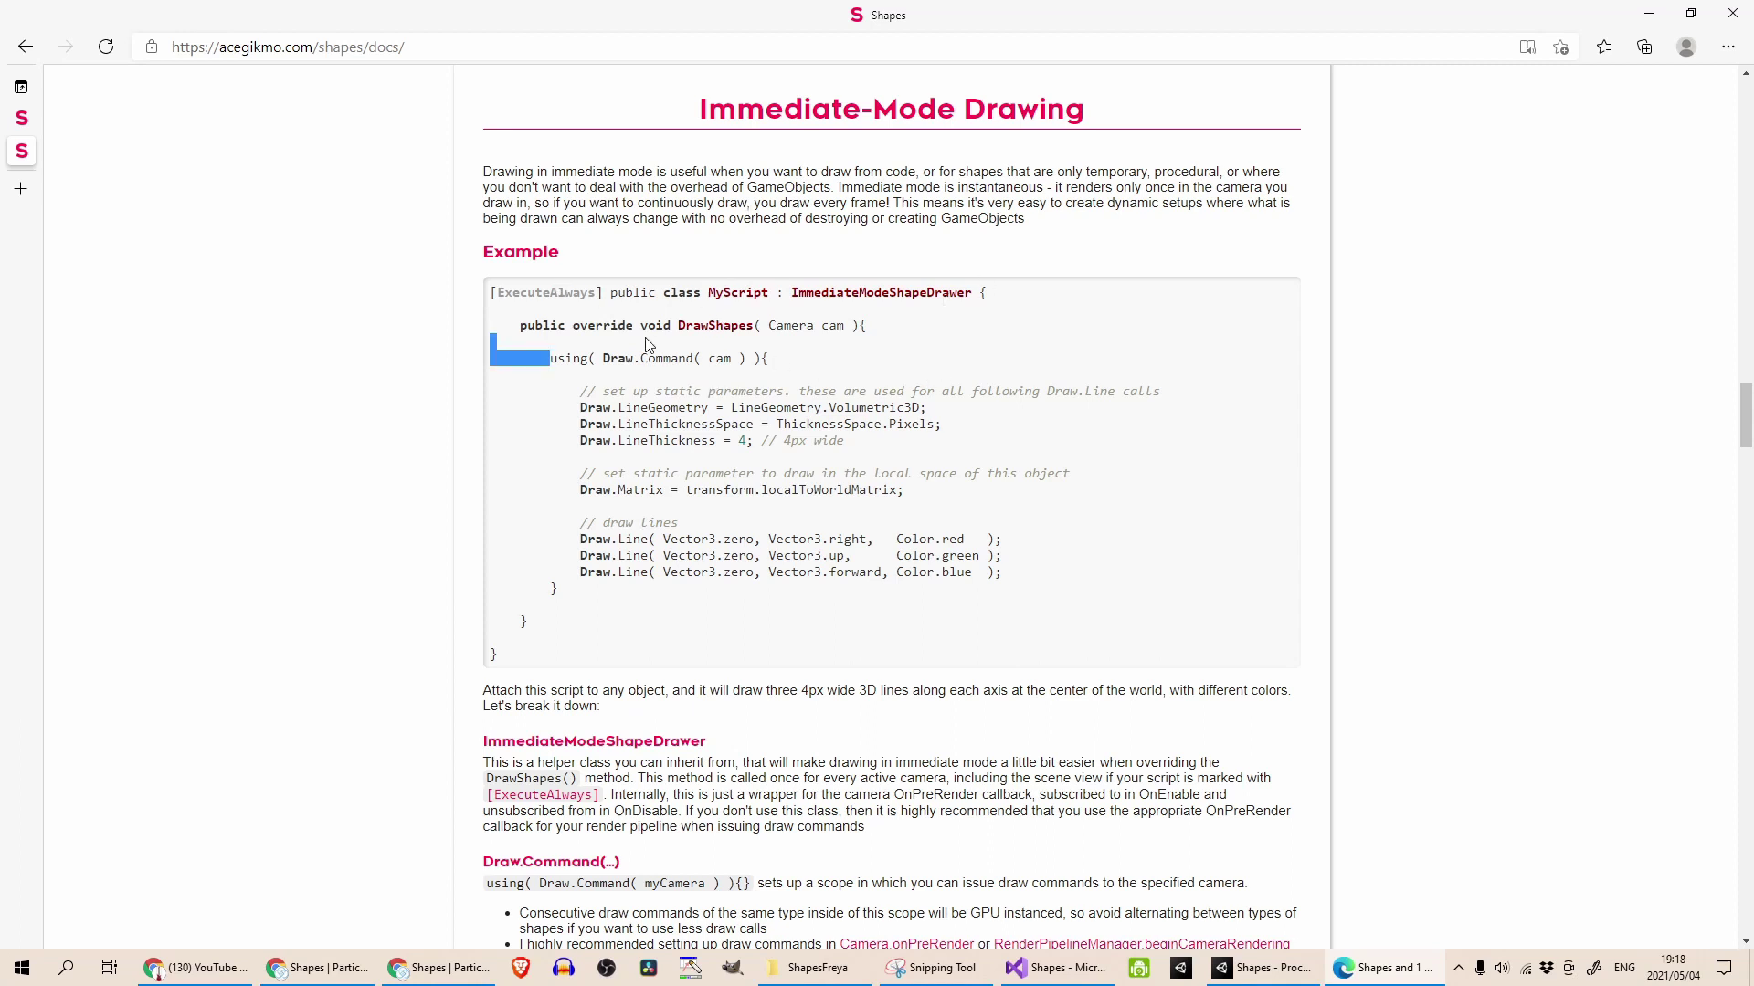
{"action": "double_click", "coordinate": [724, 291]}
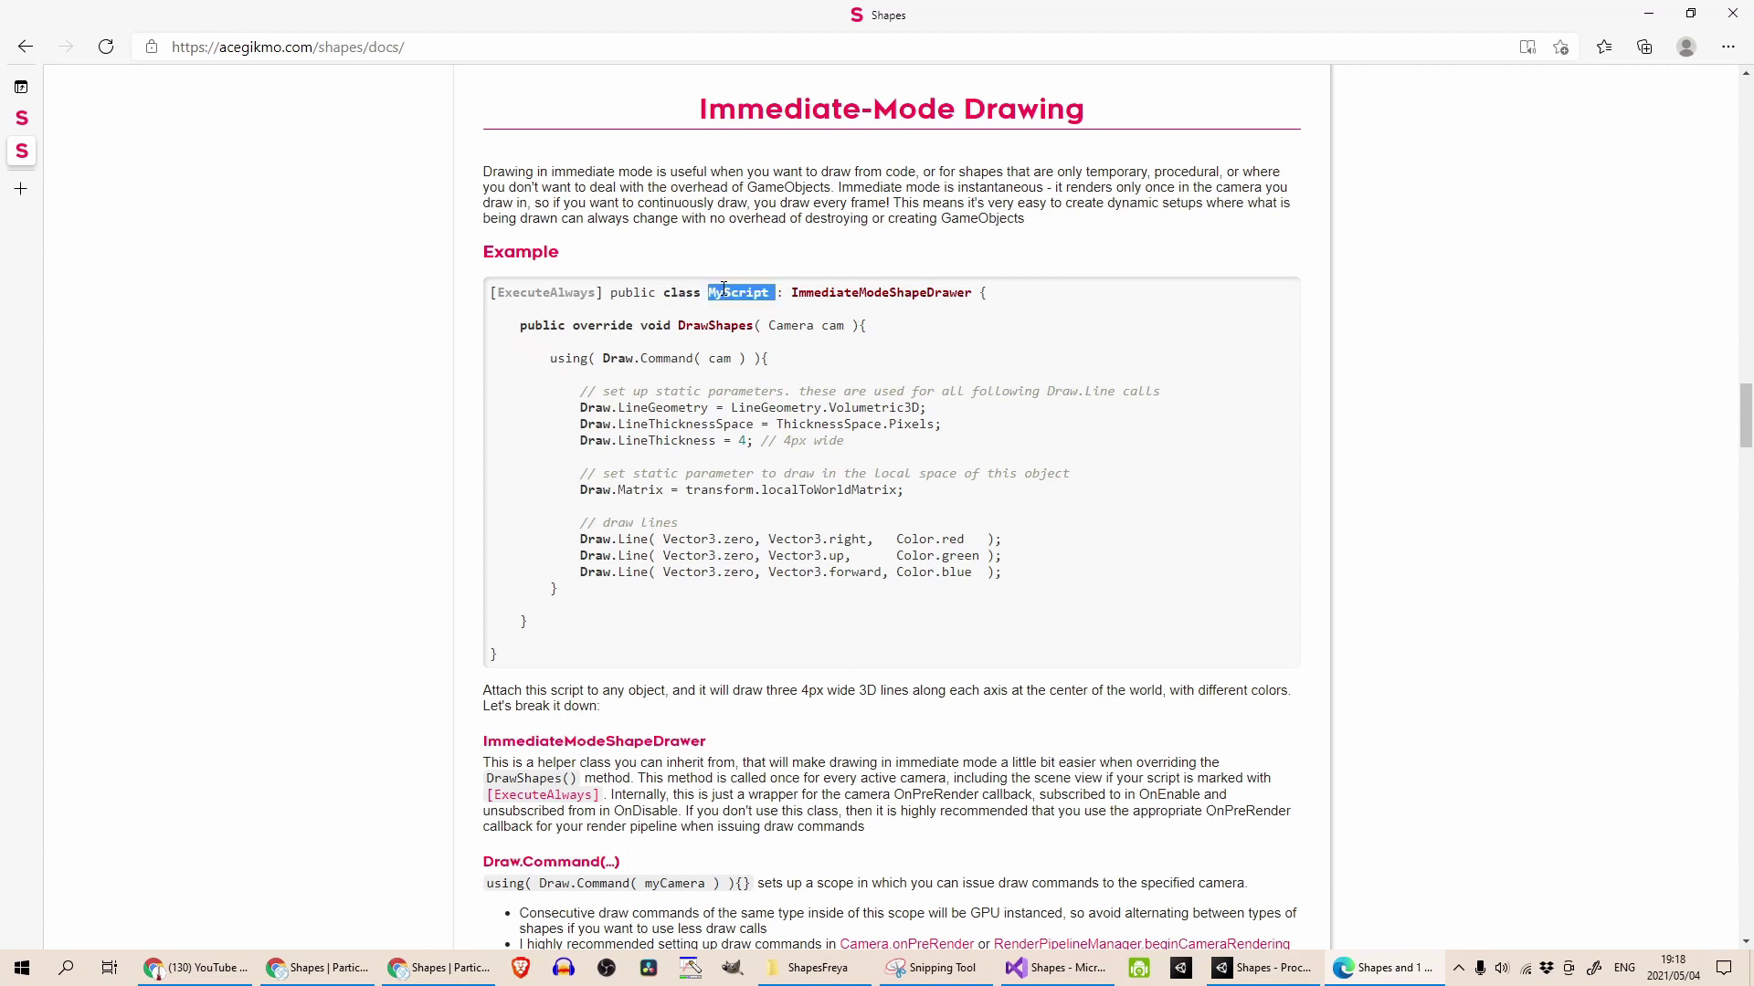
{"action": "left_click", "coordinate": [1102, 506]}
Scroll through the Draw properties, then return to the Unity editor.
{"action": "scroll", "coordinate": [1102, 504], "scroll_direction": "down", "scroll_amount": 4}
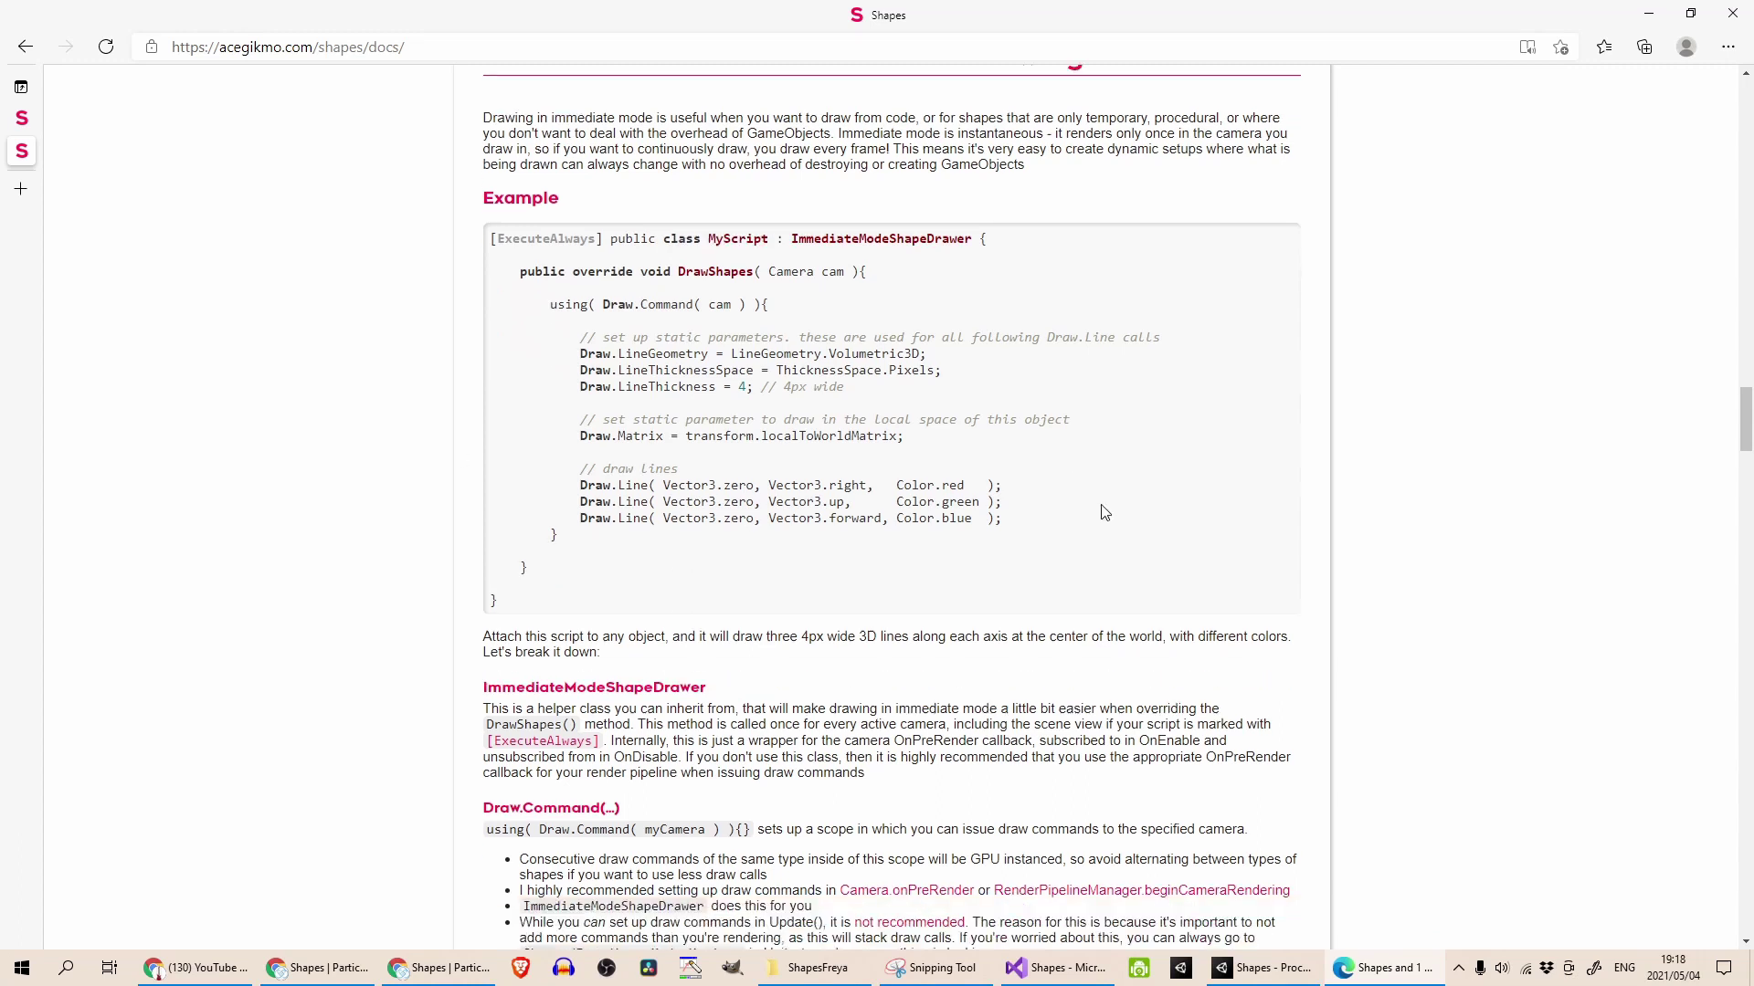
{"action": "scroll", "coordinate": [1102, 505], "scroll_direction": "down", "scroll_amount": 4}
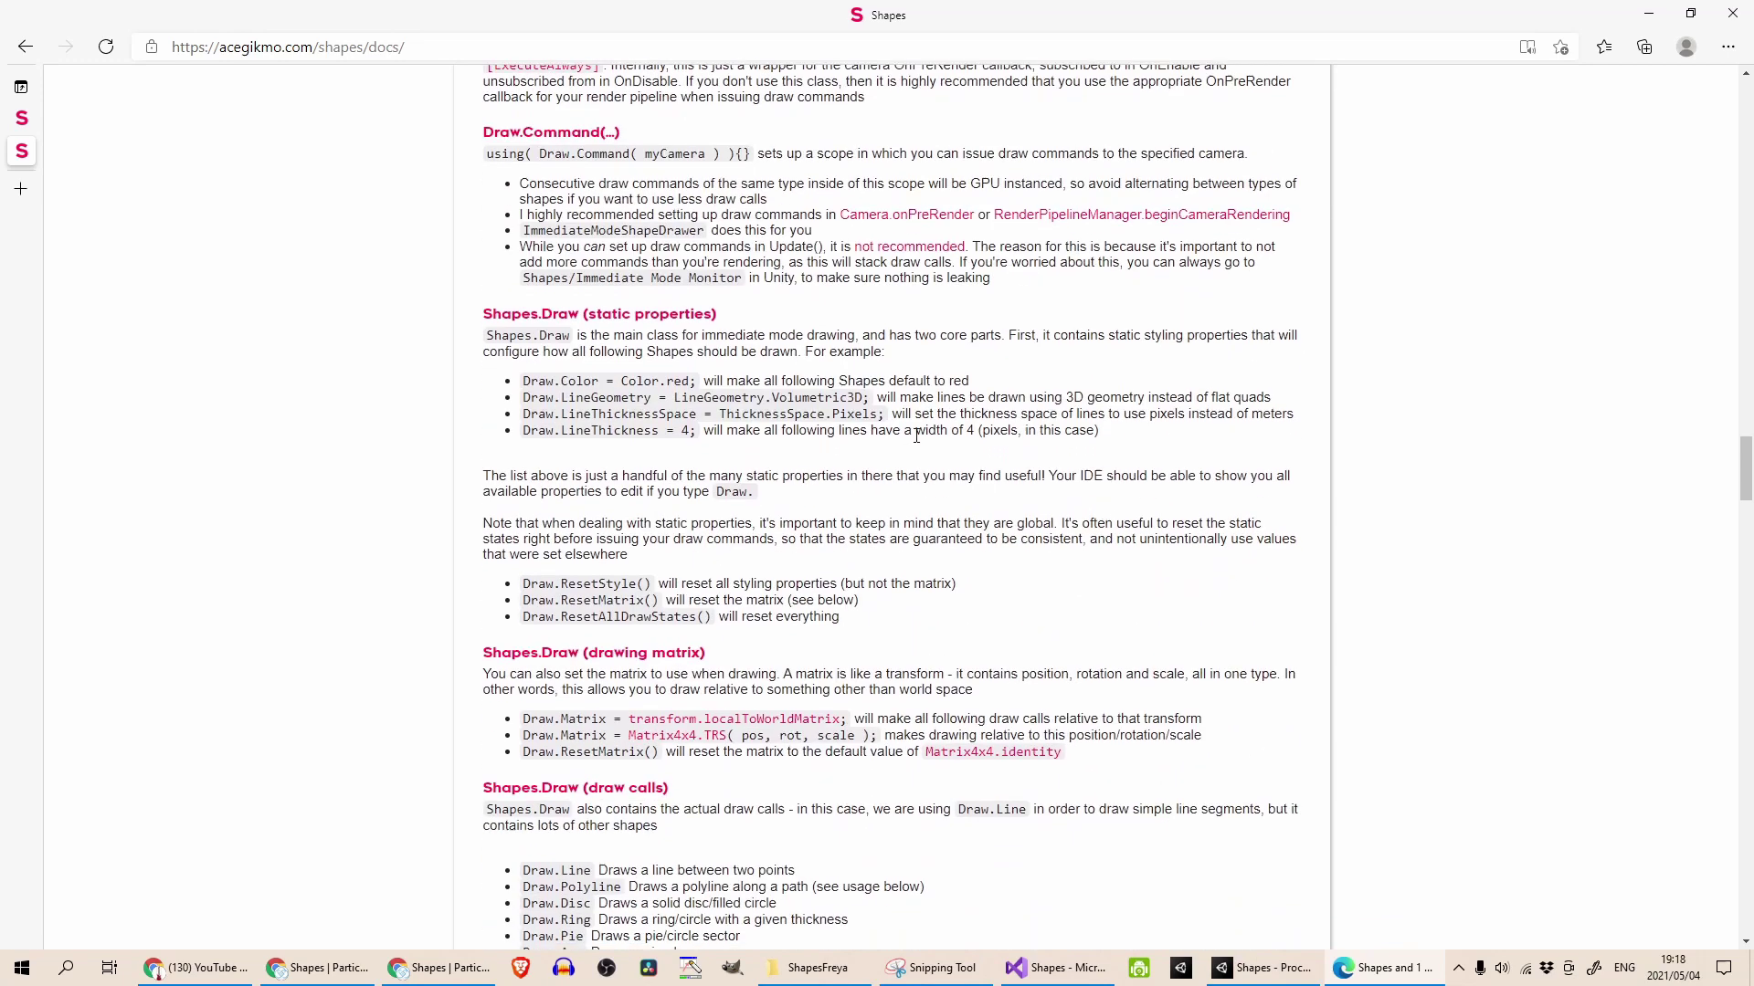
{"action": "scroll", "coordinate": [890, 397], "scroll_direction": "up", "scroll_amount": 3}
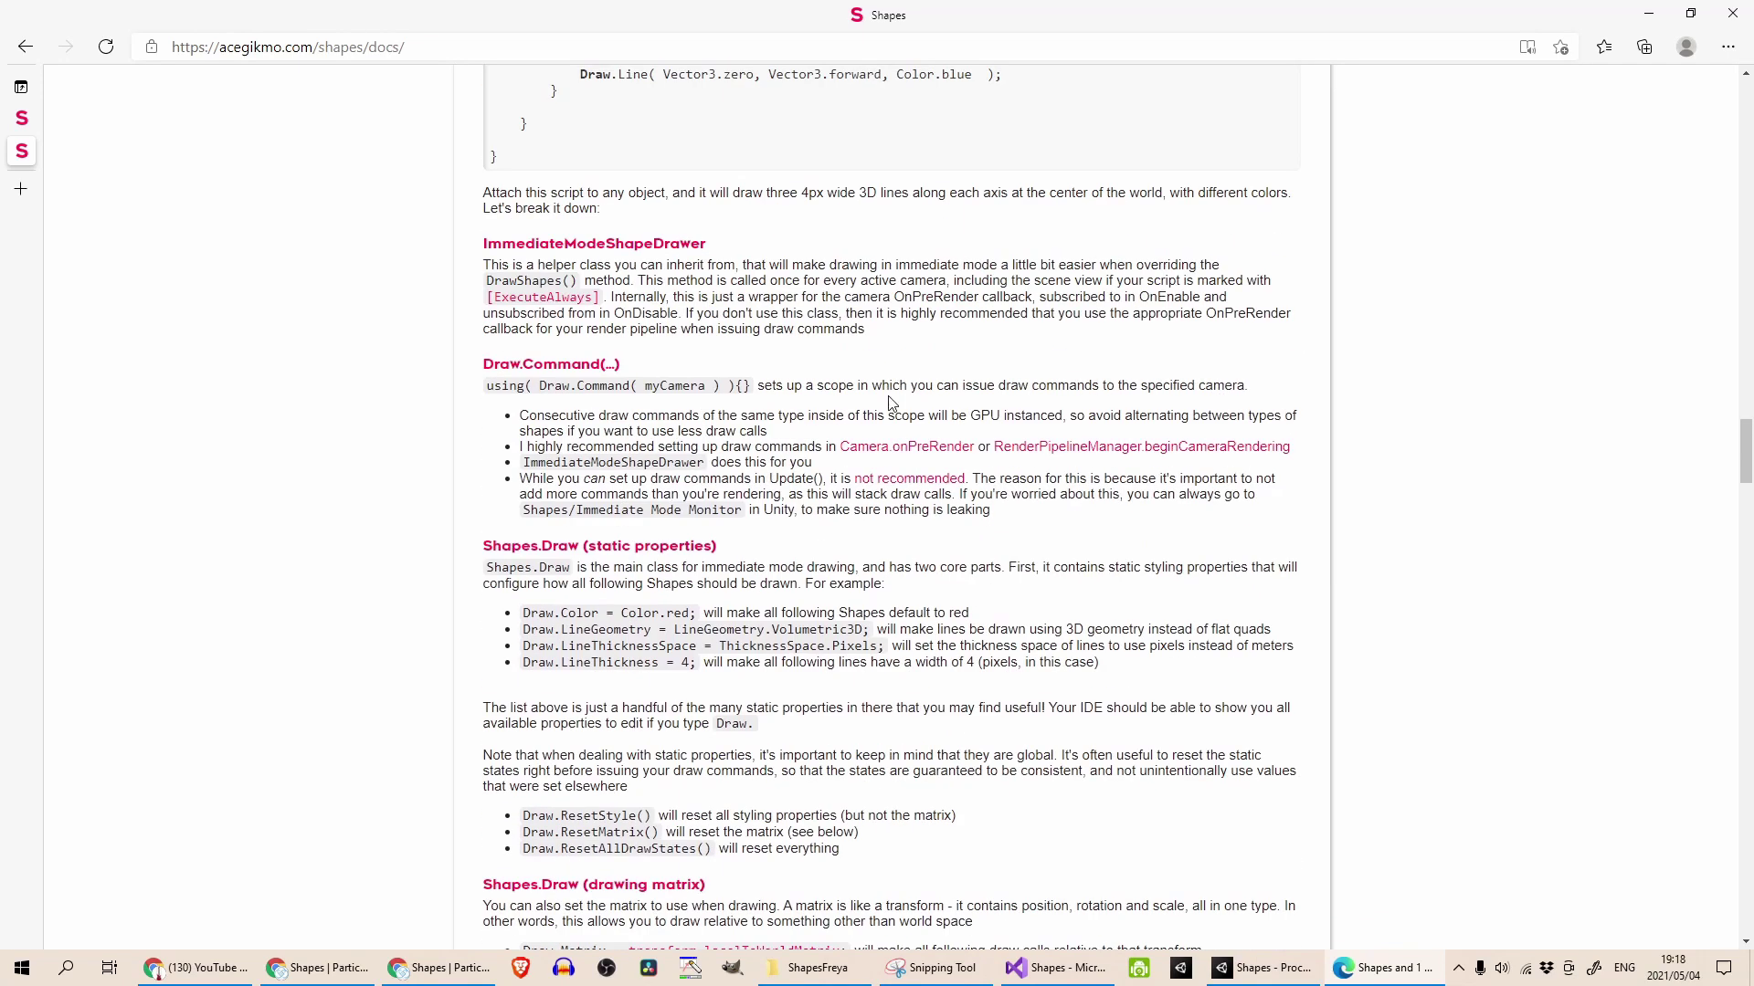
{"action": "scroll", "coordinate": [891, 402], "scroll_direction": "down", "scroll_amount": 14}
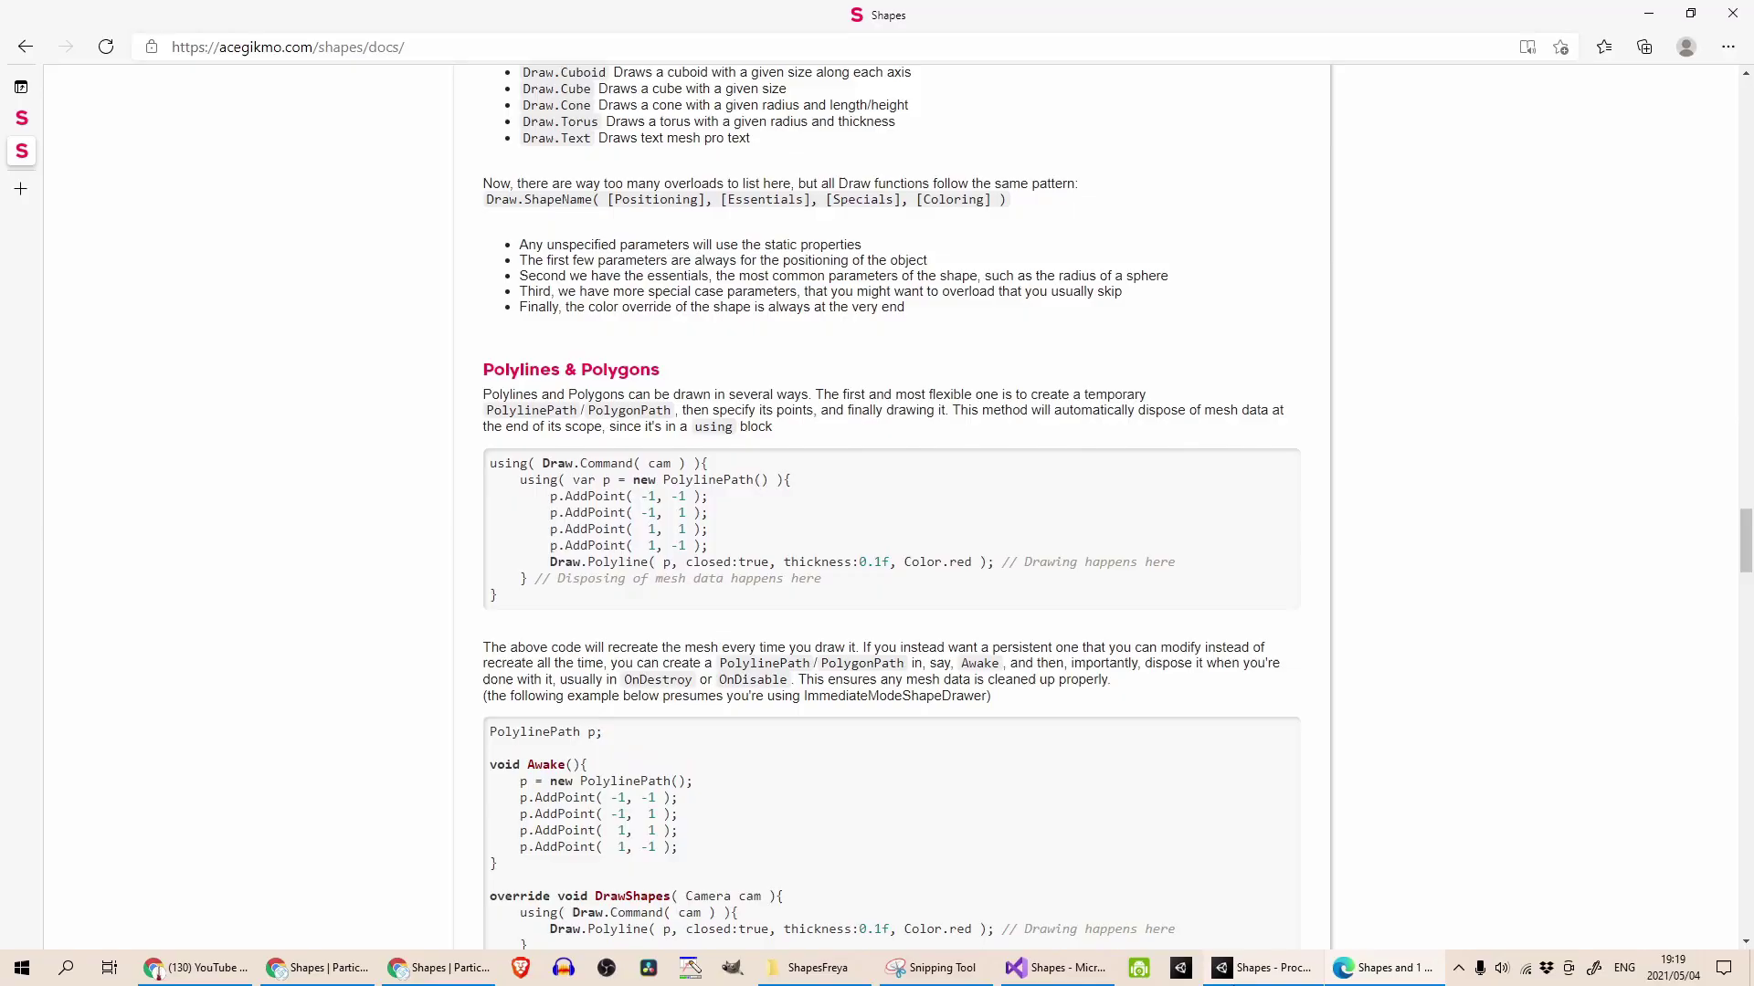
{"action": "left_click", "coordinate": [1225, 975]}
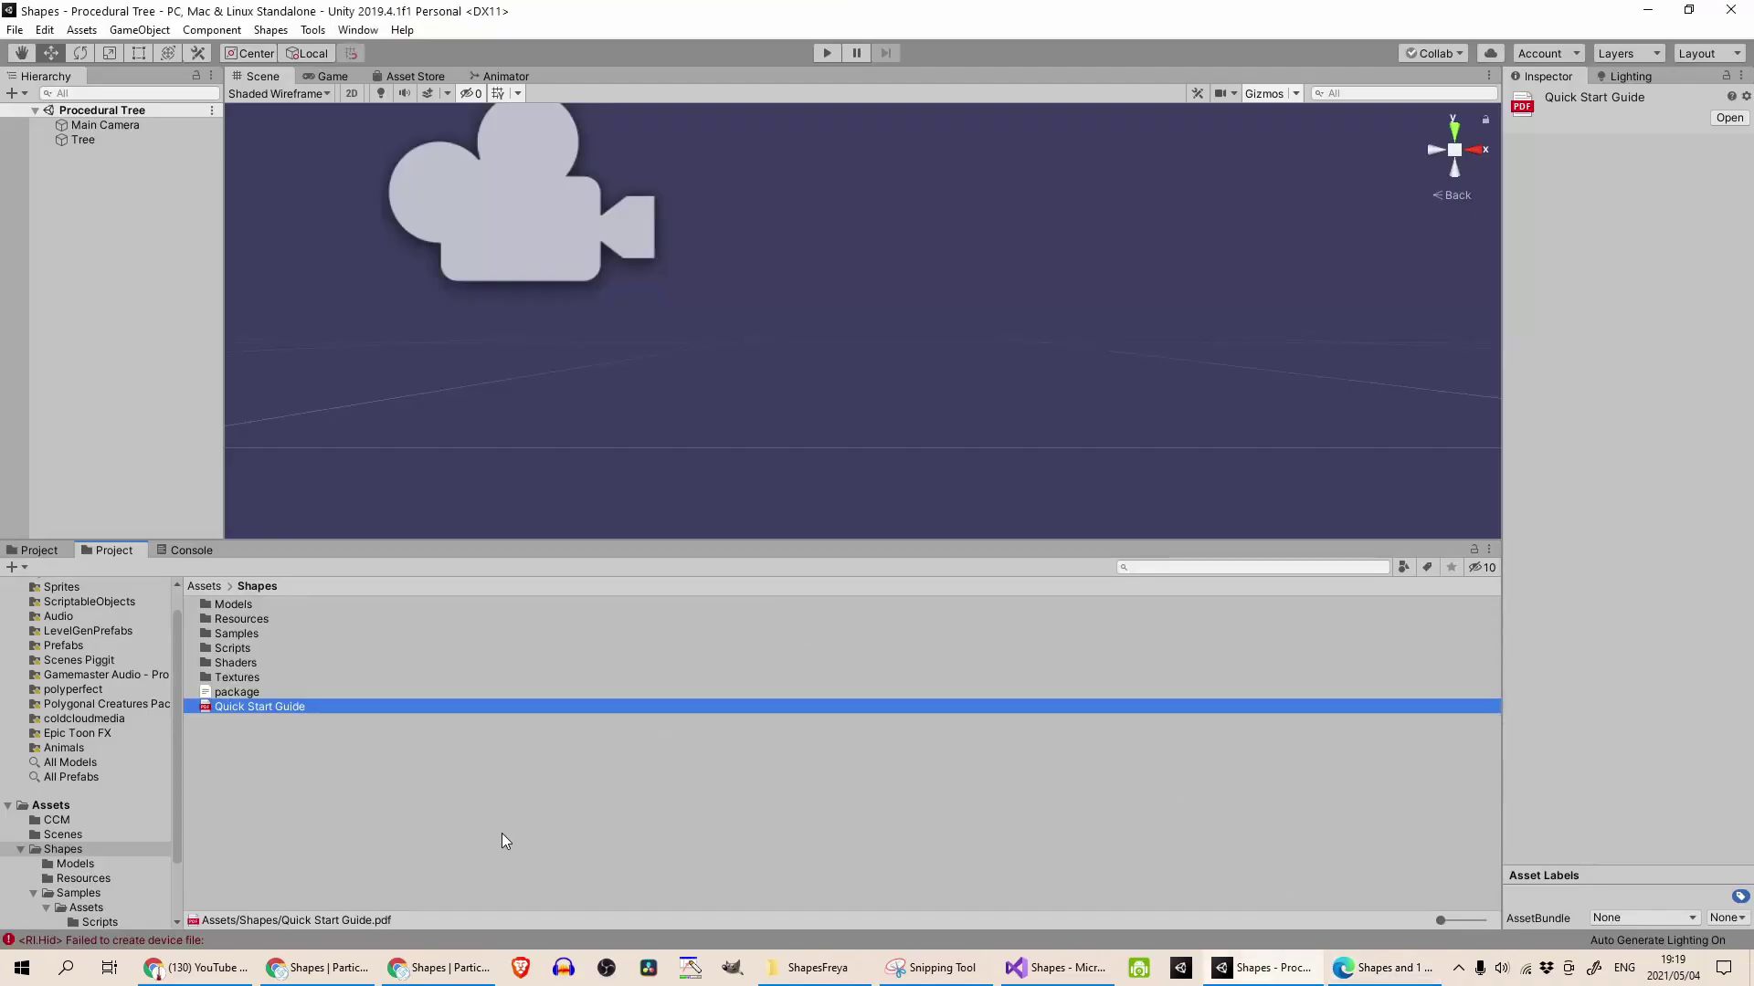
Open the FPS HUD scene from the Shapes Samples folder and zoom out in the Scene view.
{"action": "double_click", "coordinate": [264, 633]}
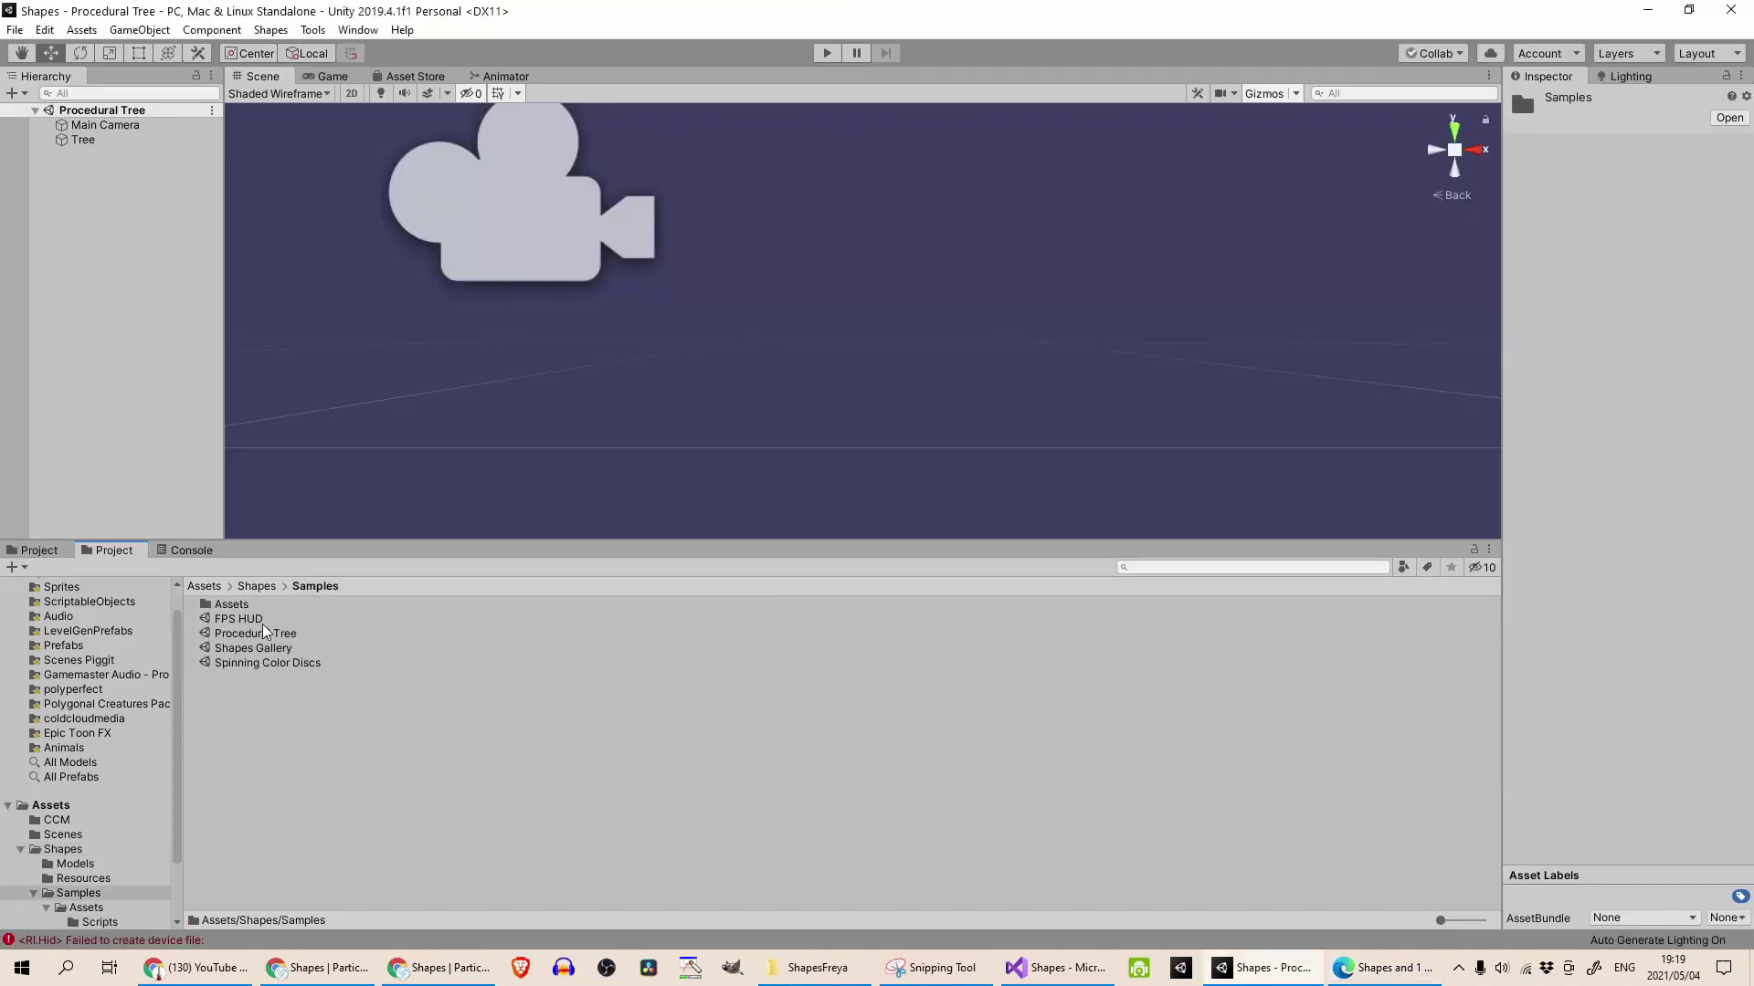
{"action": "double_click", "coordinate": [234, 619]}
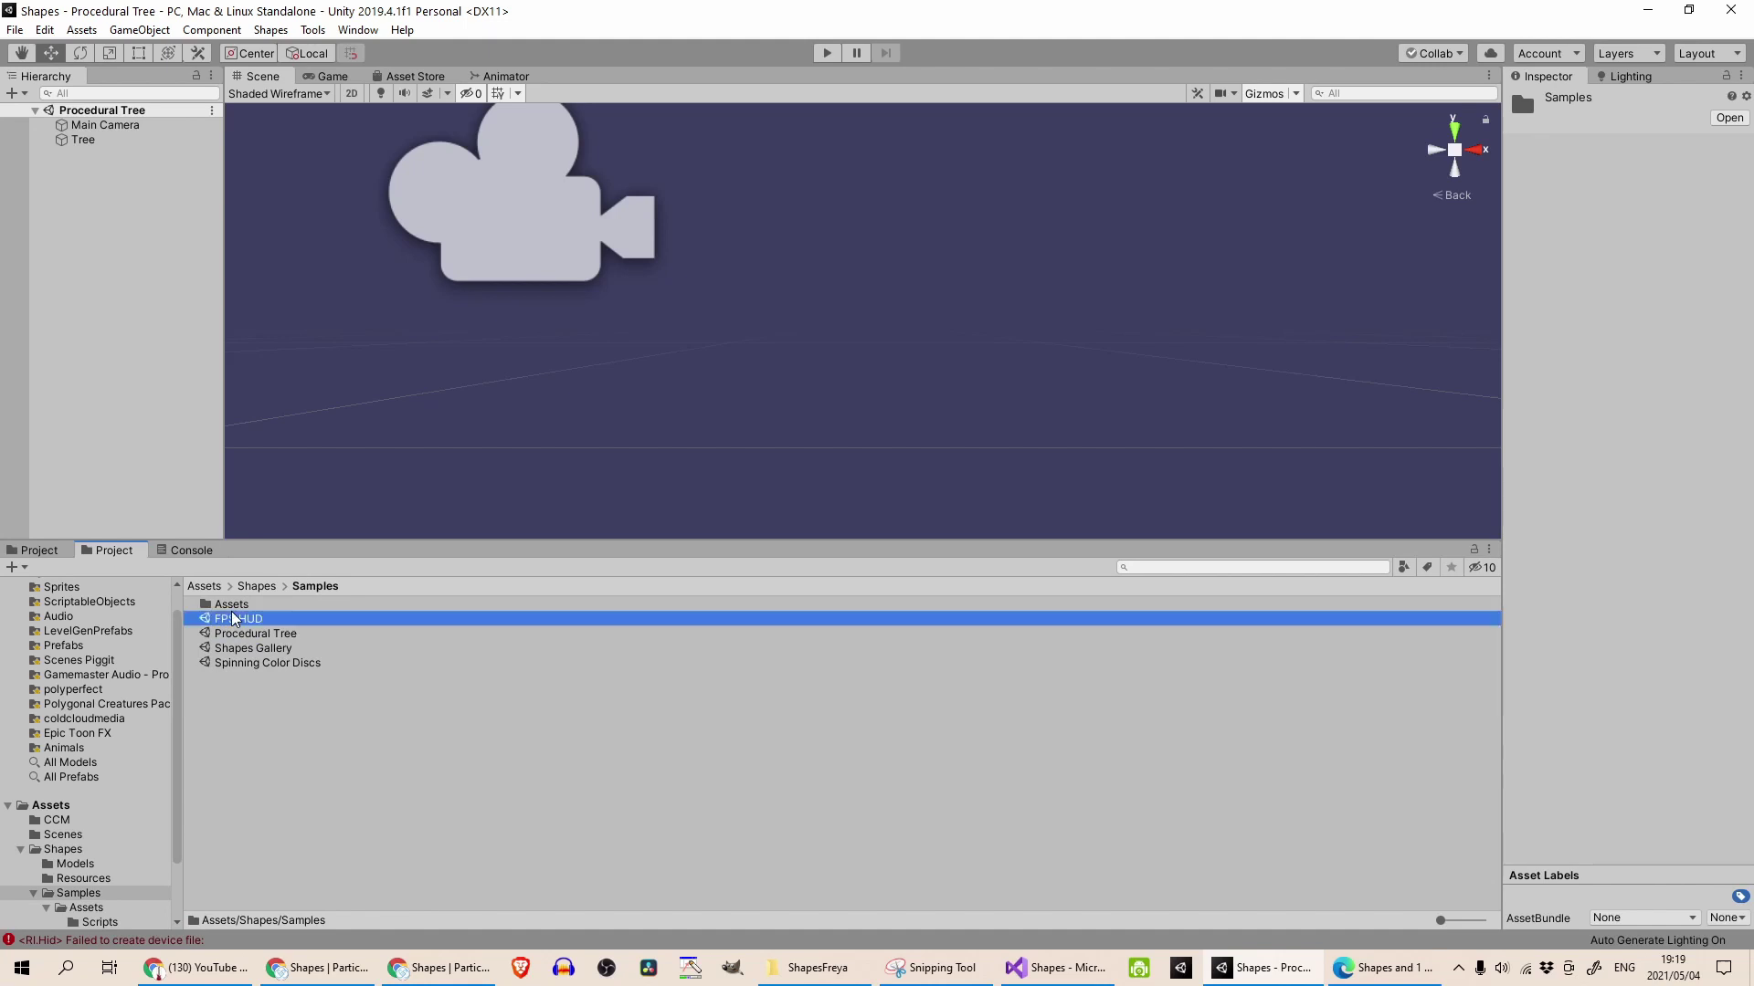
{"action": "scroll", "coordinate": [924, 327], "scroll_direction": "down", "scroll_amount": 10}
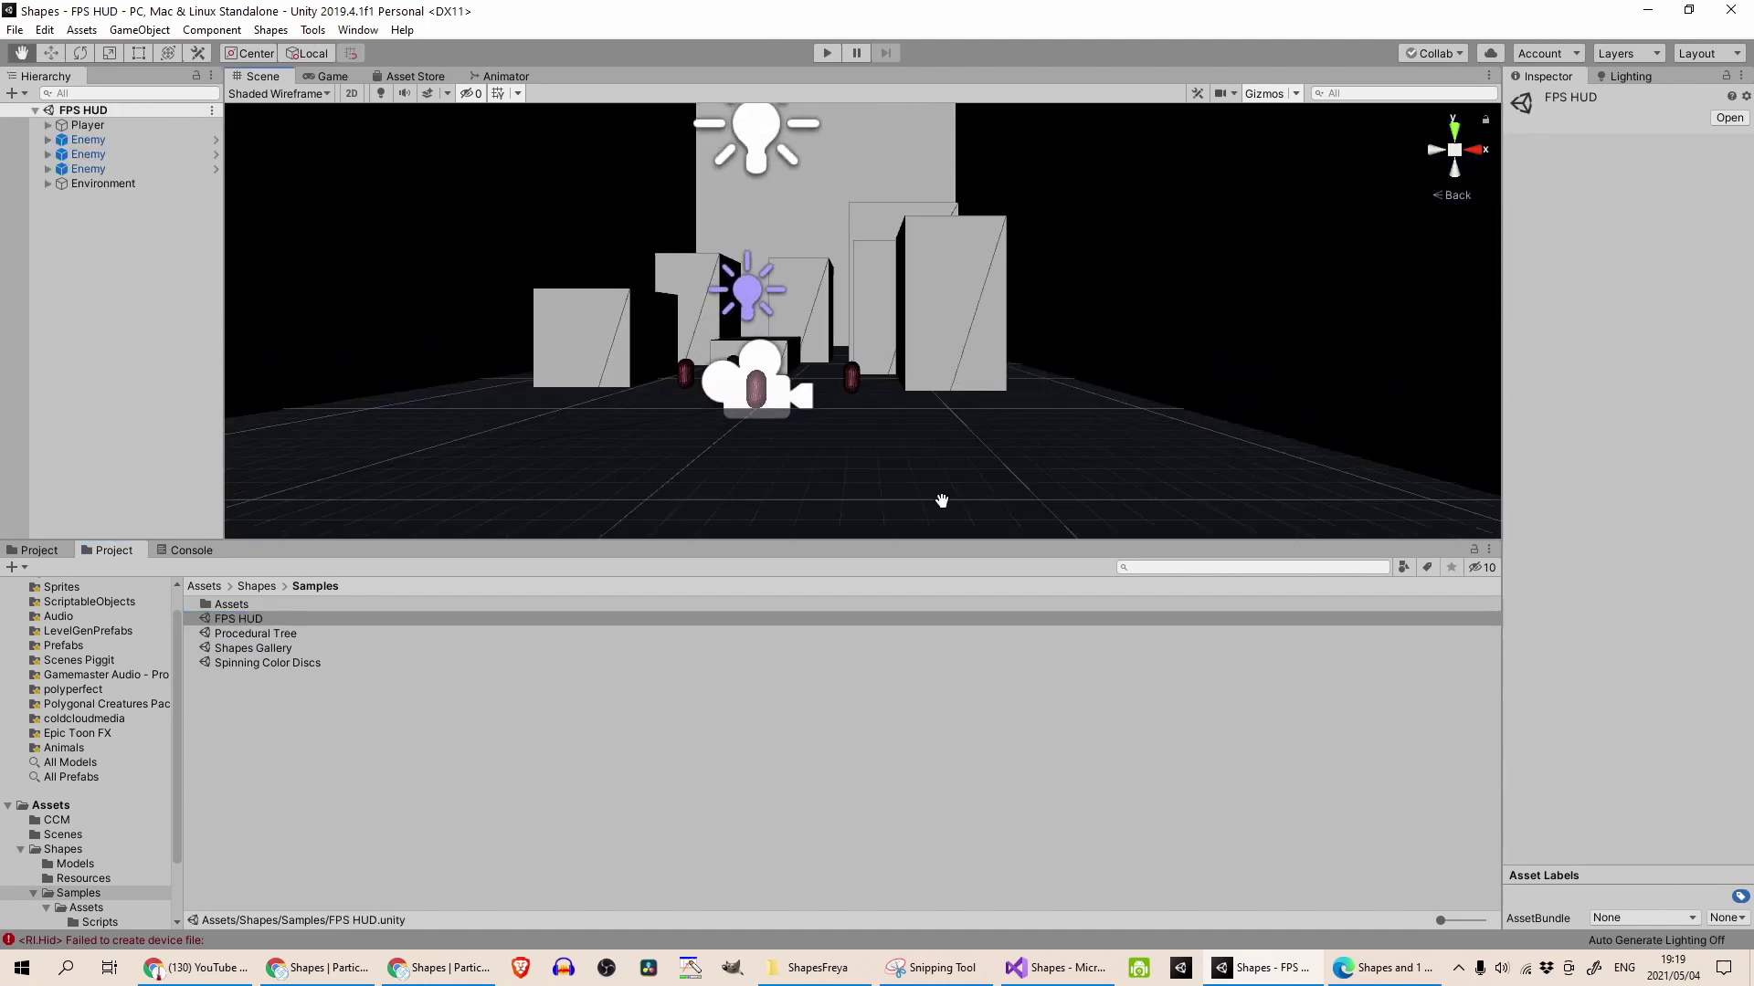
{"action": "scroll", "coordinate": [858, 393], "scroll_direction": "down", "scroll_amount": 1}
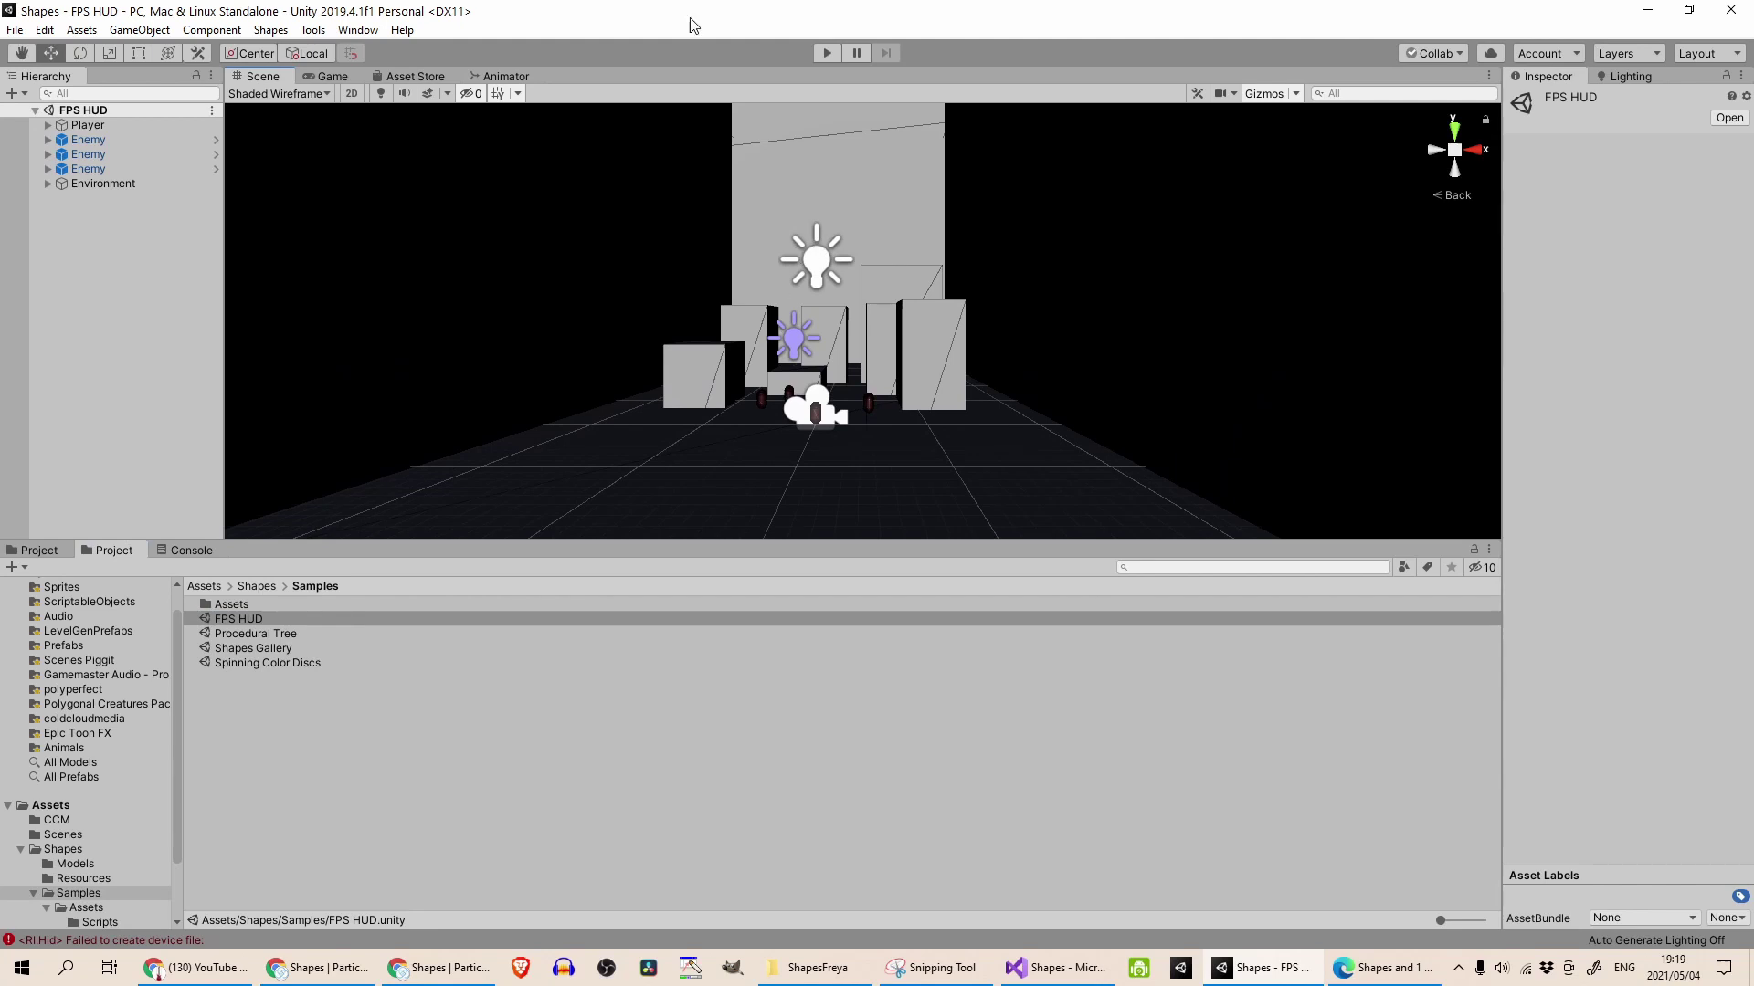
Play the FPS HUD scene and fire several shots while turning to drain the ammo bar.
{"action": "left_click", "coordinate": [820, 54]}
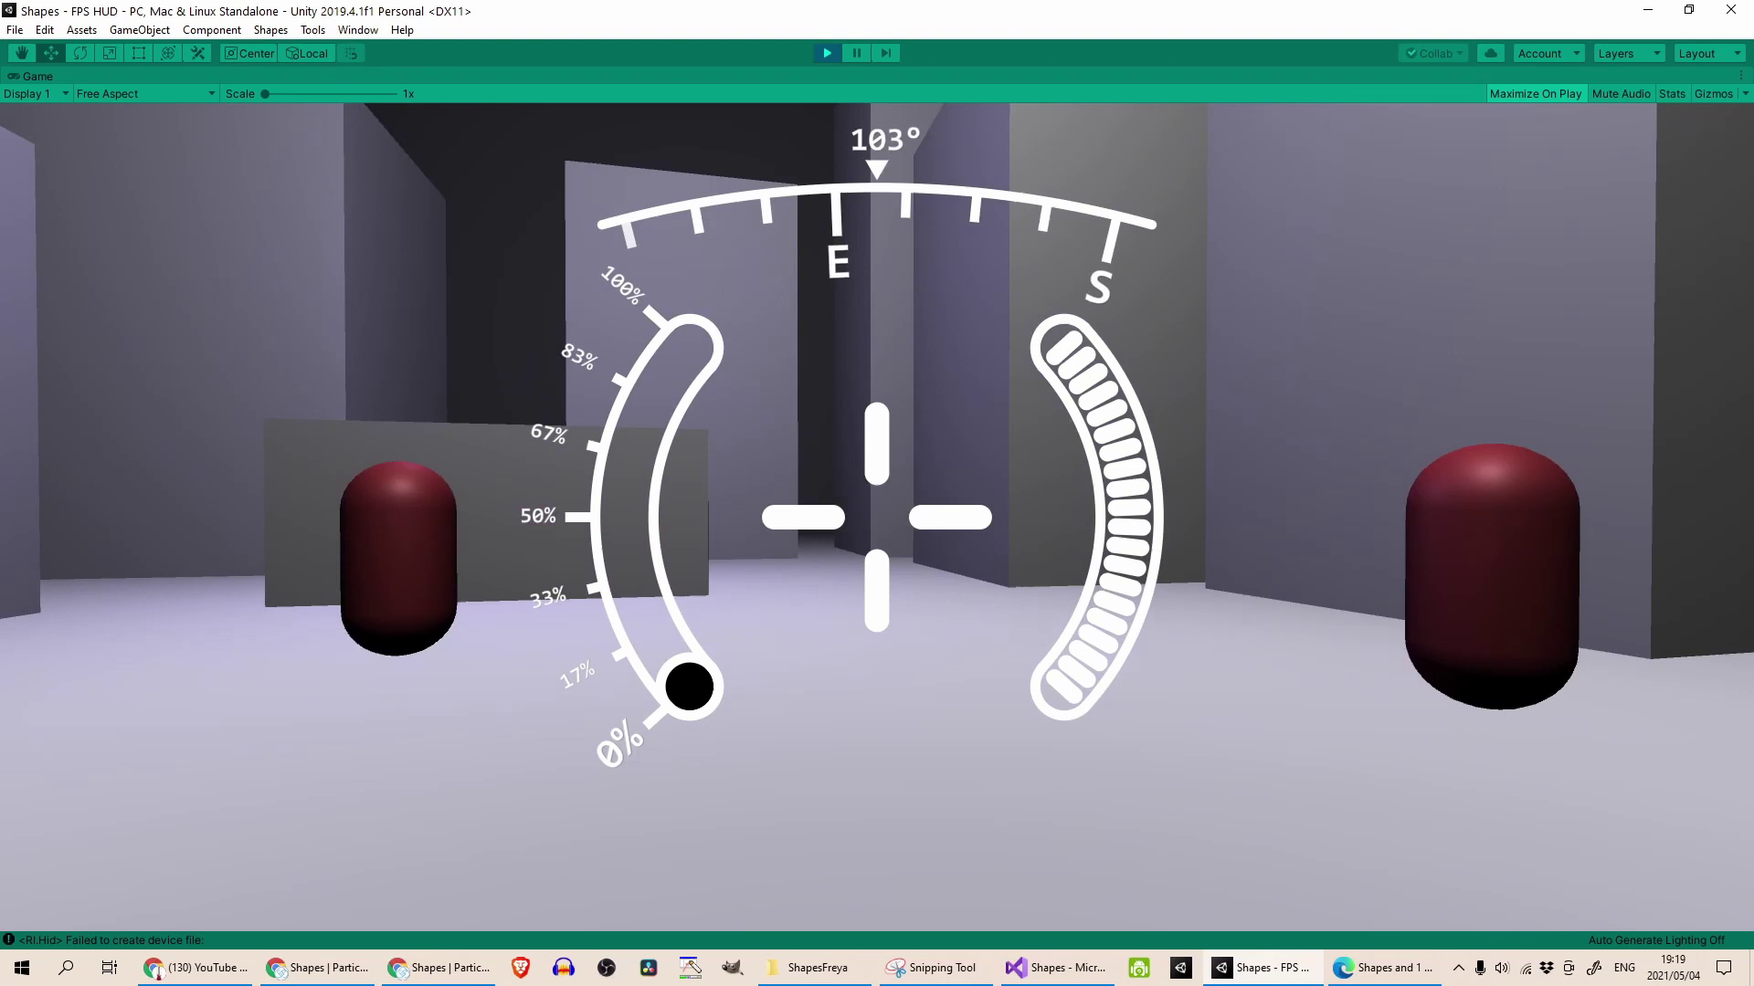
{"action": "left_click", "coordinate": [877, 517]}
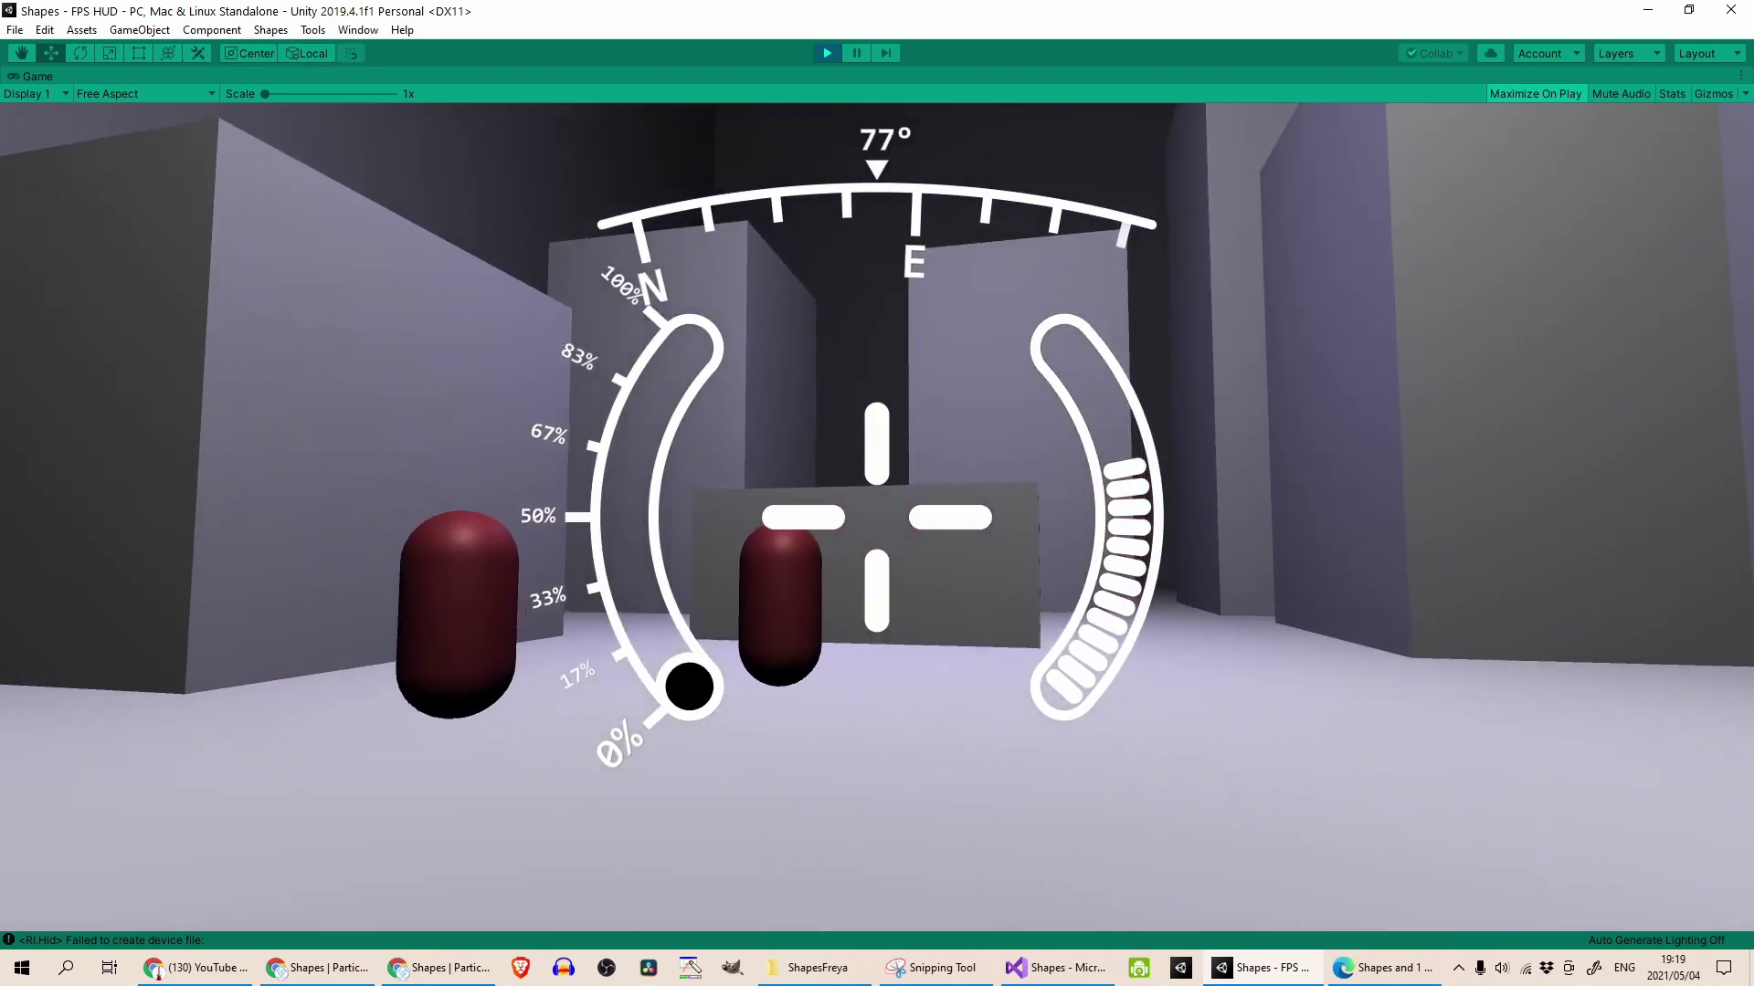
{"action": "left_click", "coordinate": [877, 517]}
{"action": "left_click", "coordinate": [877, 517]}
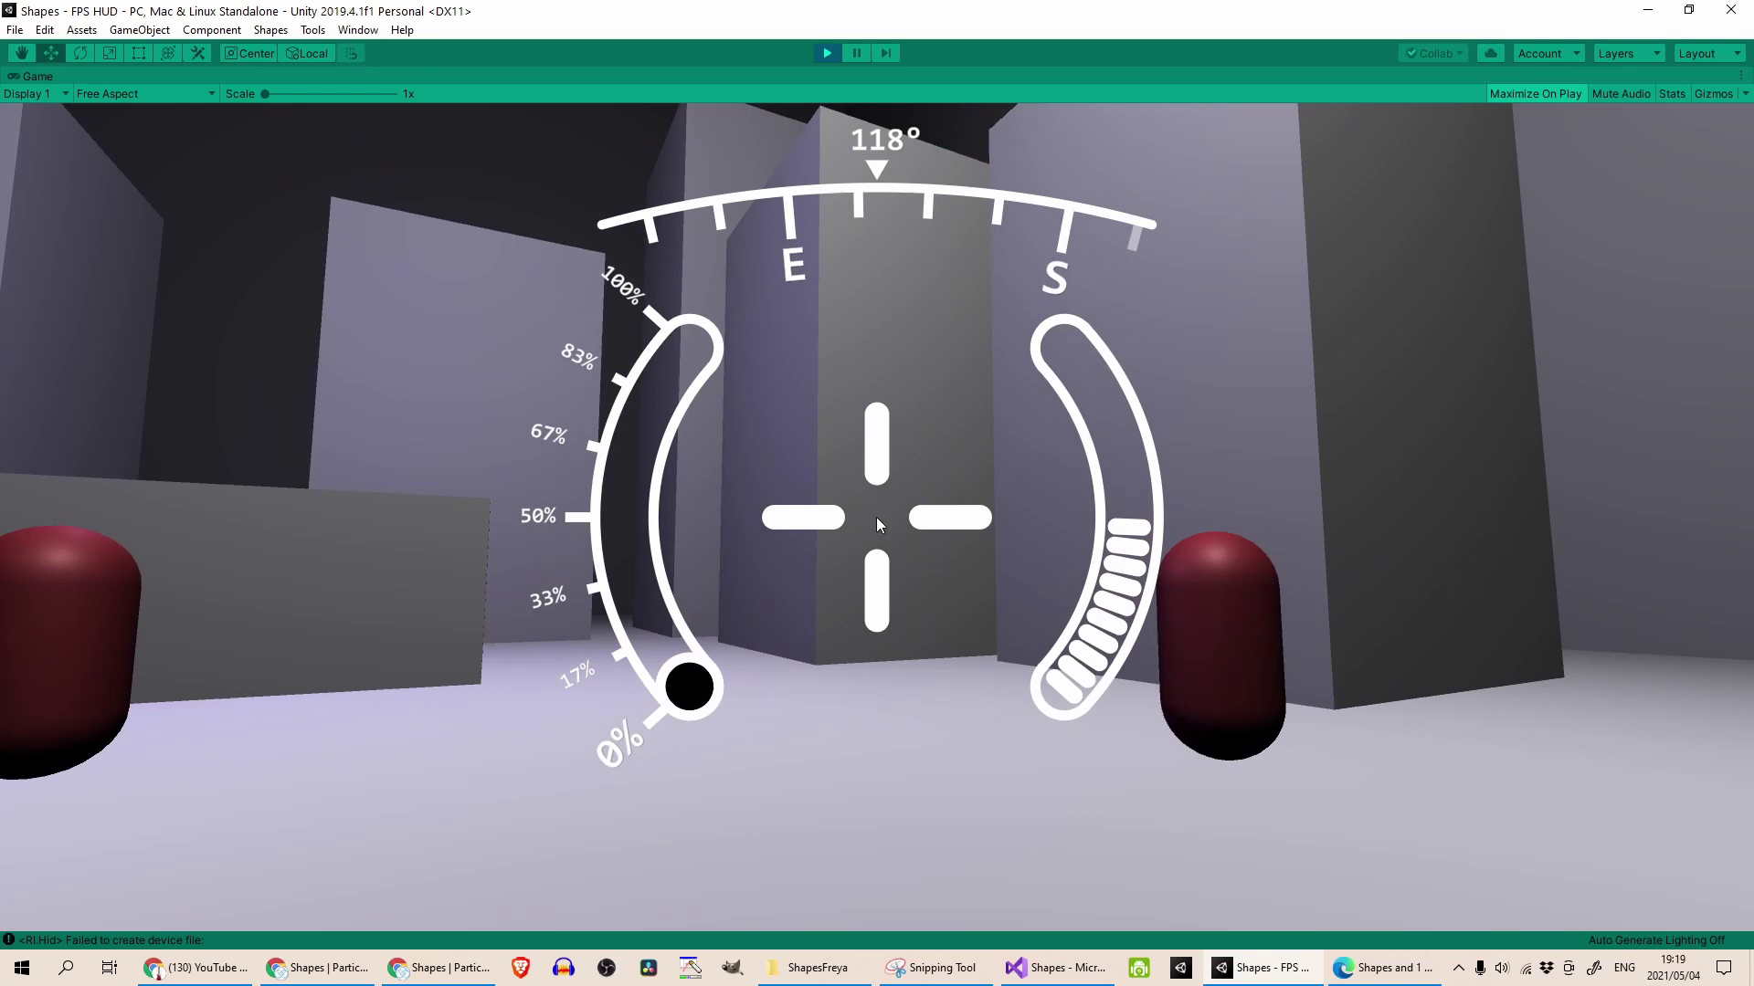
Stop play mode and select the Environment object in the Hierarchy.
{"action": "left_click", "coordinate": [827, 53]}
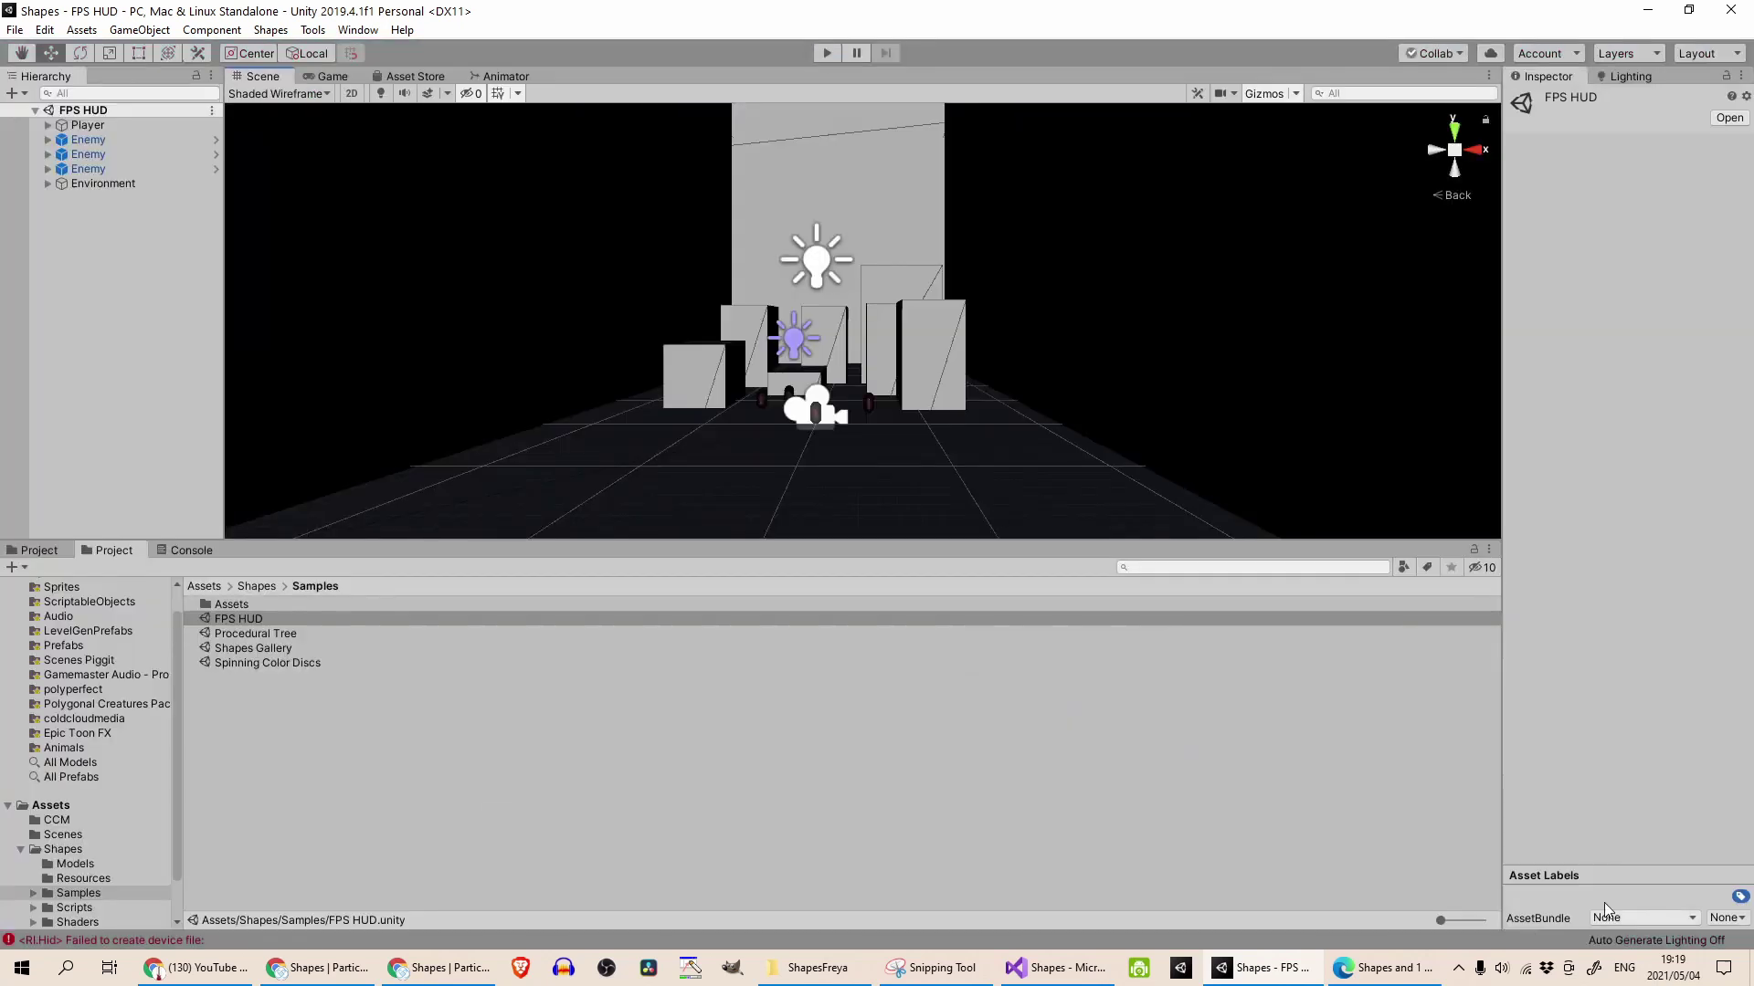
{"action": "left_click", "coordinate": [78, 185]}
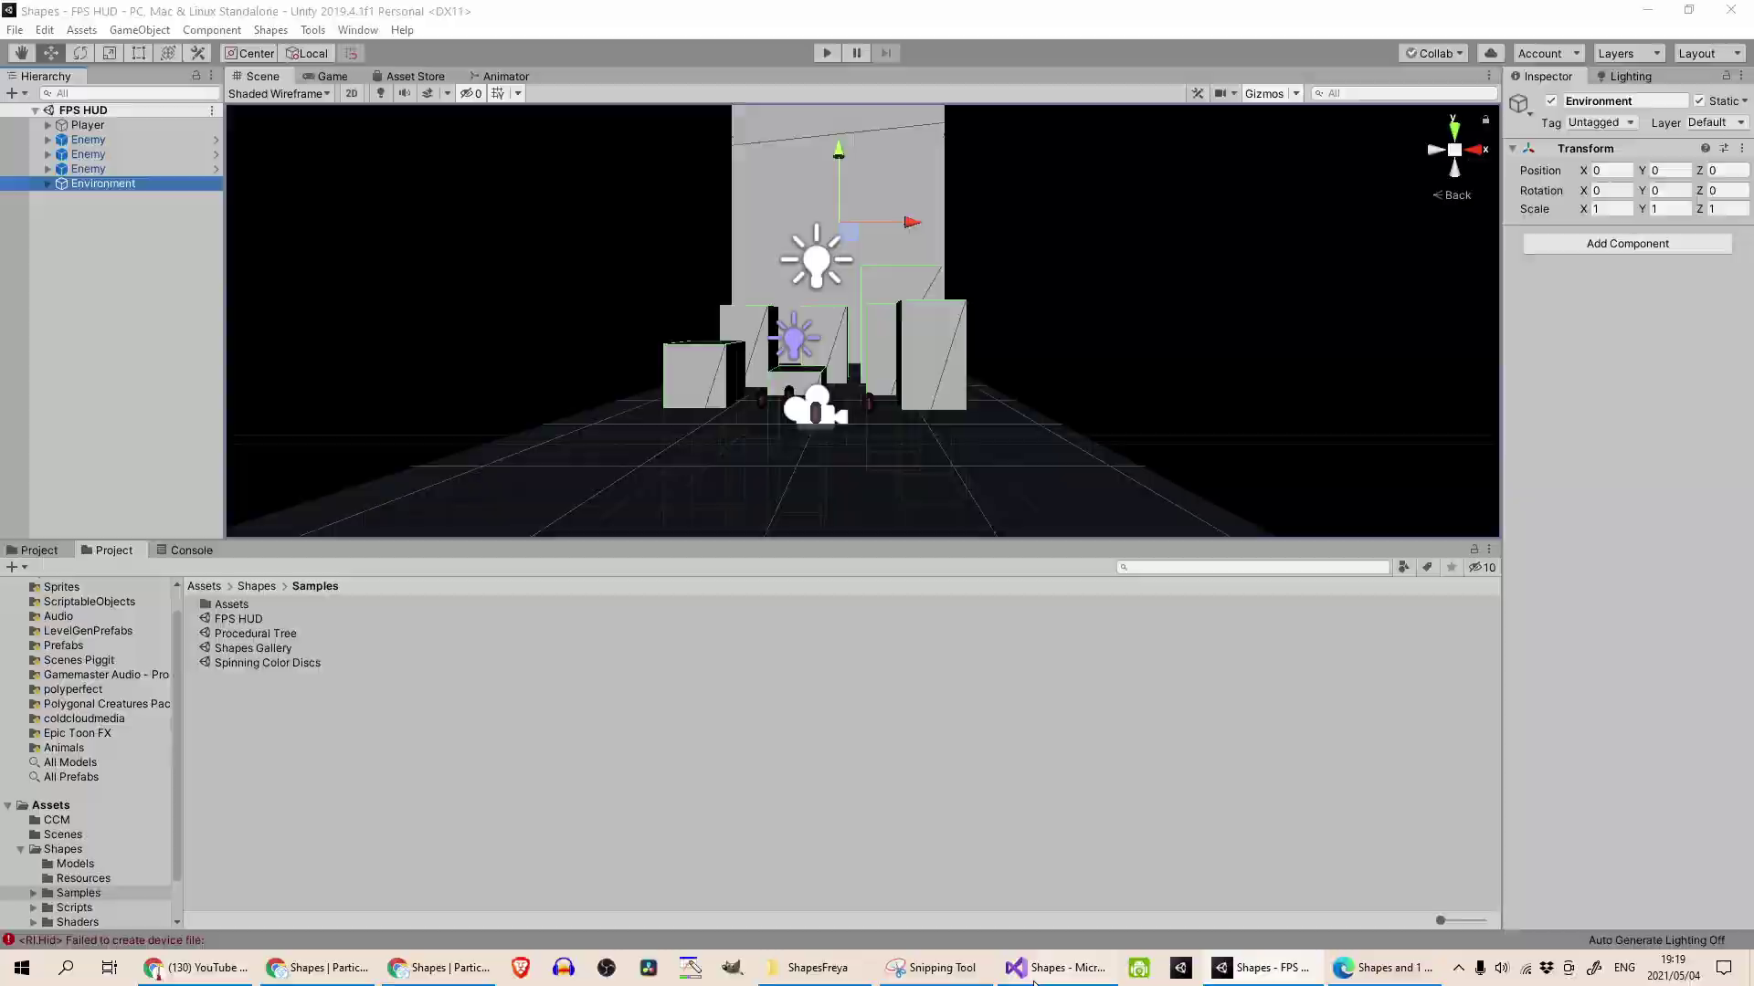
{"action": "left_click", "coordinate": [1058, 968]}
{"action": "scroll", "coordinate": [842, 506], "scroll_direction": "up", "scroll_amount": 12}
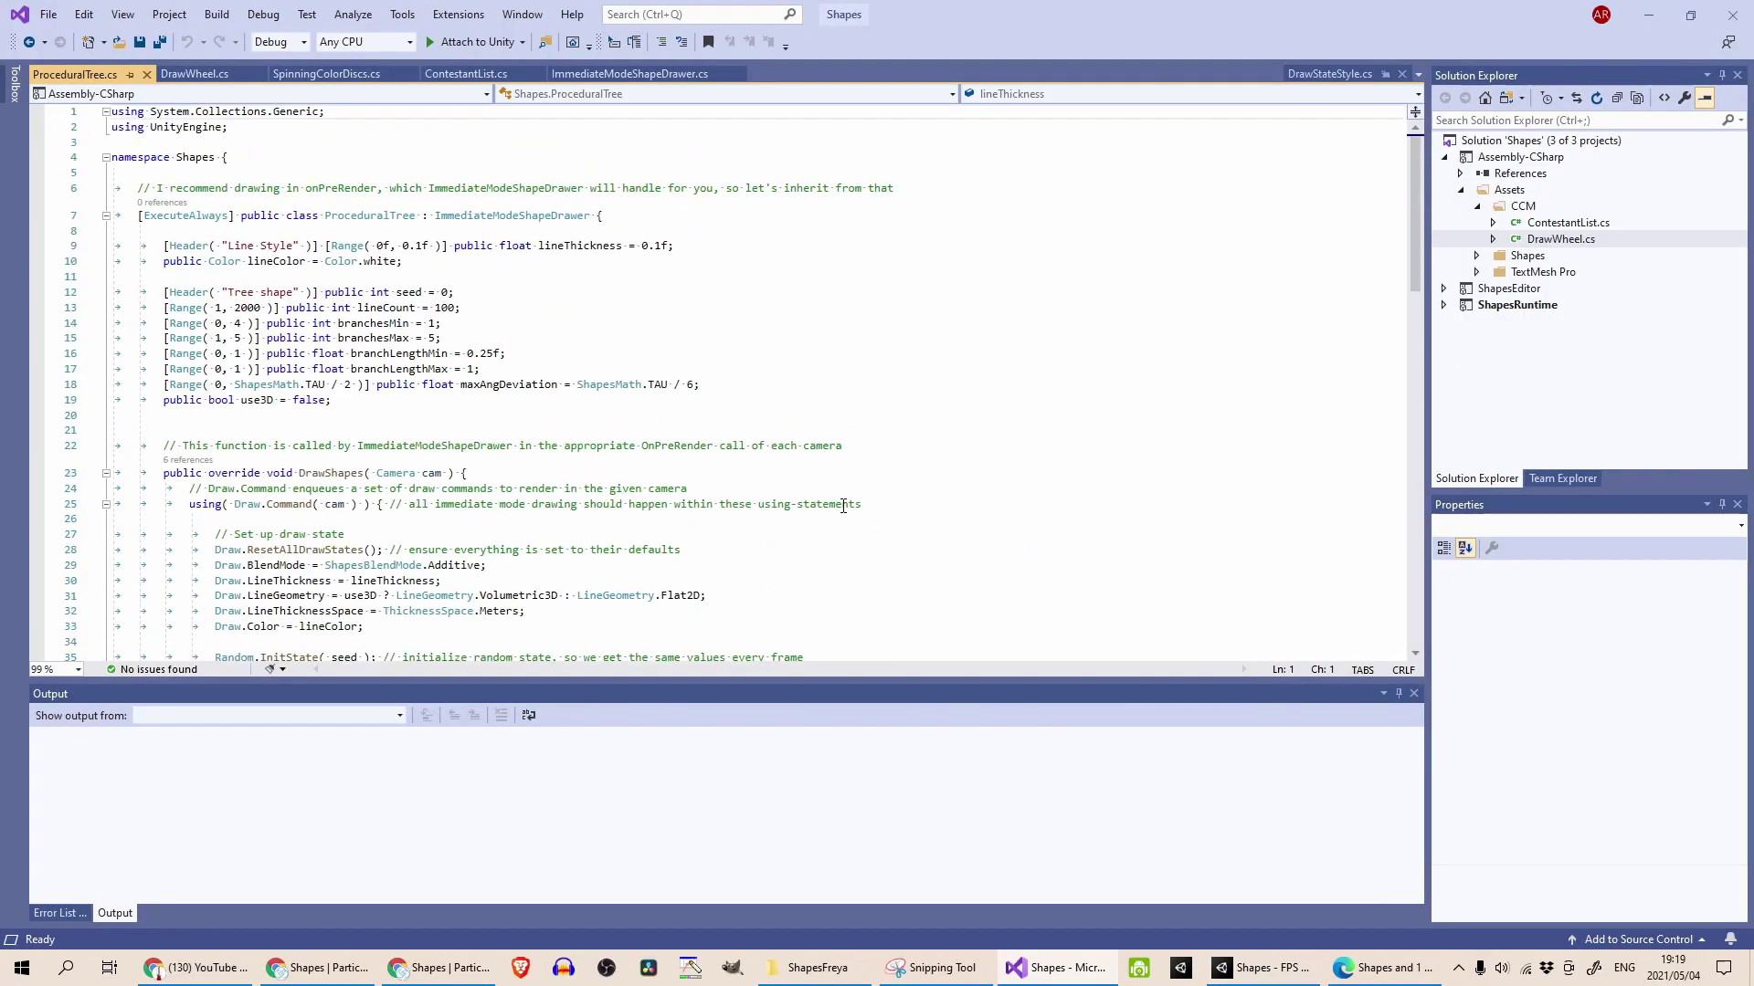
{"action": "scroll", "coordinate": [778, 399], "scroll_direction": "down", "scroll_amount": 6}
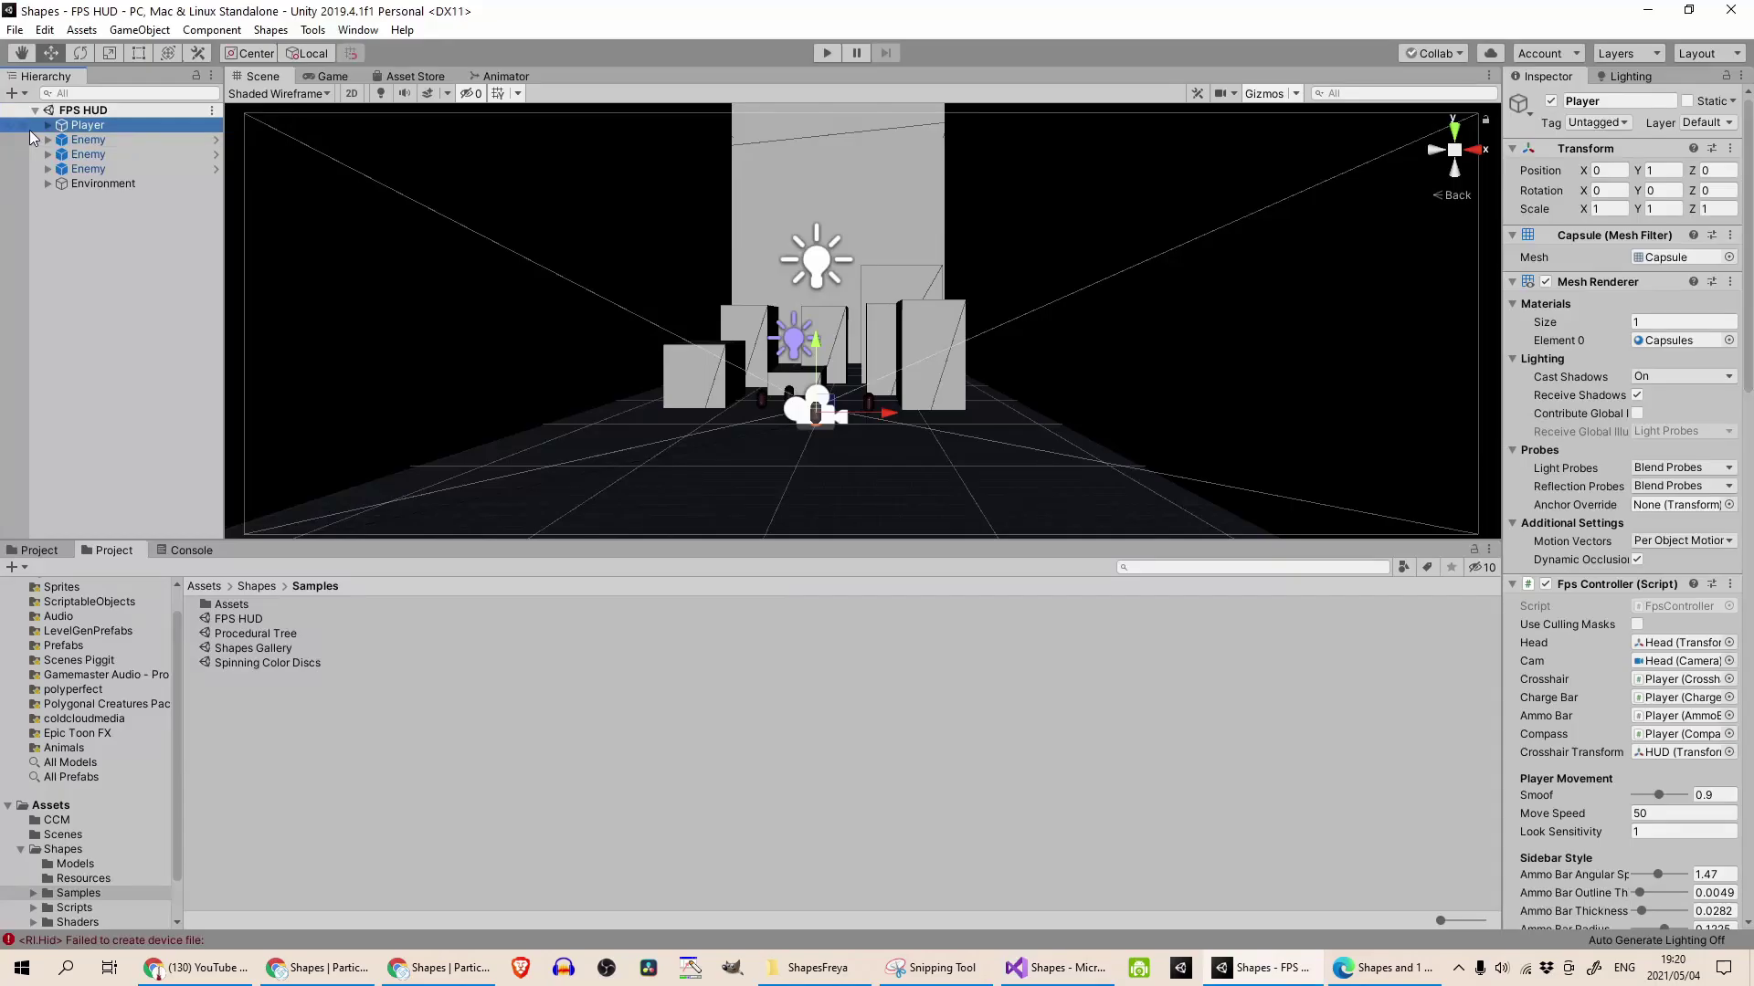
Expand Player and open its FpsController script from the Inspector in Visual Studio.
{"action": "left_click", "coordinate": [46, 126]}
{"action": "scroll", "coordinate": [1559, 316], "scroll_direction": "down", "scroll_amount": 3}
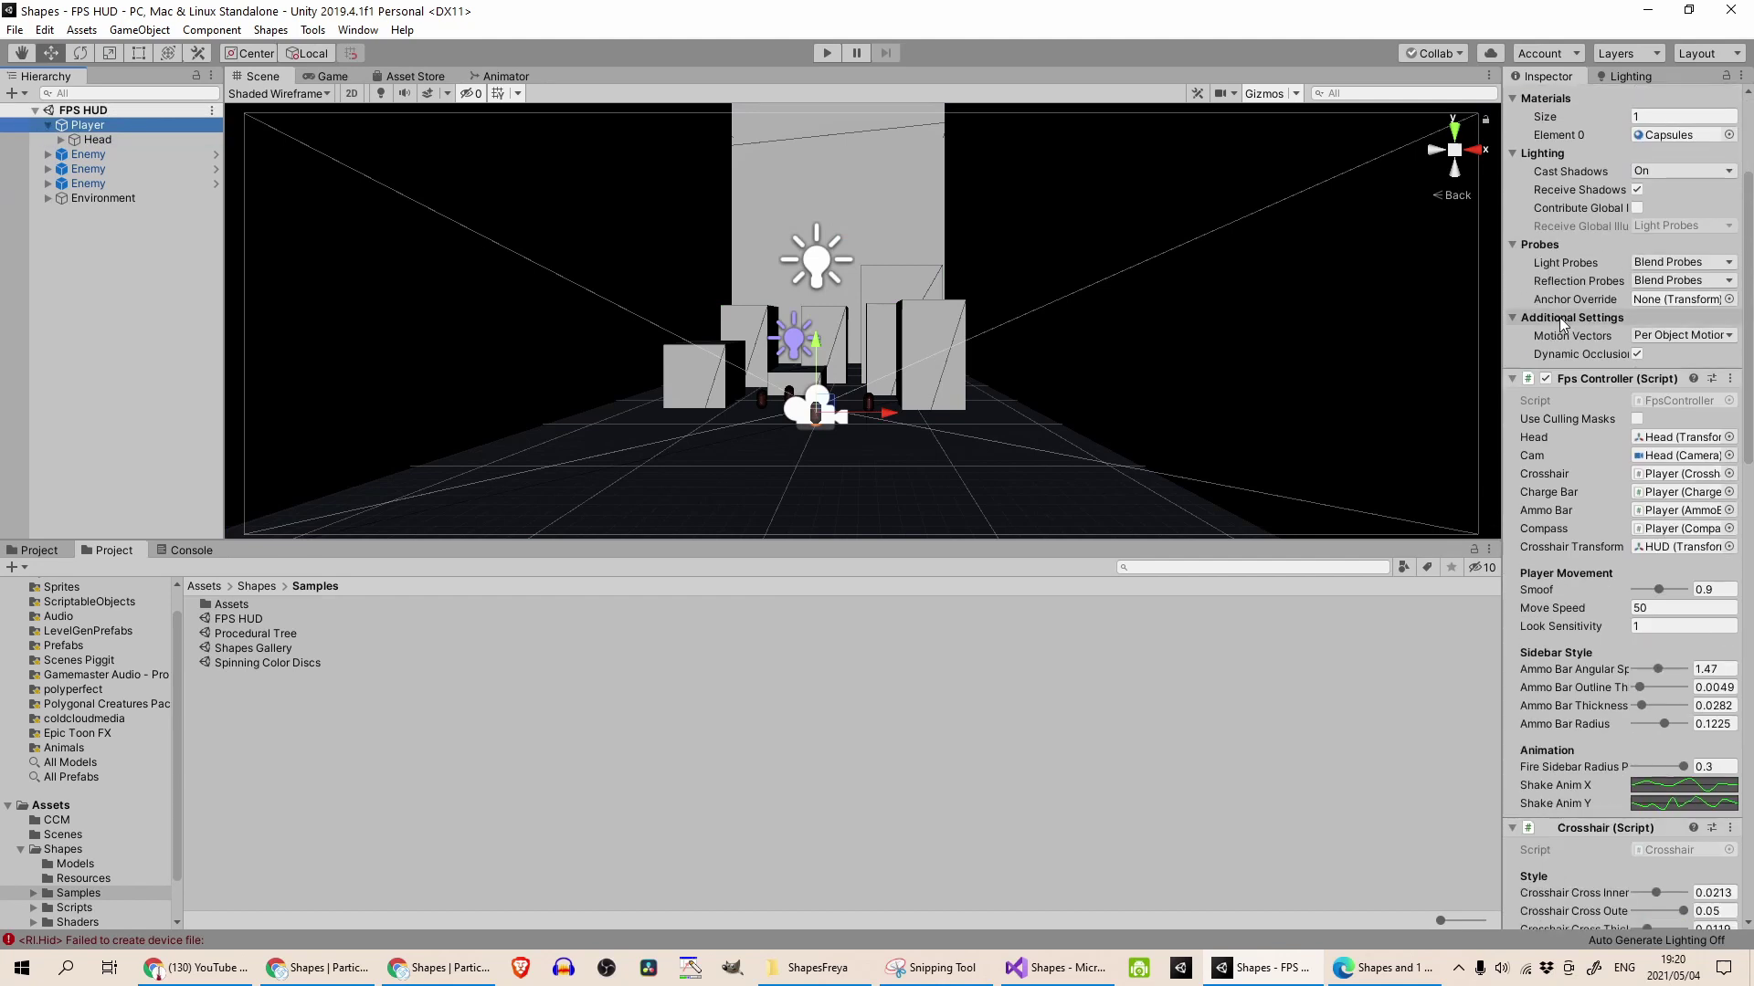
{"action": "double_click", "coordinate": [1653, 407]}
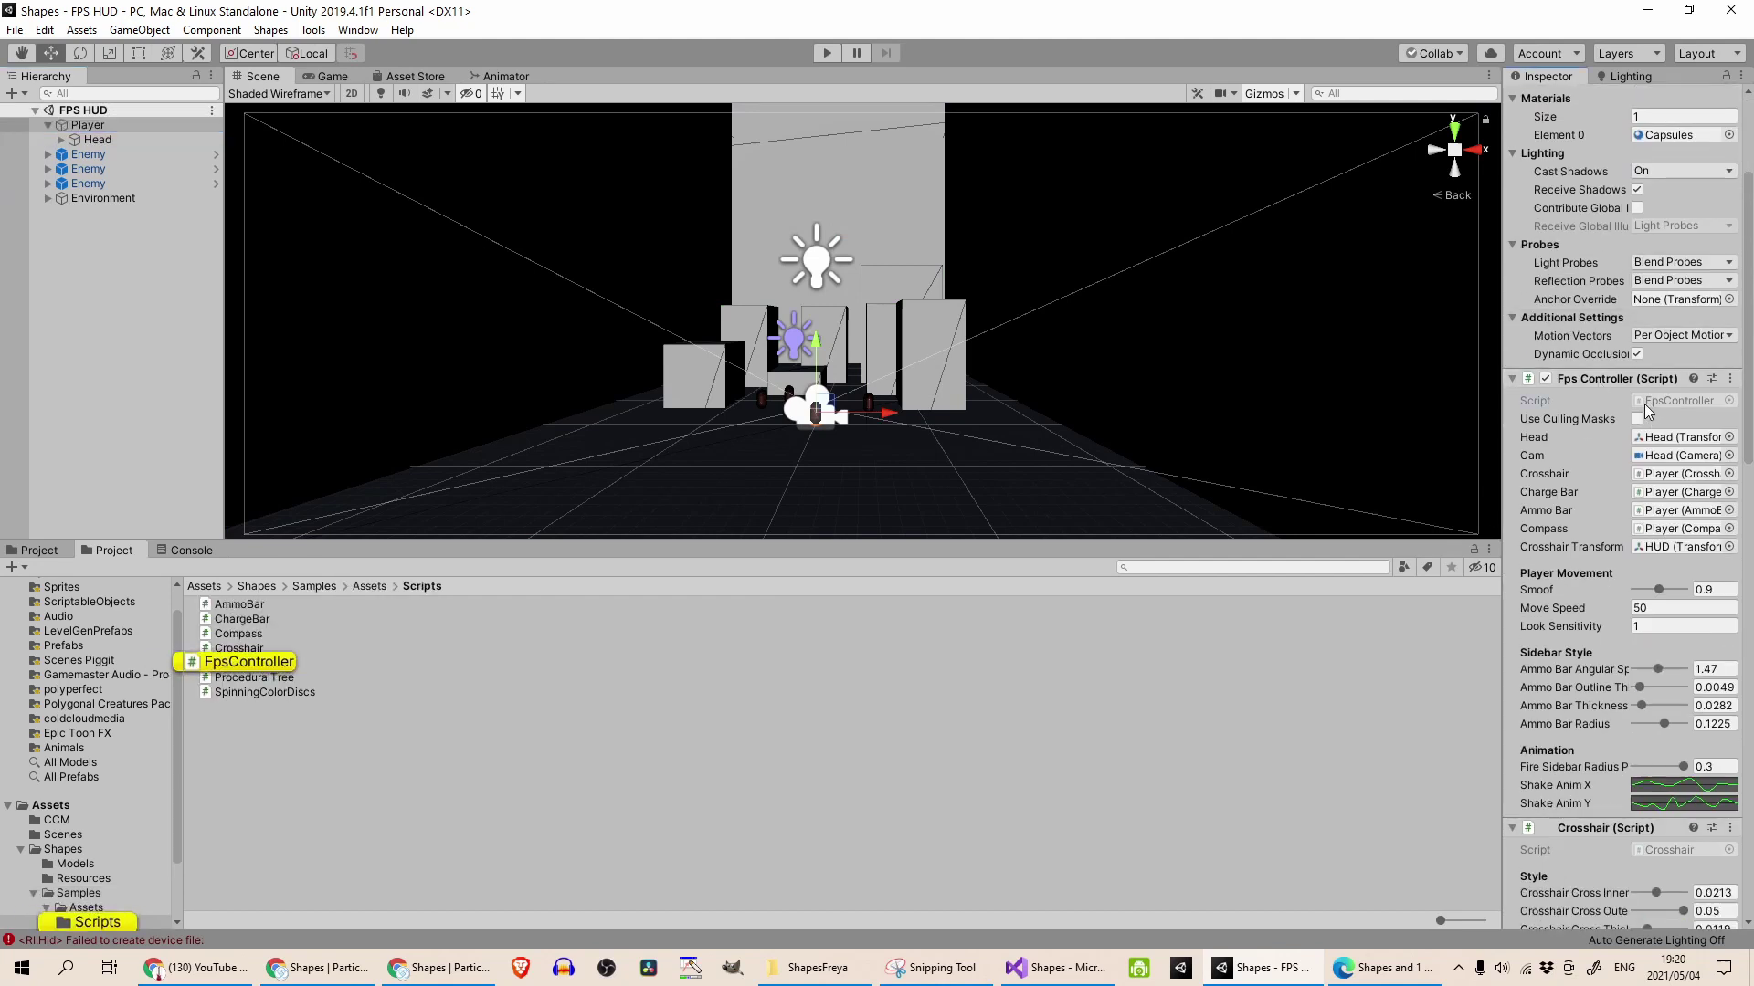
{"action": "left_click", "coordinate": [1262, 966]}
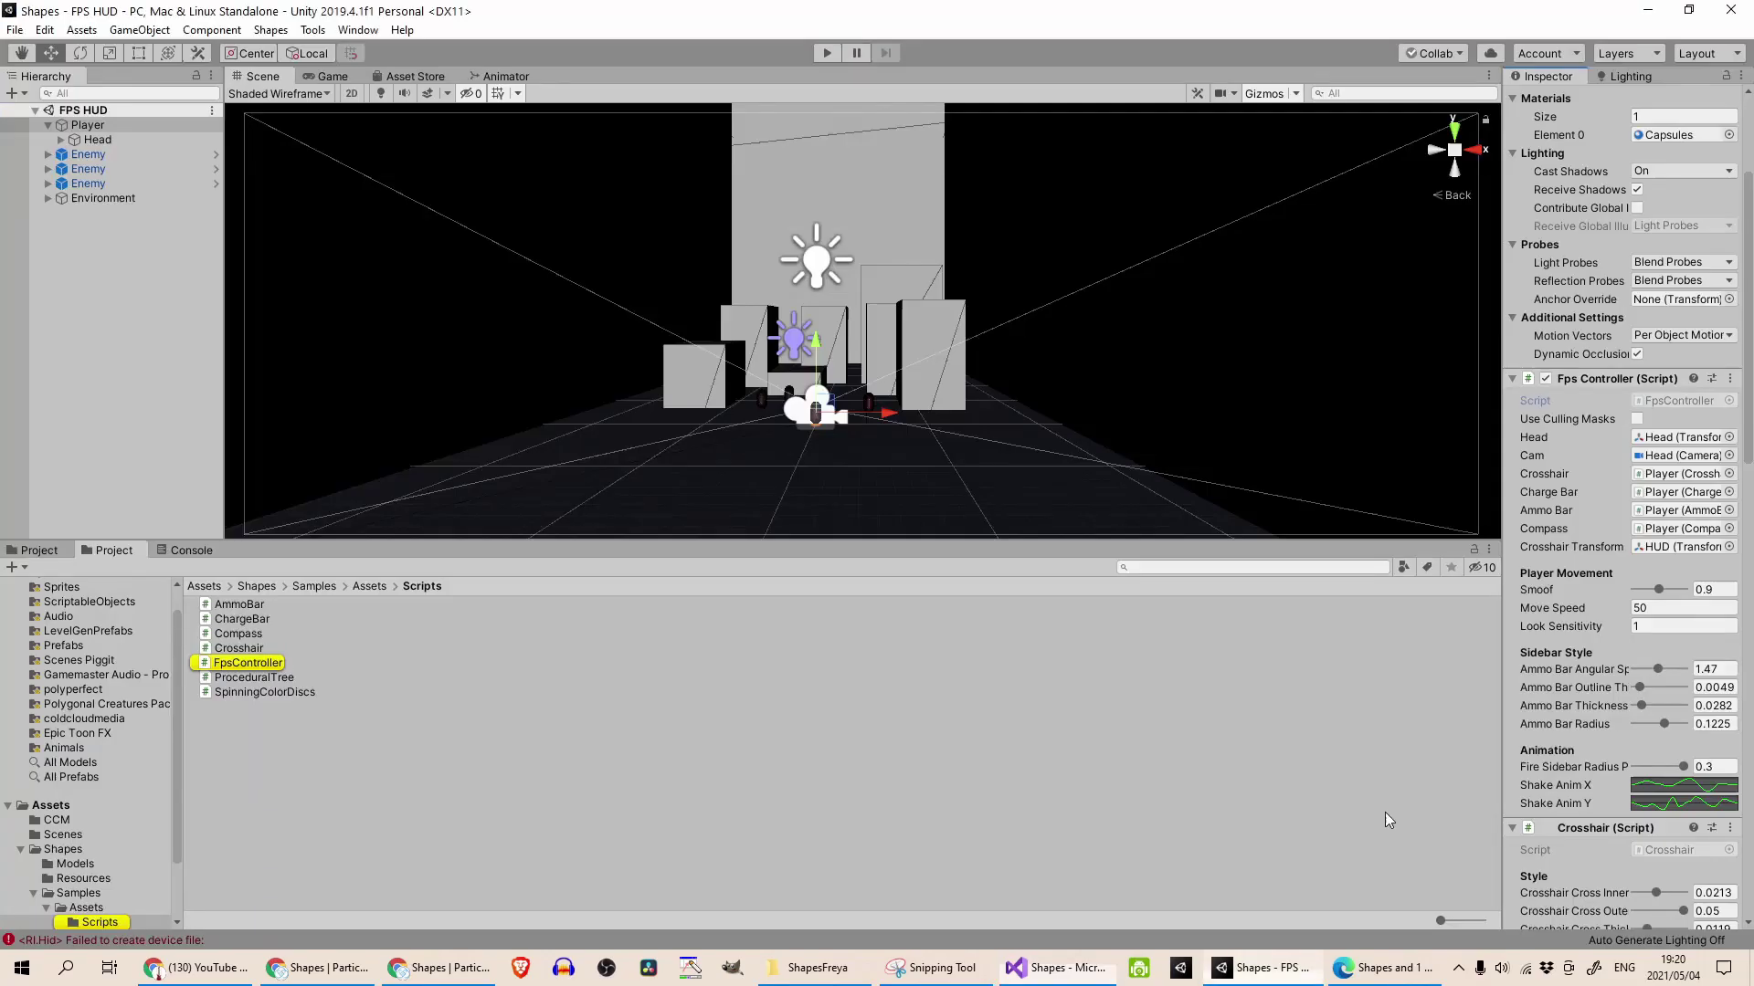
{"action": "scroll", "coordinate": [1647, 672], "scroll_direction": "down", "scroll_amount": 6}
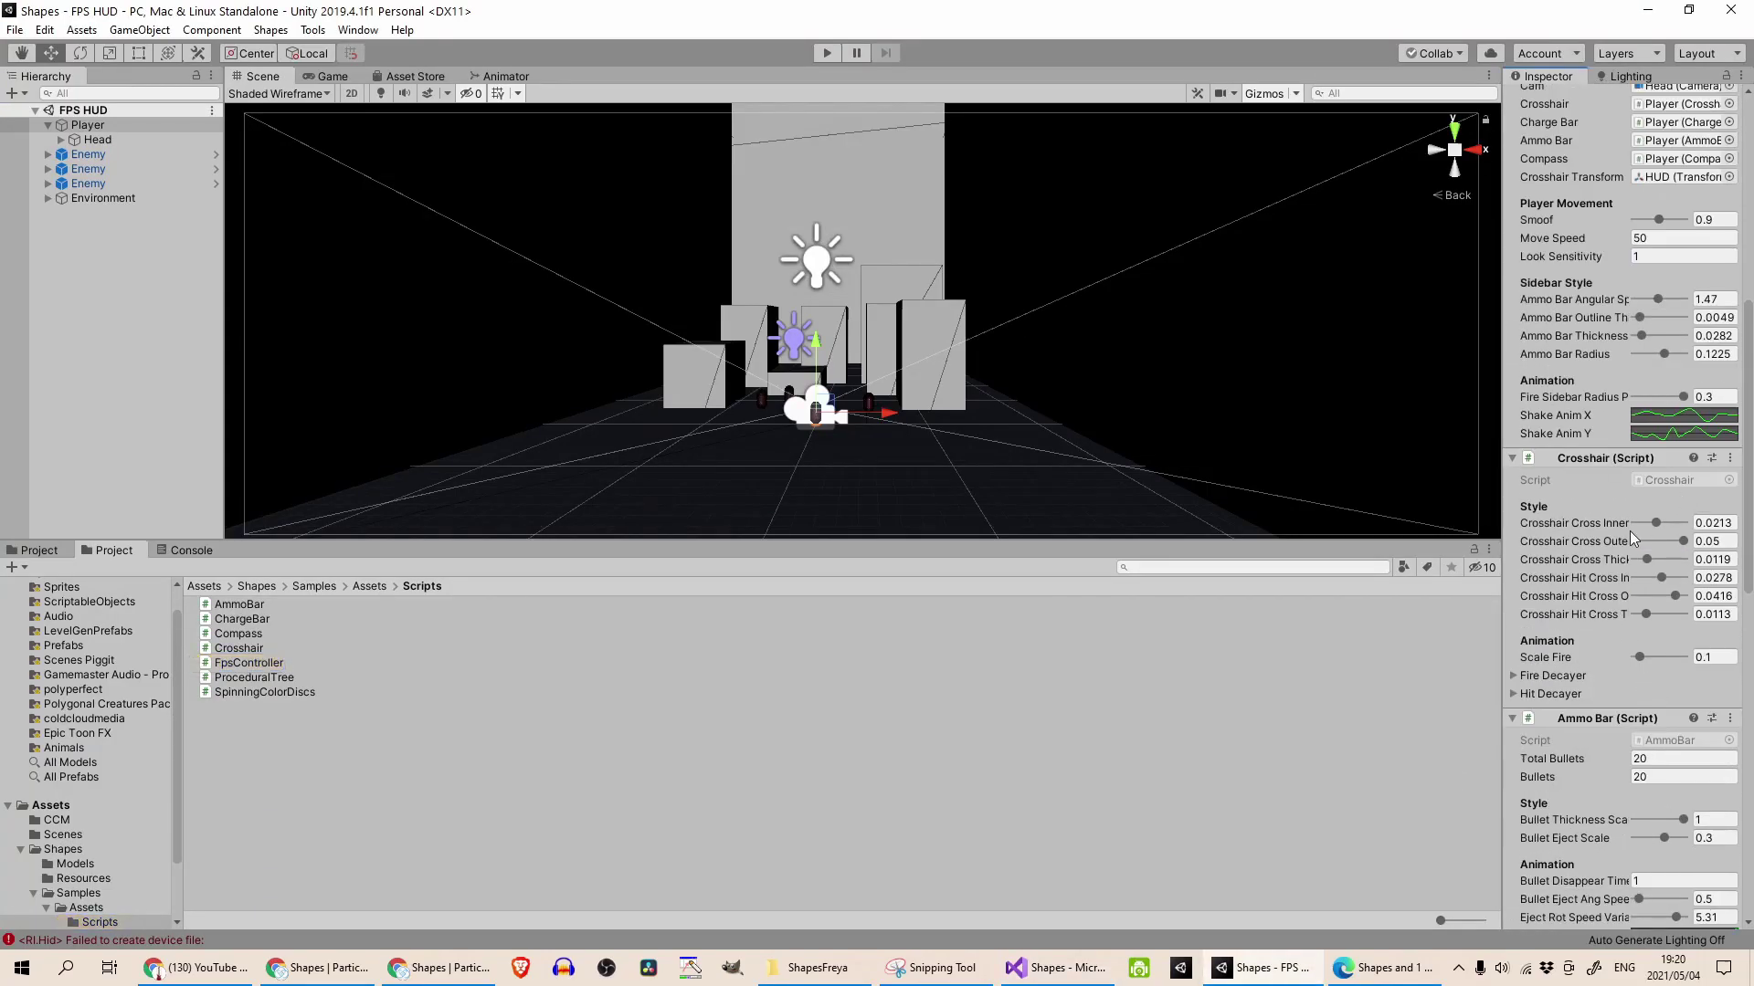
{"action": "scroll", "coordinate": [1630, 530], "scroll_direction": "down", "scroll_amount": 3}
Open AmmoBar.cs and read through its bullet loop code.
{"action": "double_click", "coordinate": [1657, 493]}
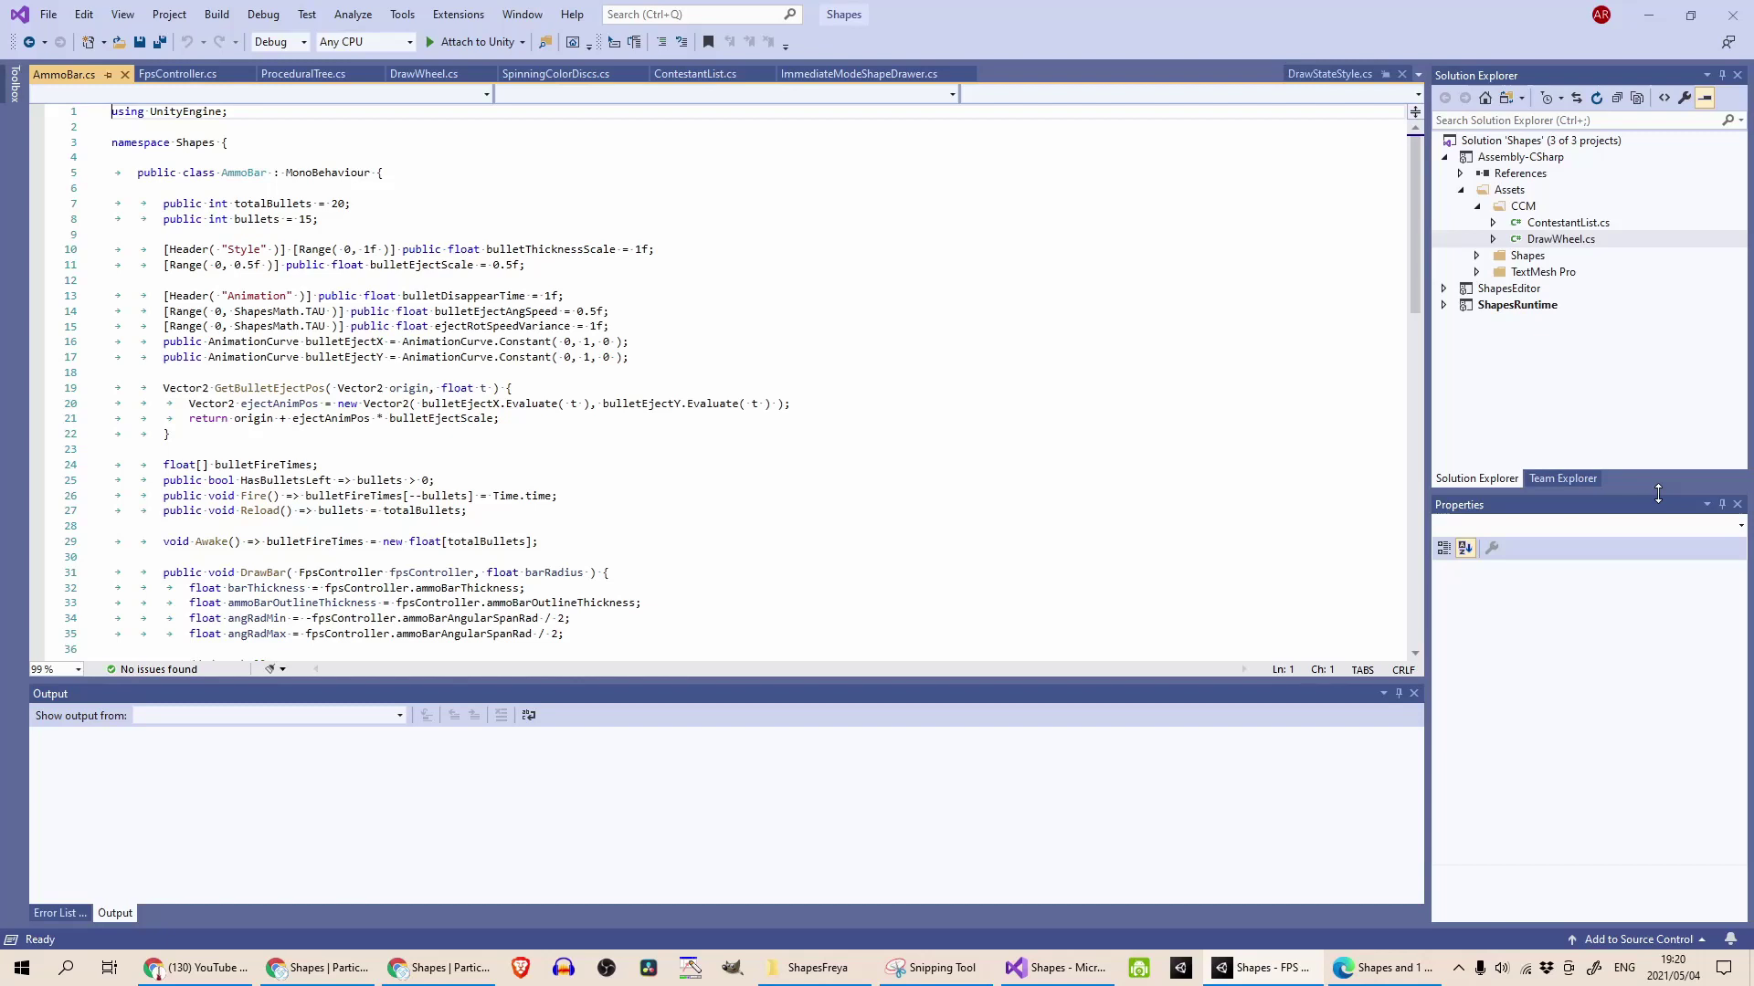
{"action": "scroll", "coordinate": [742, 465], "scroll_direction": "down", "scroll_amount": 6}
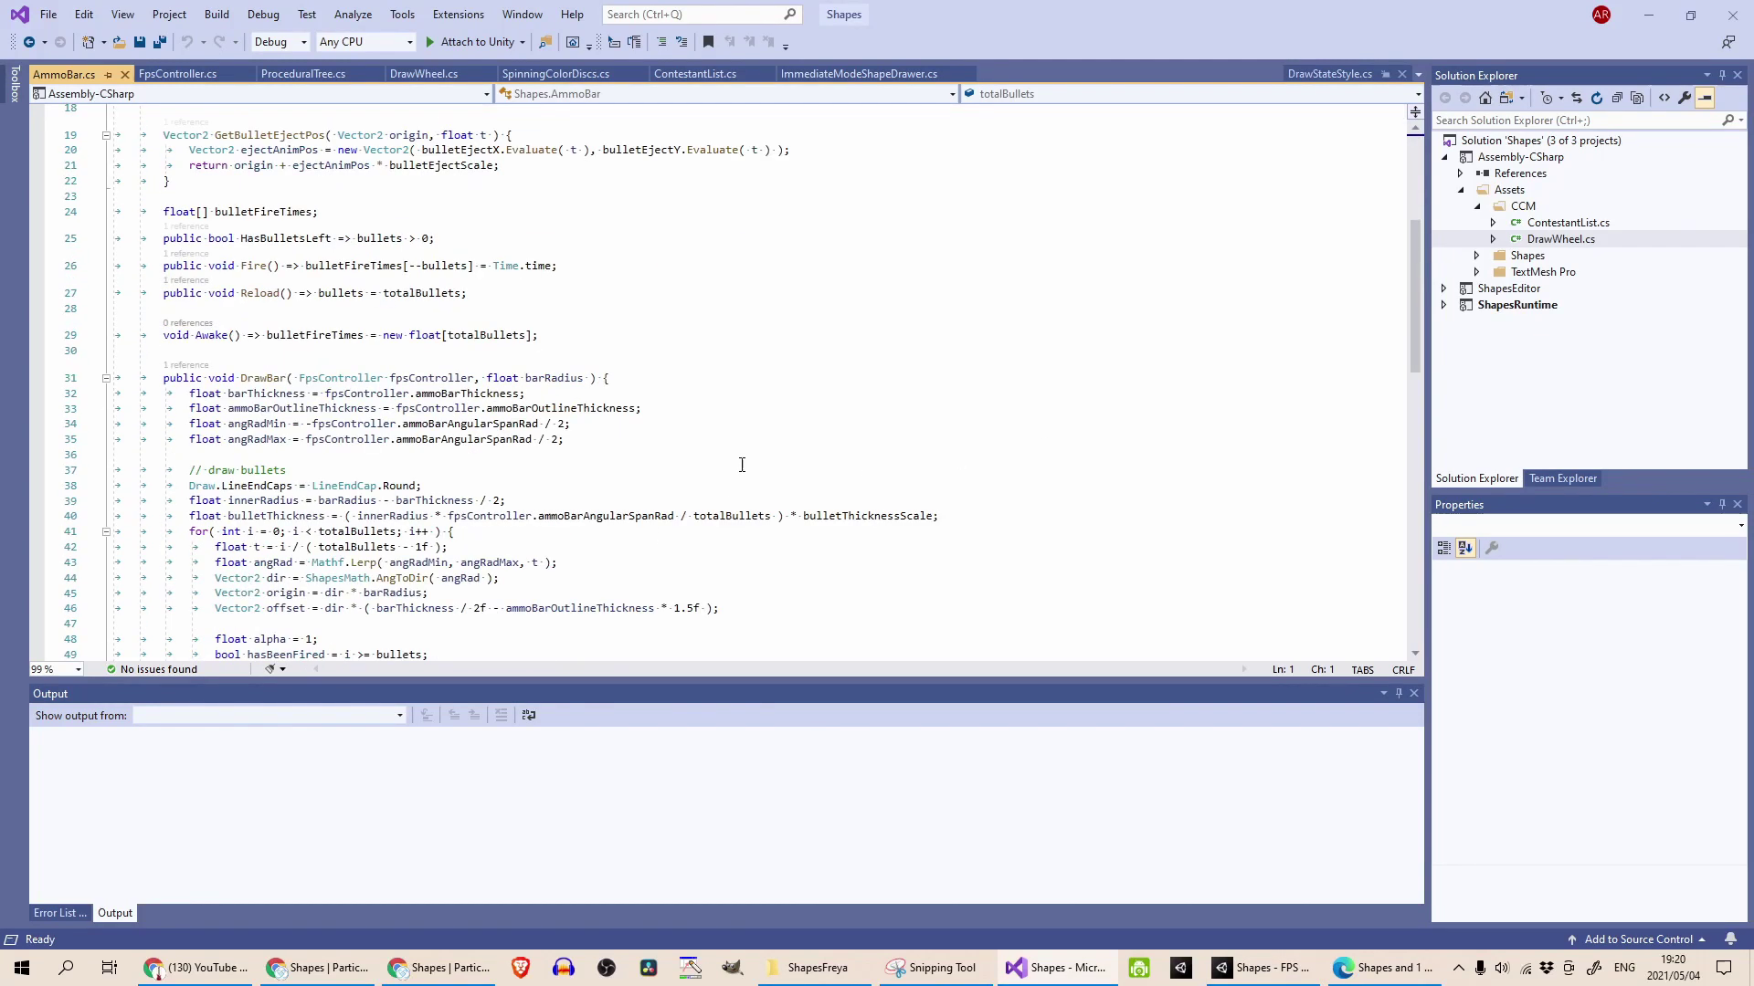
{"action": "scroll", "coordinate": [742, 465], "scroll_direction": "down", "scroll_amount": 5}
{"action": "left_click", "coordinate": [326, 335]}
{"action": "scroll", "coordinate": [532, 385], "scroll_direction": "down", "scroll_amount": 2}
{"action": "scroll", "coordinate": [684, 362], "scroll_direction": "up", "scroll_amount": 5}
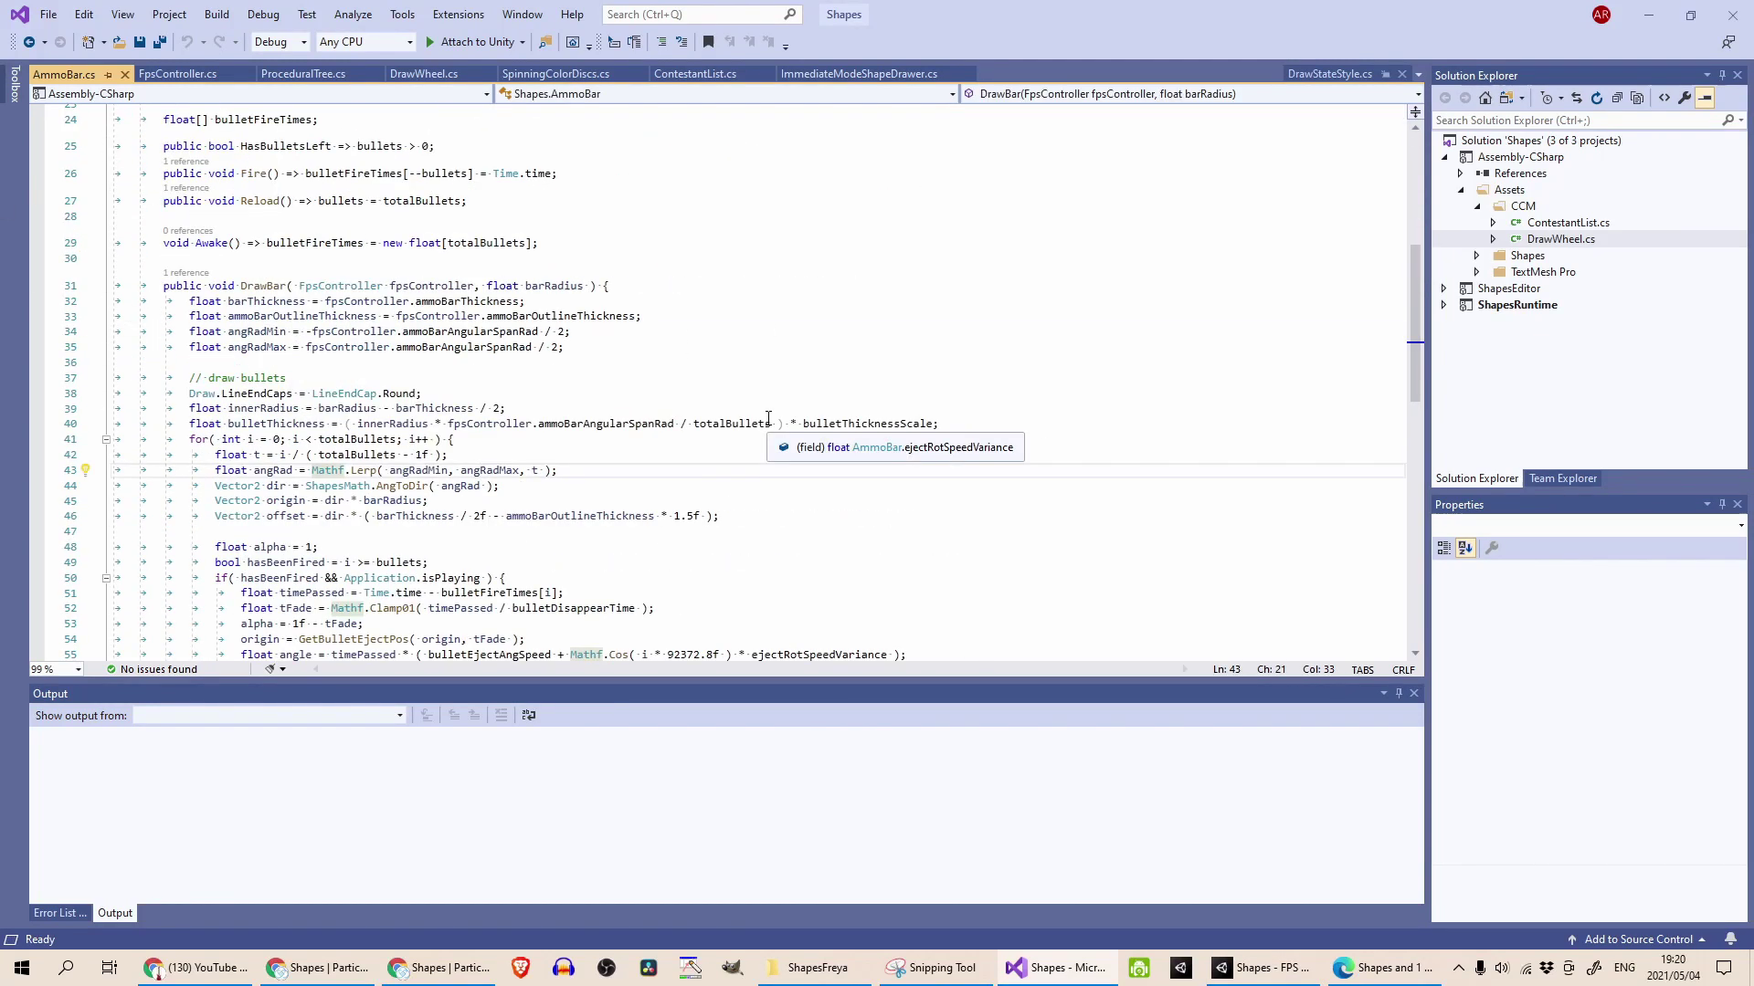
Read FpsController.cs through DrawRoundedArcOutline and GetShake, then return to Unity.
{"action": "left_click", "coordinate": [159, 80]}
{"action": "scroll", "coordinate": [852, 281], "scroll_direction": "down", "scroll_amount": 20}
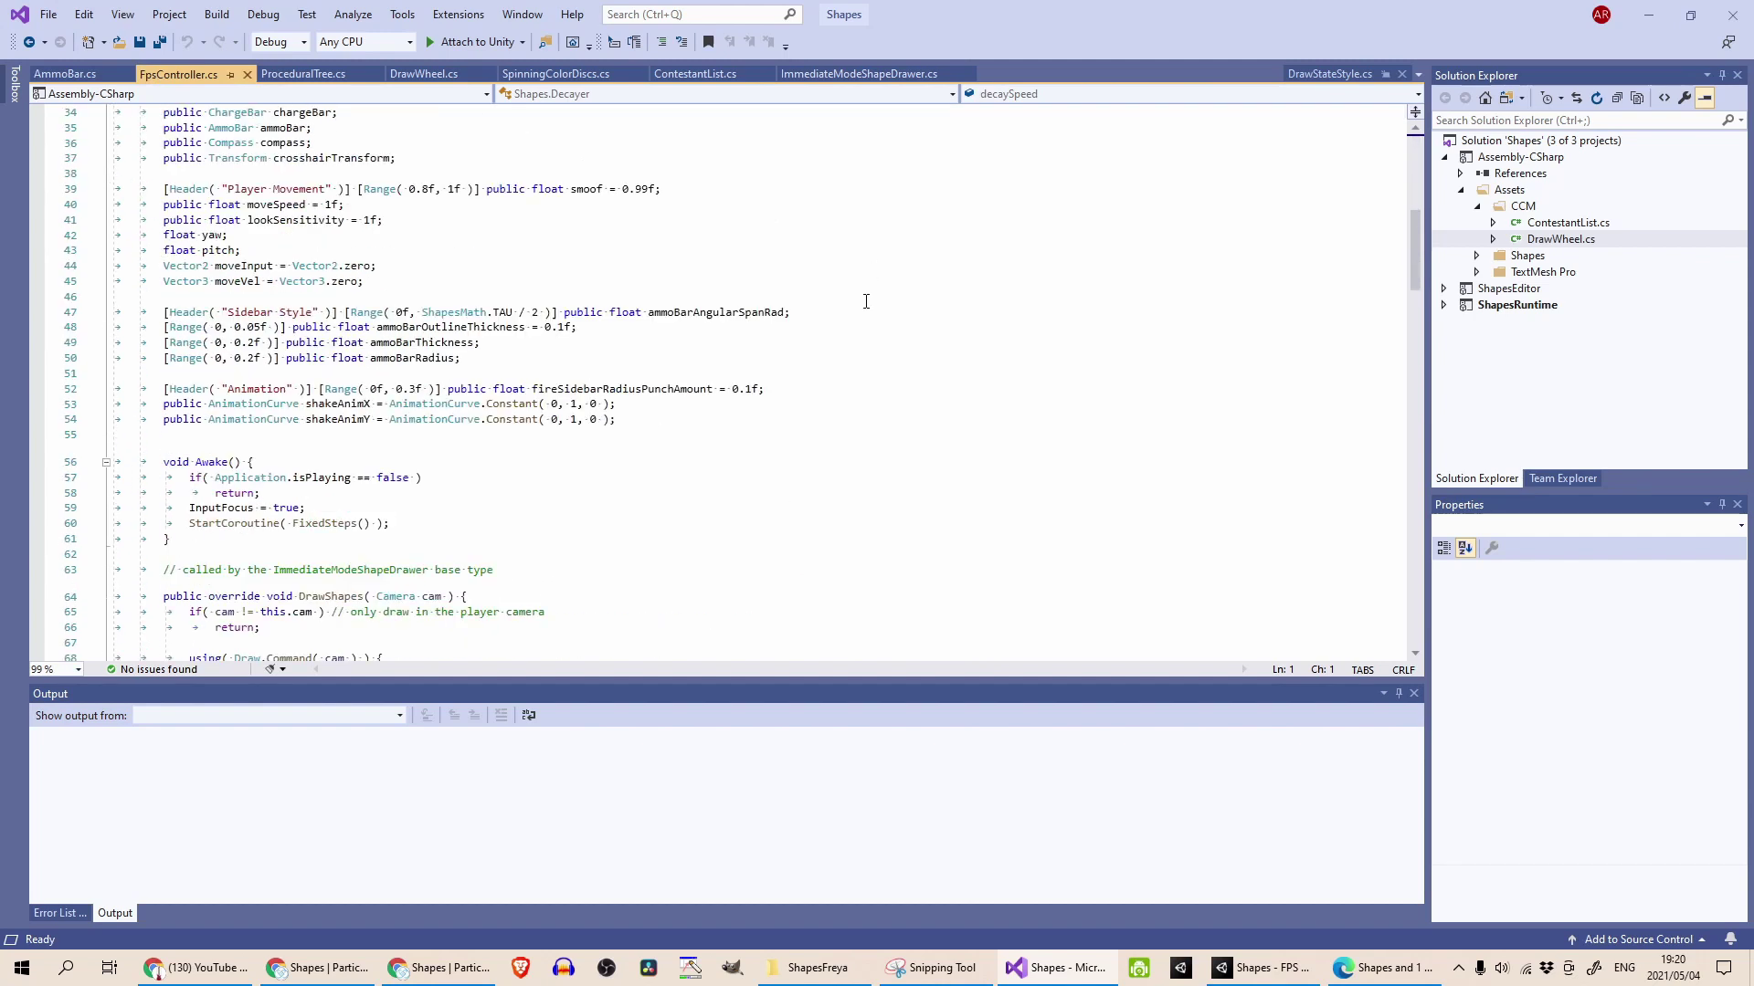
{"action": "scroll", "coordinate": [868, 303], "scroll_direction": "down", "scroll_amount": 3}
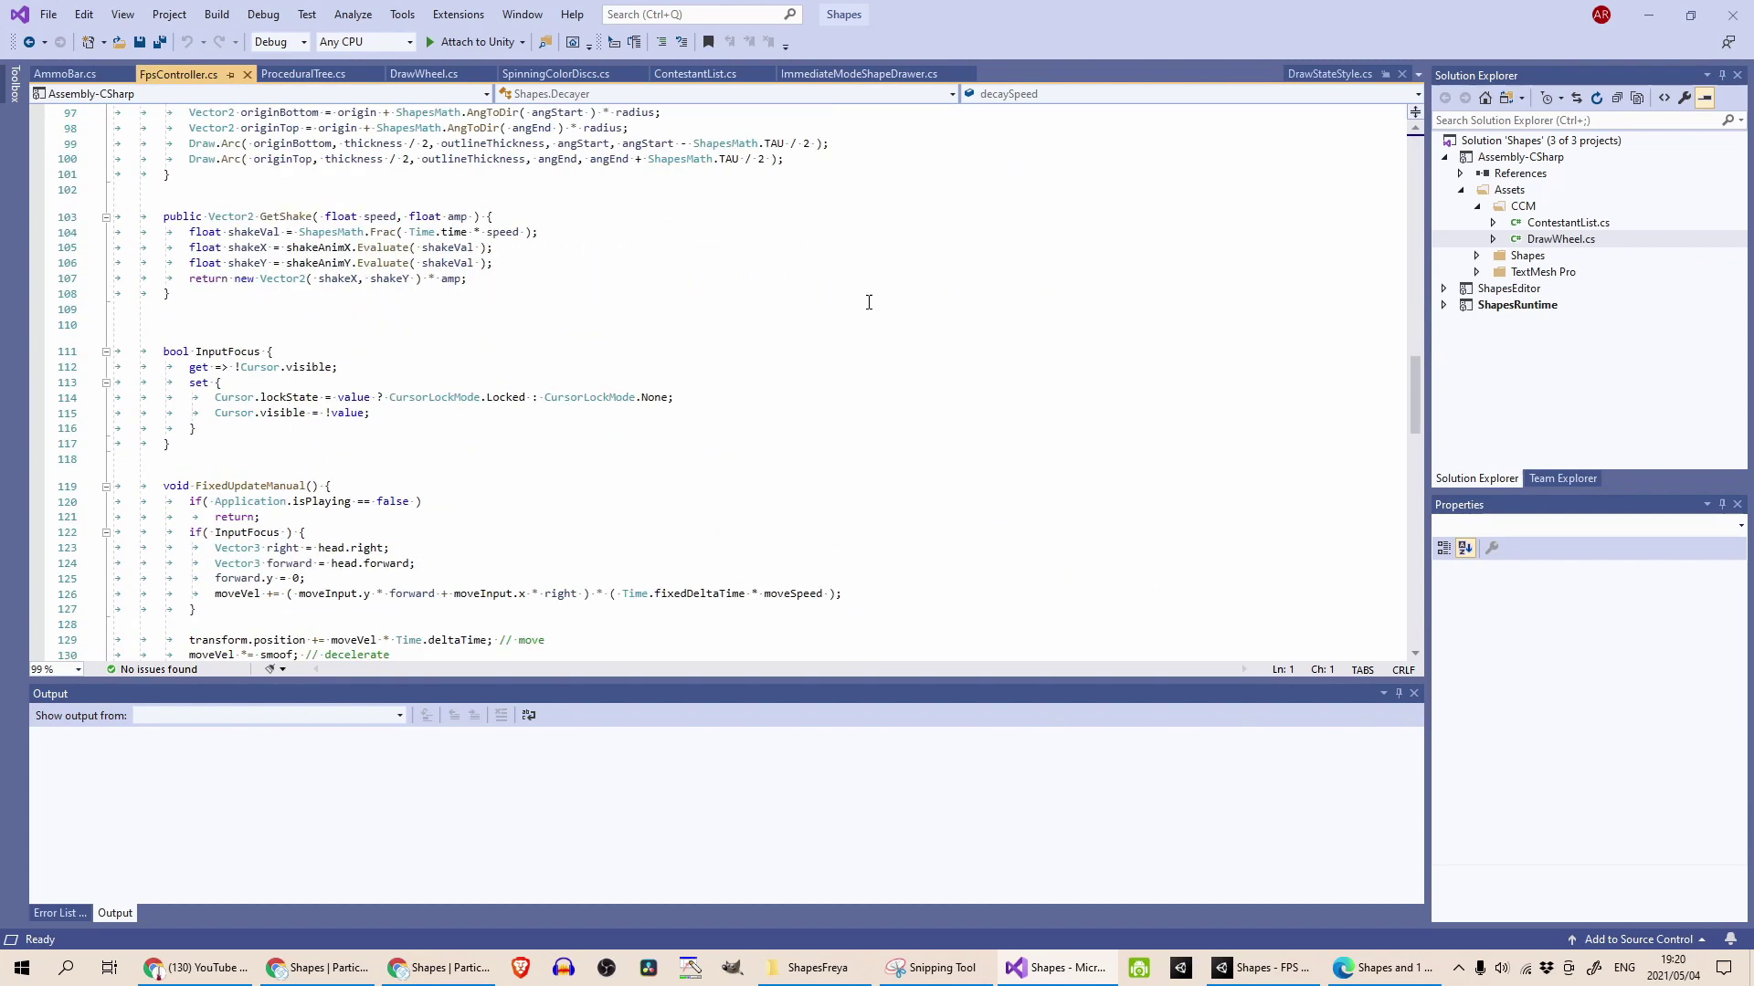
{"action": "scroll", "coordinate": [869, 303], "scroll_direction": "up", "scroll_amount": 8}
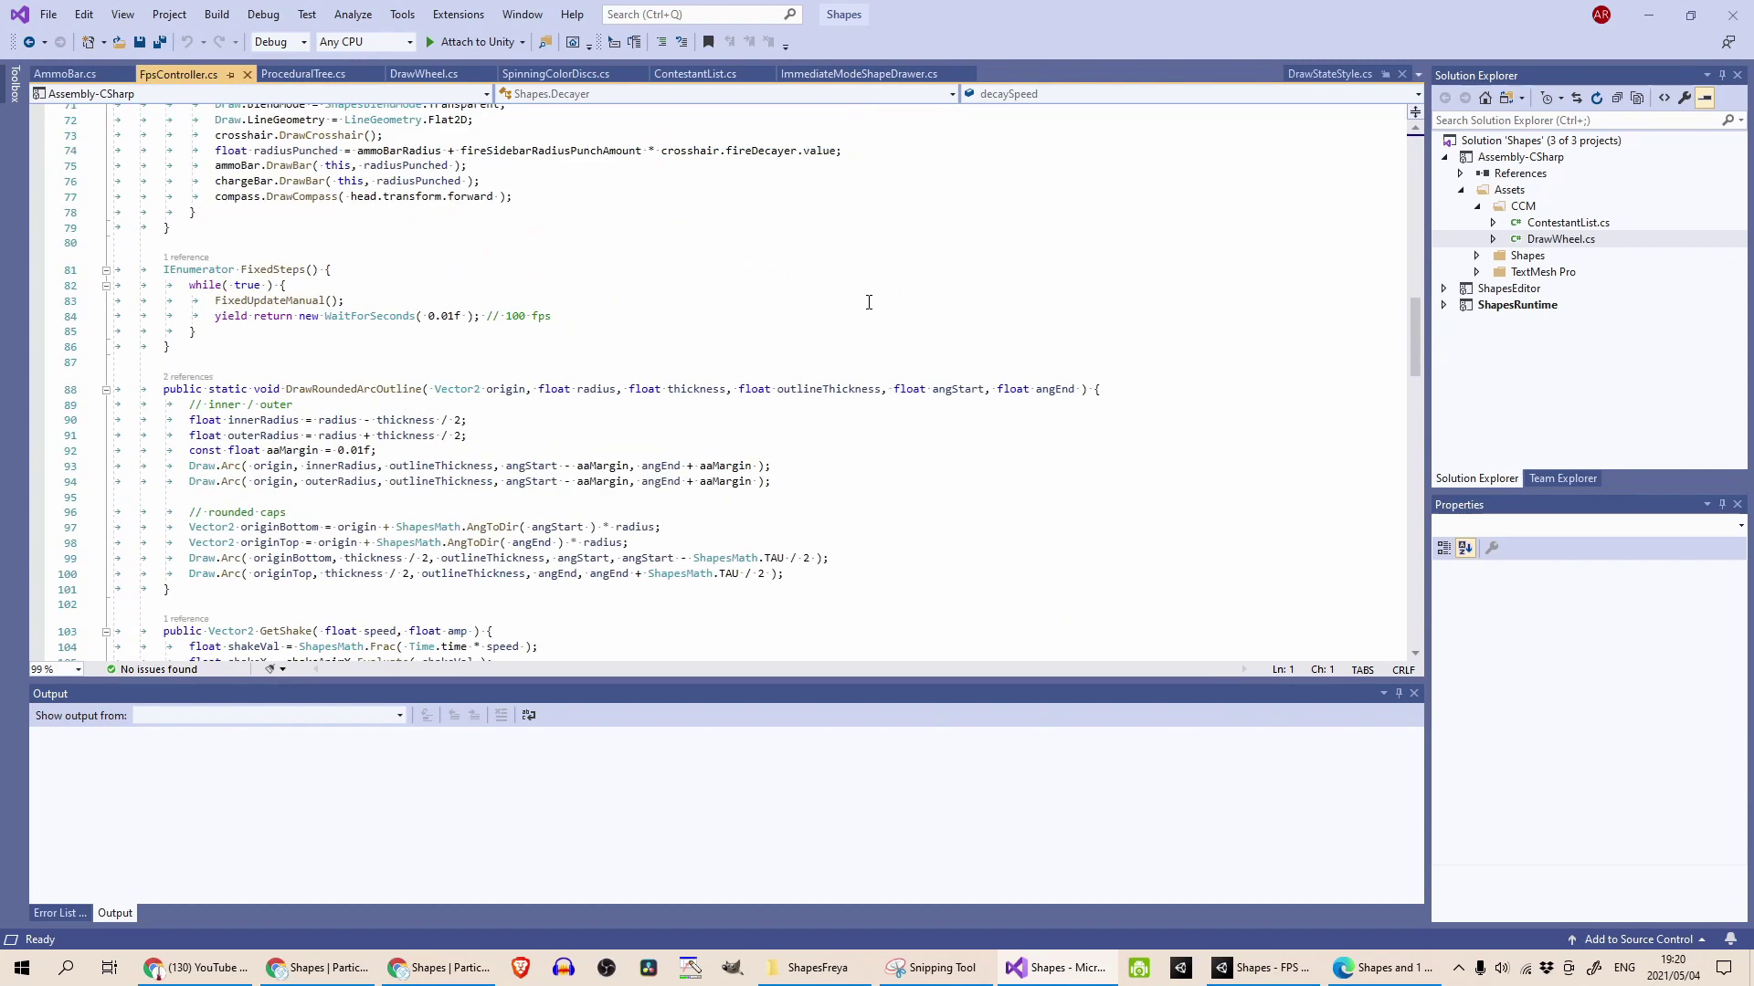
{"action": "scroll", "coordinate": [869, 302], "scroll_direction": "down", "scroll_amount": 3}
{"action": "left_click", "coordinate": [907, 331]}
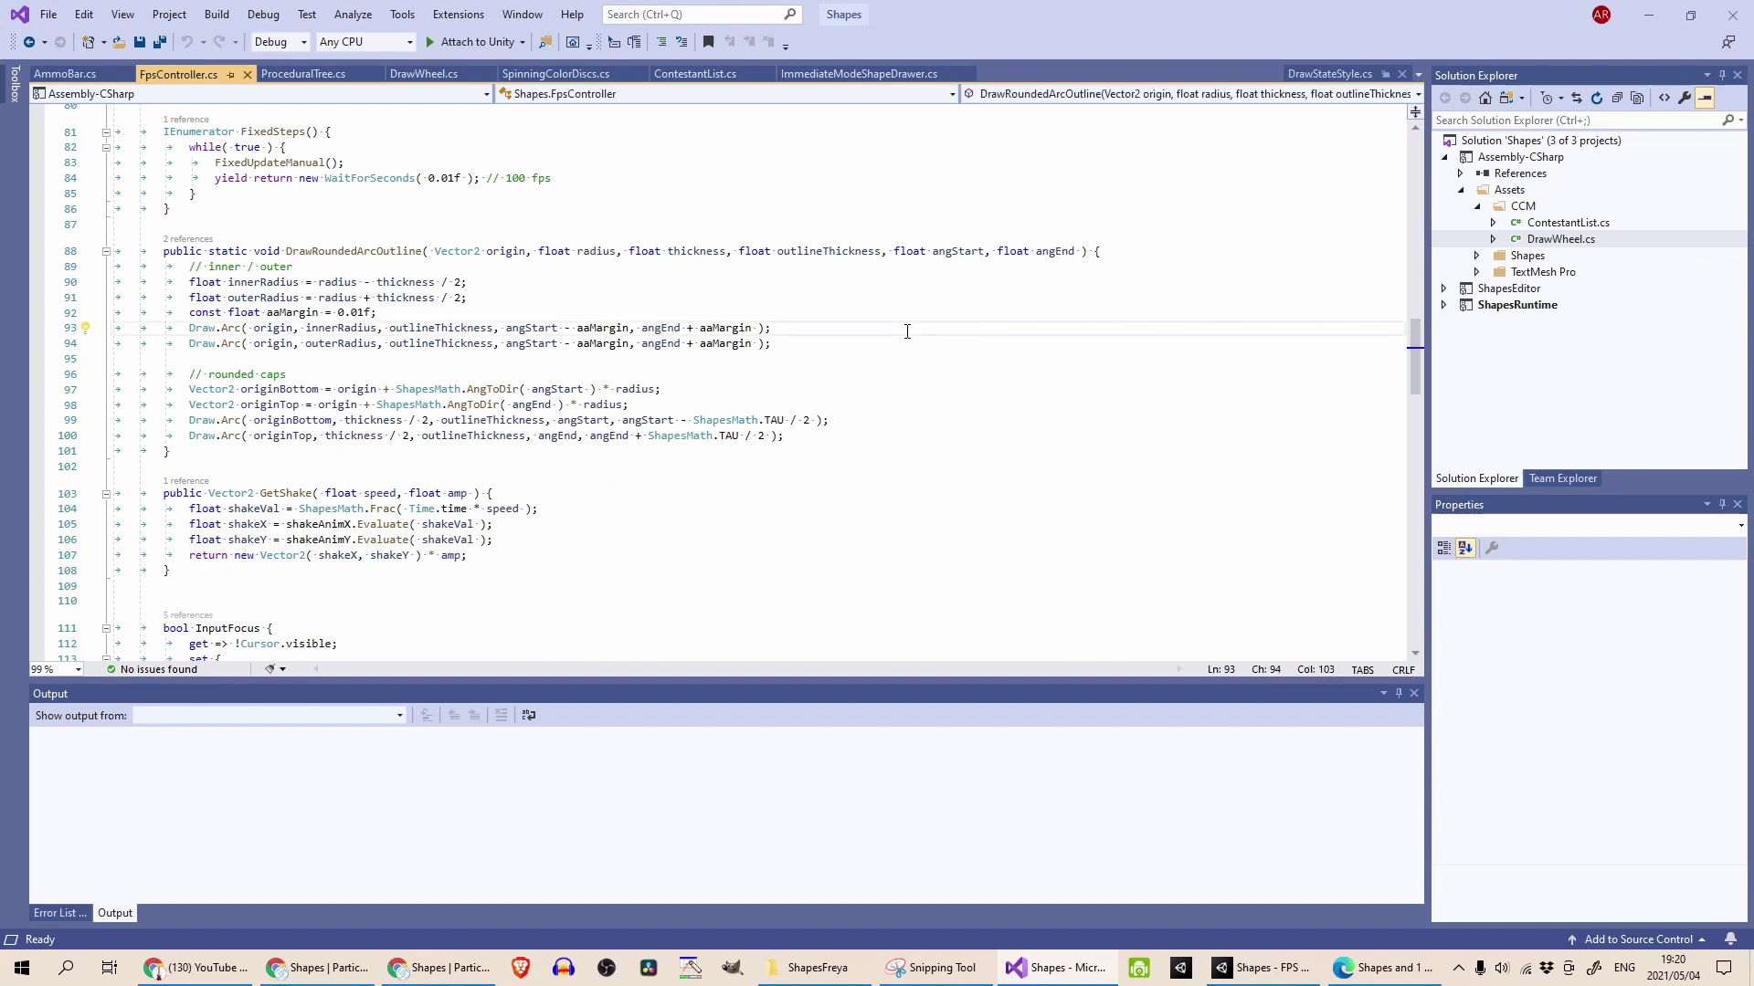
{"action": "left_click", "coordinate": [726, 360]}
{"action": "scroll", "coordinate": [973, 378], "scroll_direction": "down", "scroll_amount": 2}
{"action": "left_click", "coordinate": [973, 378]}
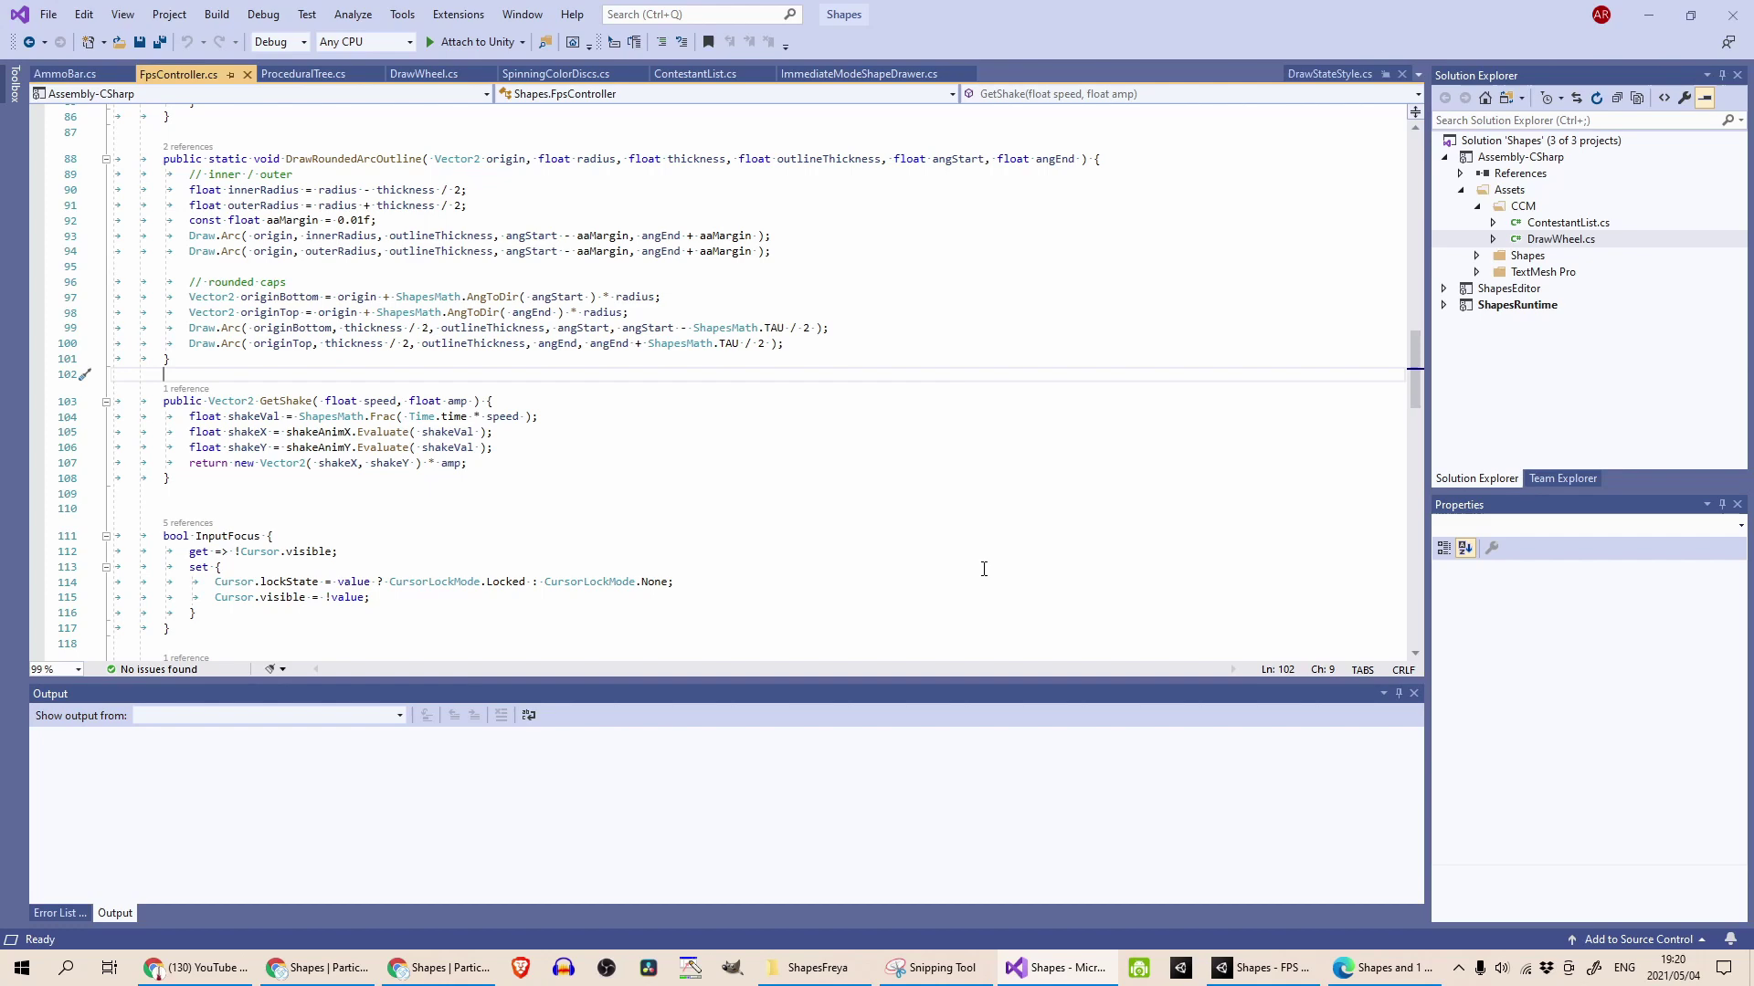
{"action": "key", "text": "alt+Tab"}
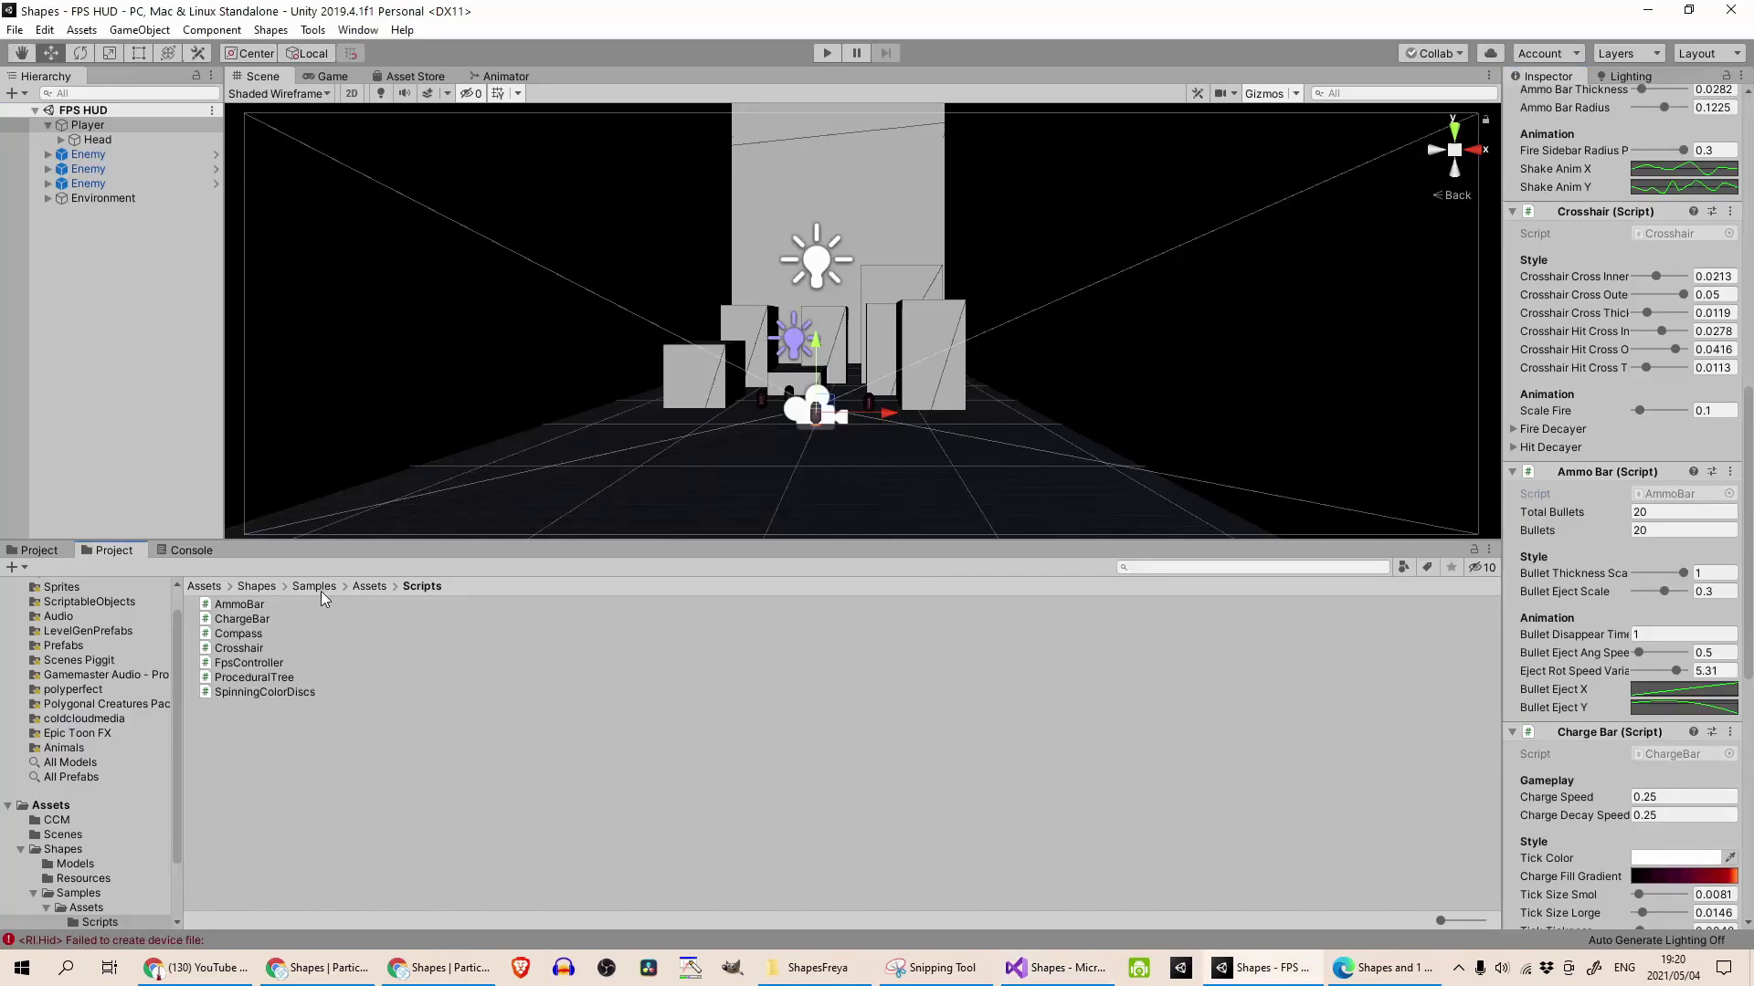
Open and run the Procedural Tree sample scene, then view its ProceduralTree.cs code.
{"action": "left_click", "coordinate": [314, 587]}
{"action": "double_click", "coordinate": [256, 633]}
{"action": "left_click", "coordinate": [826, 53]}
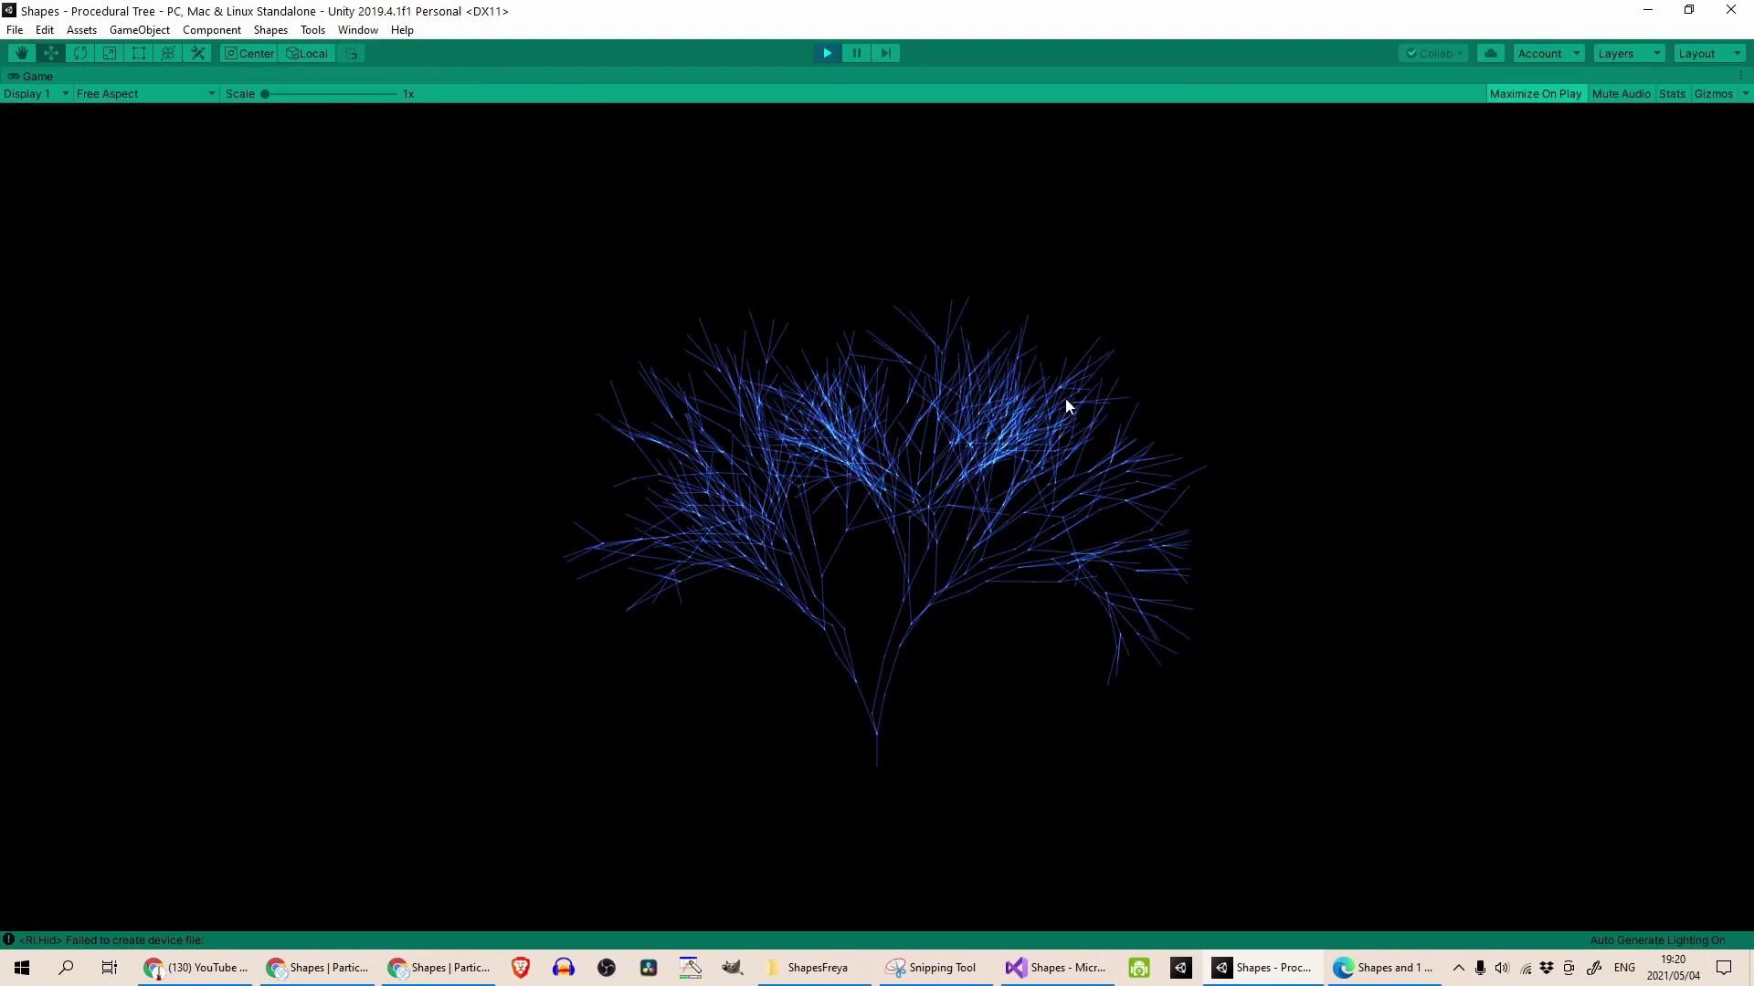
{"action": "key", "text": "alt+Tab"}
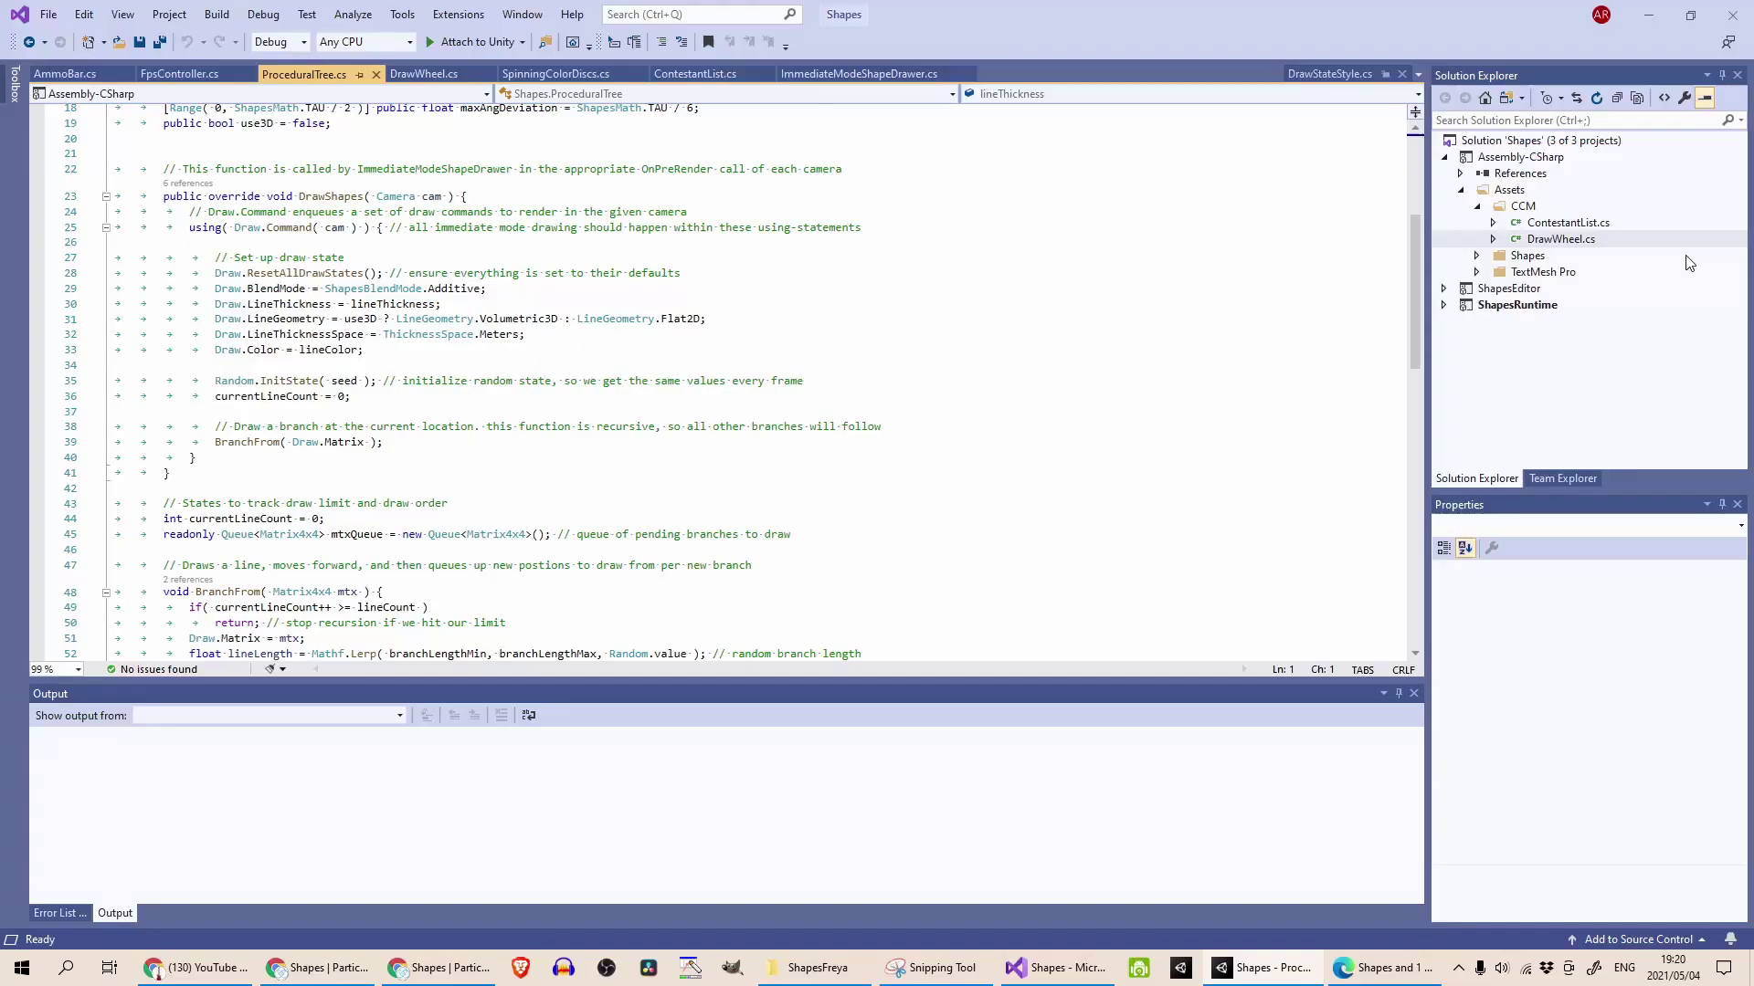
{"action": "scroll", "coordinate": [1044, 412], "scroll_direction": "down", "scroll_amount": 12}
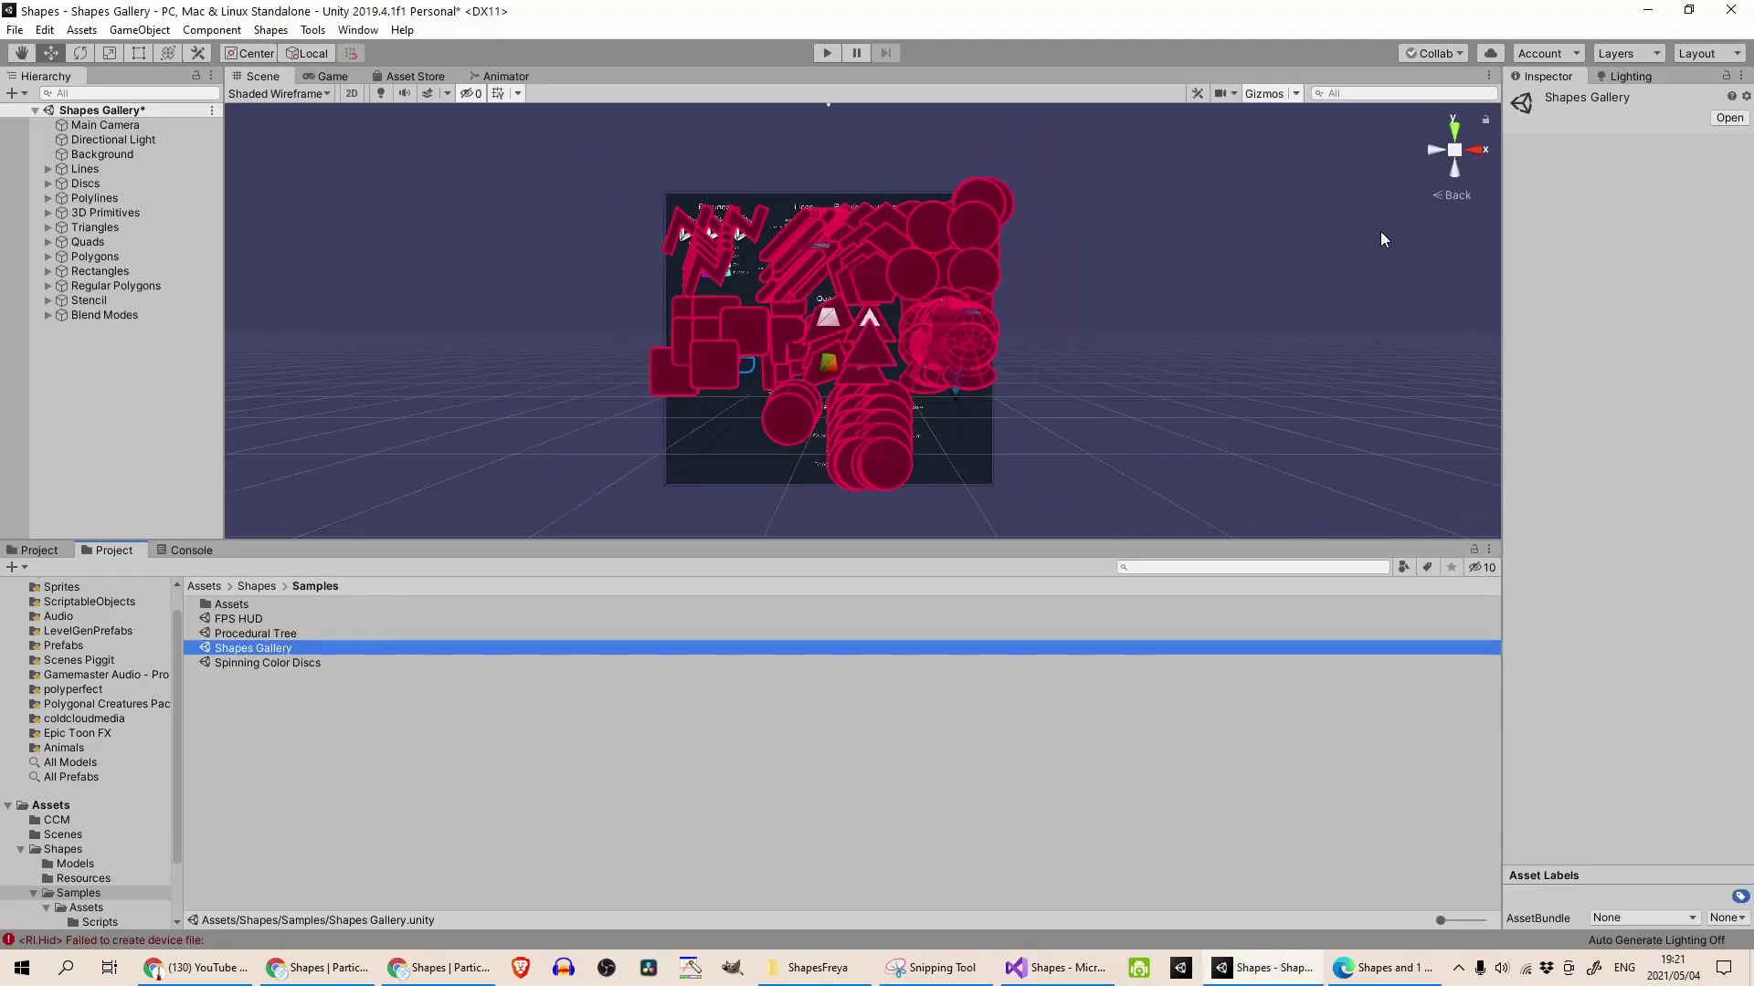
Zoom the Scene view onto the gallery's upper-left Polylines and Lines area, clearing the pink overlays.
{"action": "scroll", "coordinate": [1140, 255], "scroll_direction": "down", "scroll_amount": 2}
{"action": "scroll", "coordinate": [1138, 256], "scroll_direction": "up", "scroll_amount": 6}
{"action": "scroll", "coordinate": [1151, 247], "scroll_direction": "down", "scroll_amount": 4}
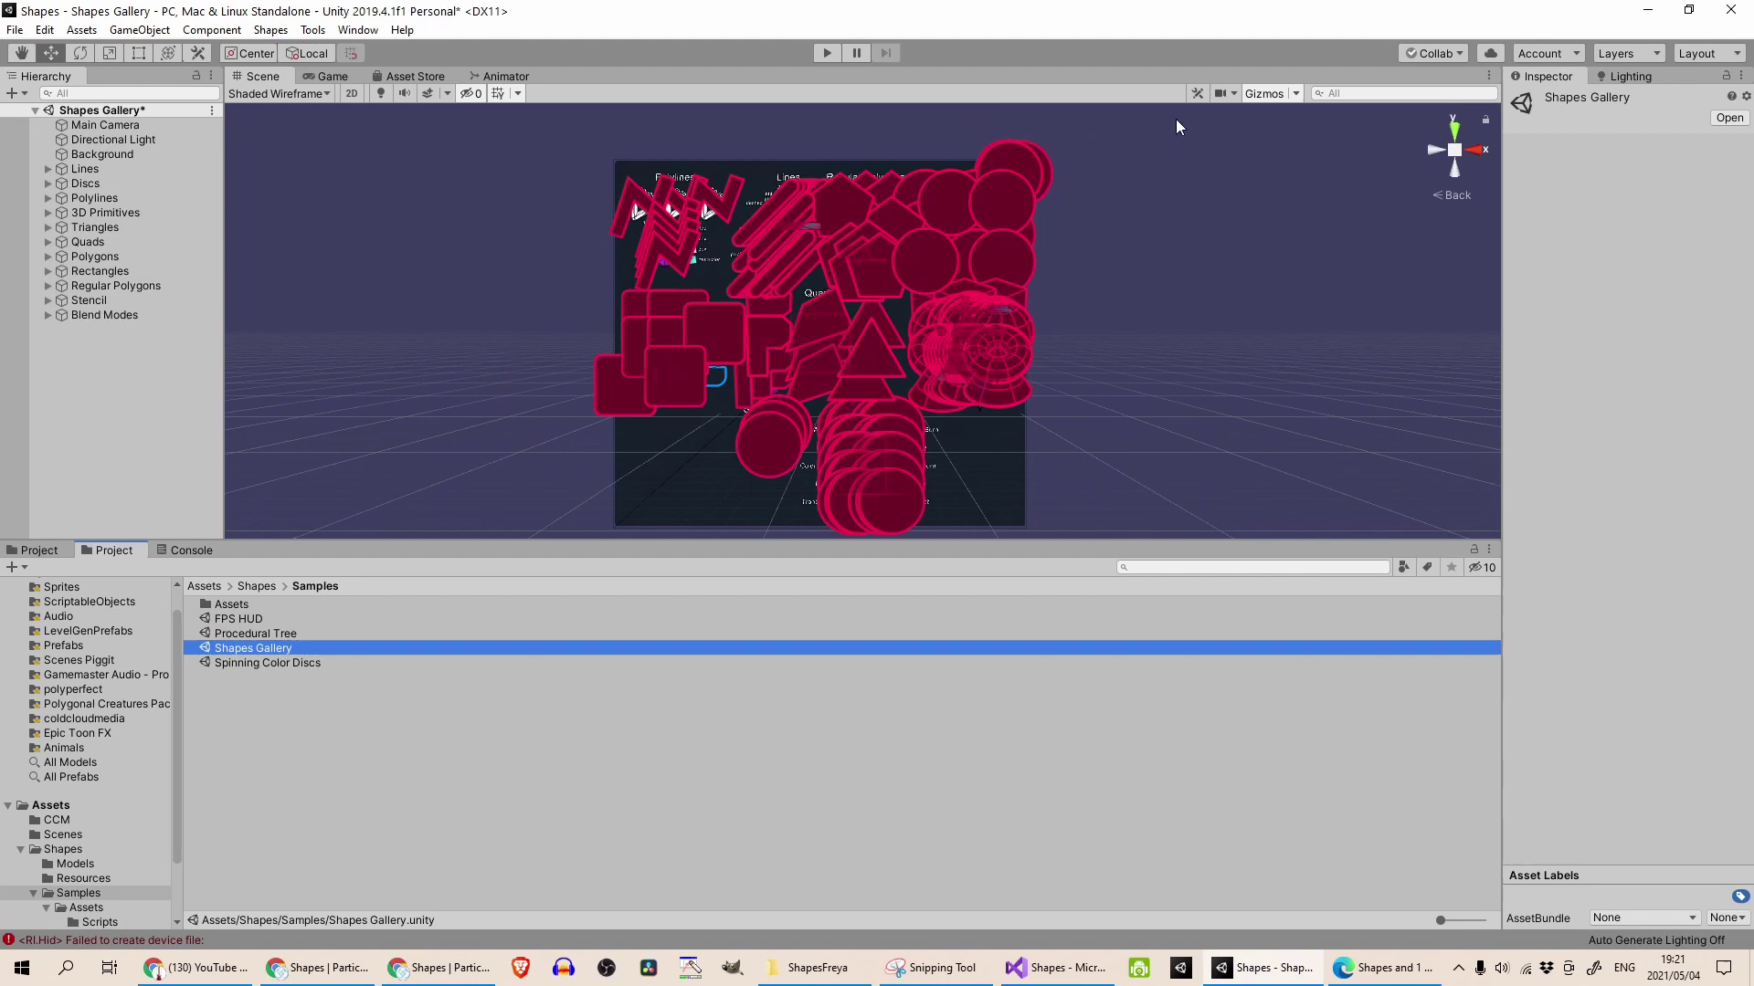
{"action": "left_click", "coordinate": [1259, 93]}
{"action": "scroll", "coordinate": [1203, 384], "scroll_direction": "up", "scroll_amount": 1}
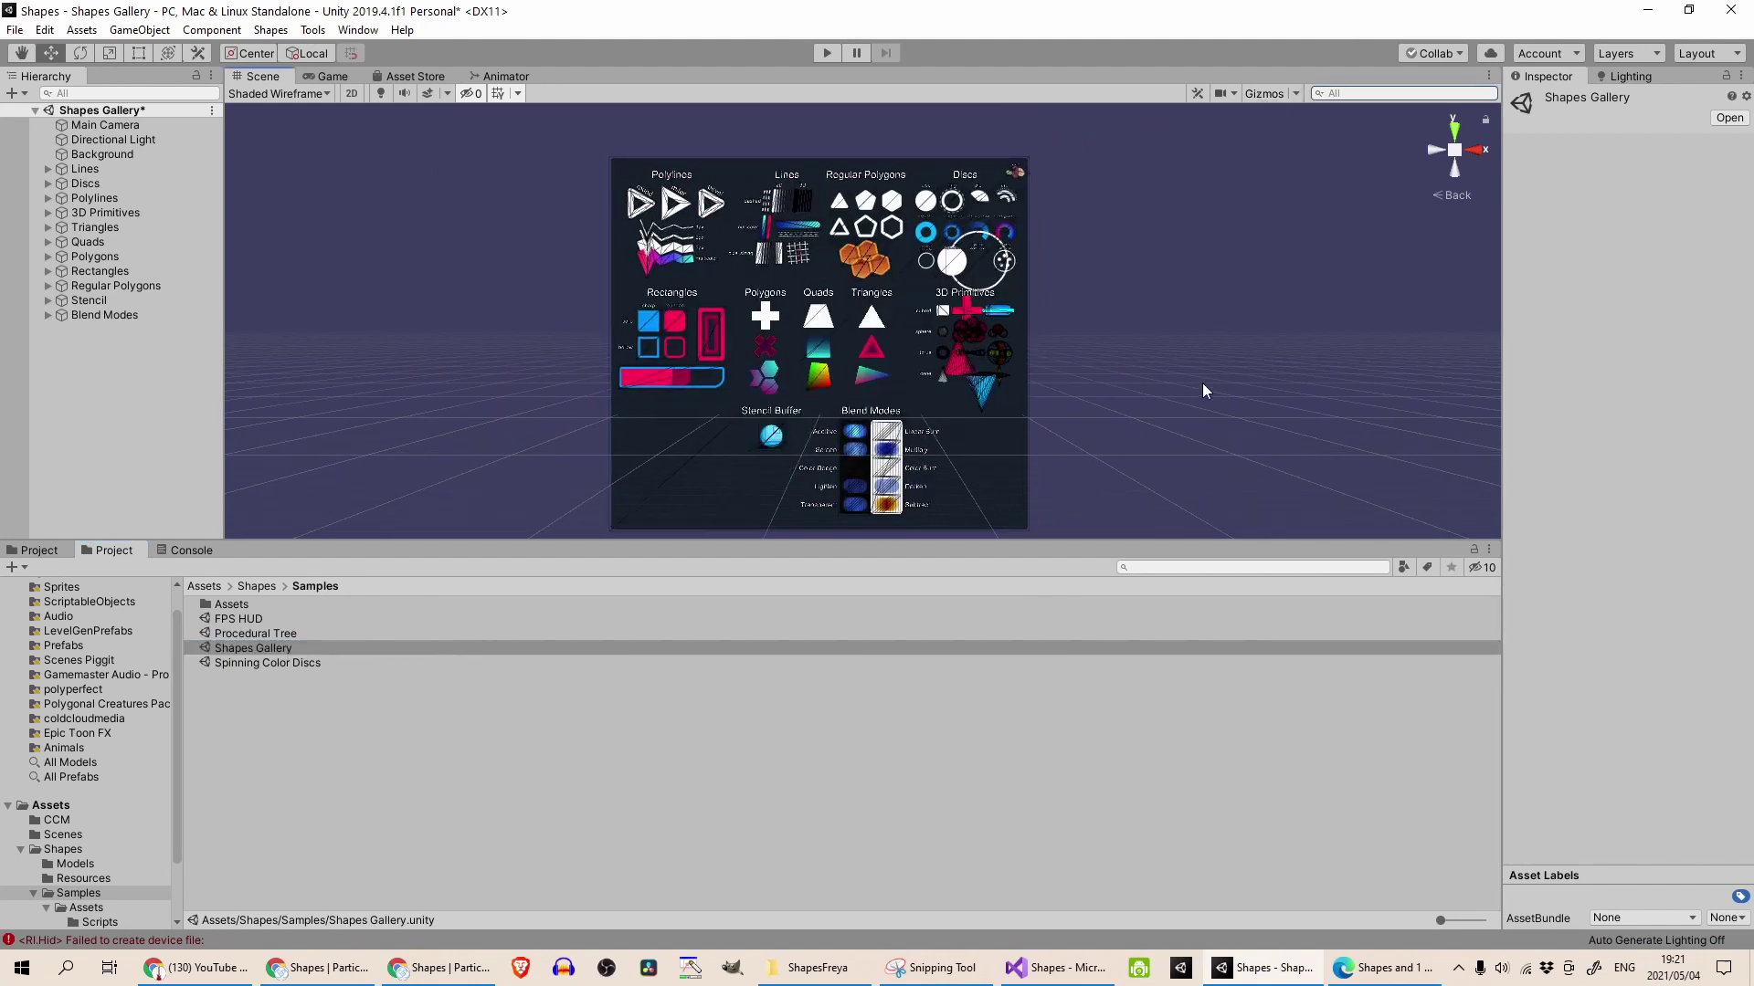
{"action": "scroll", "coordinate": [1202, 391], "scroll_direction": "up", "scroll_amount": 3}
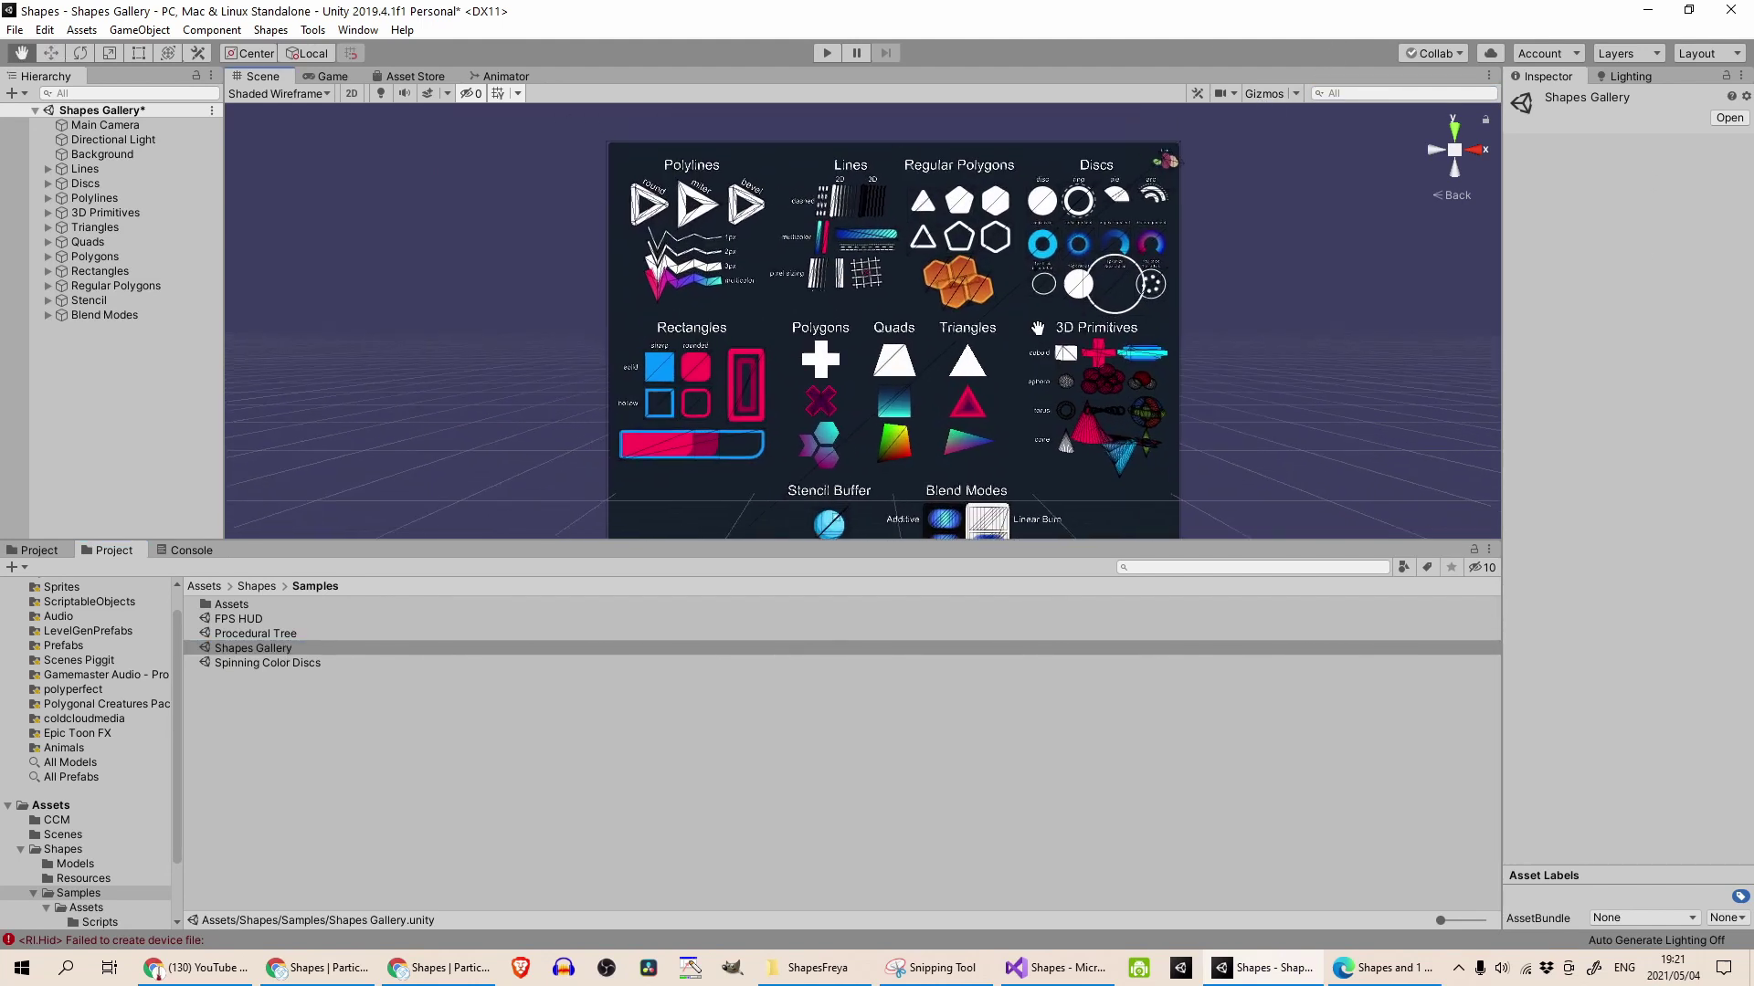
{"action": "scroll", "coordinate": [1046, 367], "scroll_direction": "up", "scroll_amount": 4}
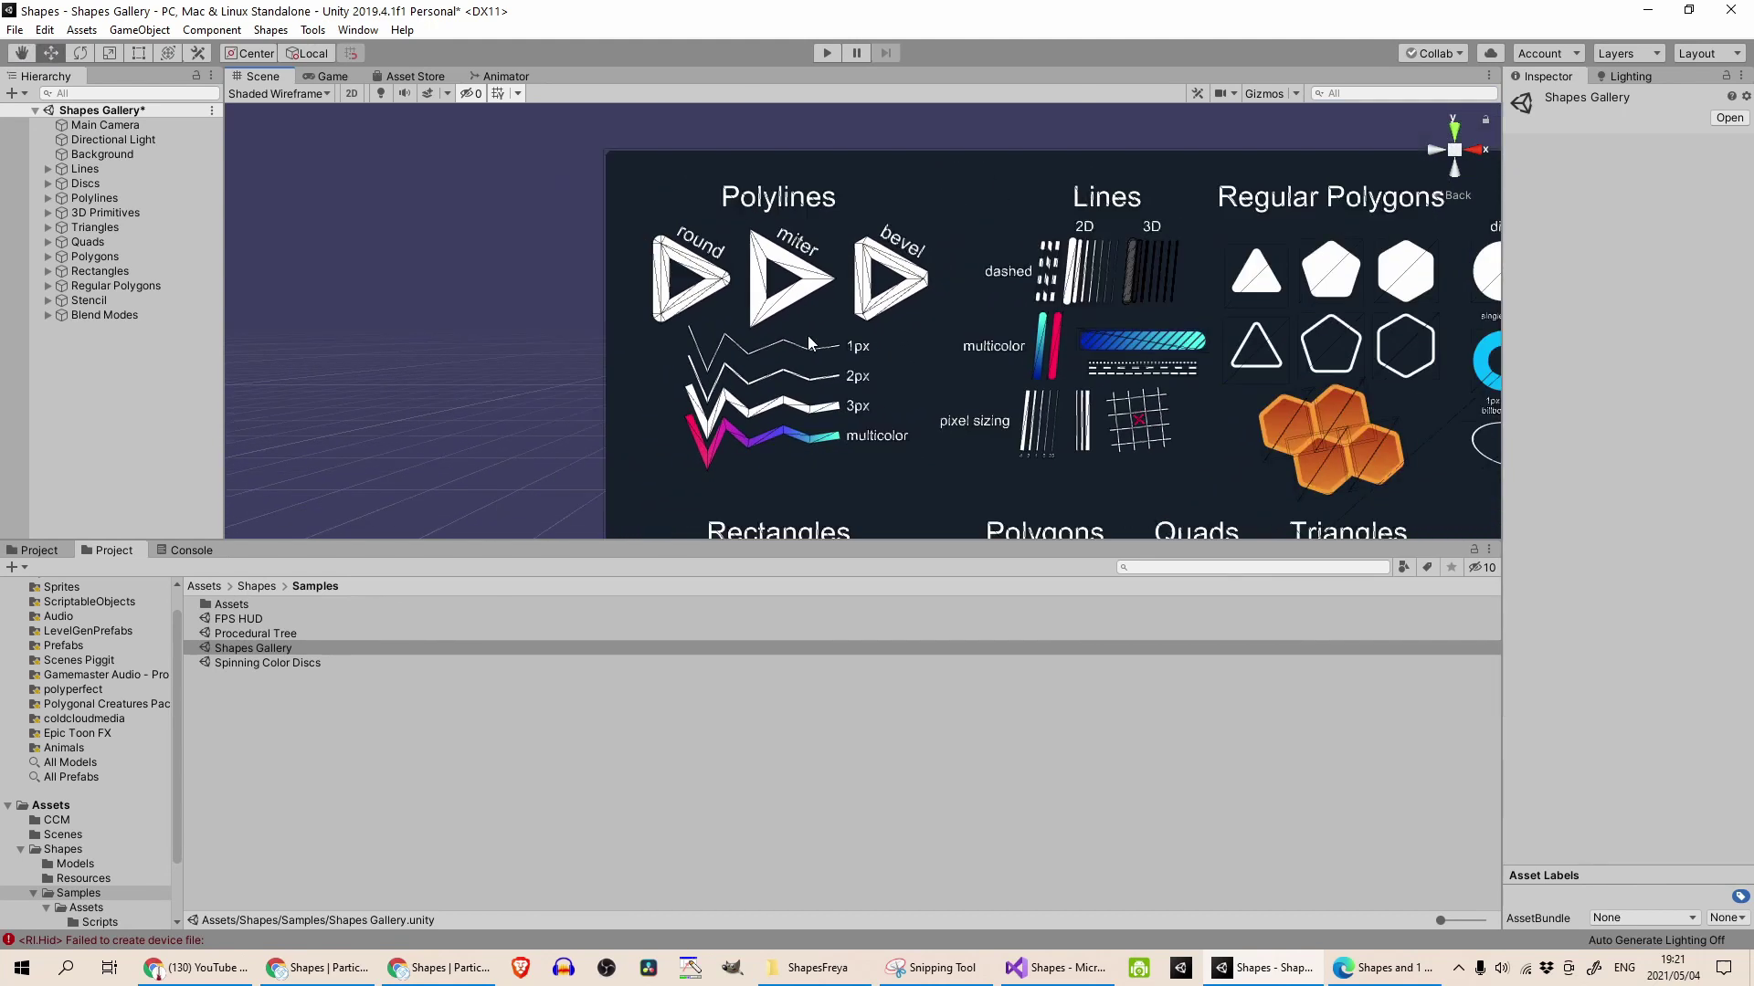
Inspect the round-joined, bevel-joined and multicolor polyline samples in the gallery.
{"action": "scroll", "coordinate": [807, 337], "scroll_direction": "down", "scroll_amount": 1}
{"action": "left_click", "coordinate": [706, 271]}
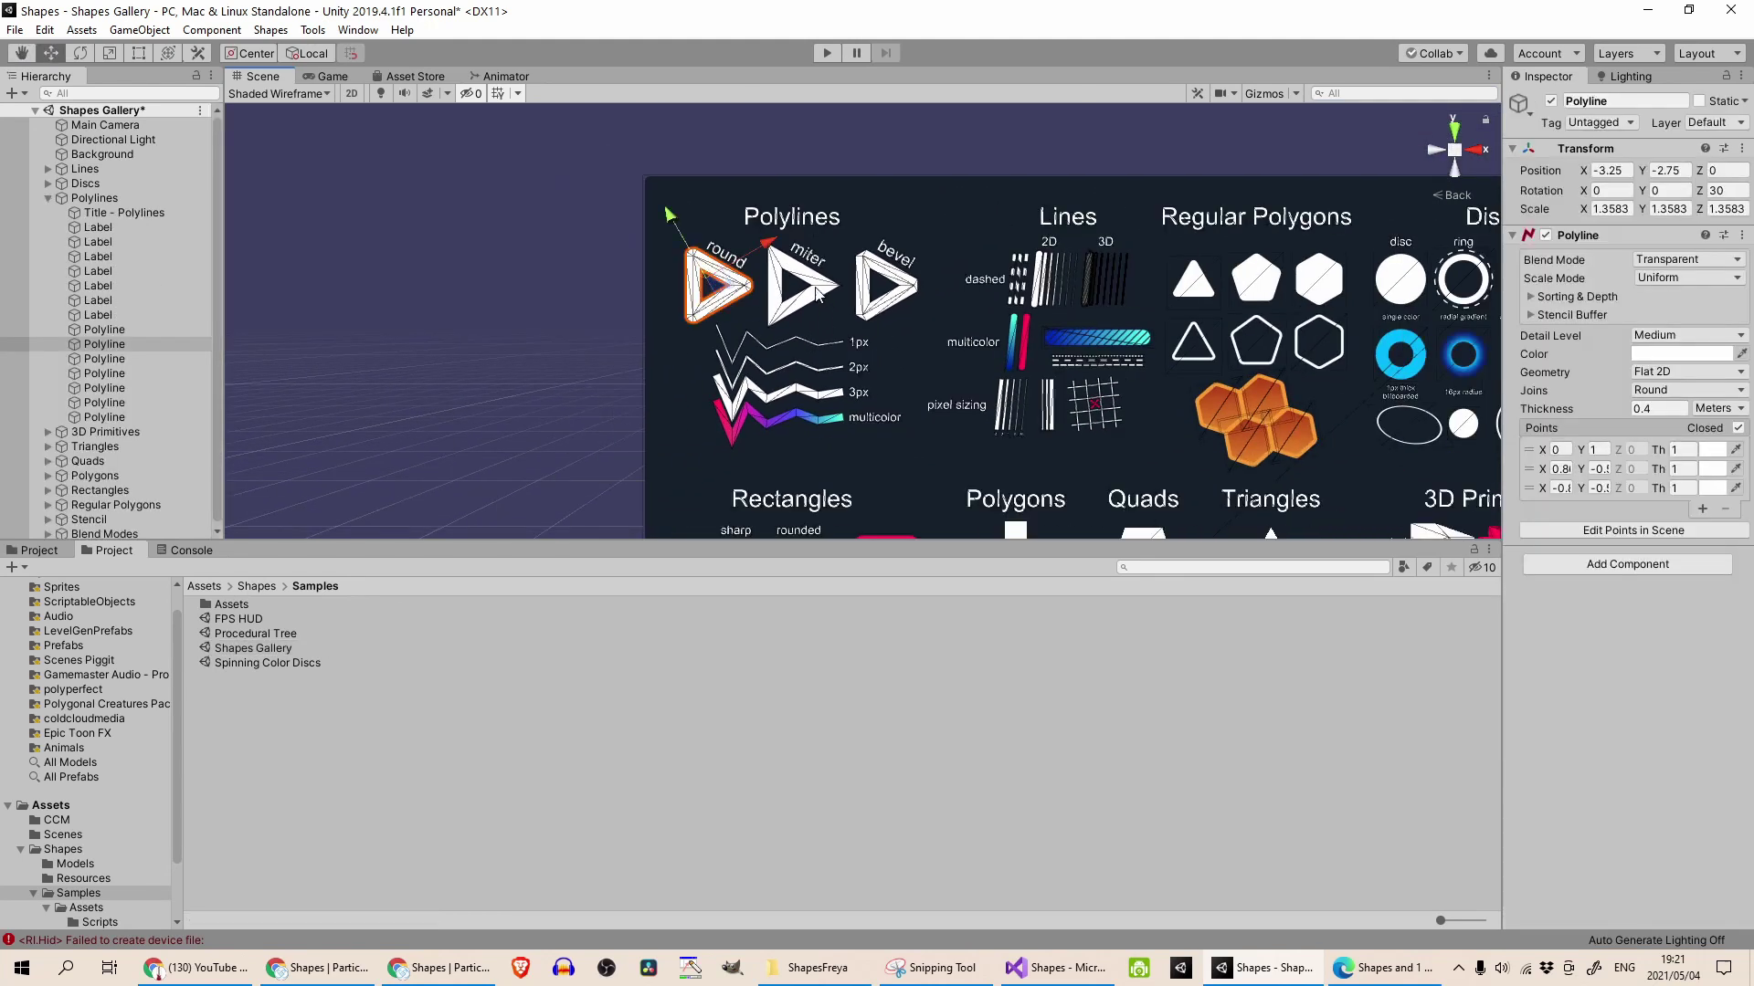
{"action": "left_click", "coordinate": [878, 285]}
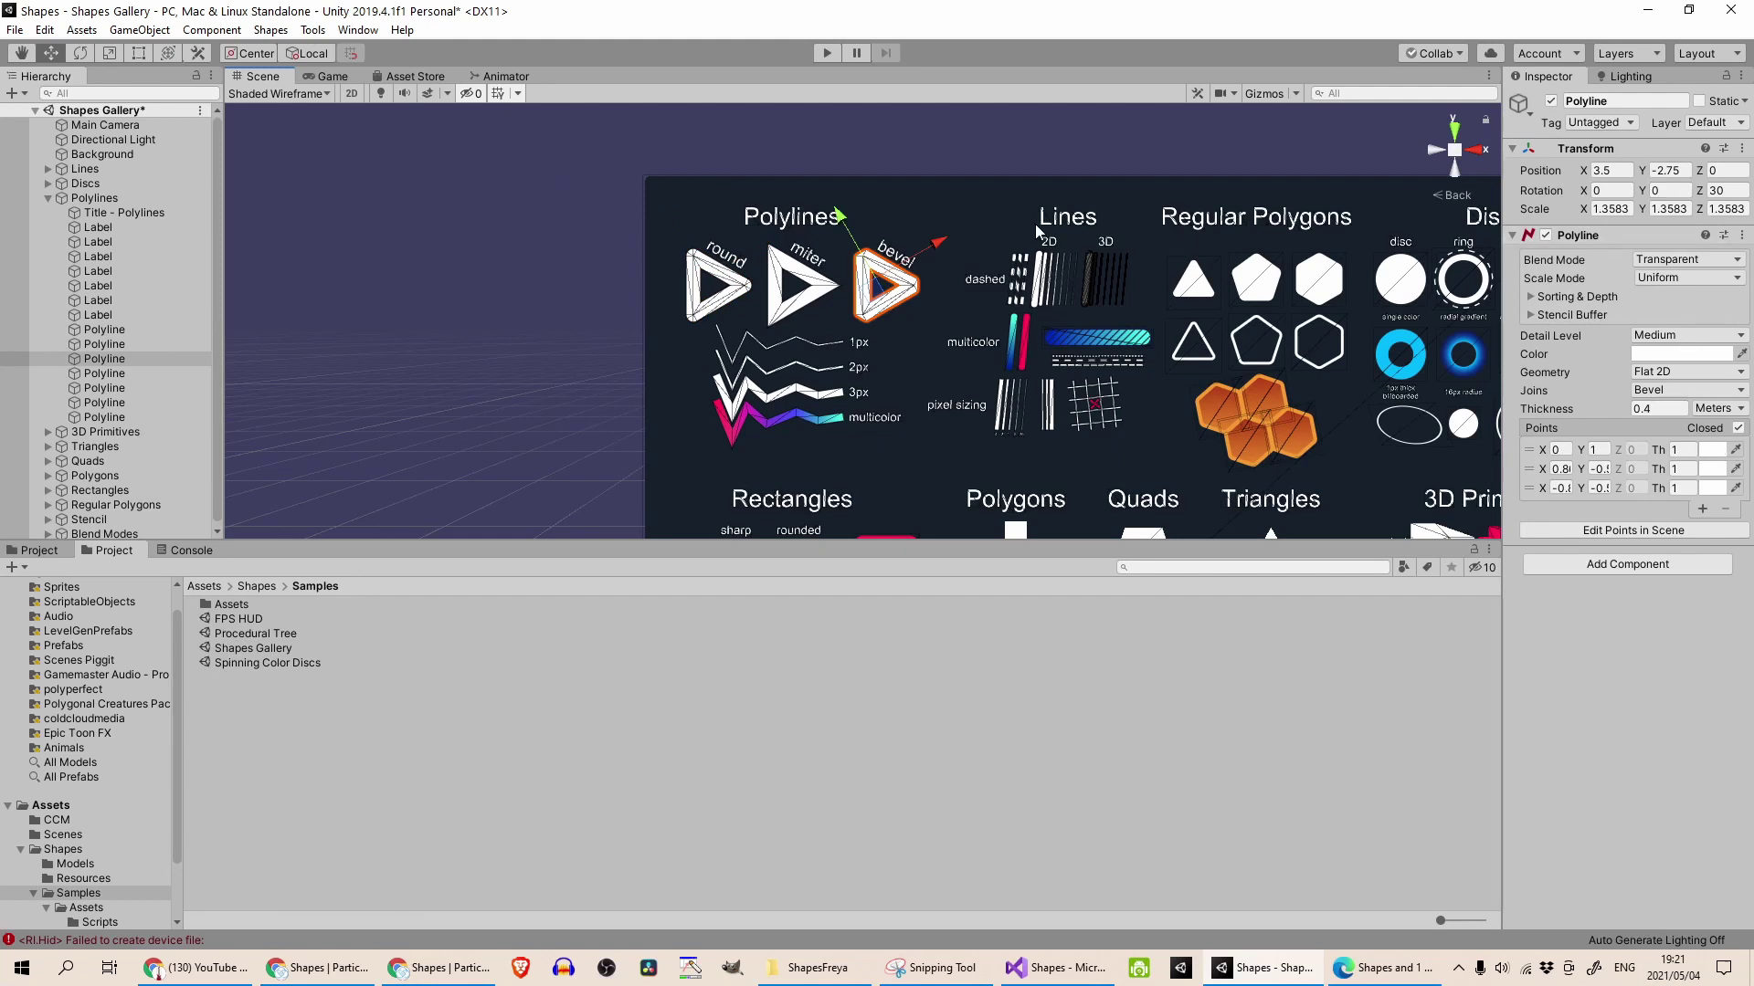
{"action": "left_click", "coordinate": [777, 415]}
Inspect the Hexagons polygon sample and the orange beehive hexagons.
{"action": "scroll", "coordinate": [1170, 517], "scroll_direction": "down", "scroll_amount": 2}
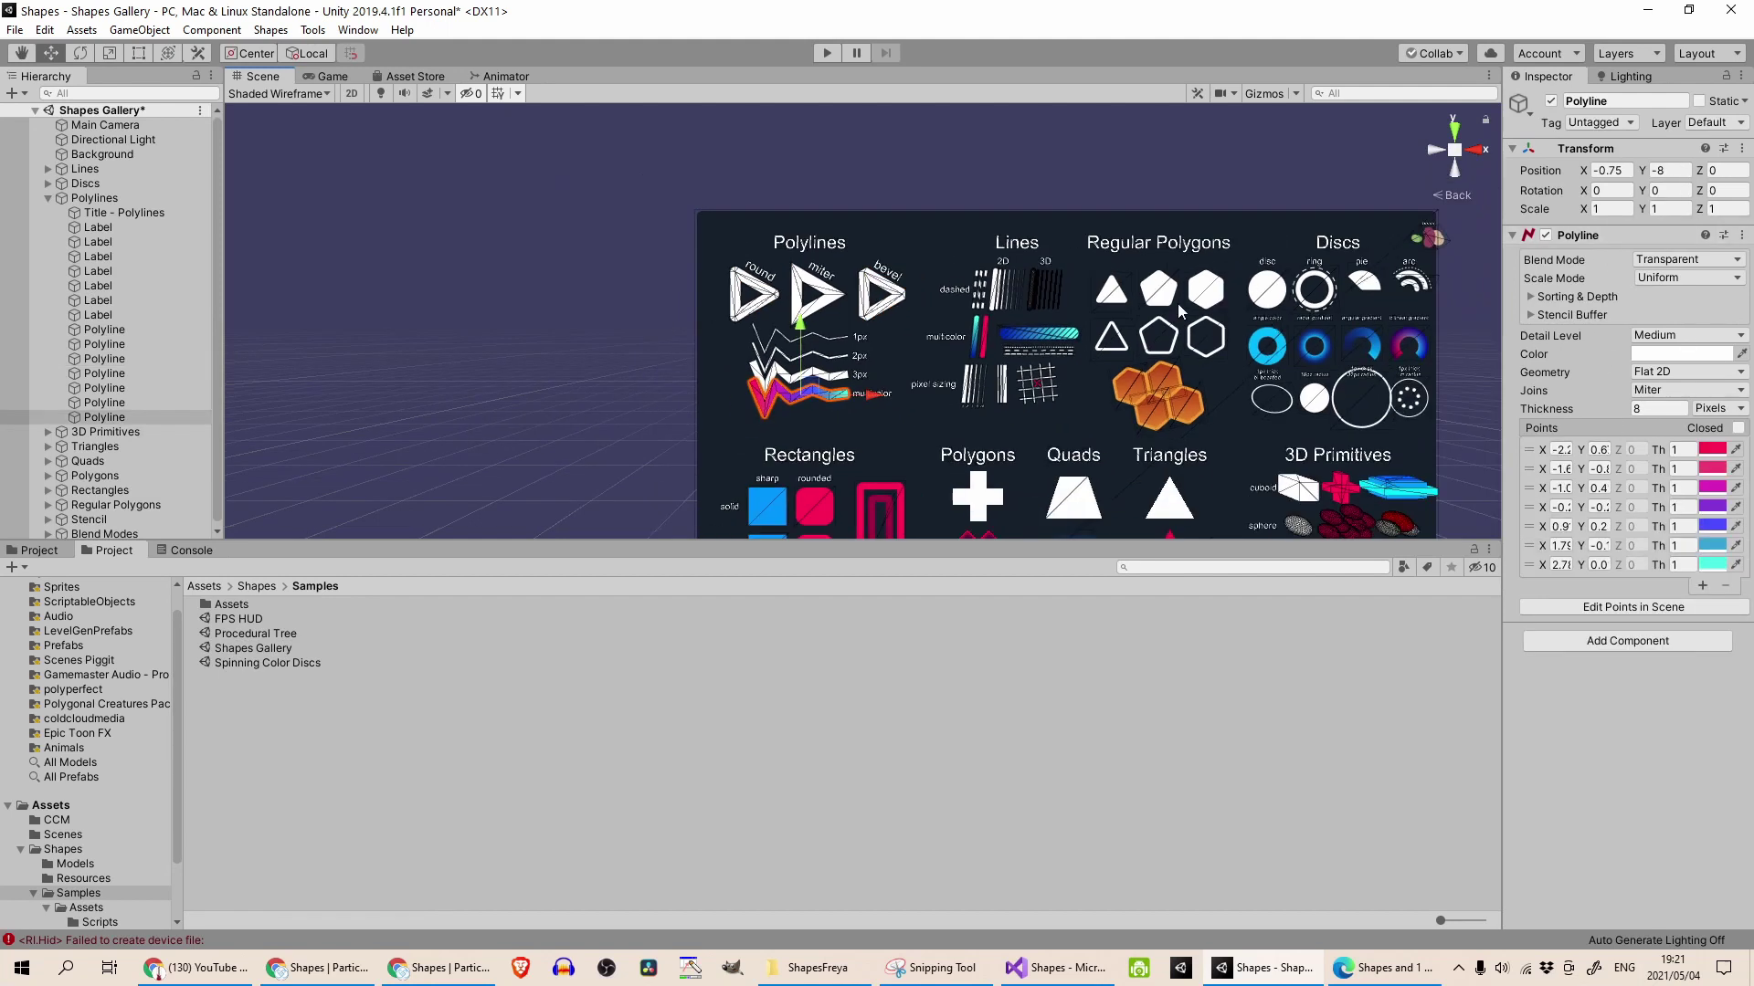
{"action": "middle_click_drag", "start_coordinate": [1170, 517], "coordinate": [999, 322]}
{"action": "scroll", "coordinate": [1004, 324], "scroll_direction": "up", "scroll_amount": 1}
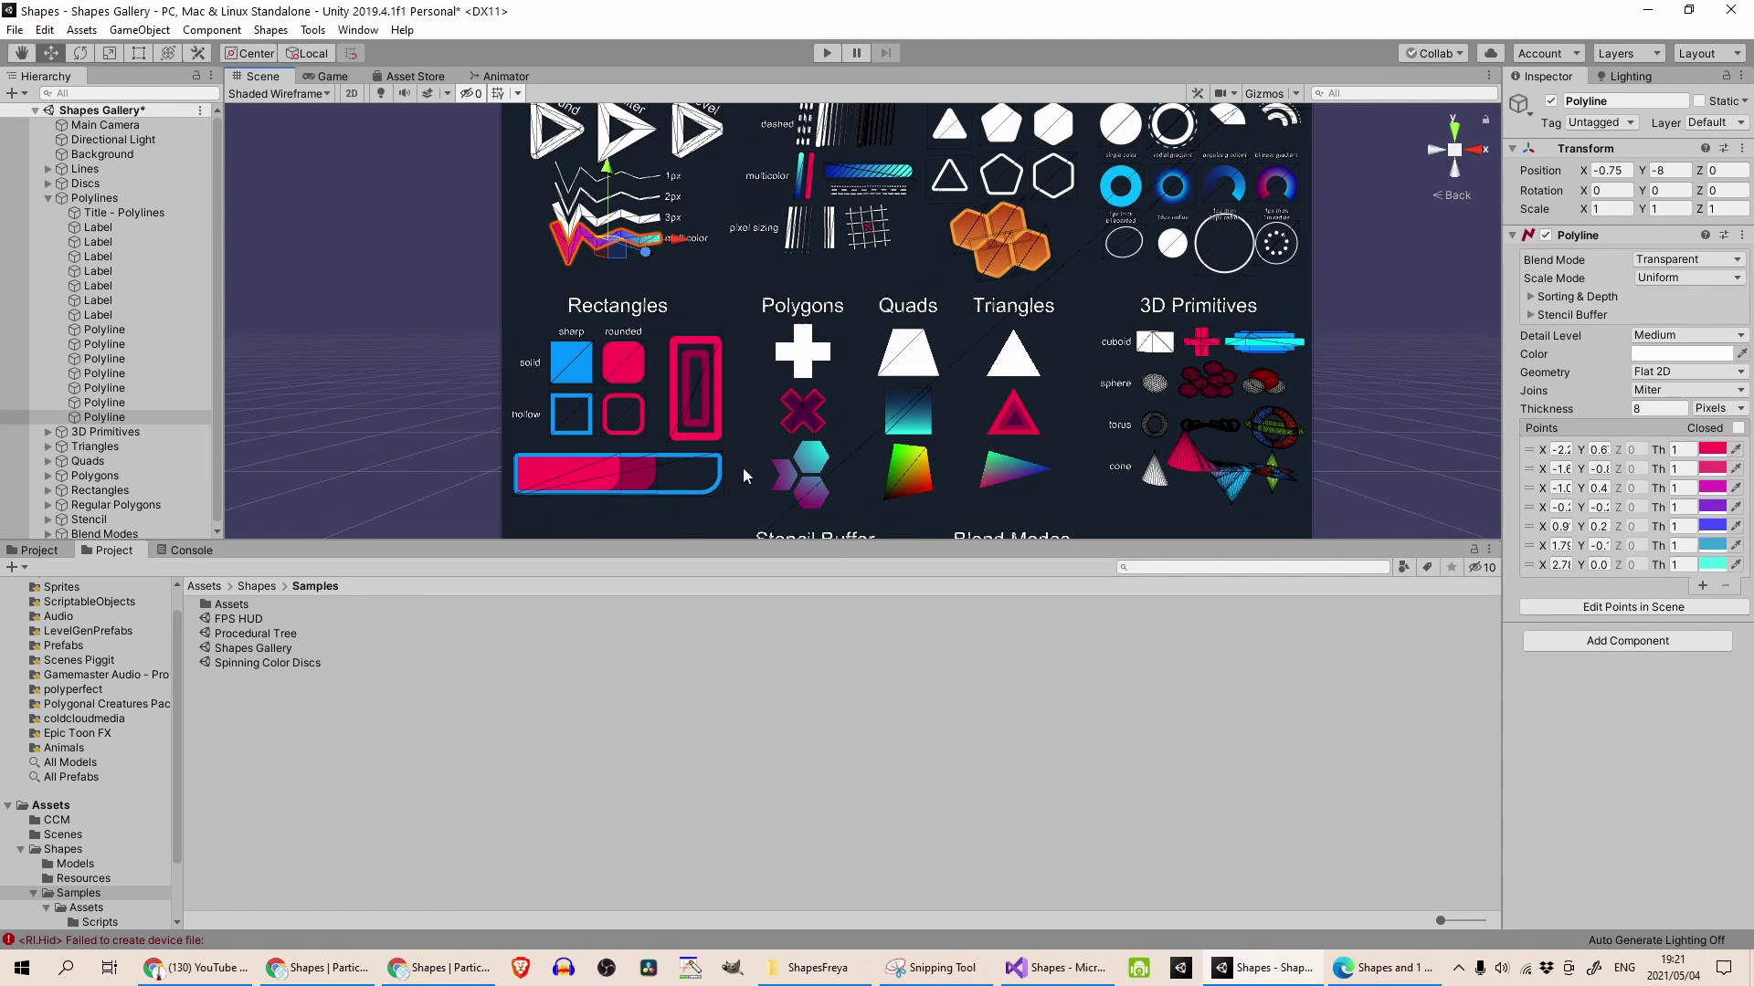
{"action": "left_click", "coordinate": [828, 449]}
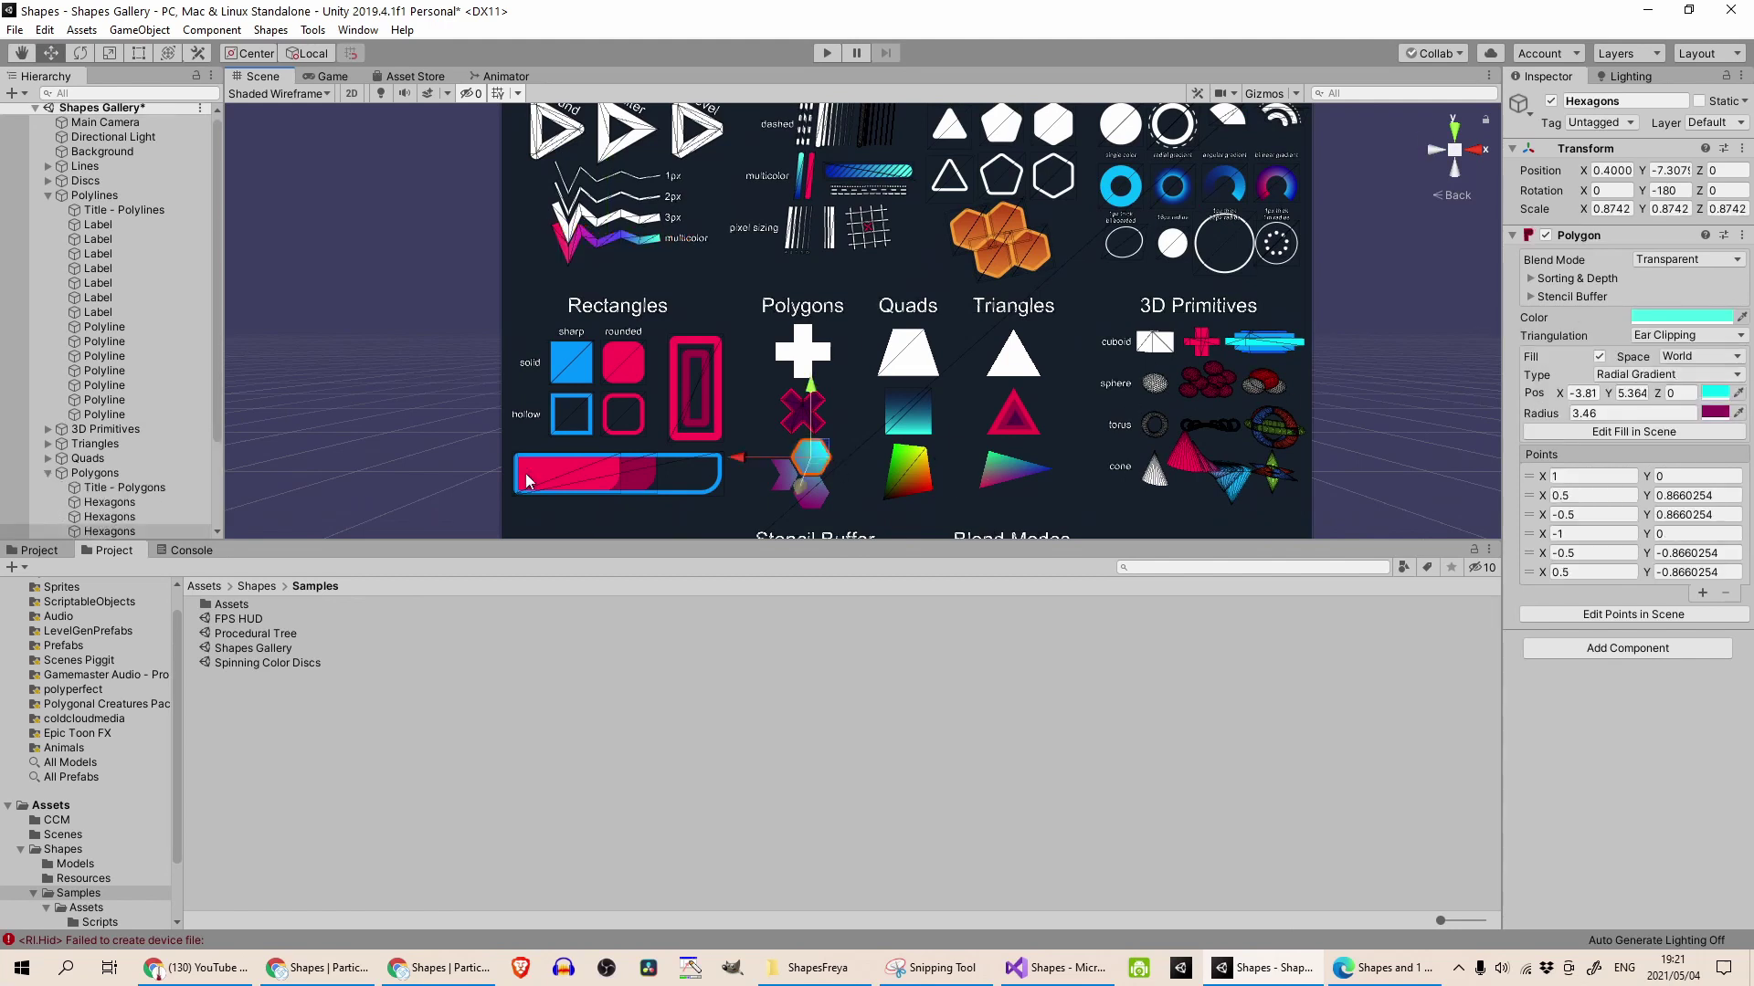
{"action": "scroll", "coordinate": [1084, 393], "scroll_direction": "up", "scroll_amount": 3}
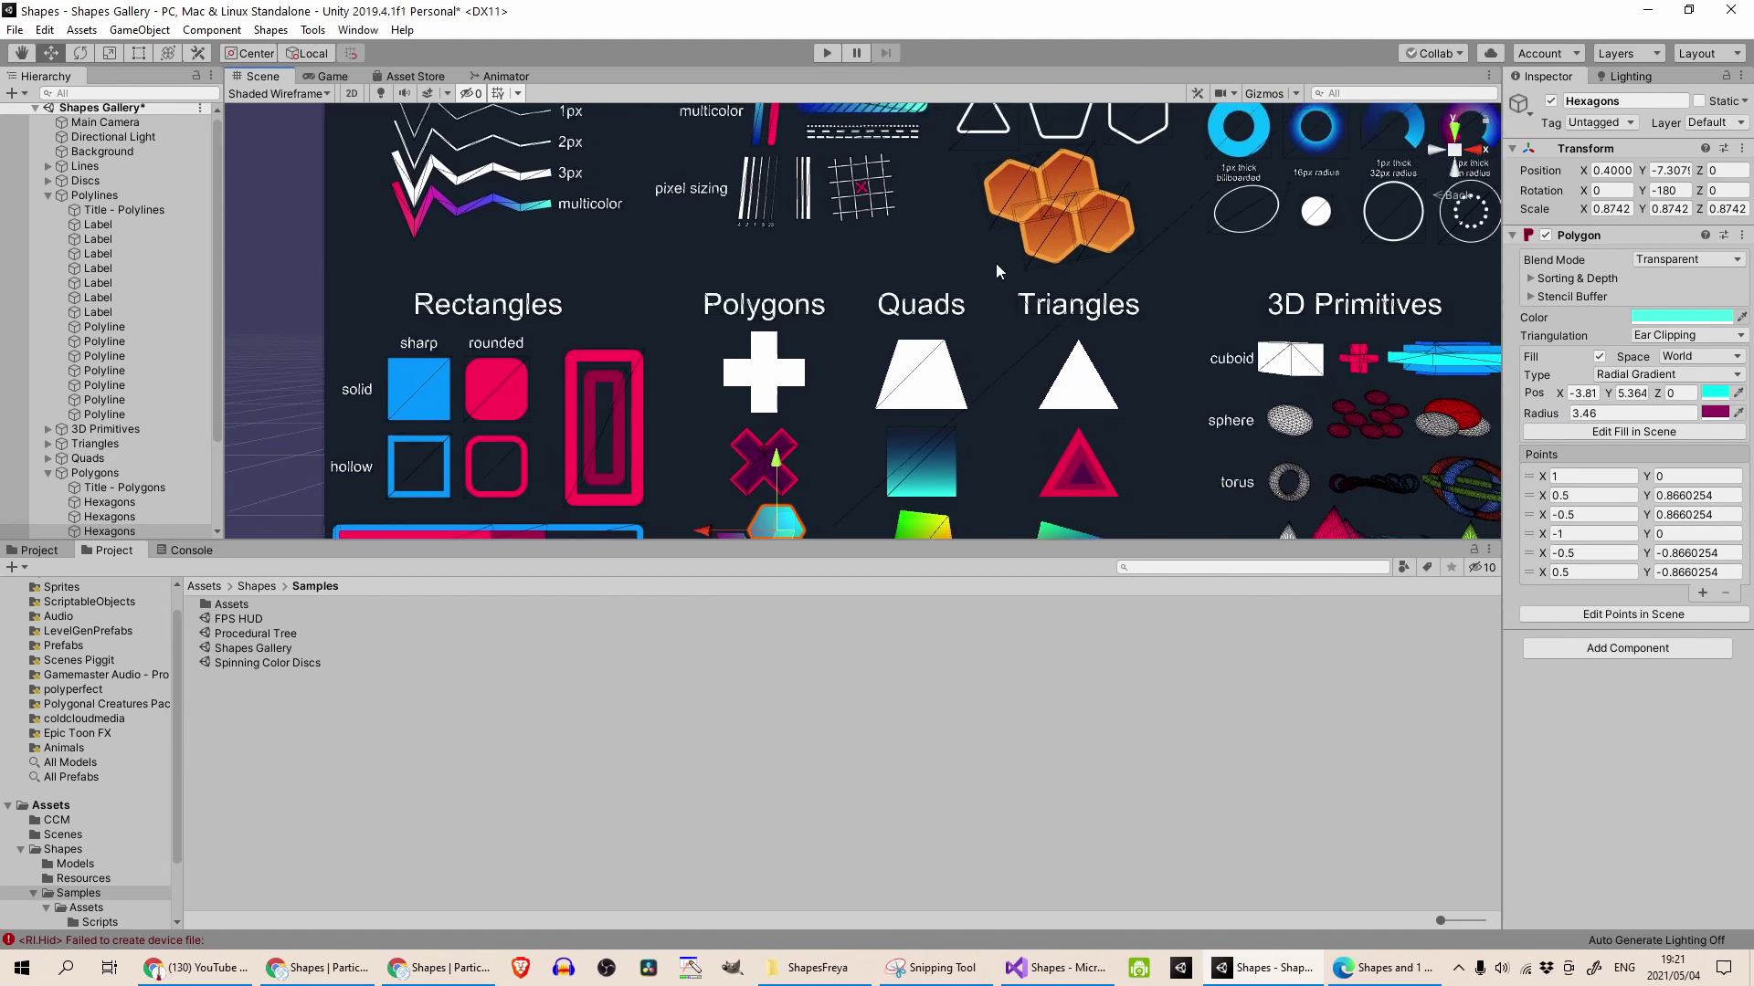
{"action": "left_click", "coordinate": [1046, 234]}
Inspect a small pixel-sized disc and the bilinear-gradient arc's disc settings.
{"action": "middle_click_drag", "start_coordinate": [1044, 259], "coordinate": [956, 420]}
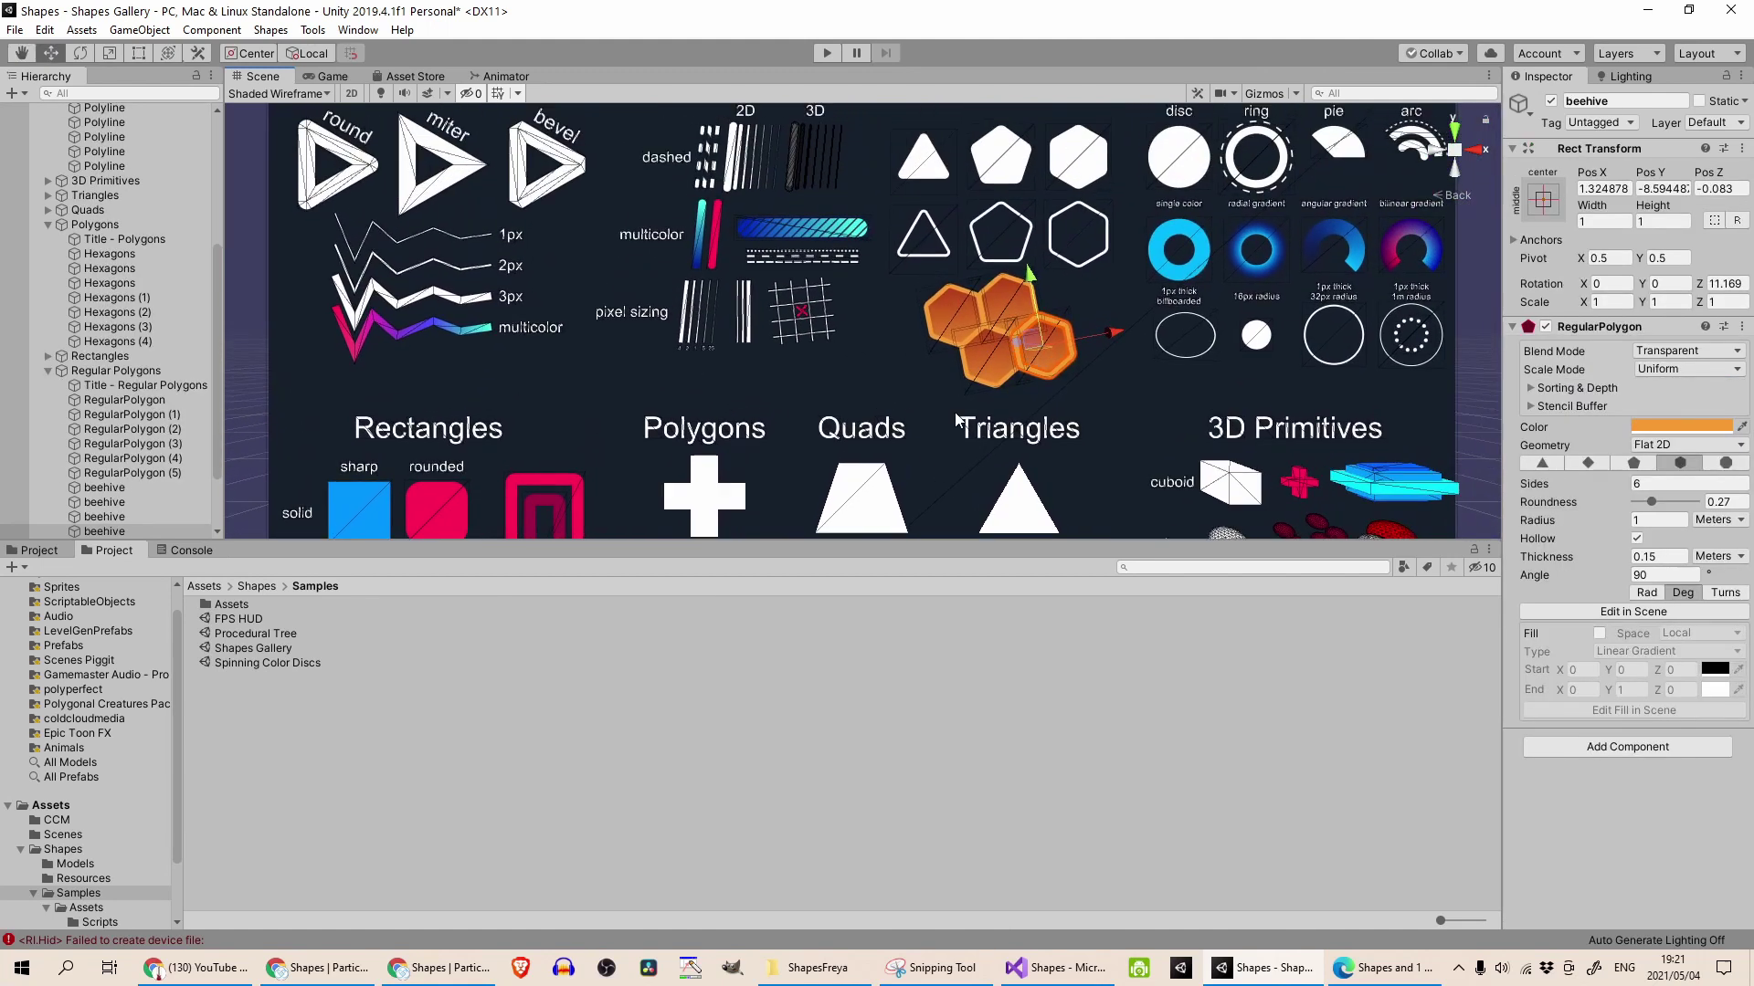
{"action": "middle_click_drag", "start_coordinate": [1360, 226], "coordinate": [1178, 269]}
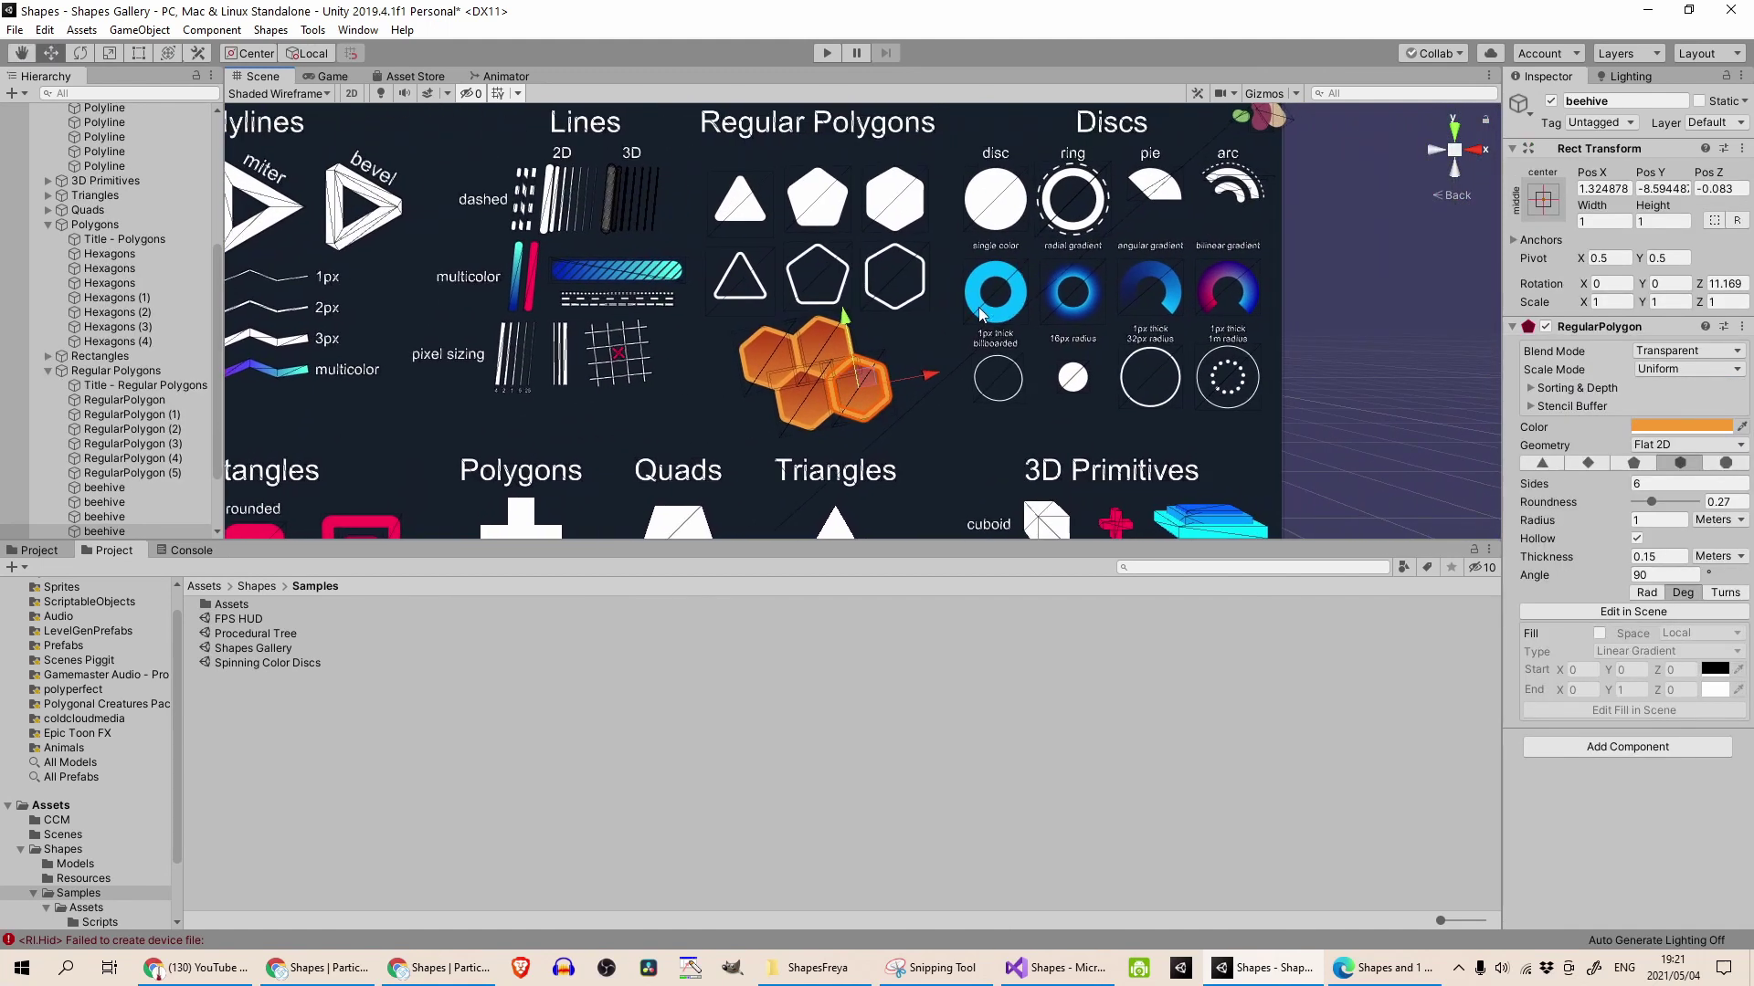
{"action": "left_click", "coordinate": [1072, 376]}
{"action": "left_click", "coordinate": [1228, 291]}
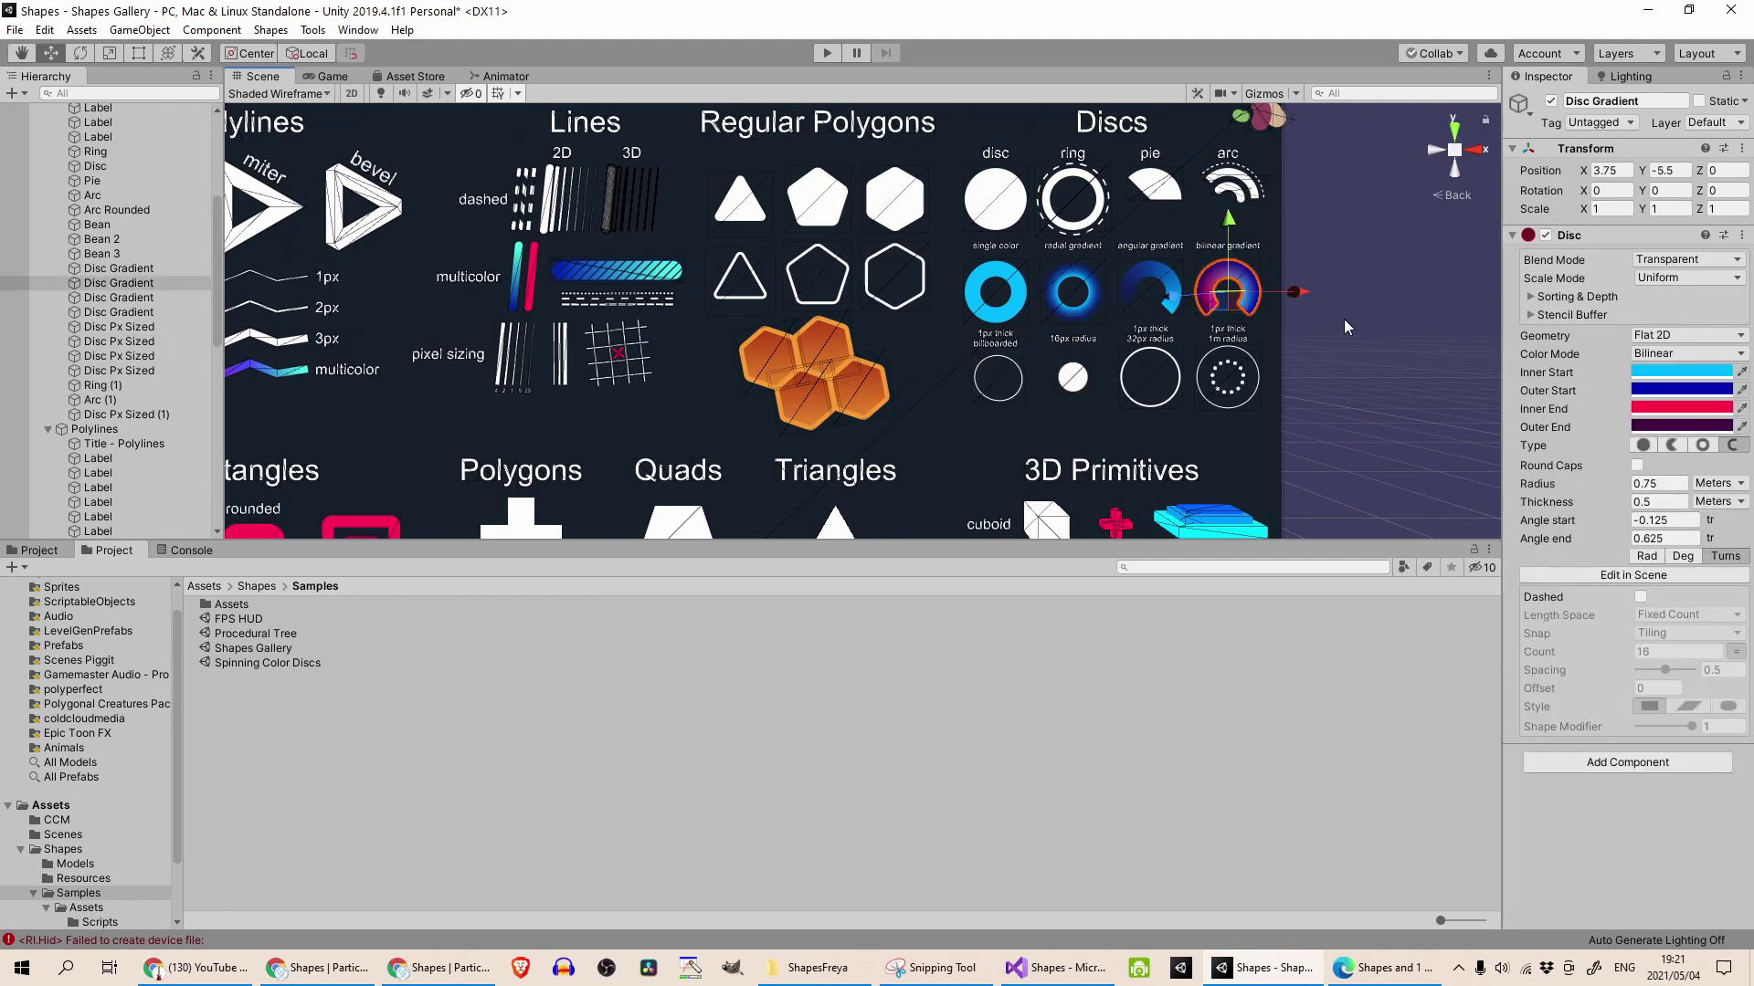
{"action": "scroll", "coordinate": [811, 272], "scroll_direction": "up", "scroll_amount": 2}
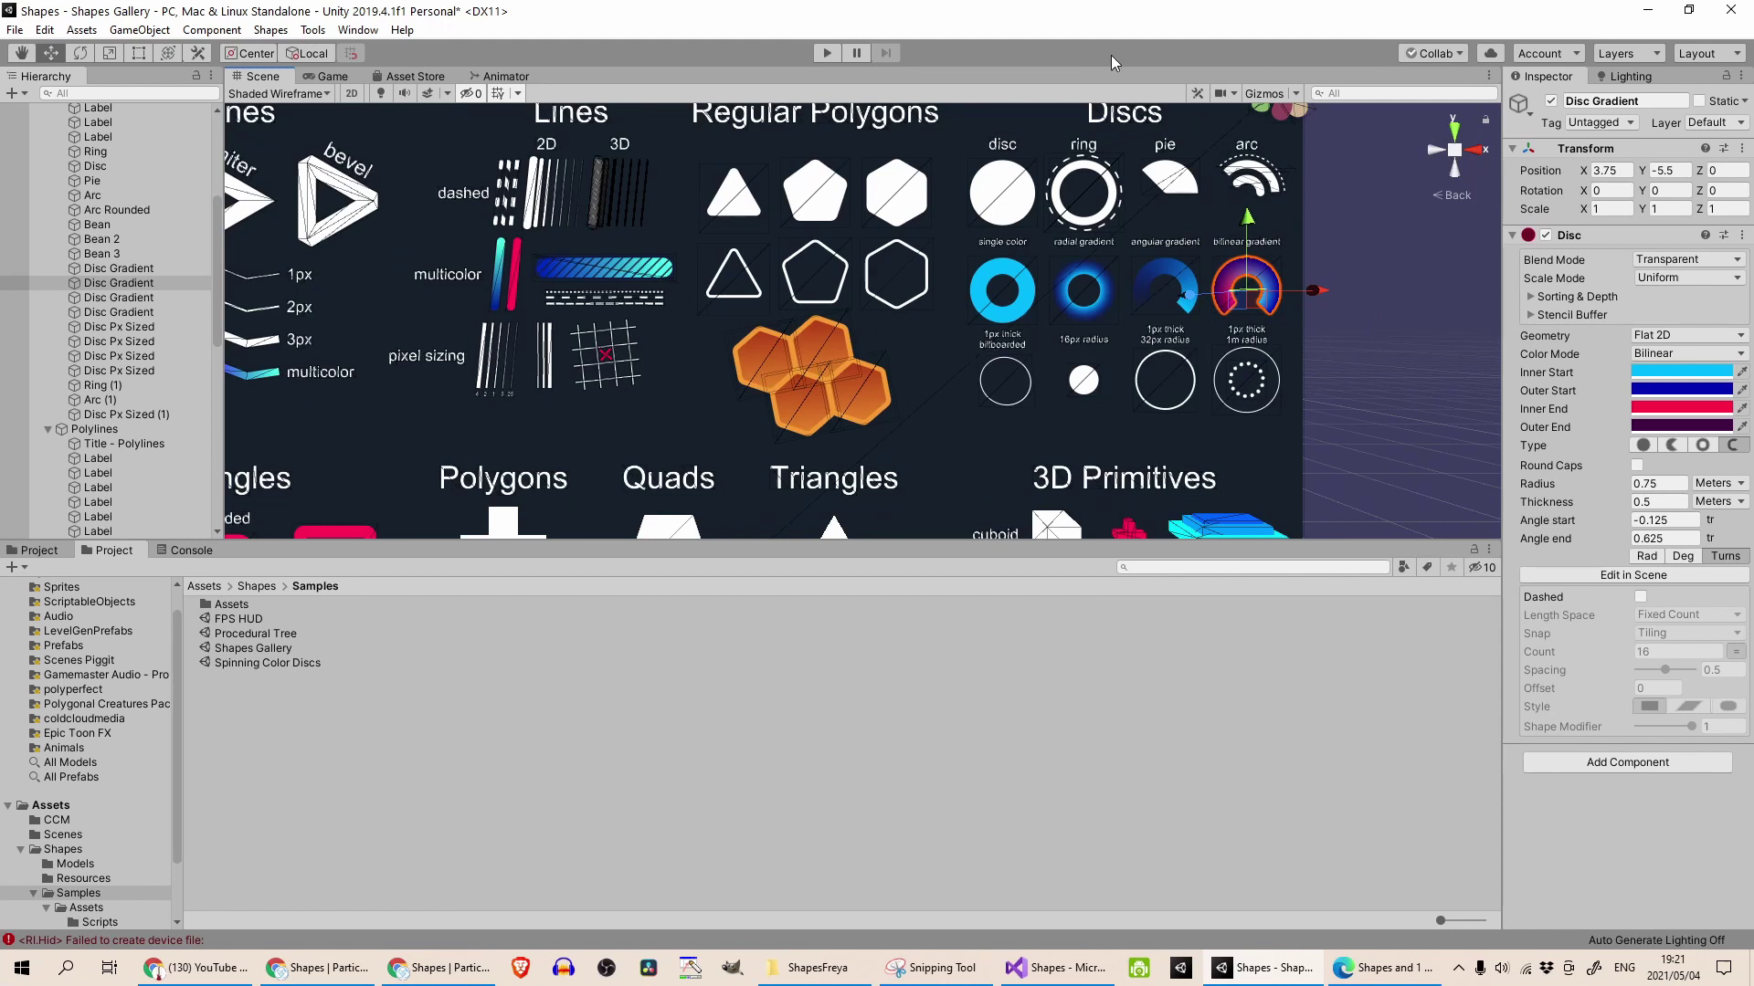
{"action": "scroll", "coordinate": [824, 429], "scroll_direction": "down", "scroll_amount": 2}
Load Spinning Color Discs discarding gallery changes, run and stop it, then switch to its script.
{"action": "double_click", "coordinate": [304, 664]}
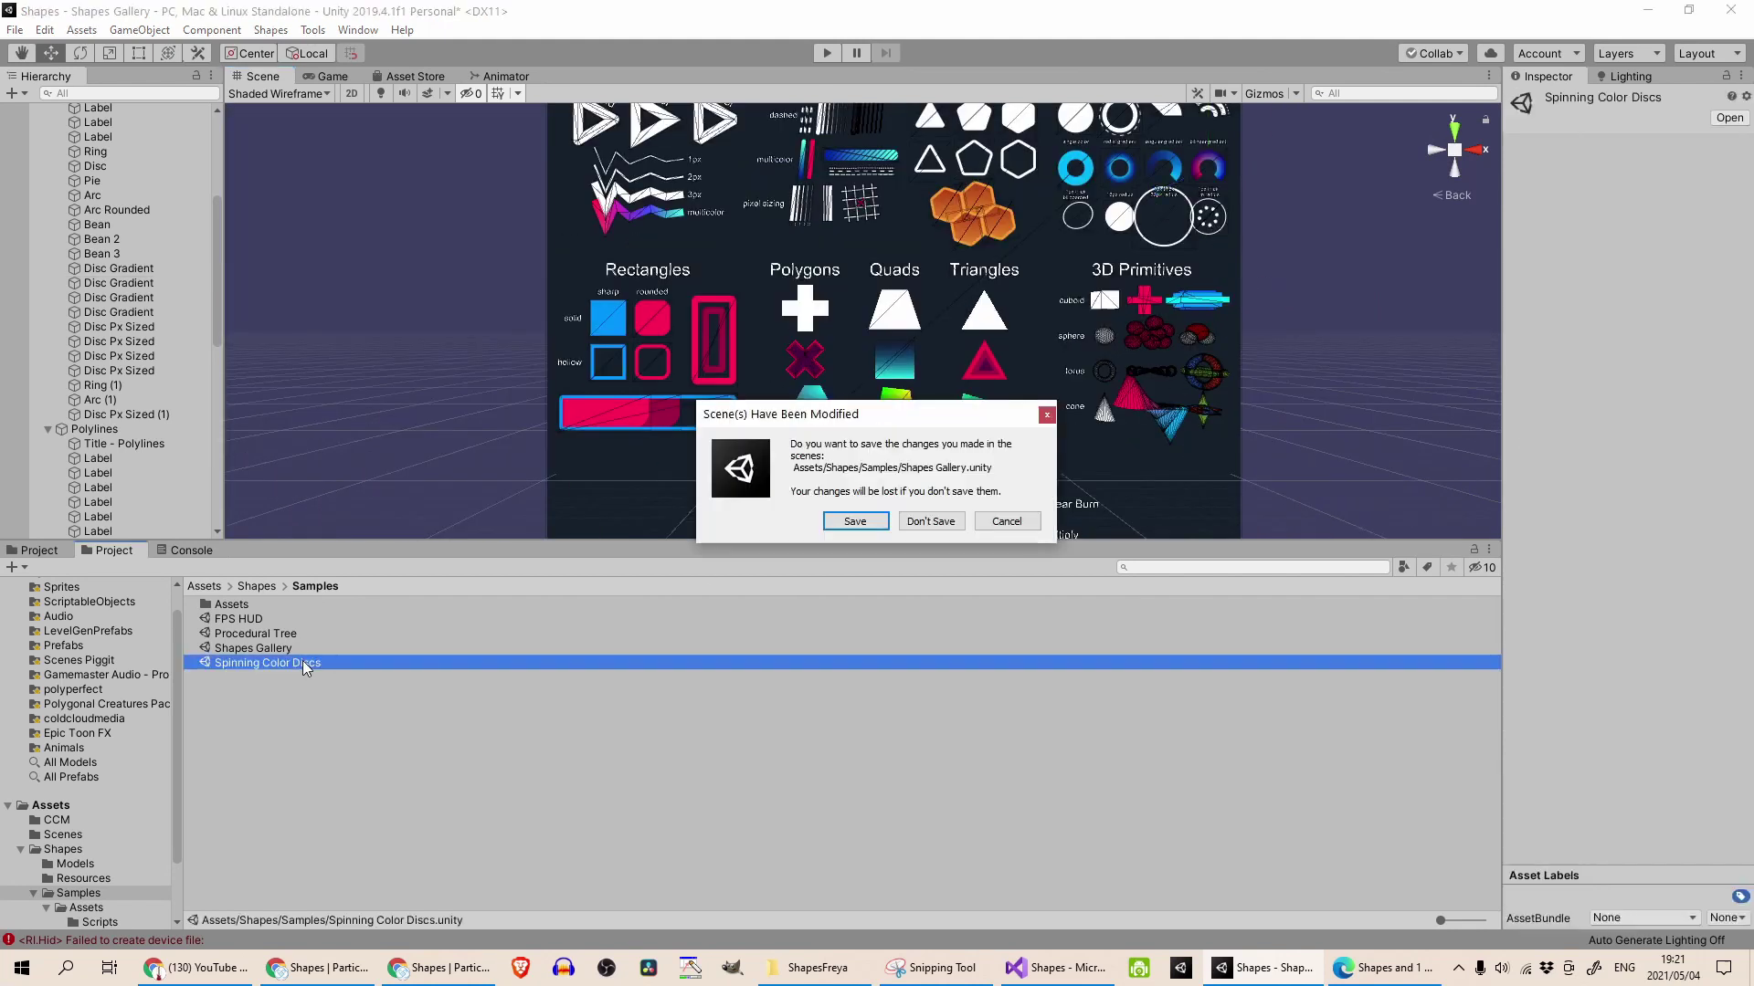
{"action": "left_click", "coordinate": [931, 521]}
{"action": "left_click", "coordinate": [827, 53]}
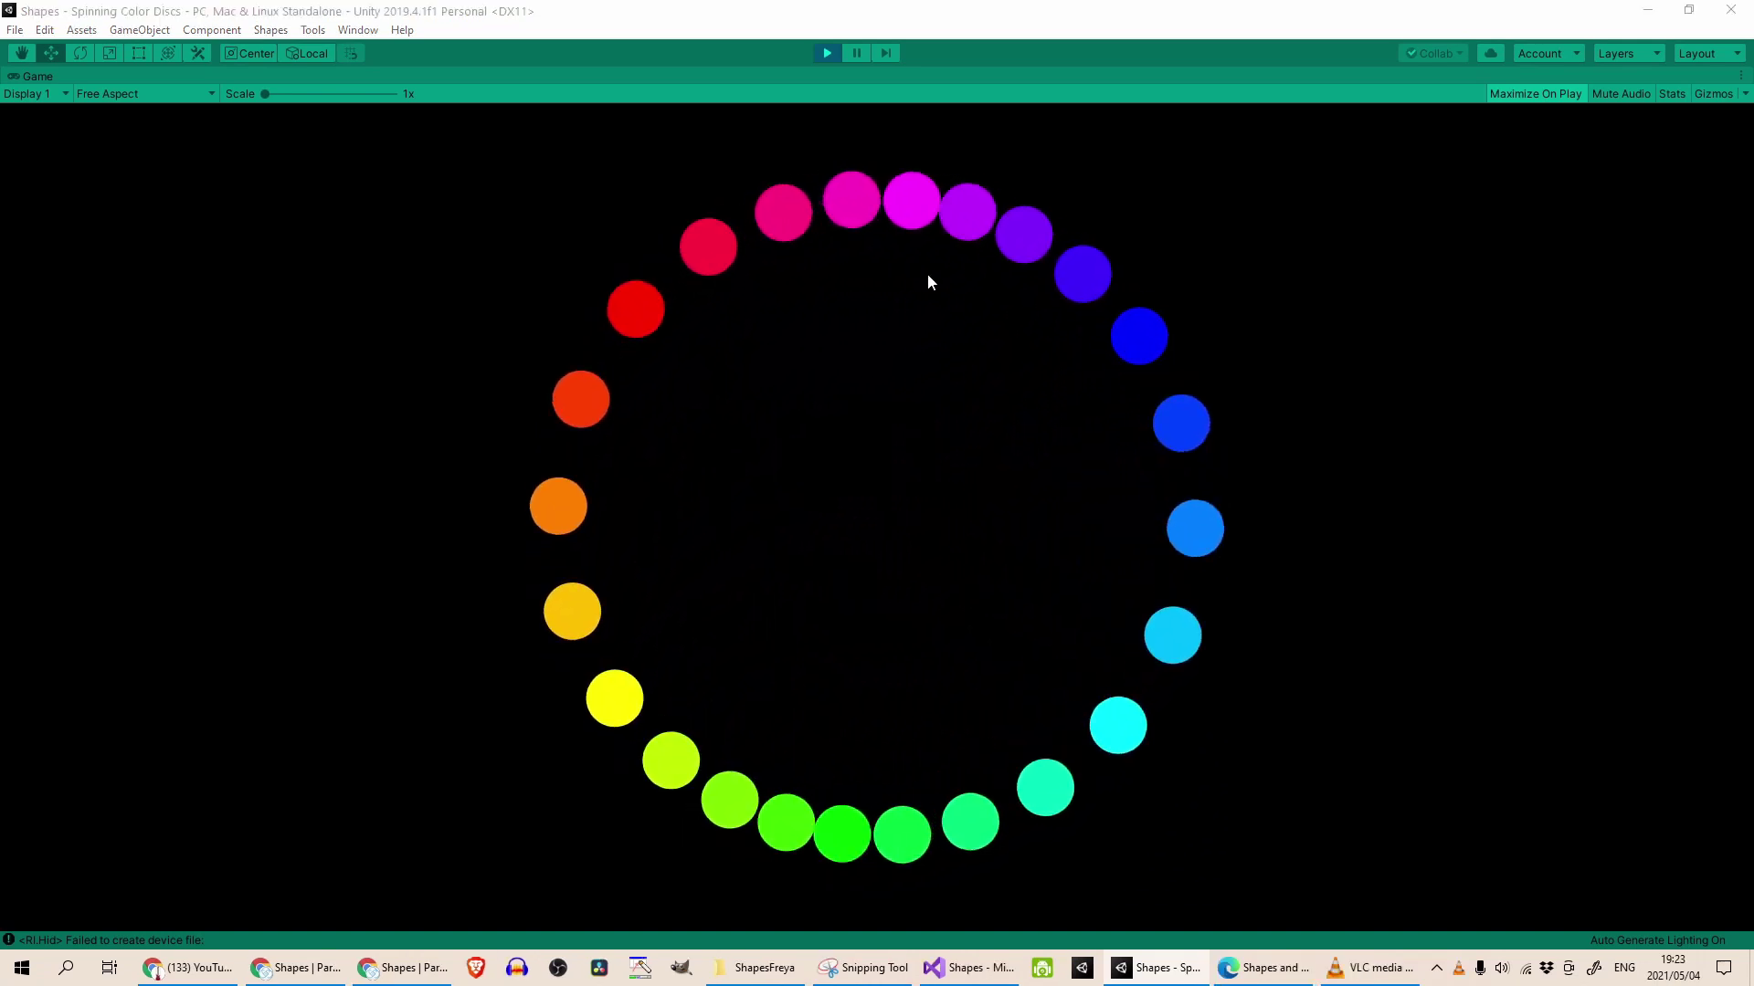
{"action": "left_click", "coordinate": [825, 54]}
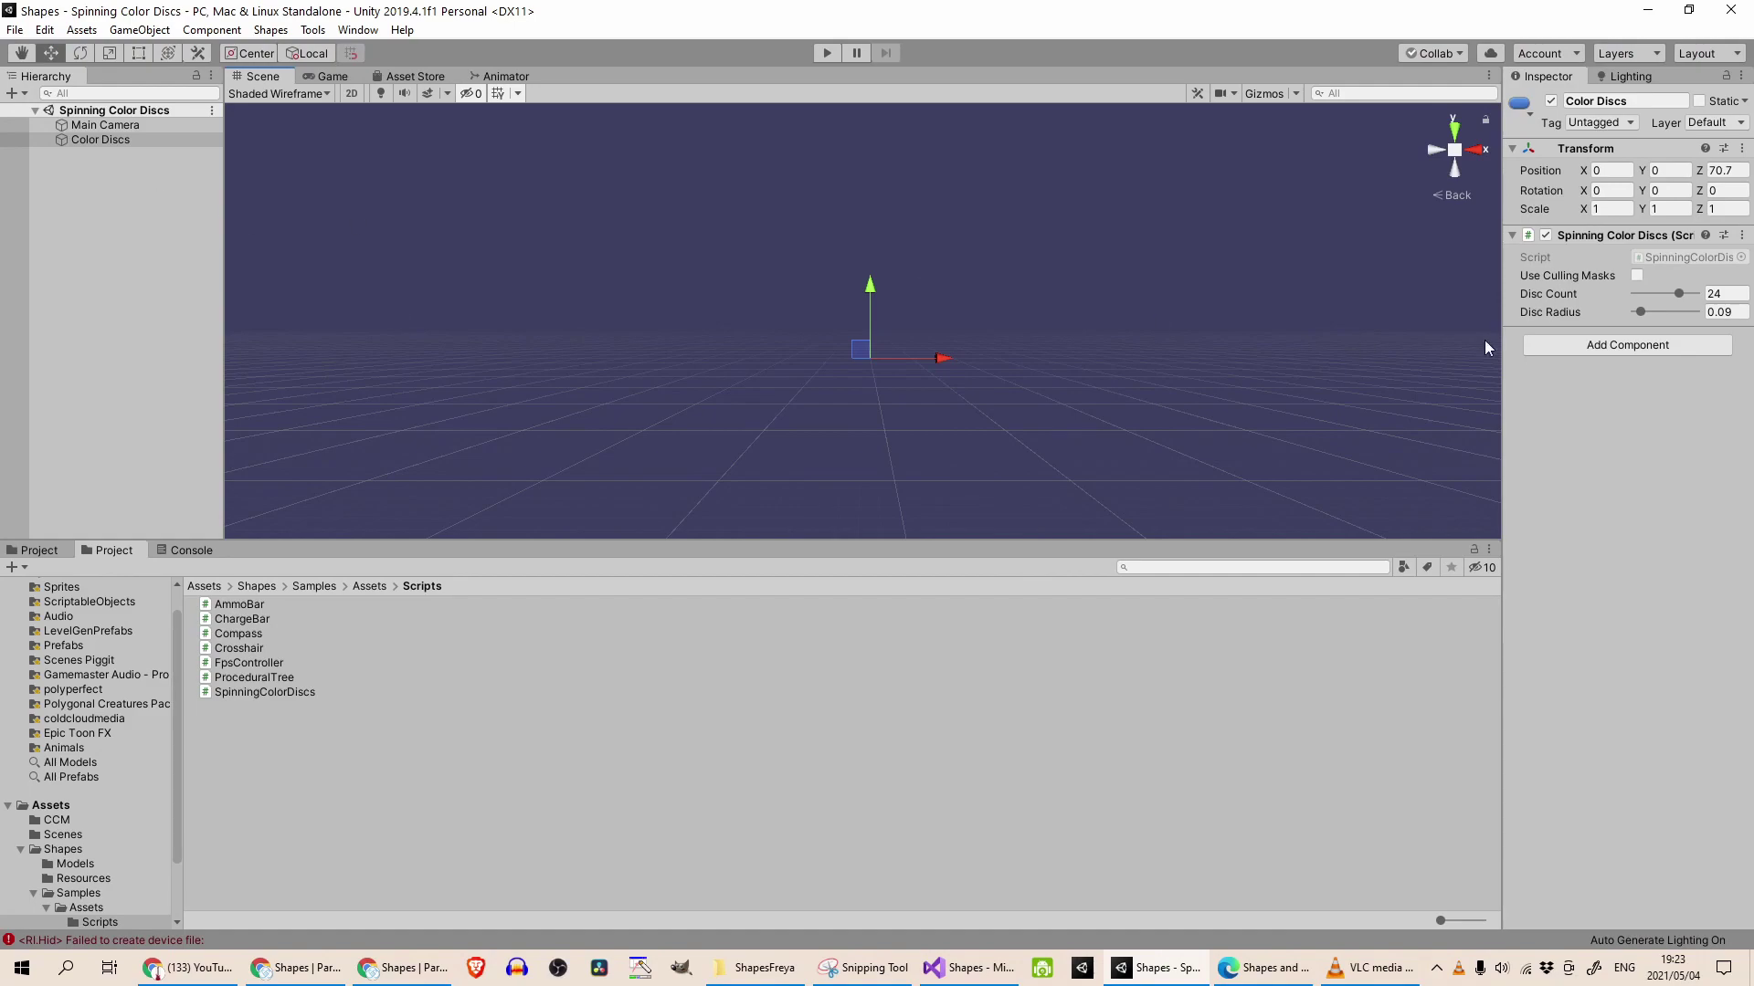
{"action": "key", "text": "alt+Tab"}
{"action": "scroll", "coordinate": [761, 447], "scroll_direction": "up", "scroll_amount": 4}
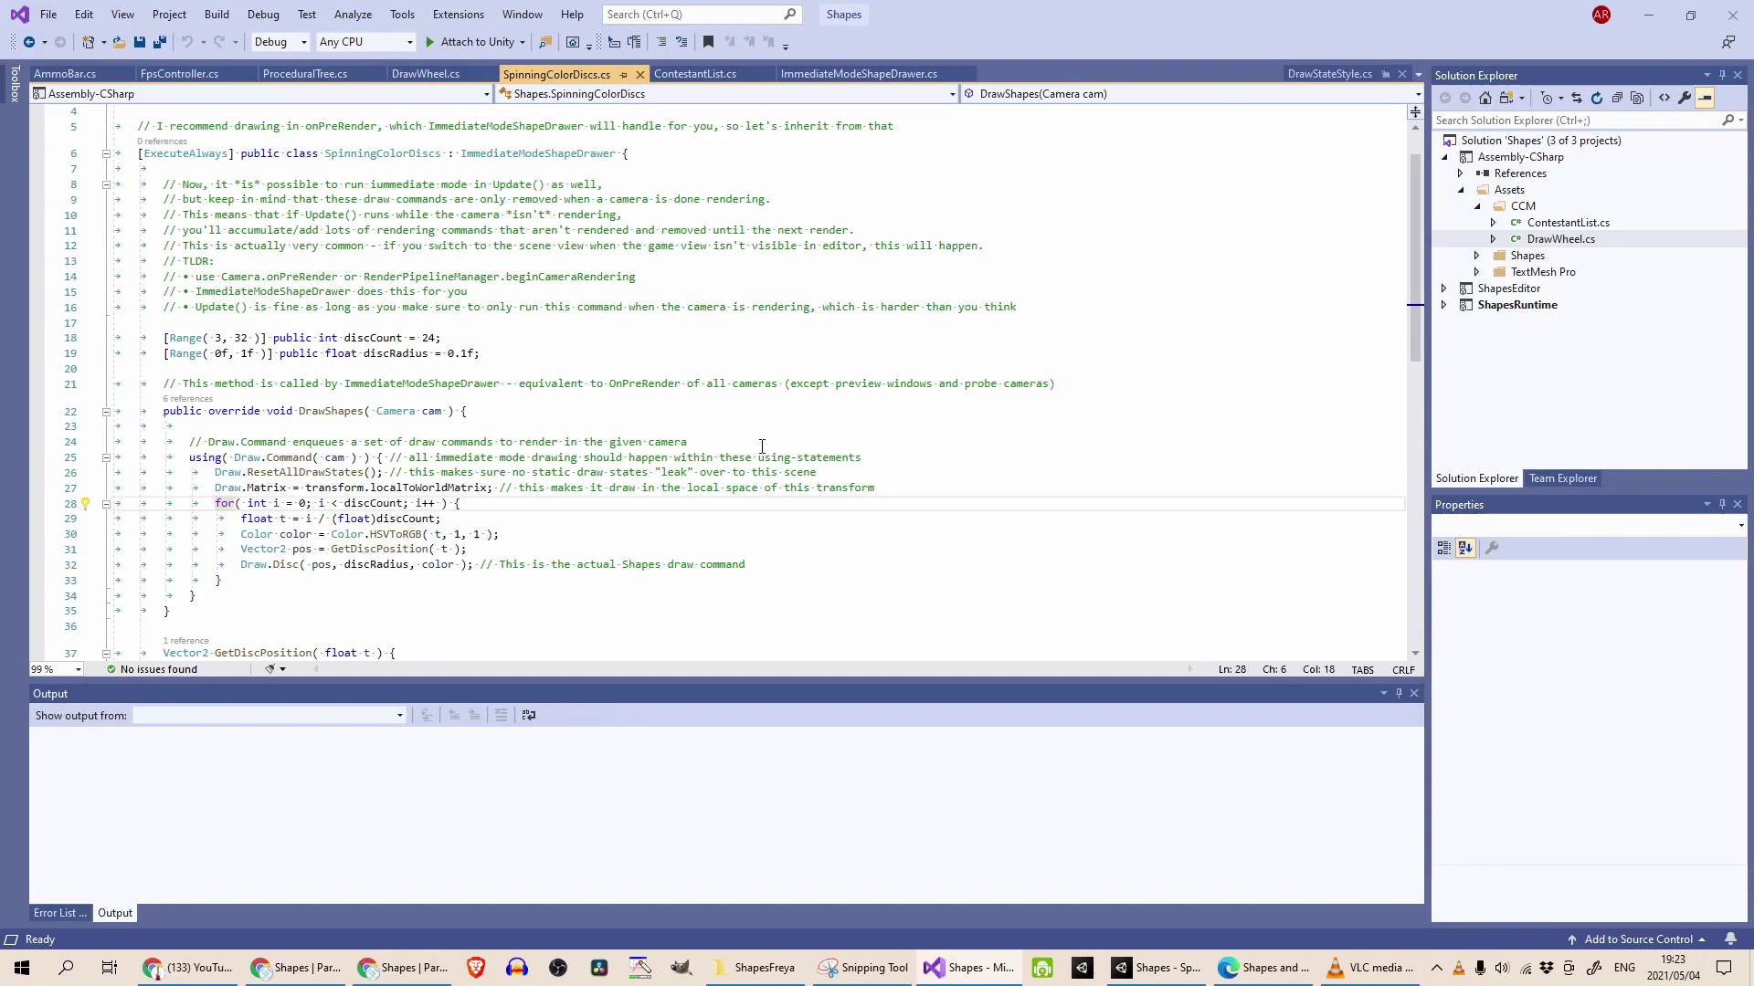
{"action": "scroll", "coordinate": [719, 497], "scroll_direction": "down", "scroll_amount": 1}
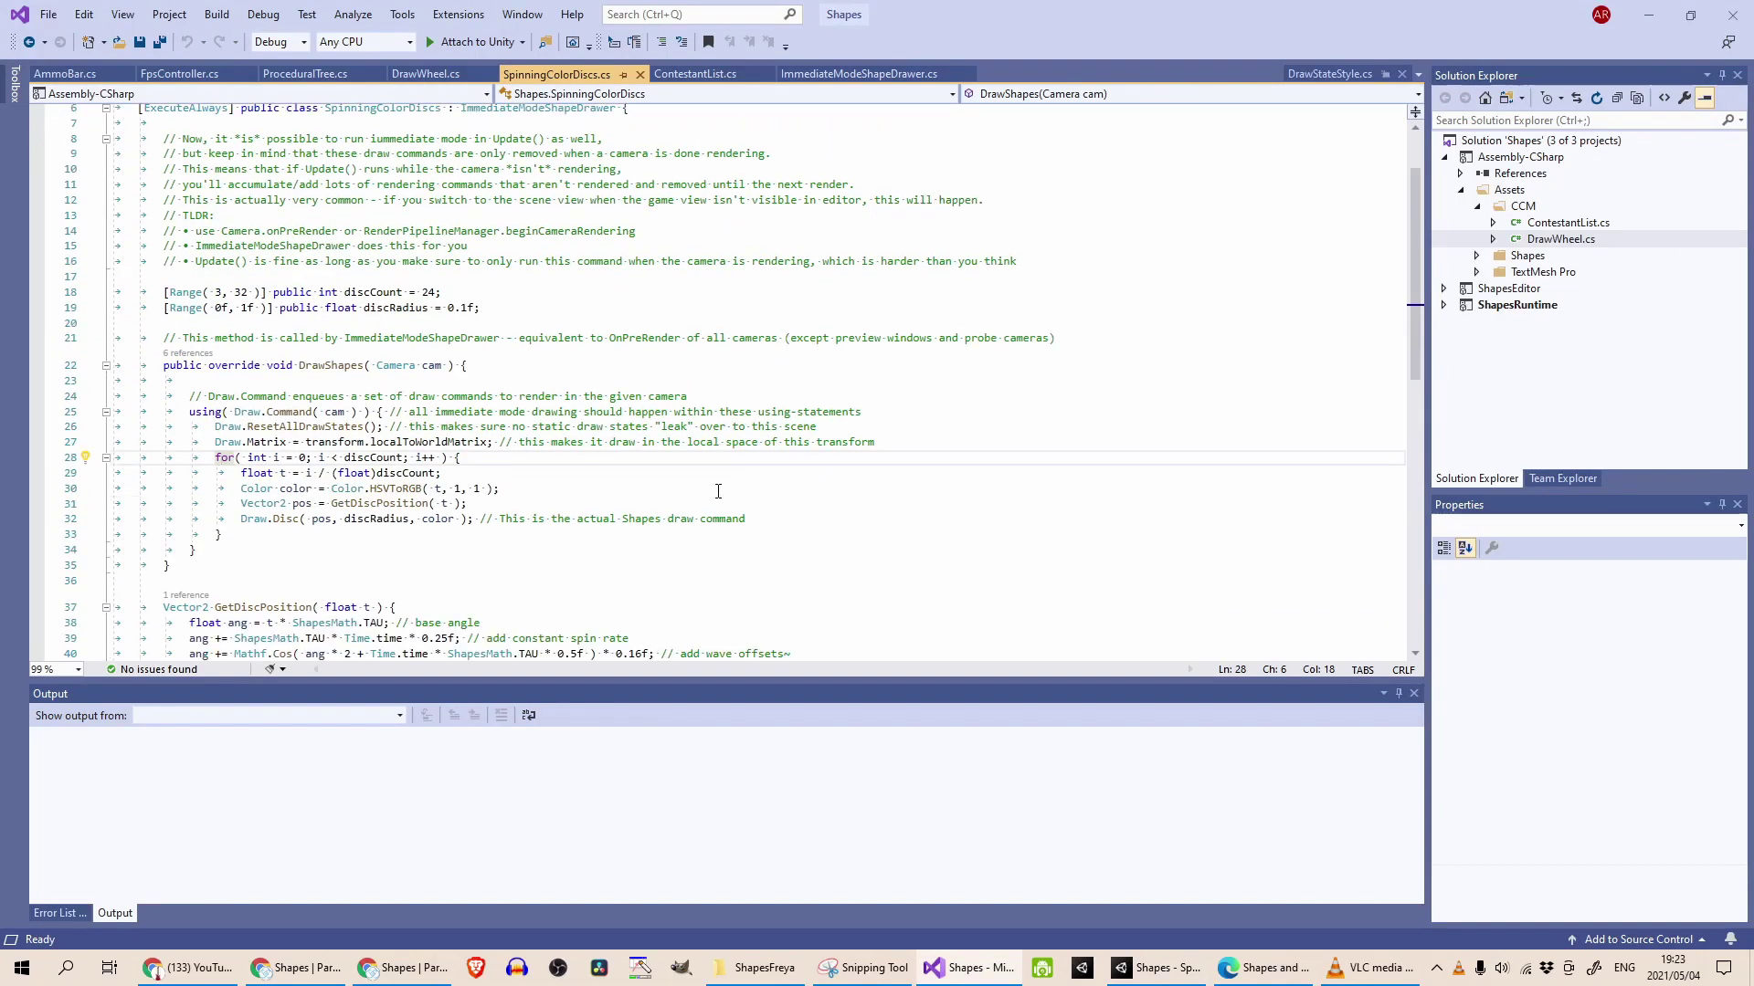
{"action": "scroll", "coordinate": [717, 492], "scroll_direction": "down", "scroll_amount": 2}
{"action": "left_click", "coordinate": [504, 396]}
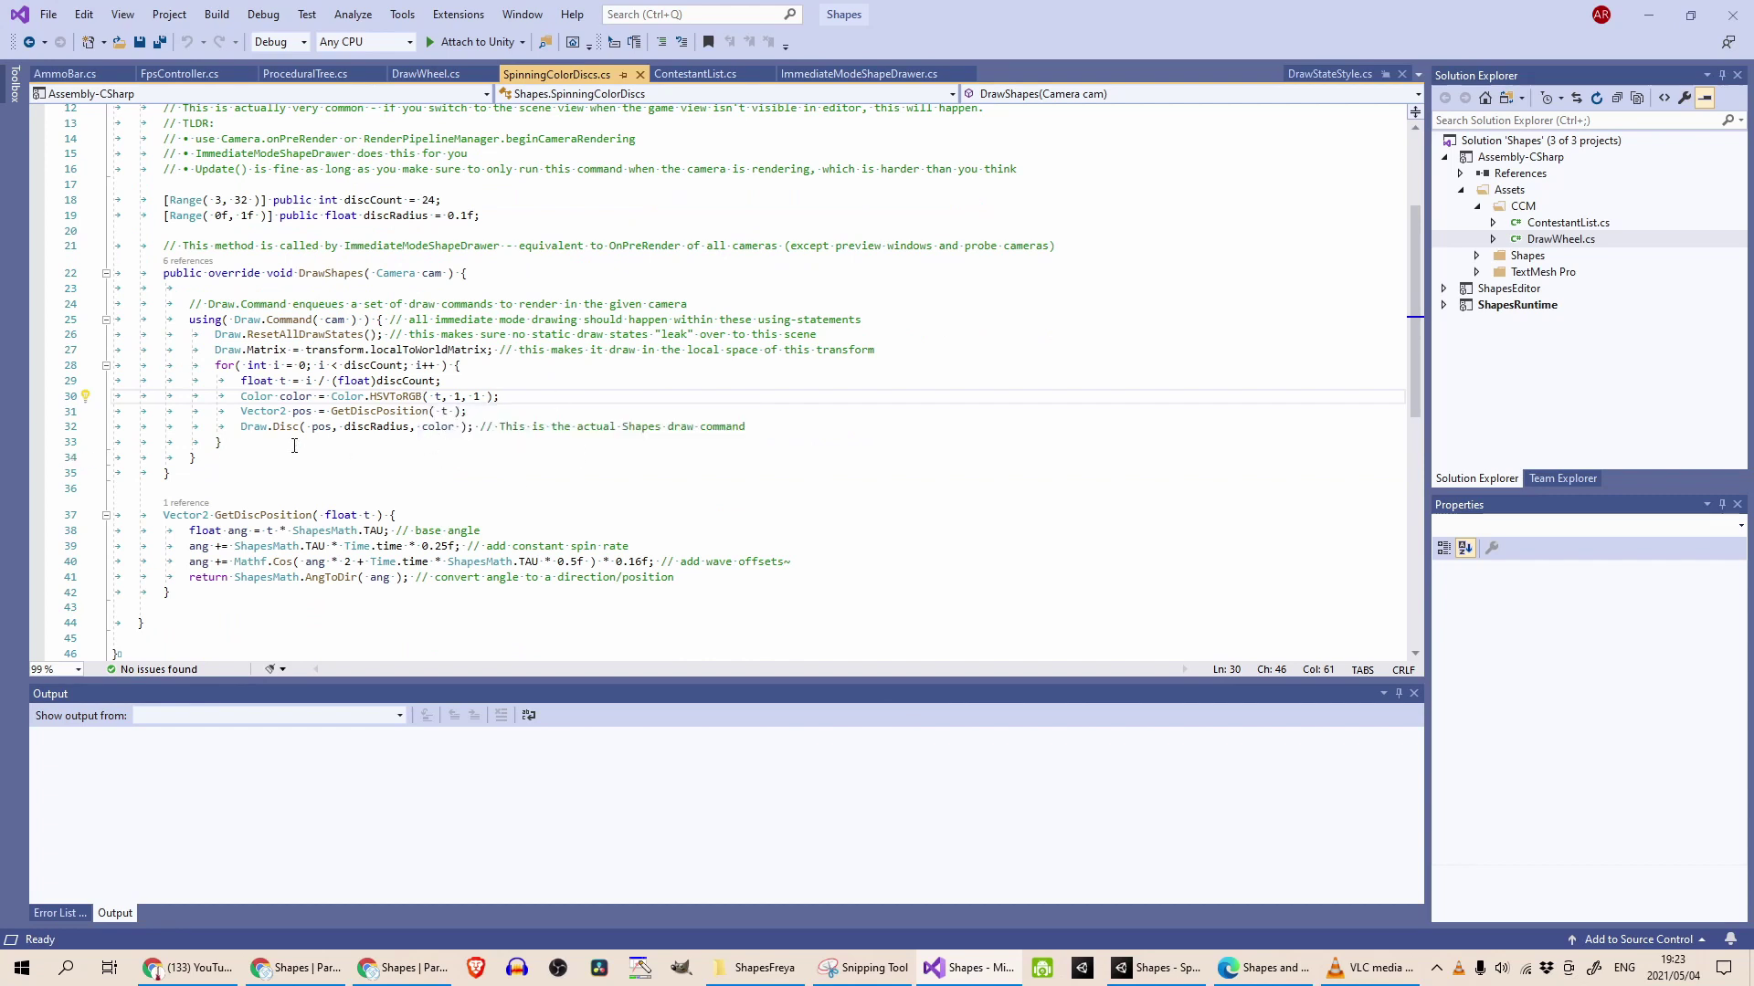
{"action": "left_click_drag", "start_coordinate": [214, 546], "coordinate": [314, 561]}
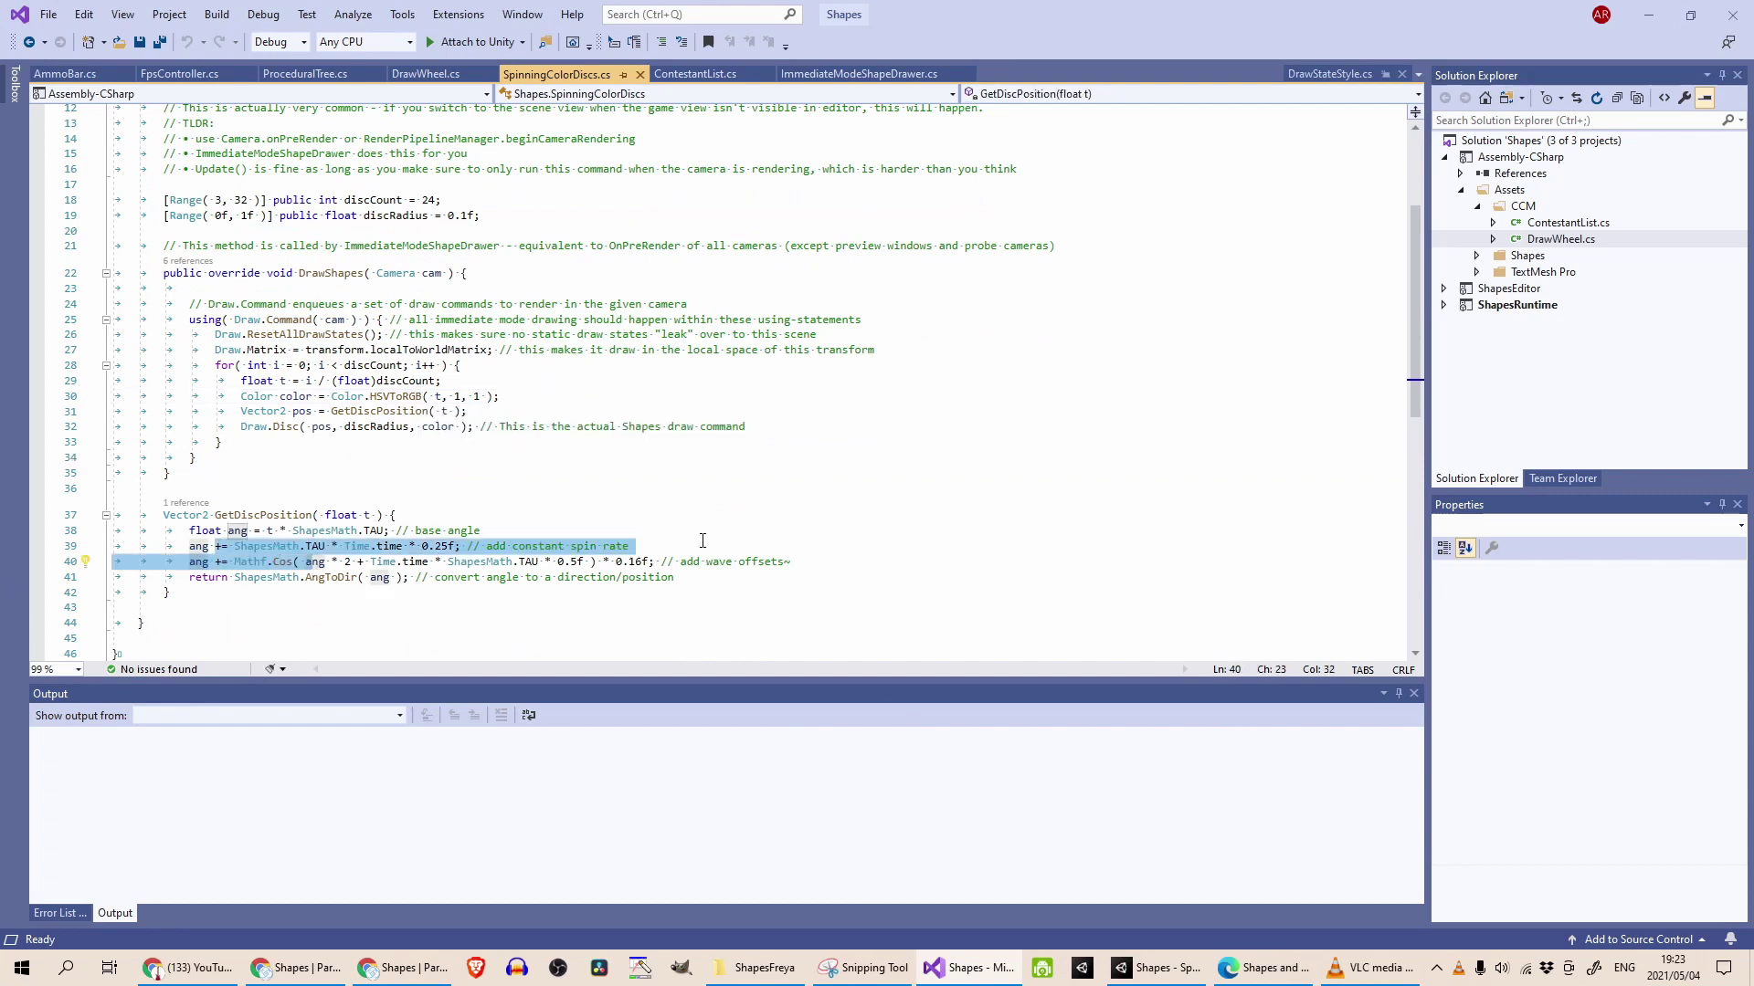
{"action": "left_click", "coordinate": [687, 564]}
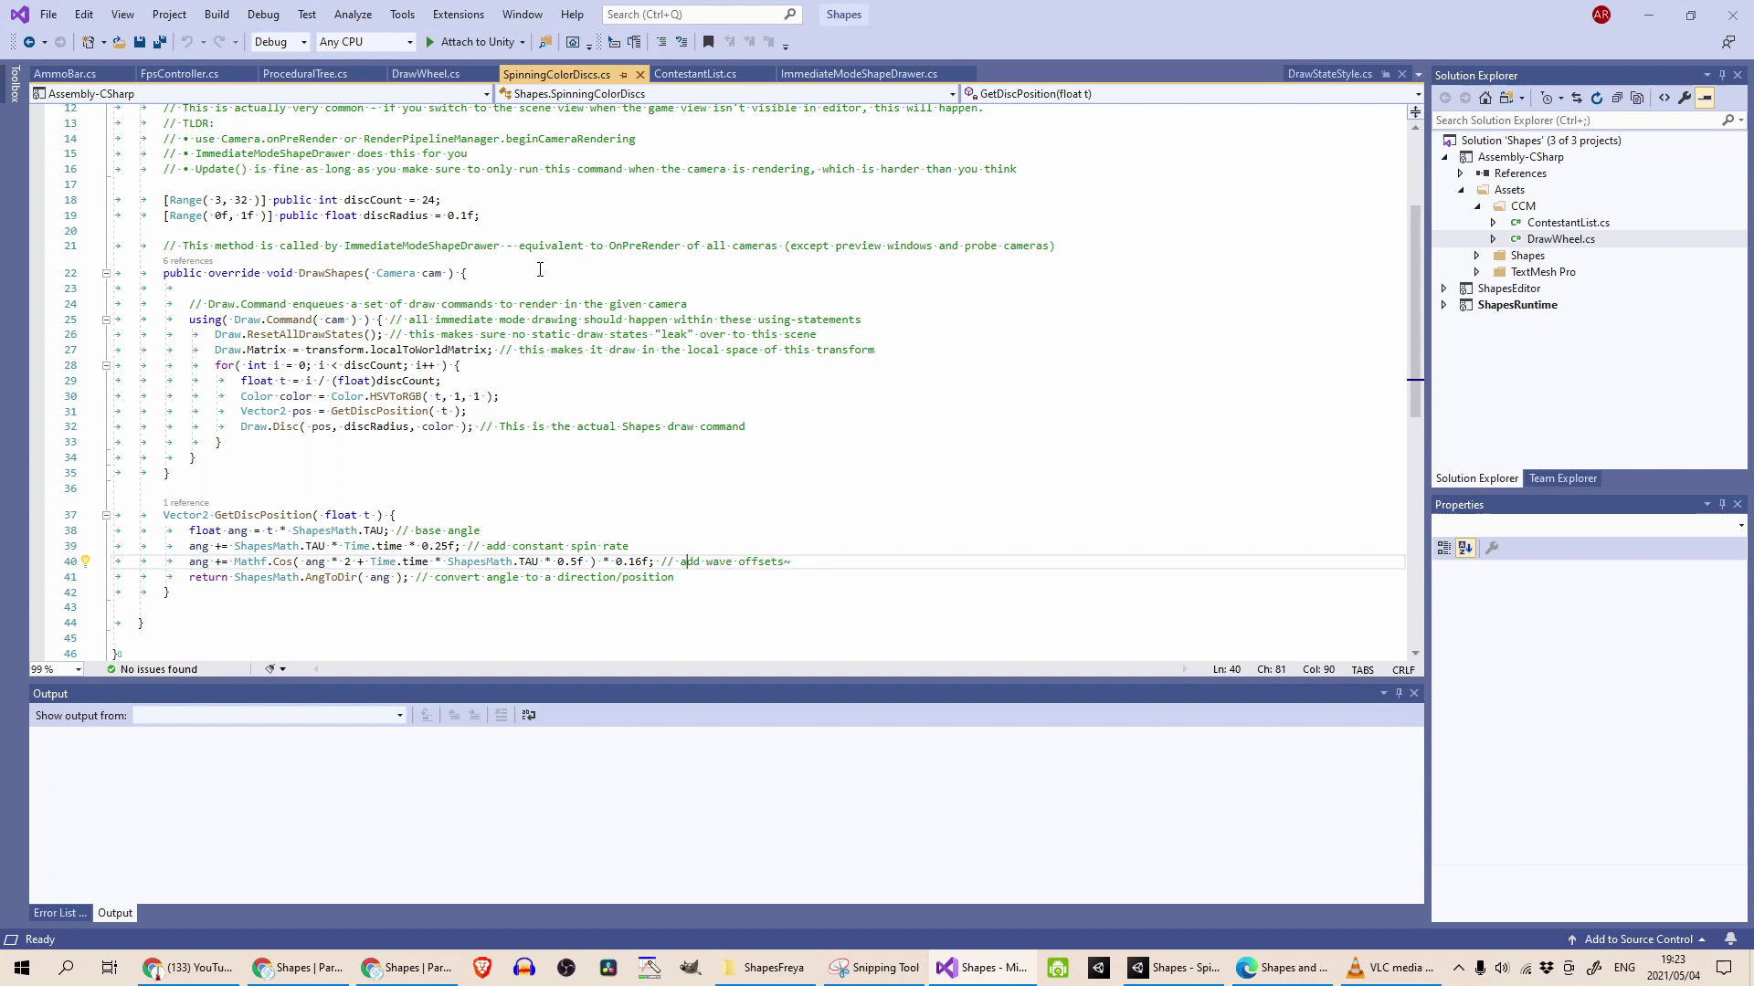
{"action": "left_click", "coordinate": [770, 407]}
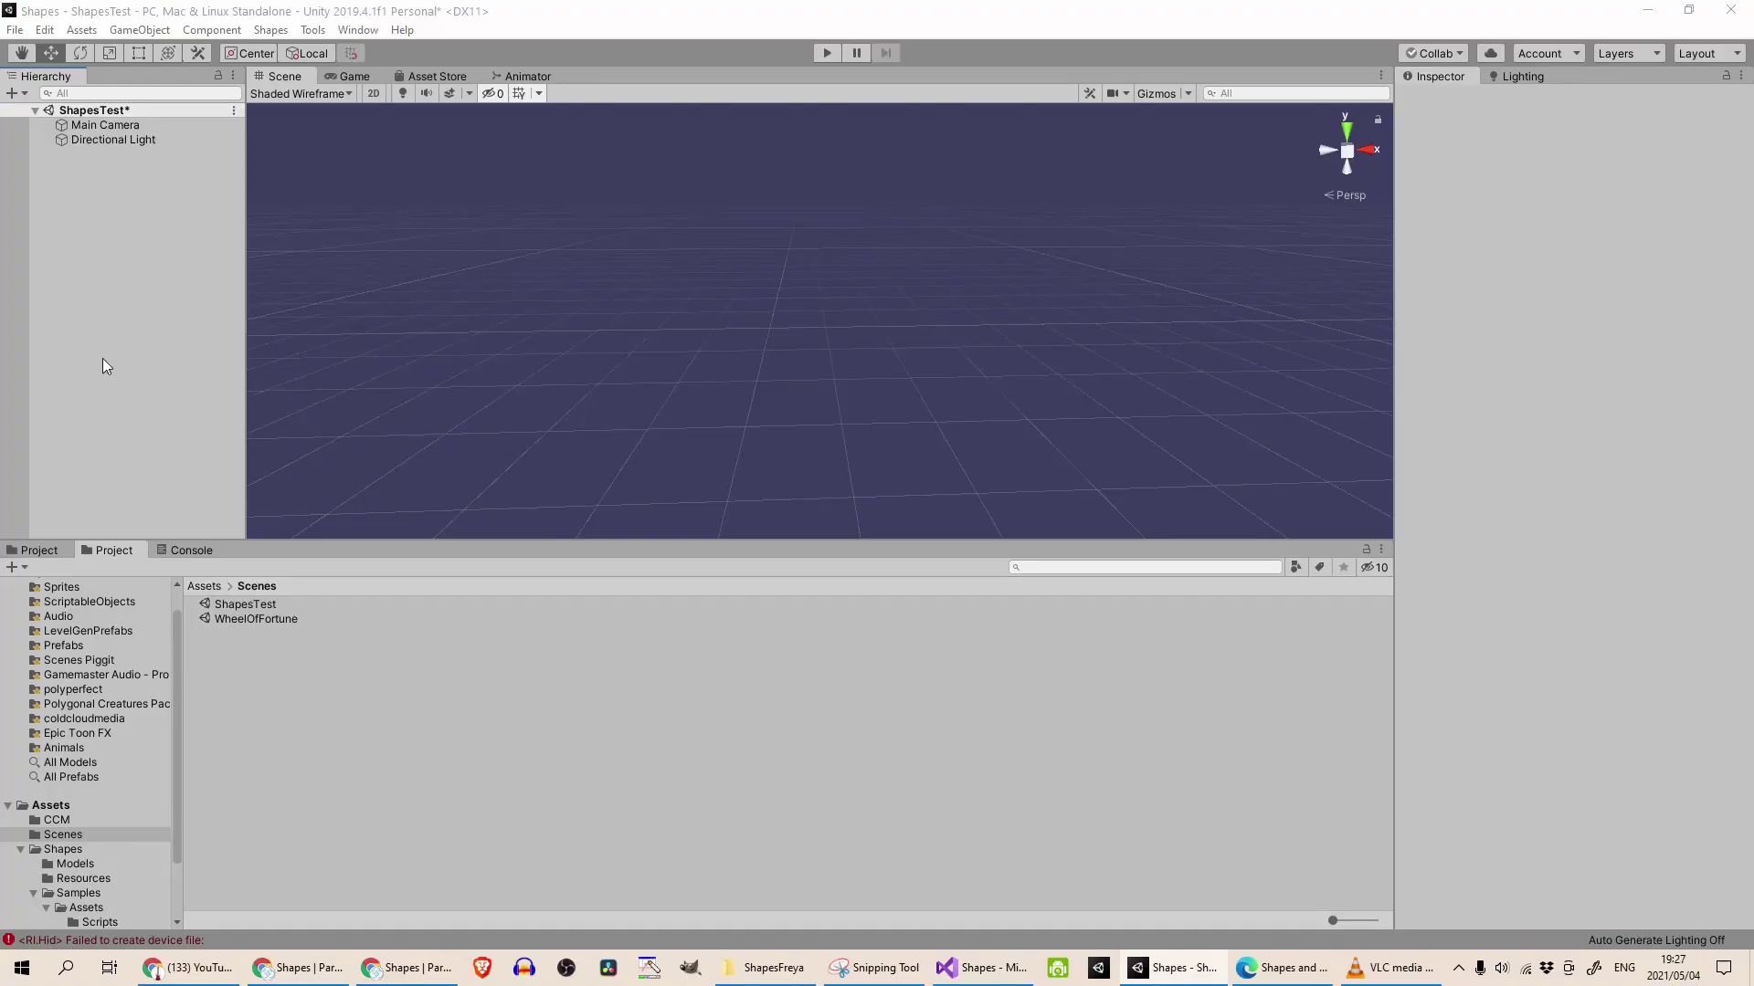
Add a Shapes Line to the ShapesTest scene.
{"action": "right_click", "coordinate": [96, 146]}
{"action": "right_click", "coordinate": [74, 200]}
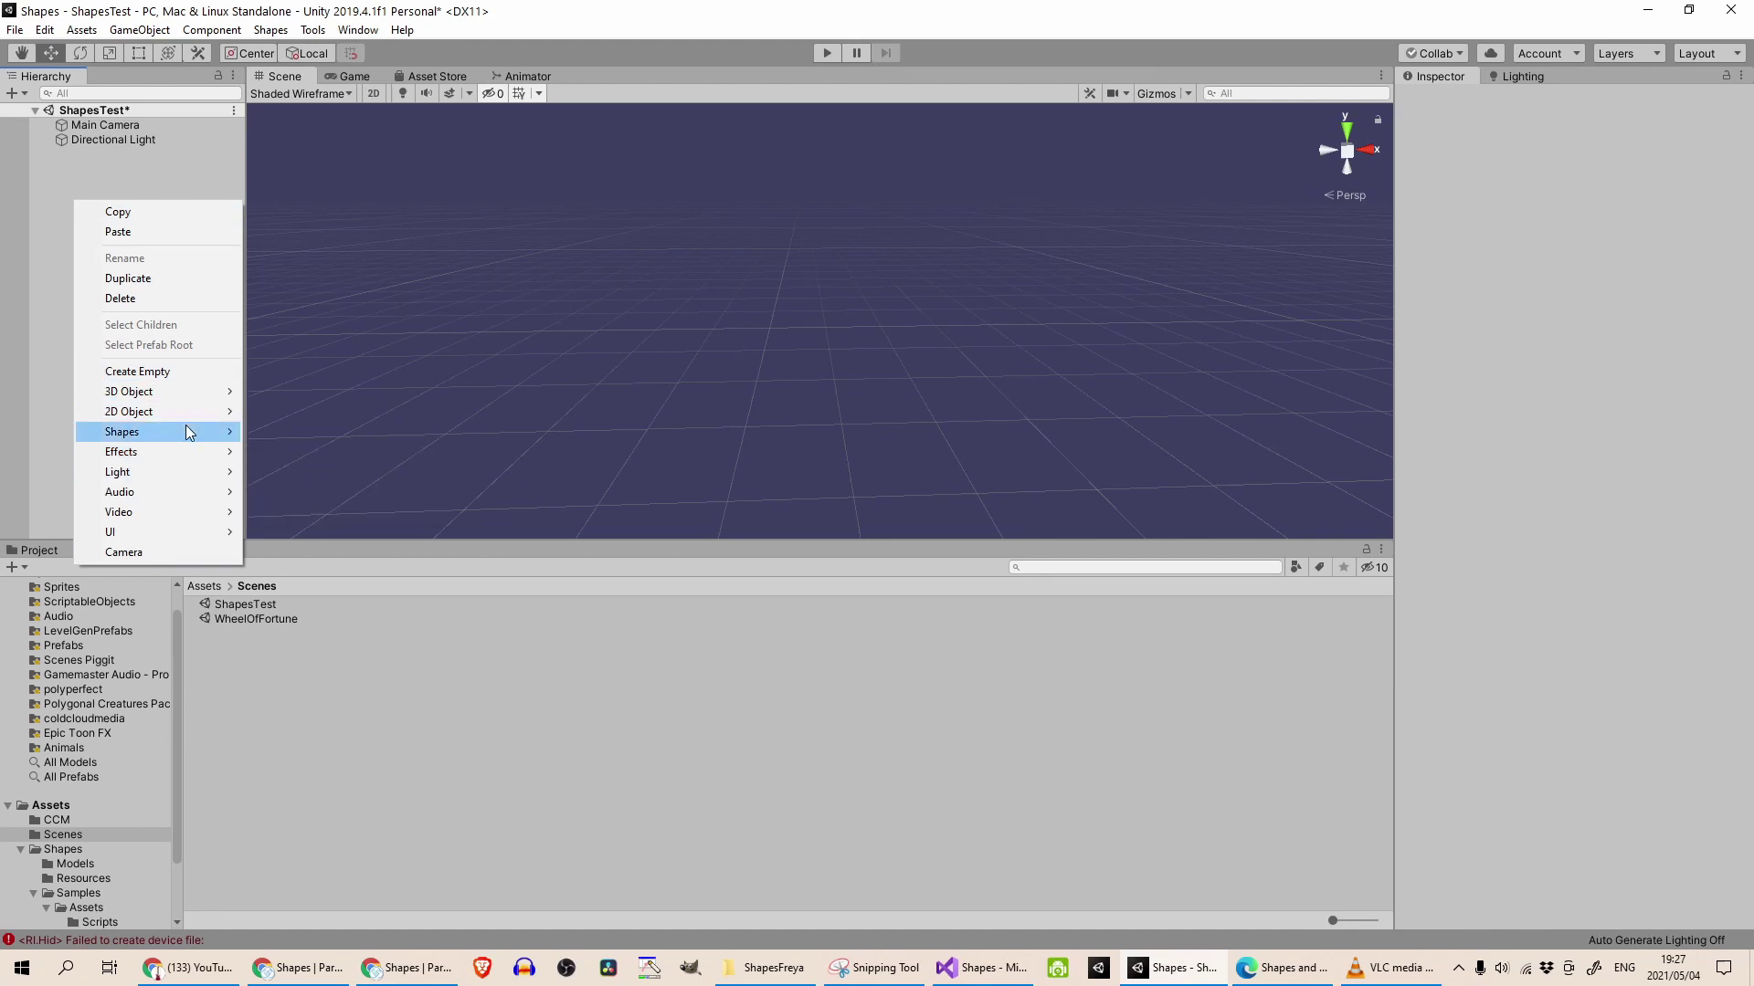
{"action": "mouse_move", "coordinate": [196, 432]}
{"action": "left_click", "coordinate": [278, 431]}
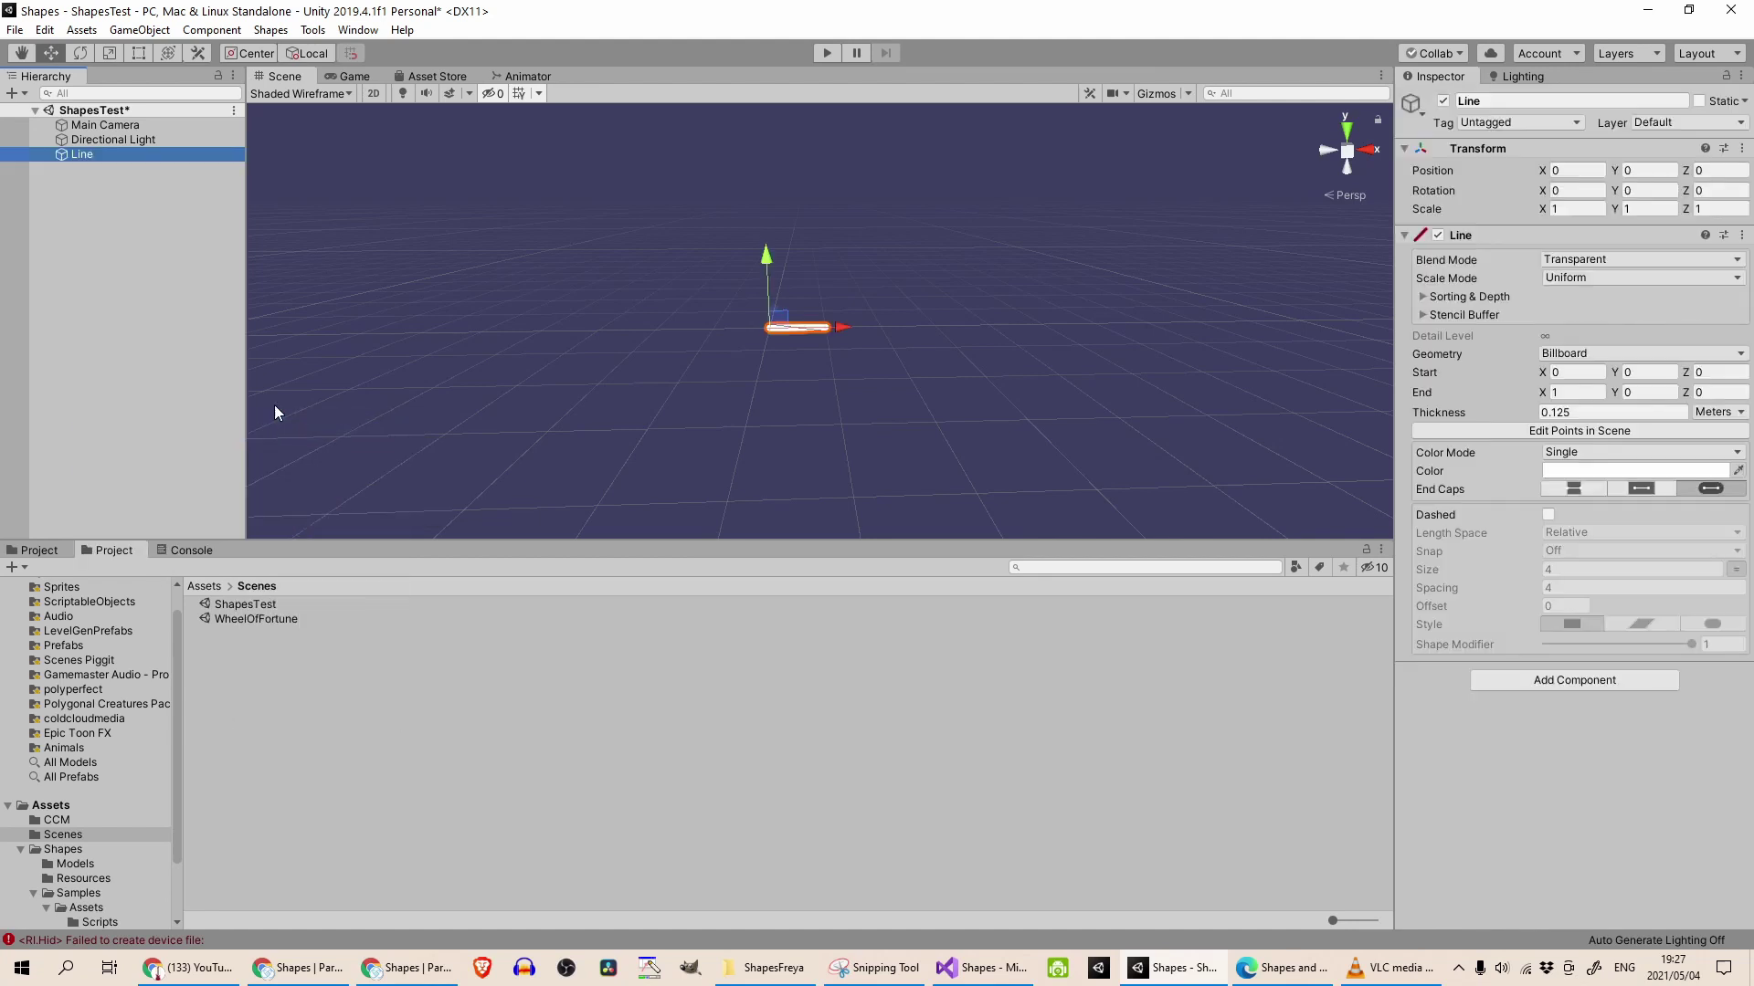
Set the line's geometry to Volumetric 3D after trying Billboard and Flat 2D.
{"action": "scroll", "coordinate": [754, 433], "scroll_direction": "up", "scroll_amount": 5}
{"action": "scroll", "coordinate": [757, 427], "scroll_direction": "down", "scroll_amount": 5}
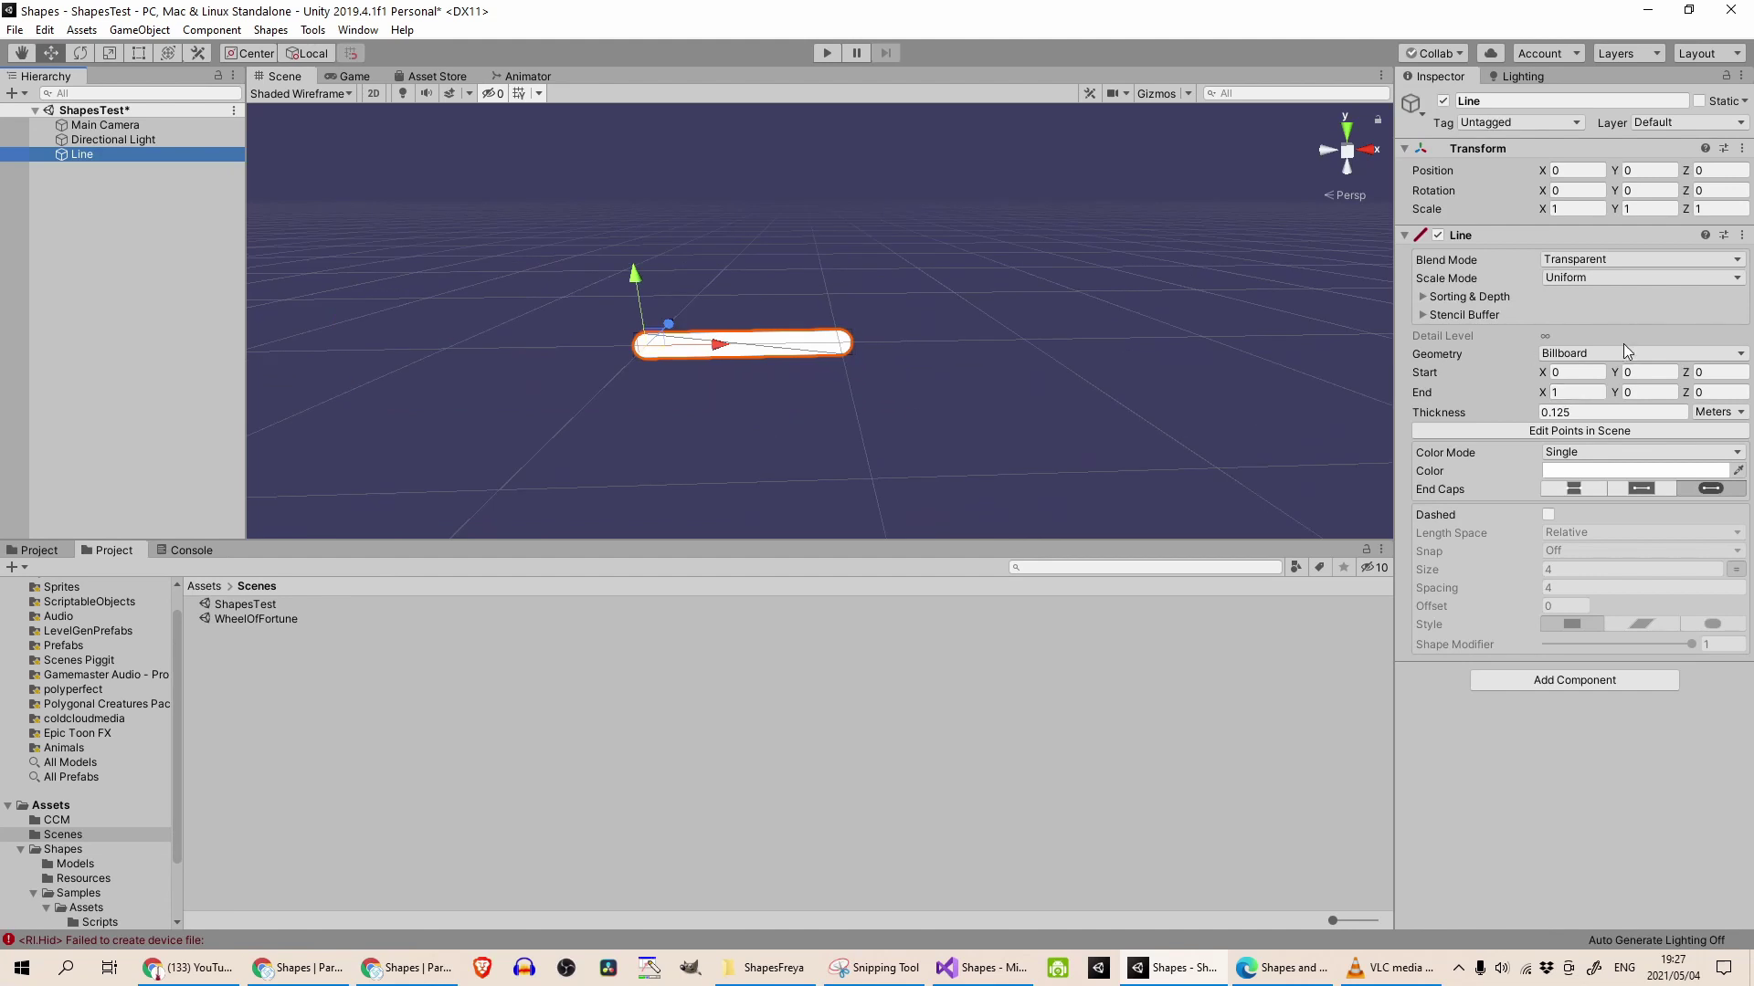
{"action": "left_click", "coordinate": [1571, 354]}
{"action": "left_click", "coordinate": [1571, 358]}
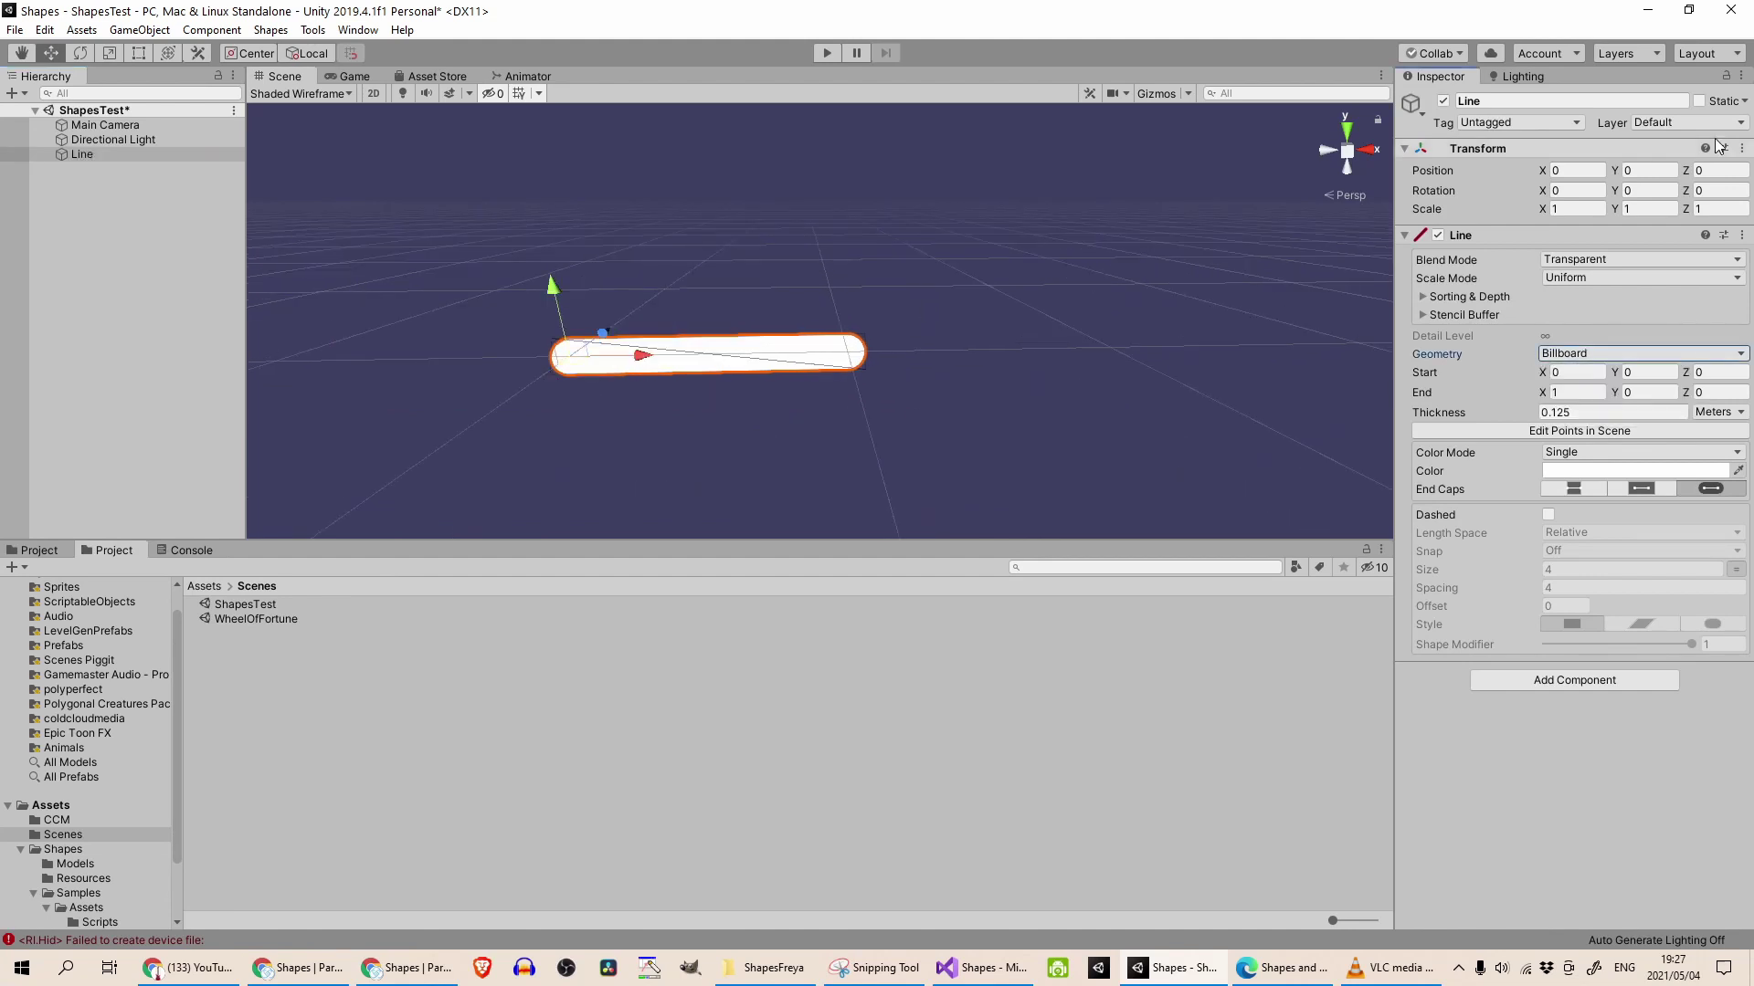
{"action": "left_click", "coordinate": [1593, 356]}
{"action": "left_click", "coordinate": [1585, 373]}
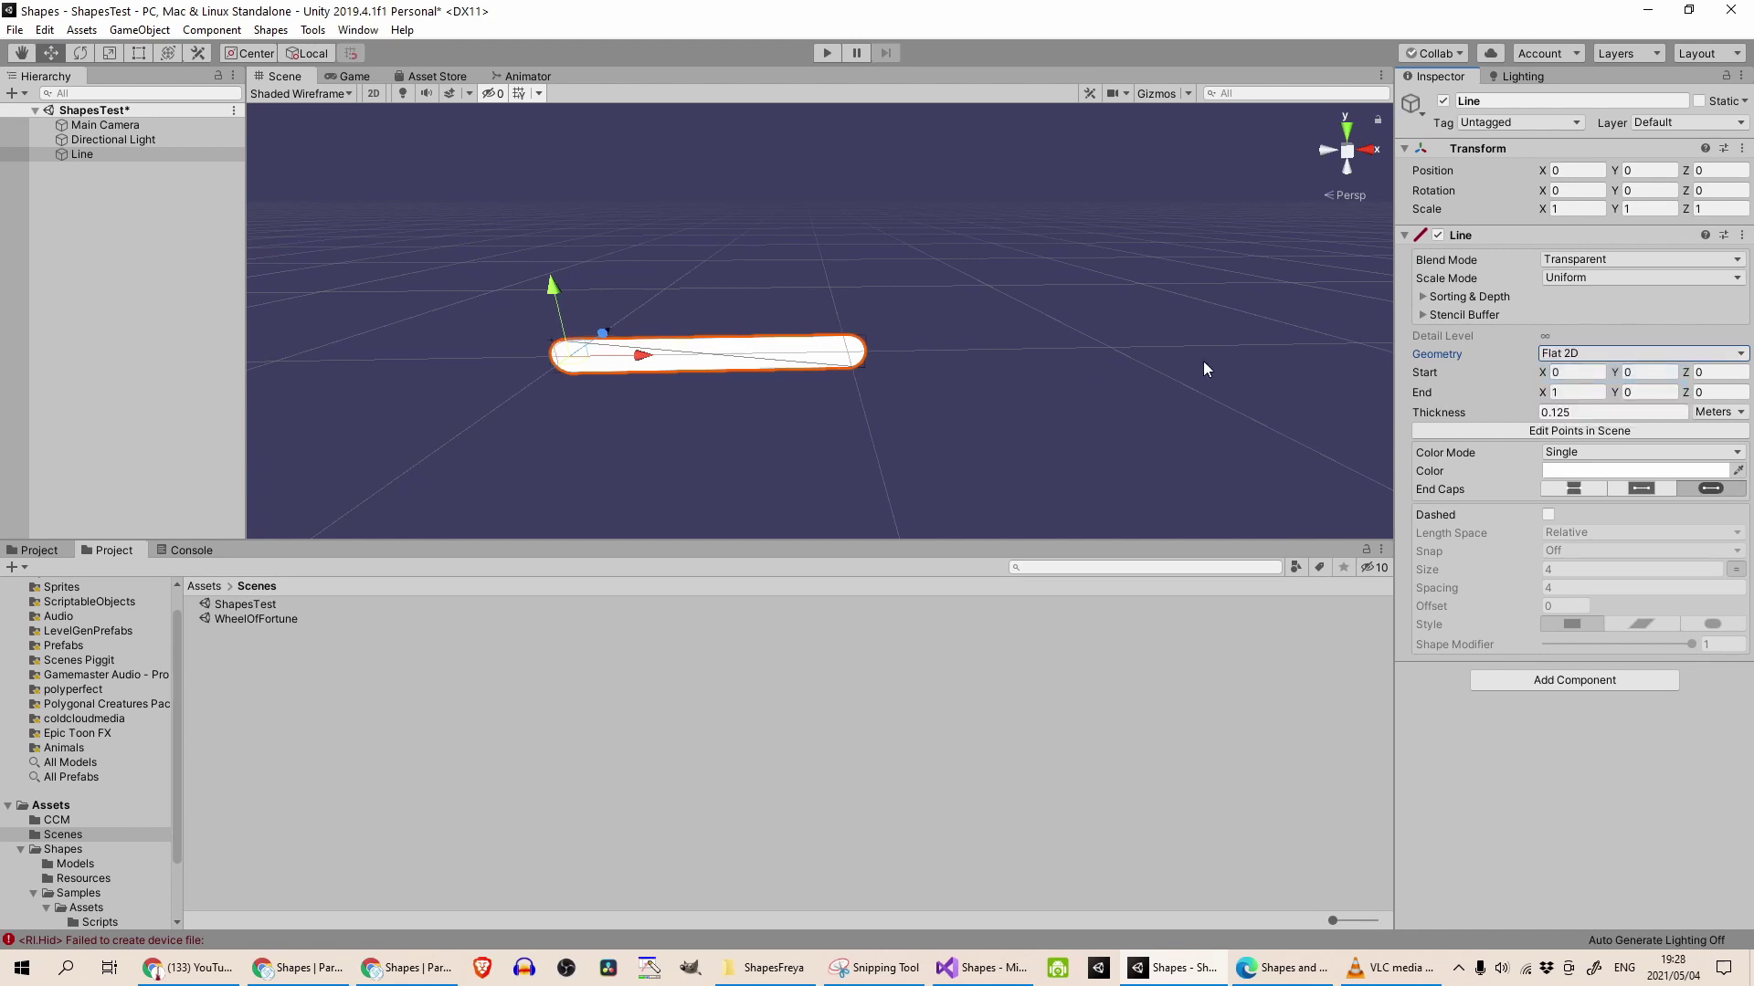
{"action": "scroll", "coordinate": [1081, 360], "scroll_direction": "down", "scroll_amount": 2}
{"action": "left_click", "coordinate": [1593, 354]}
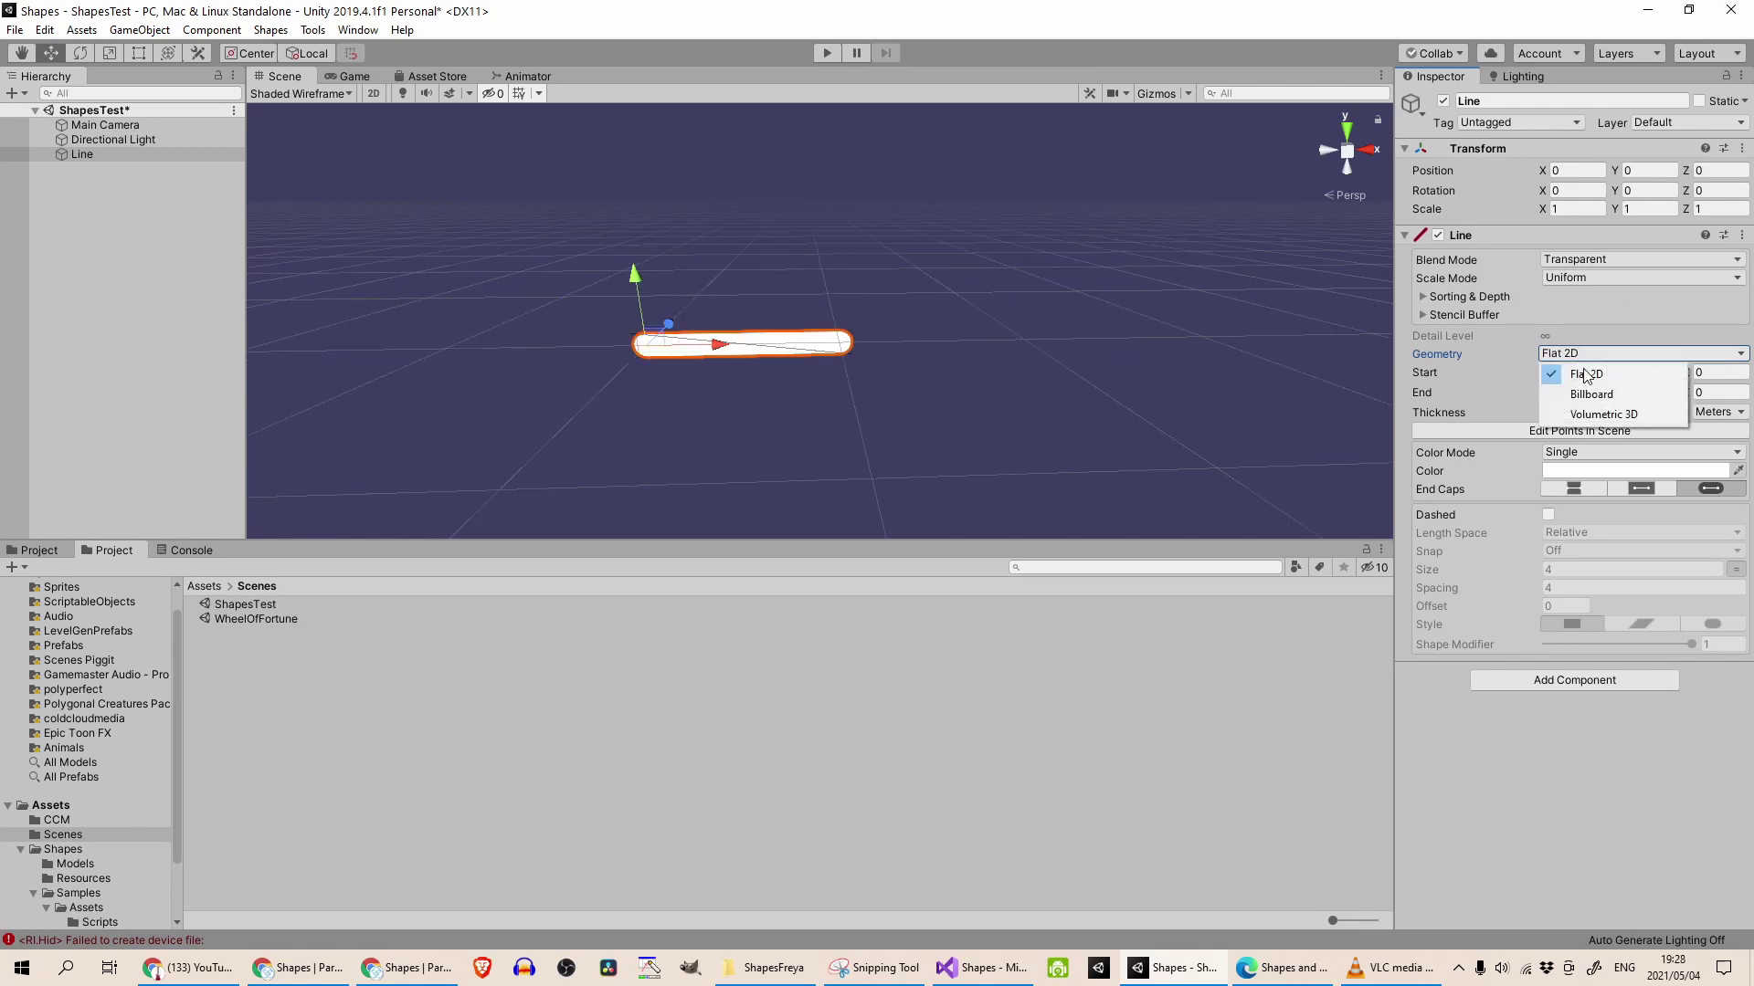
{"action": "left_click", "coordinate": [1589, 411]}
{"action": "scroll", "coordinate": [796, 418], "scroll_direction": "up", "scroll_amount": 5}
{"action": "scroll", "coordinate": [796, 426], "scroll_direction": "down", "scroll_amount": 5}
{"action": "left_click_drag", "start_coordinate": [797, 426], "coordinate": [644, 217], "text": "alt"}
{"action": "left_click_drag", "start_coordinate": [1085, 380], "coordinate": [507, 363], "text": "alt"}
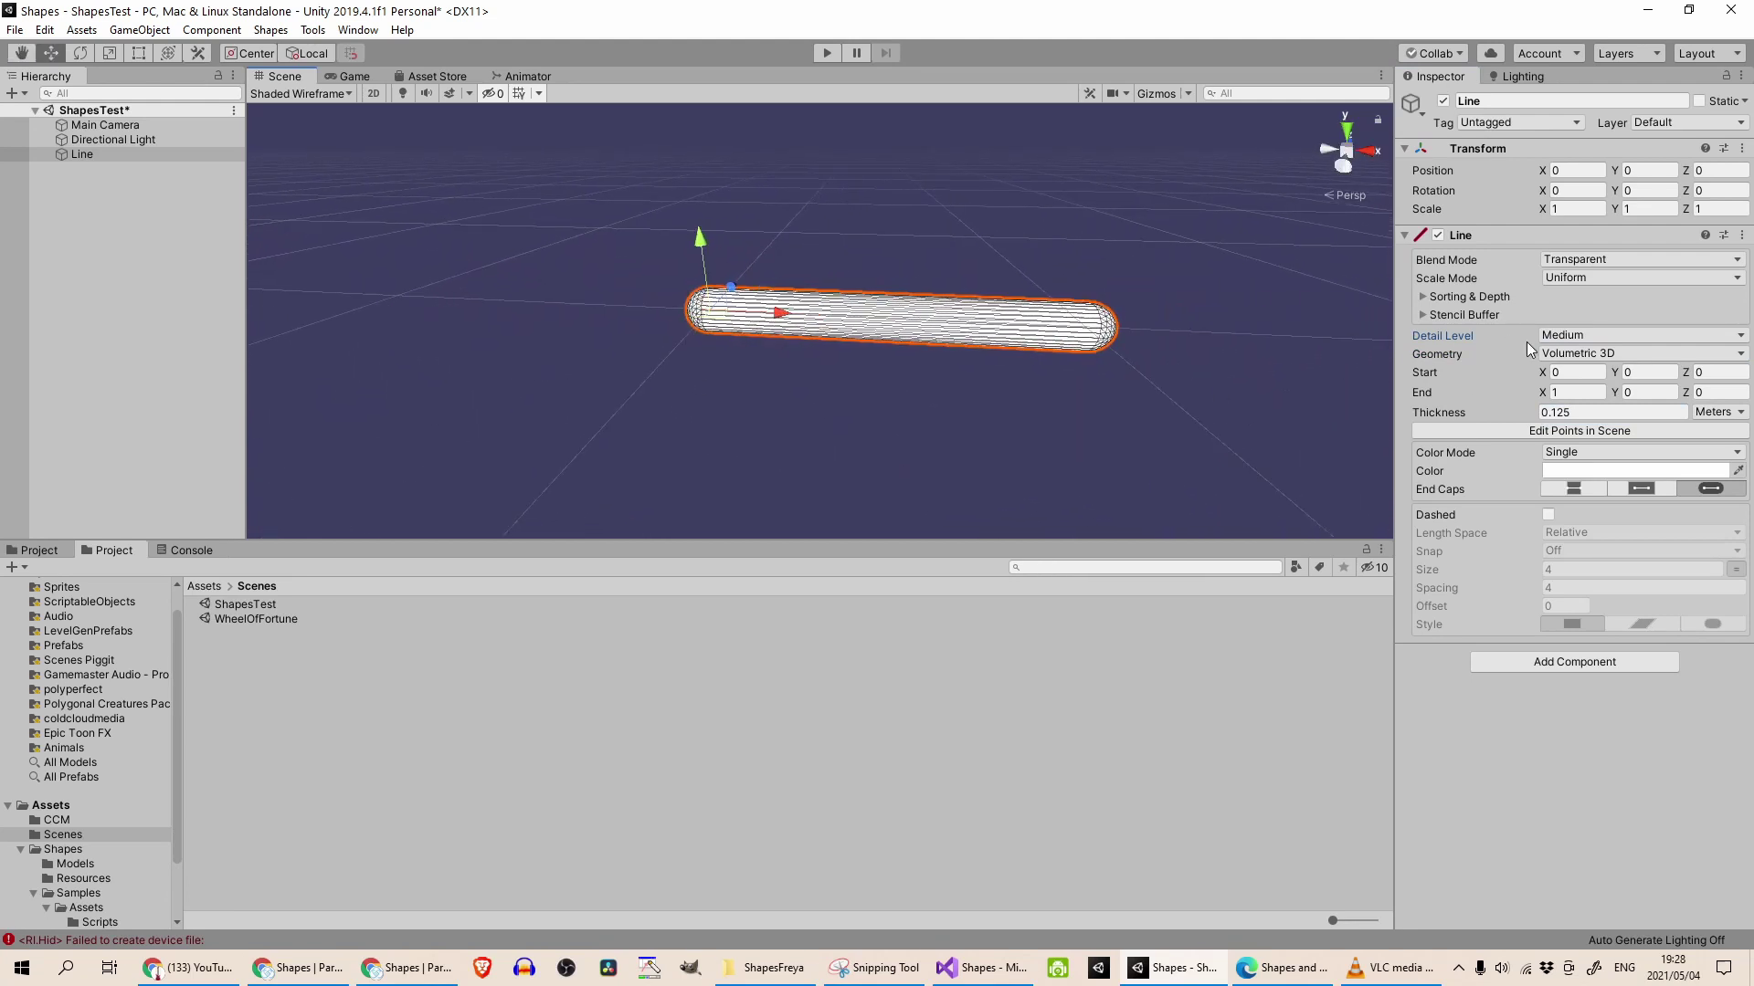
Set the tube's Detail Level to Medium after trying Minimal and Extreme.
{"action": "left_click", "coordinate": [1589, 335]}
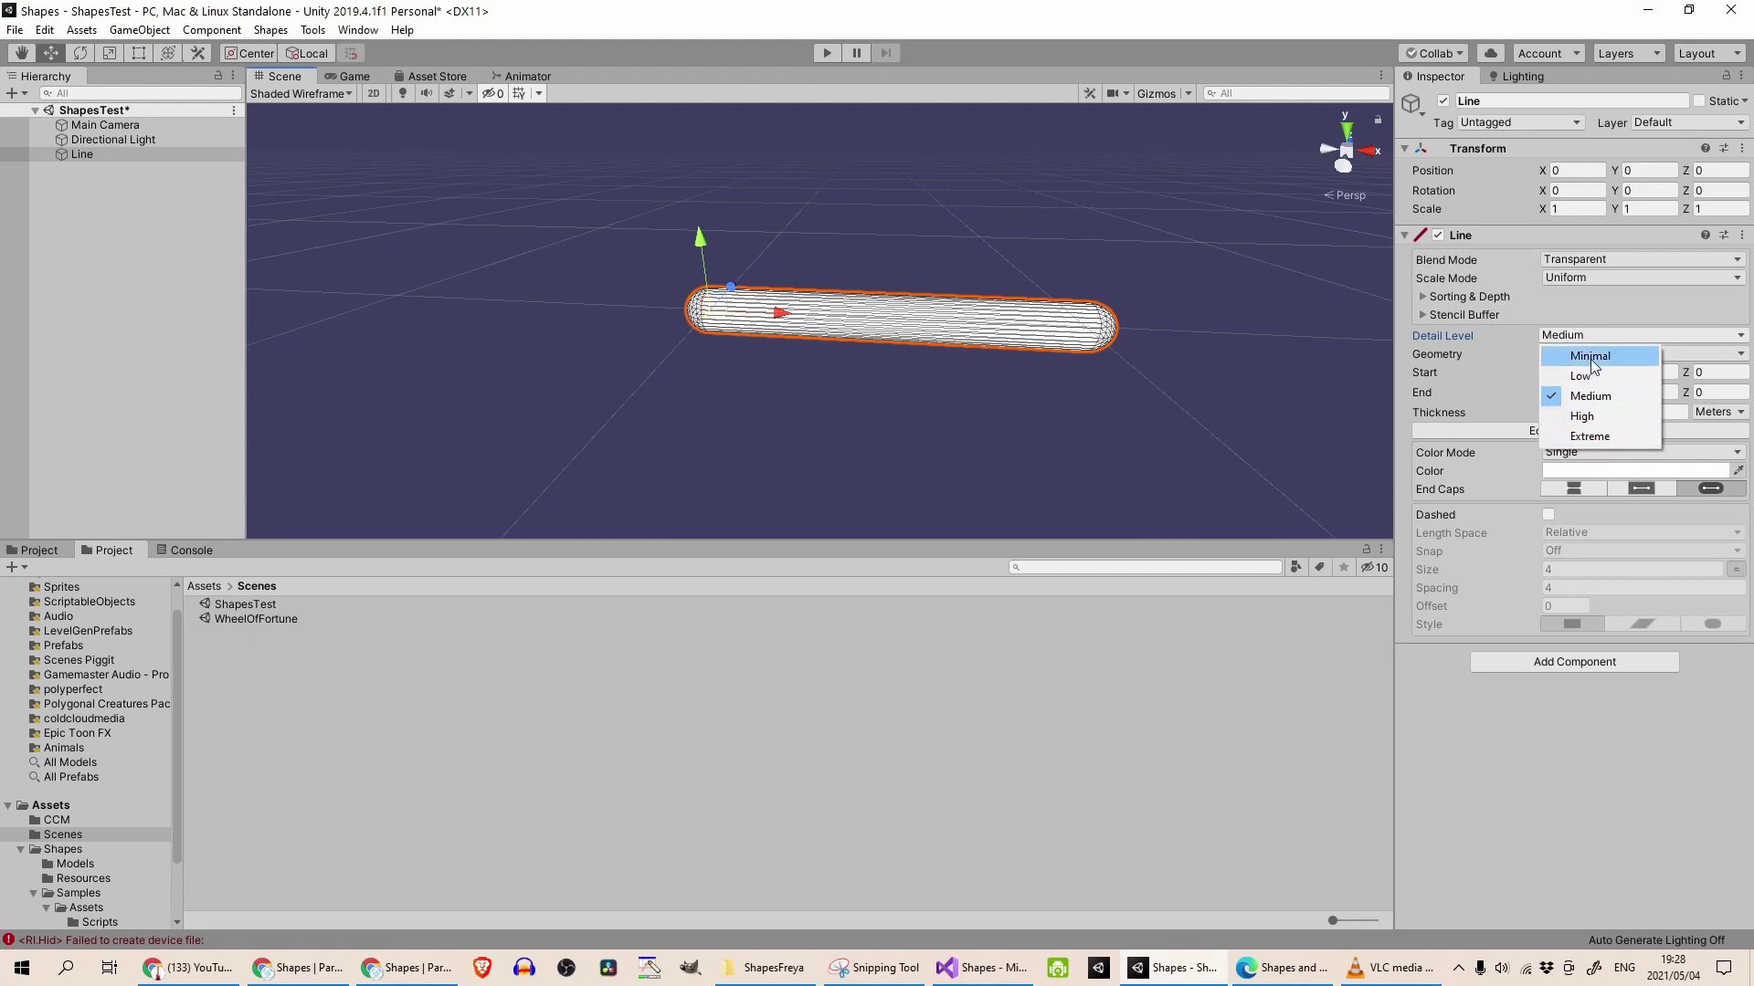
{"action": "left_click", "coordinate": [1589, 358]}
{"action": "scroll", "coordinate": [892, 370], "scroll_direction": "down", "scroll_amount": 3}
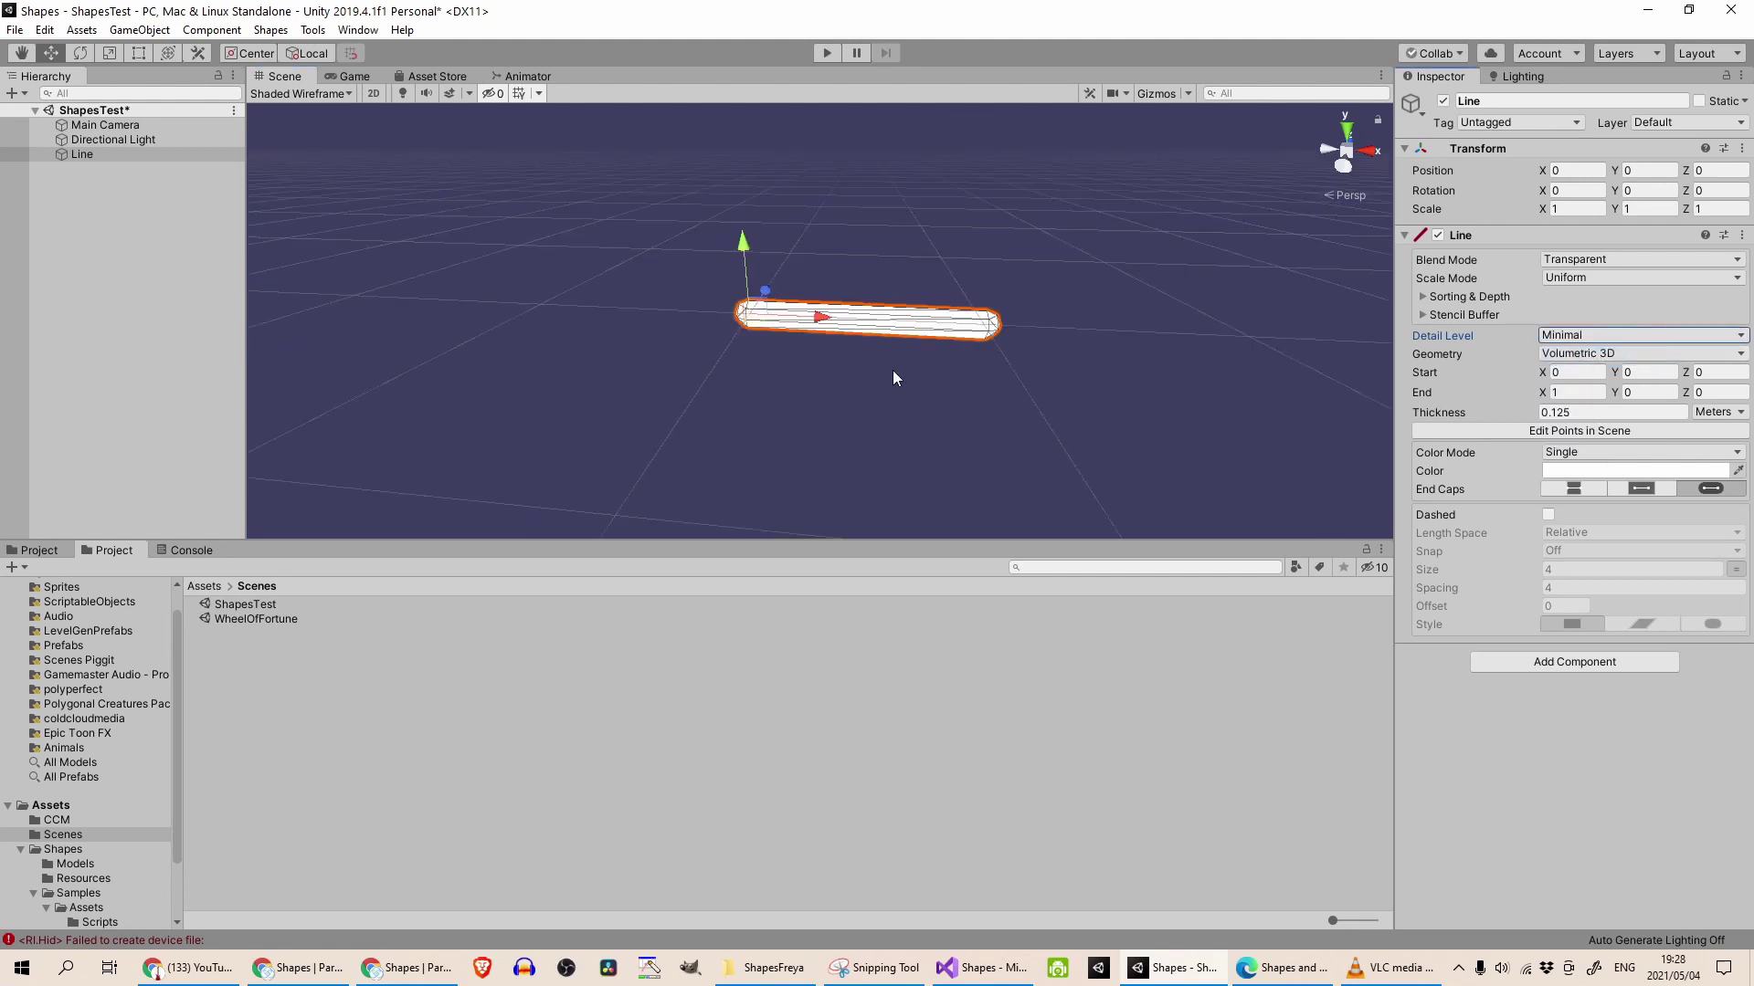
{"action": "left_click", "coordinate": [1550, 338]}
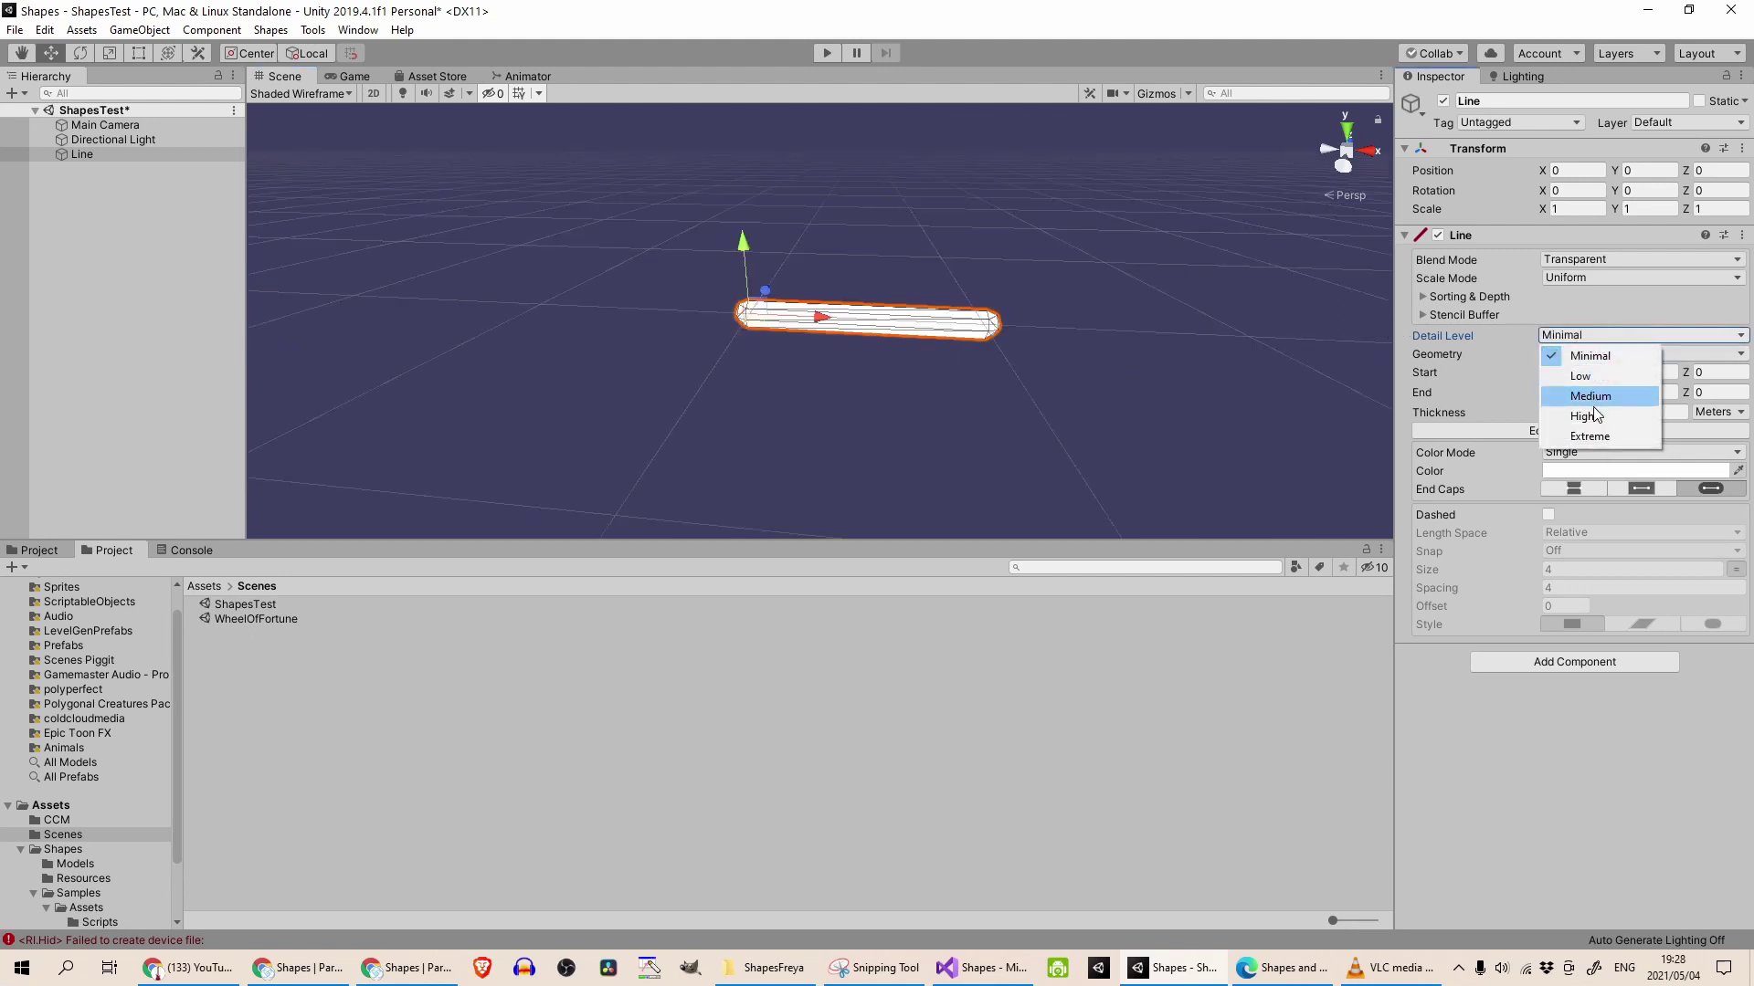
{"action": "left_click", "coordinate": [1582, 390]}
{"action": "left_click", "coordinate": [1591, 336]}
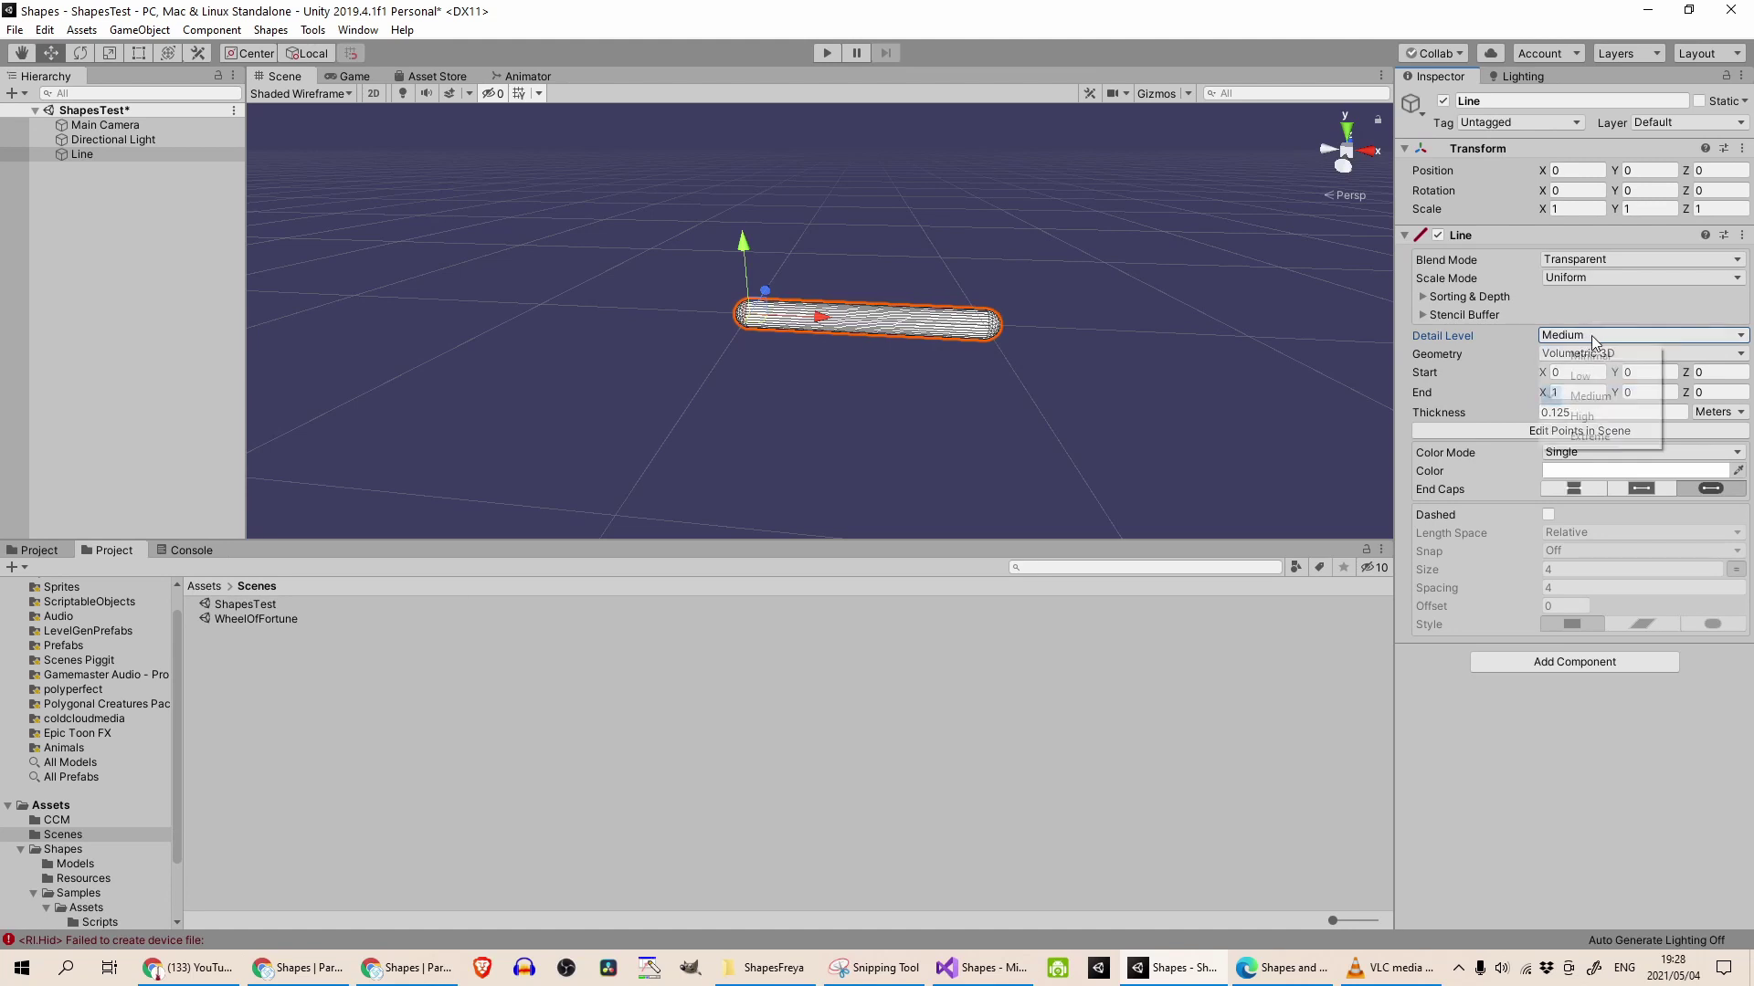
{"action": "left_click", "coordinate": [1566, 435]}
{"action": "scroll", "coordinate": [1063, 387], "scroll_direction": "up", "scroll_amount": 2}
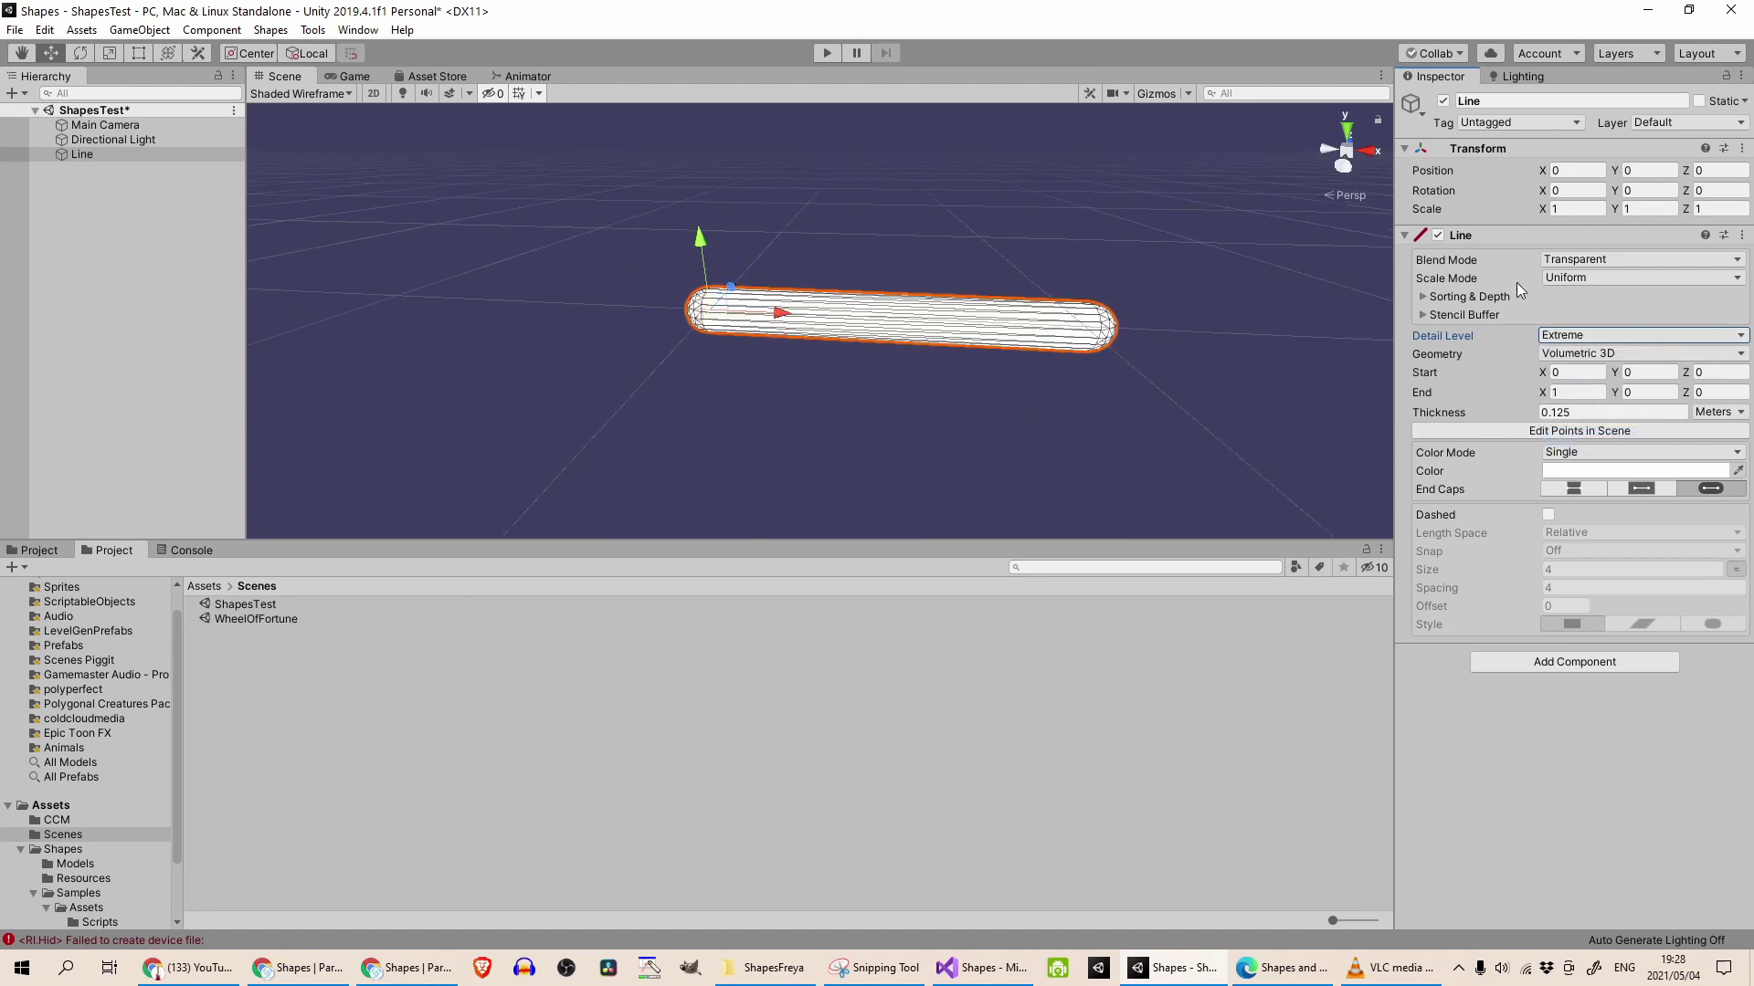
{"action": "left_click", "coordinate": [1539, 336]}
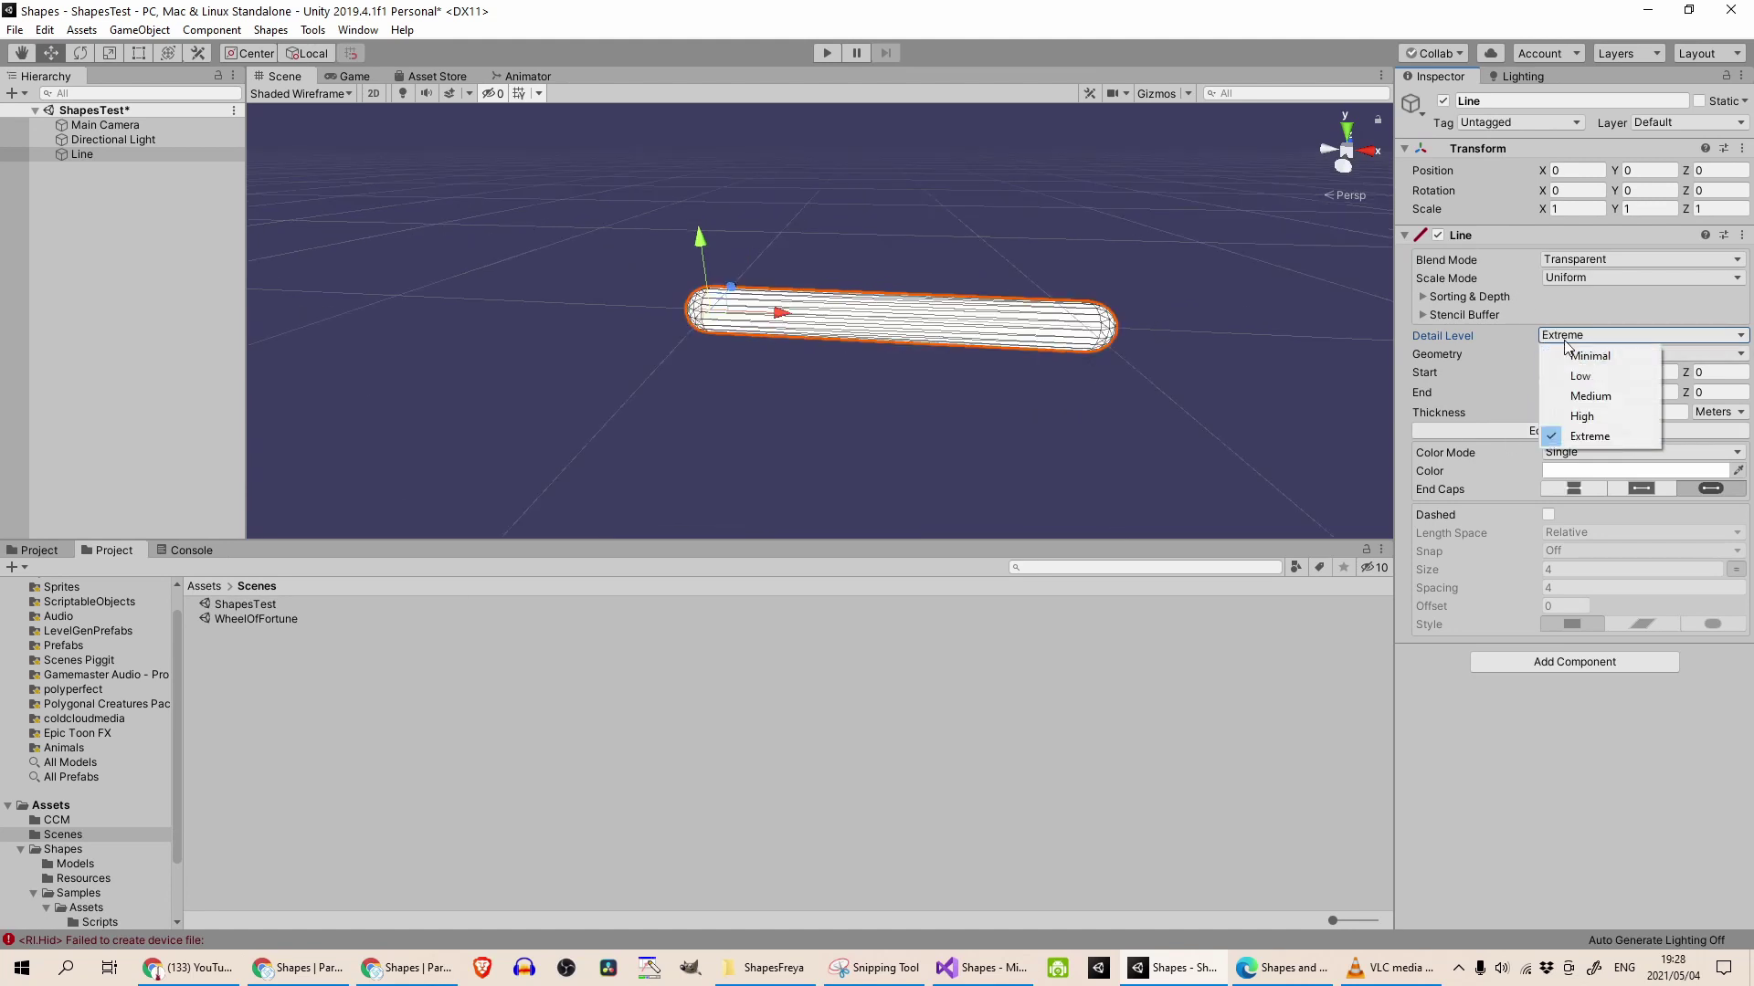
{"action": "left_click", "coordinate": [1580, 393]}
Set the line's start X to -0.36, end X to 0.86 and thickness 0.36.
{"action": "mouse_move", "coordinate": [1544, 374]}
{"action": "left_mouse_down"}
{"action": "mouse_move", "coordinate": [1518, 371]}
{"action": "mouse_move", "coordinate": [1557, 374]}
{"action": "left_mouse_up"}
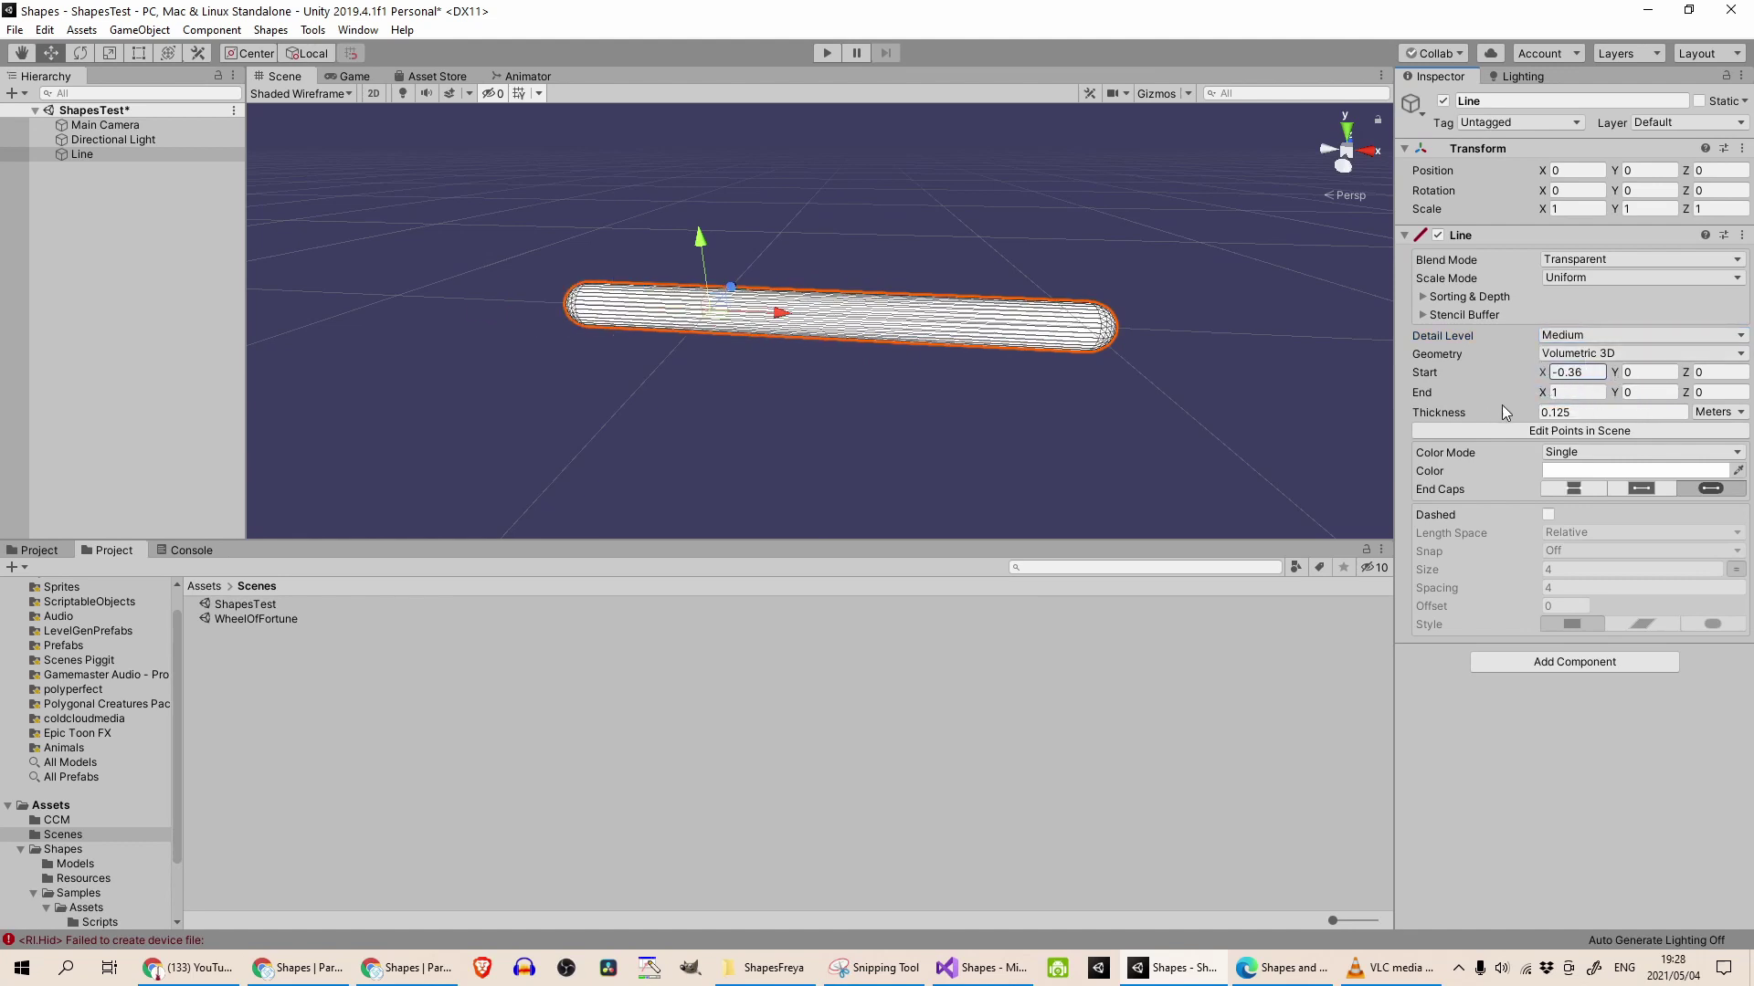
{"action": "mouse_move", "coordinate": [1542, 393]}
{"action": "left_mouse_down"}
{"action": "mouse_move", "coordinate": [1594, 391]}
{"action": "mouse_move", "coordinate": [1566, 376]}
{"action": "left_mouse_up"}
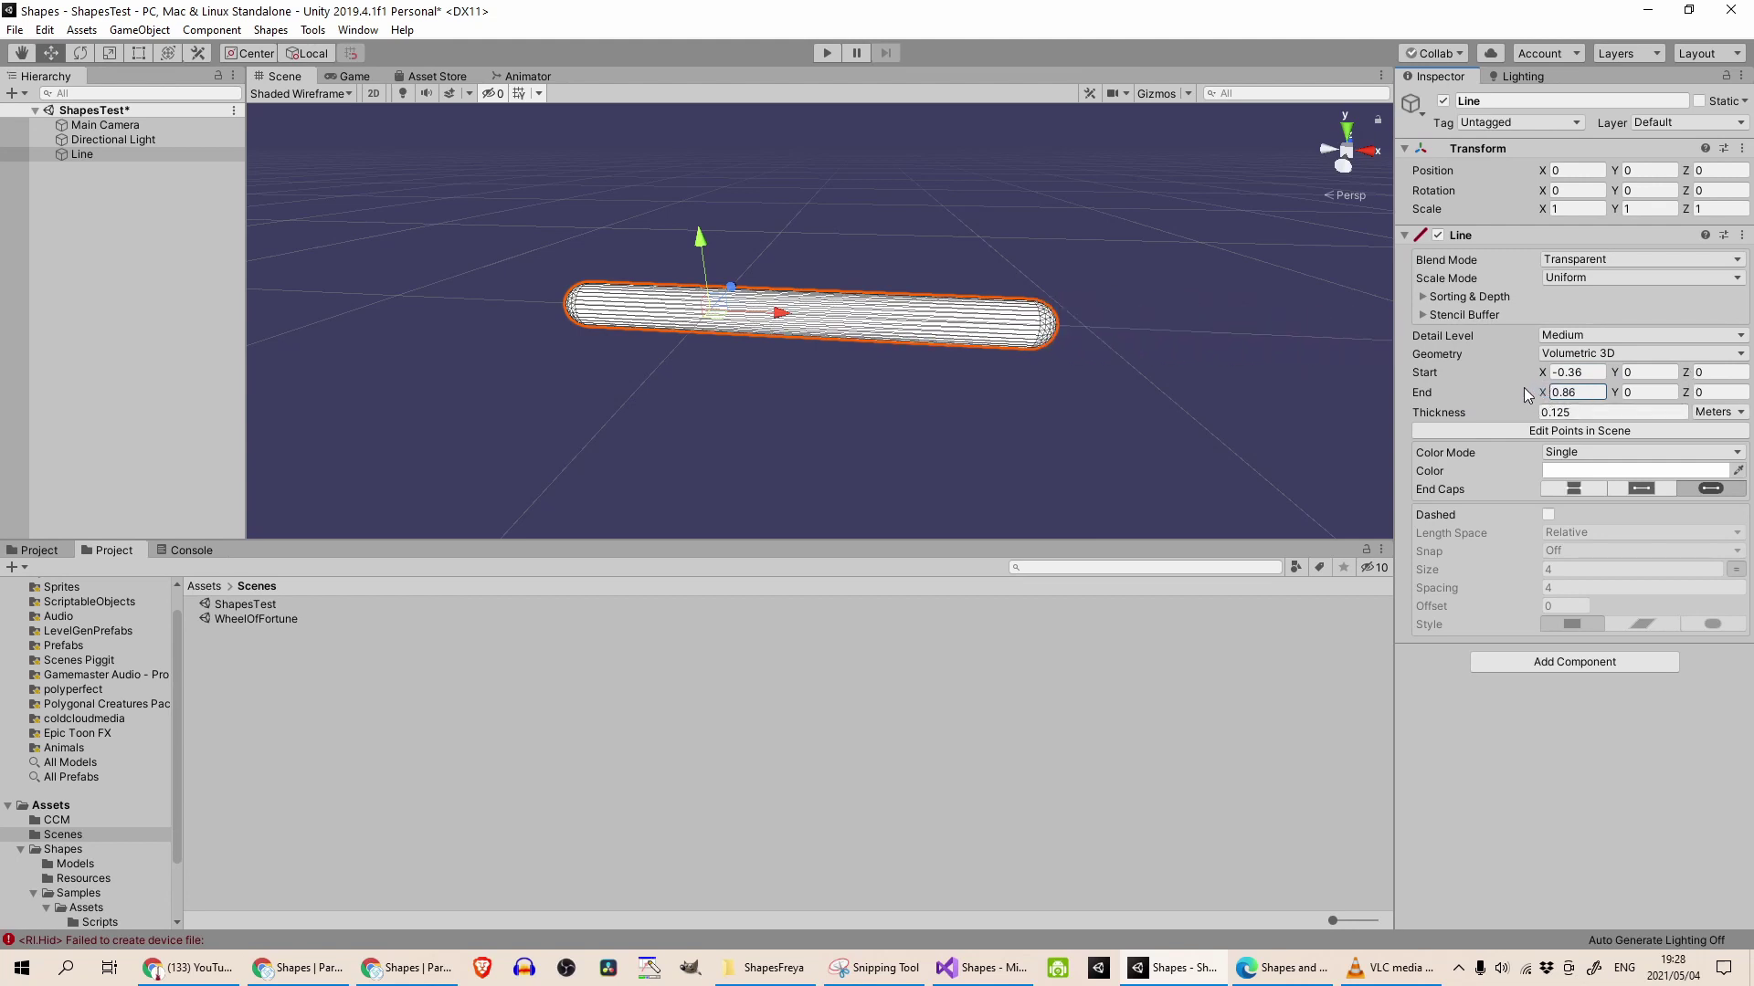
{"action": "mouse_move", "coordinate": [1450, 411]}
{"action": "left_mouse_down"}
{"action": "mouse_move", "coordinate": [1484, 418]}
{"action": "mouse_move", "coordinate": [1451, 430]}
{"action": "left_mouse_up"}
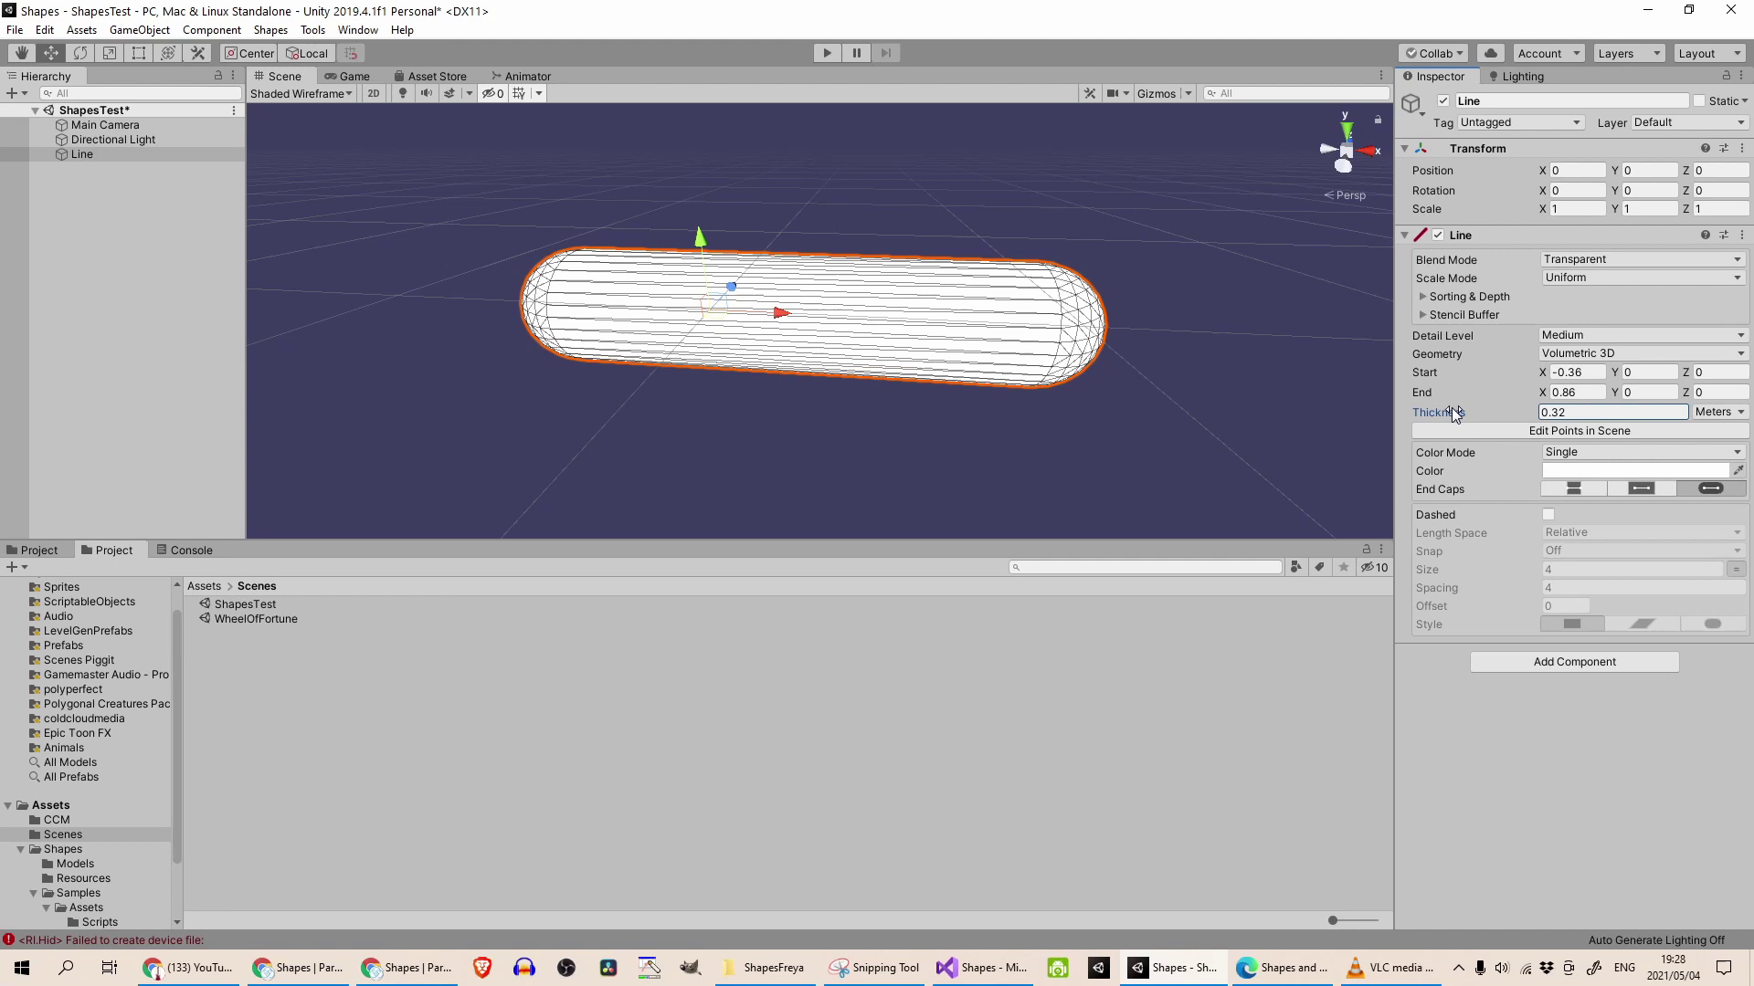
{"action": "left_click_drag", "start_coordinate": [1450, 408], "coordinate": [1459, 413]}
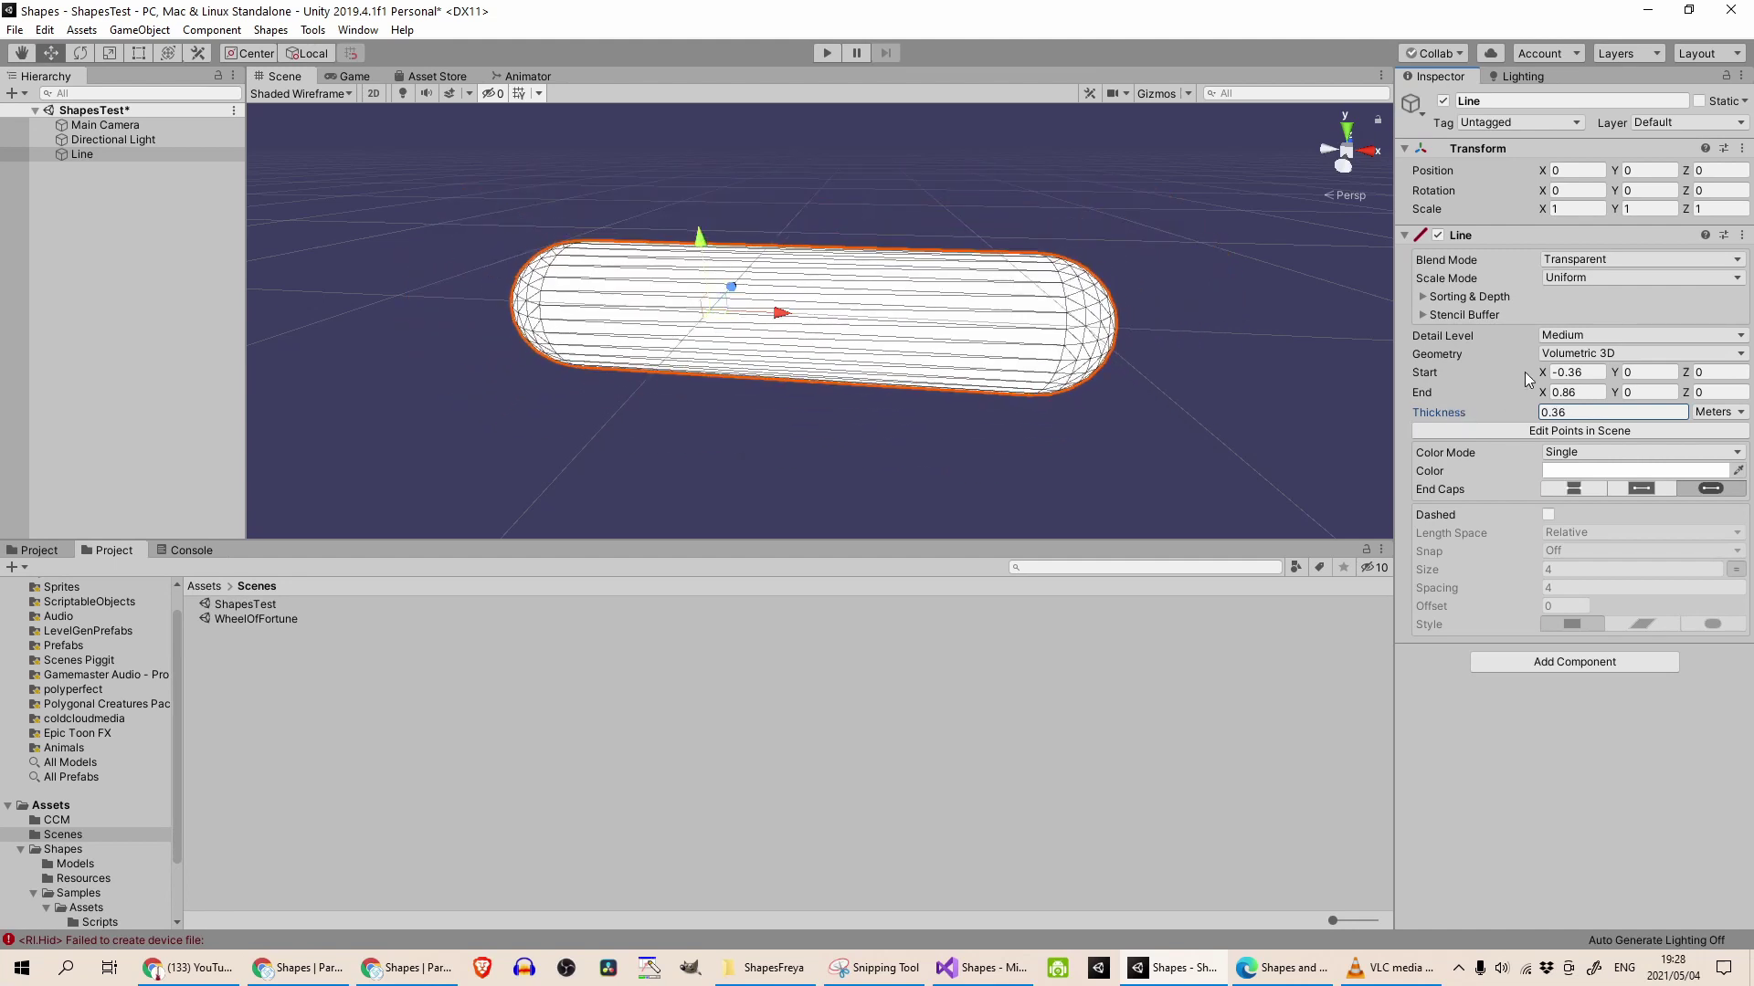
Raise and lengthen the end point to X 1.413697 in the Scene, then thin to 0.29.
{"action": "left_click", "coordinate": [1527, 433]}
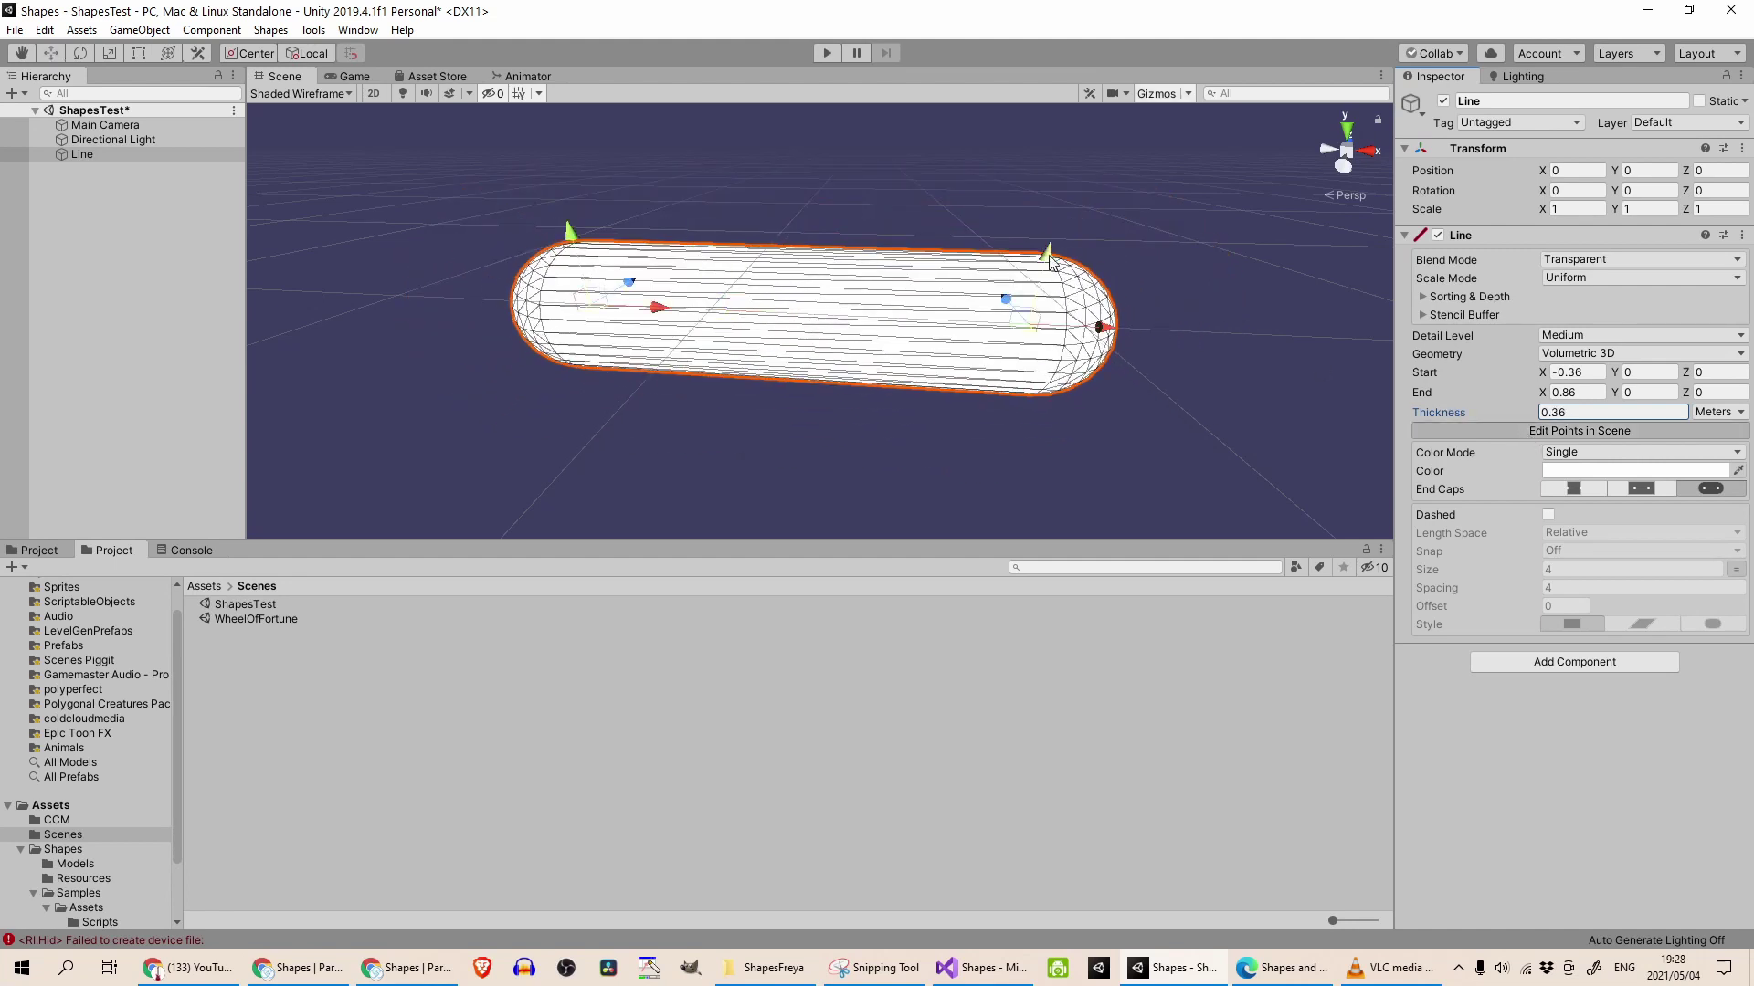
{"action": "mouse_move", "coordinate": [1048, 254]}
{"action": "left_mouse_down"}
{"action": "mouse_move", "coordinate": [1061, 150]}
{"action": "mouse_move", "coordinate": [1036, 249]}
{"action": "left_mouse_up"}
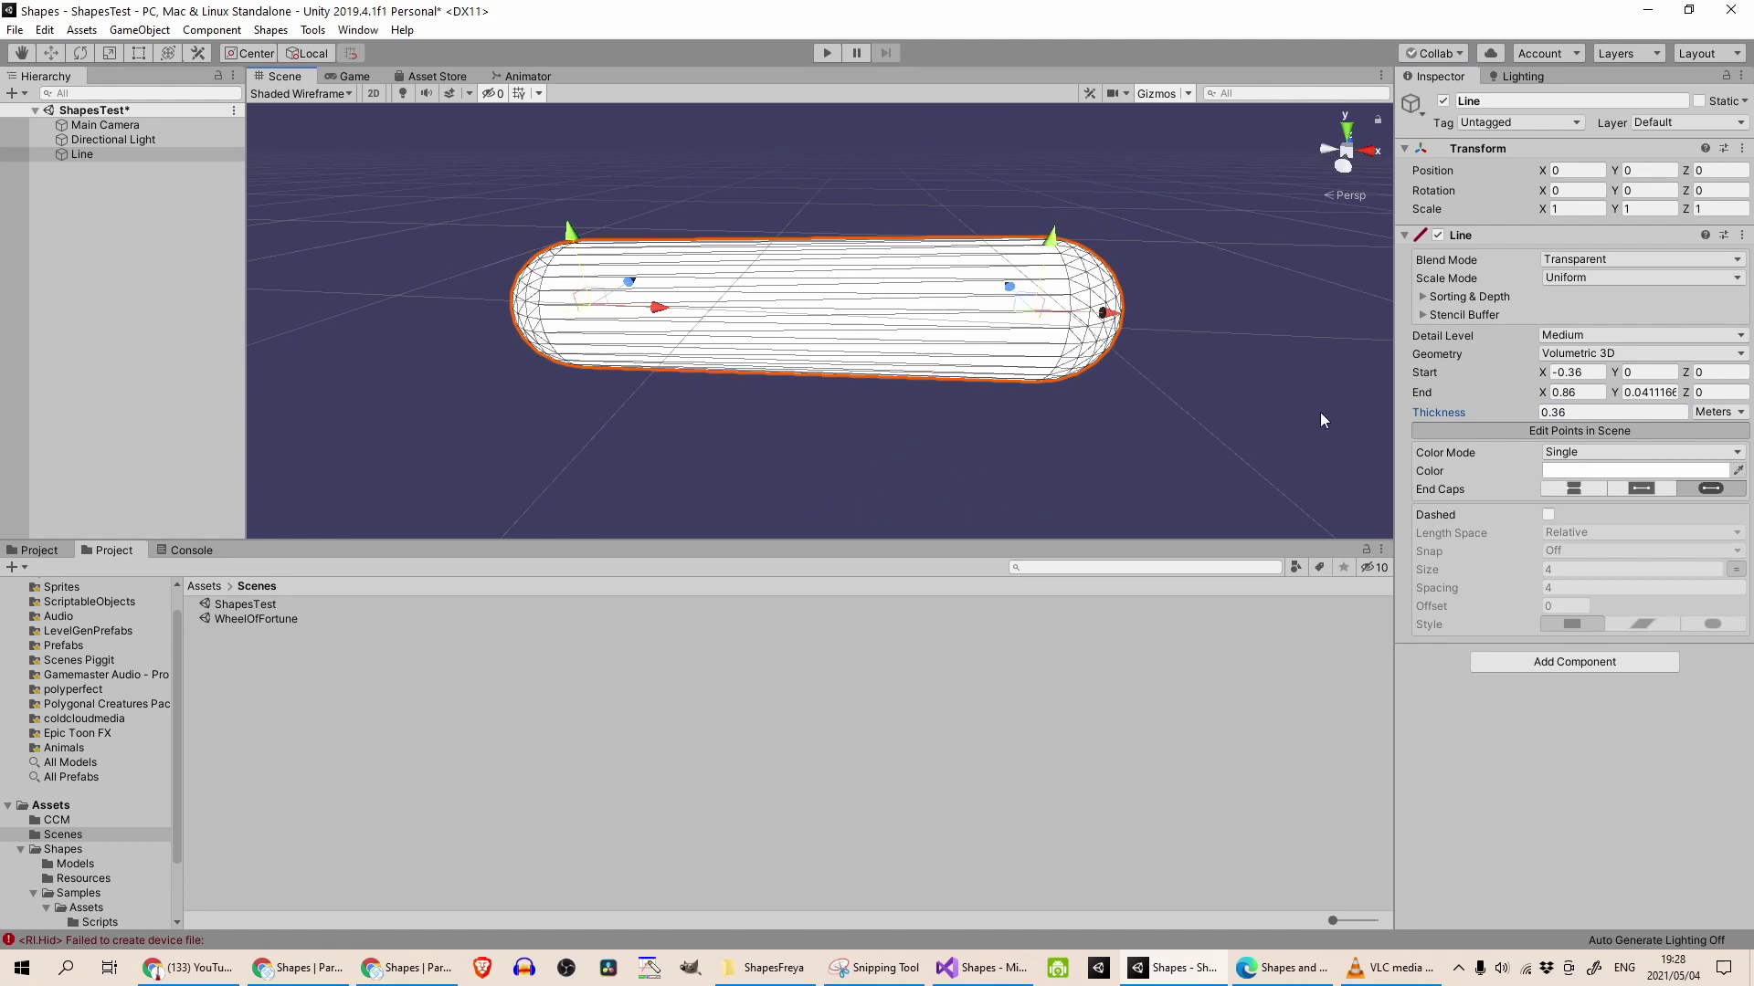
{"action": "scroll", "coordinate": [1319, 412], "scroll_direction": "down", "scroll_amount": 3}
{"action": "left_click_drag", "start_coordinate": [1319, 413], "coordinate": [1160, 320], "text": "alt"}
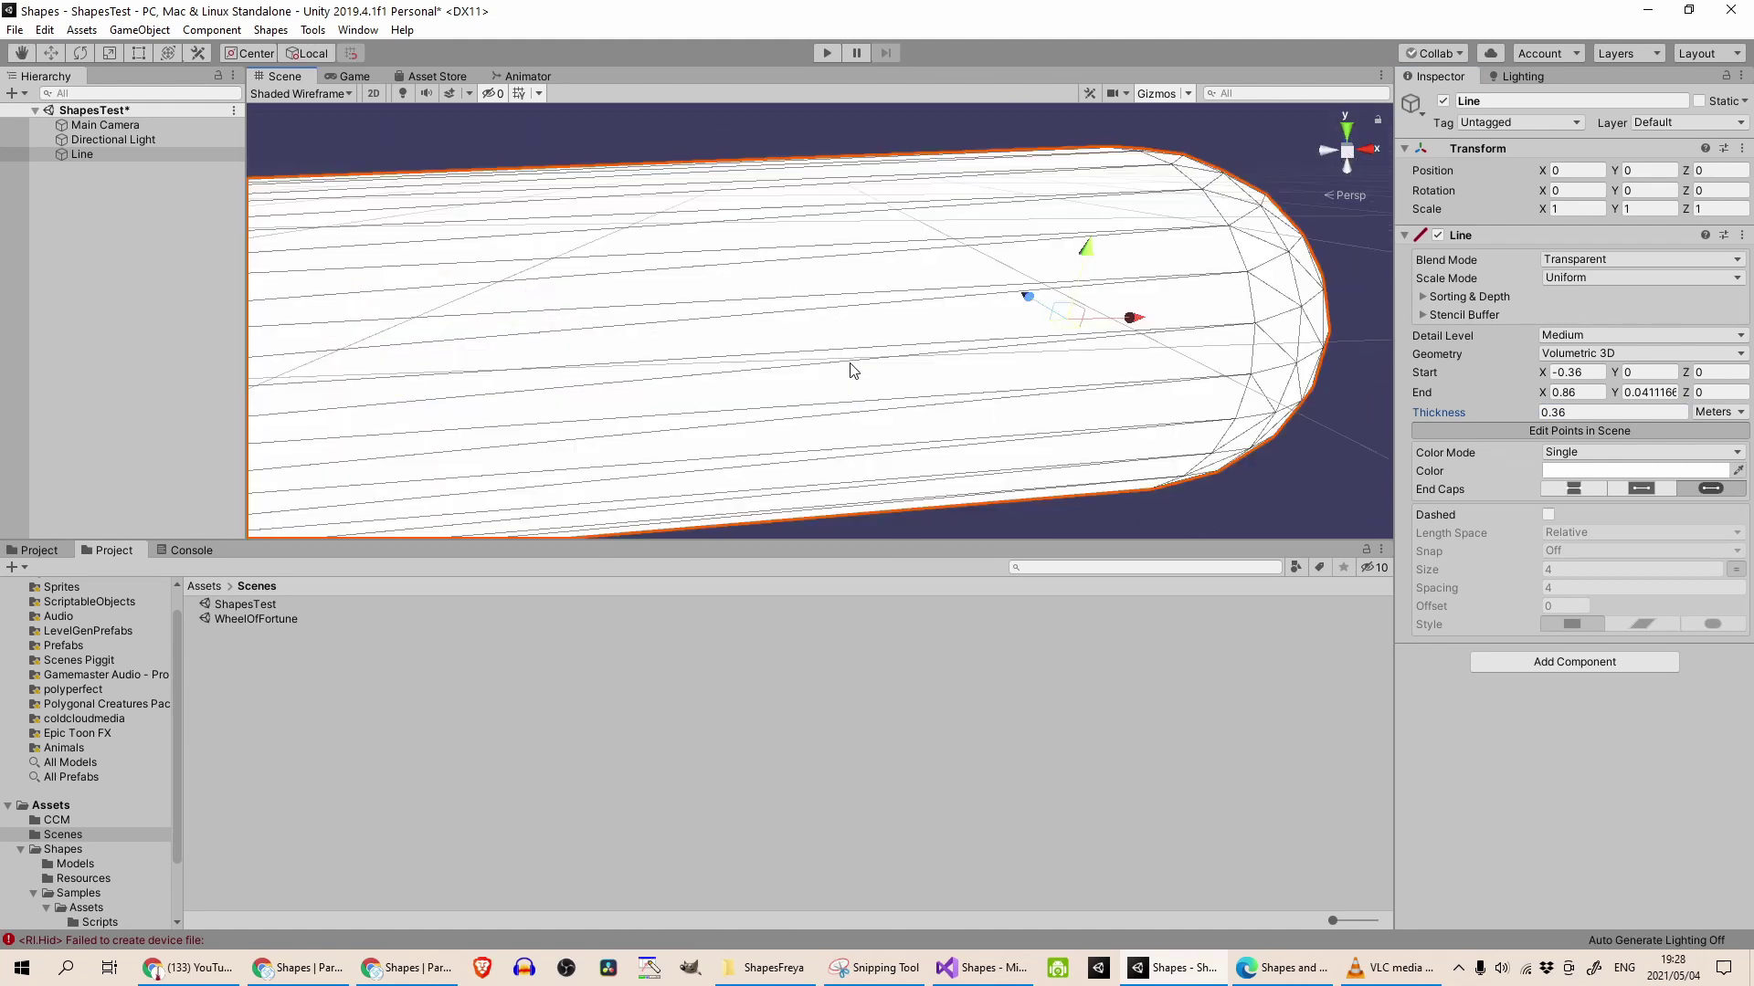
{"action": "left_click_drag", "start_coordinate": [952, 318], "coordinate": [1138, 378]}
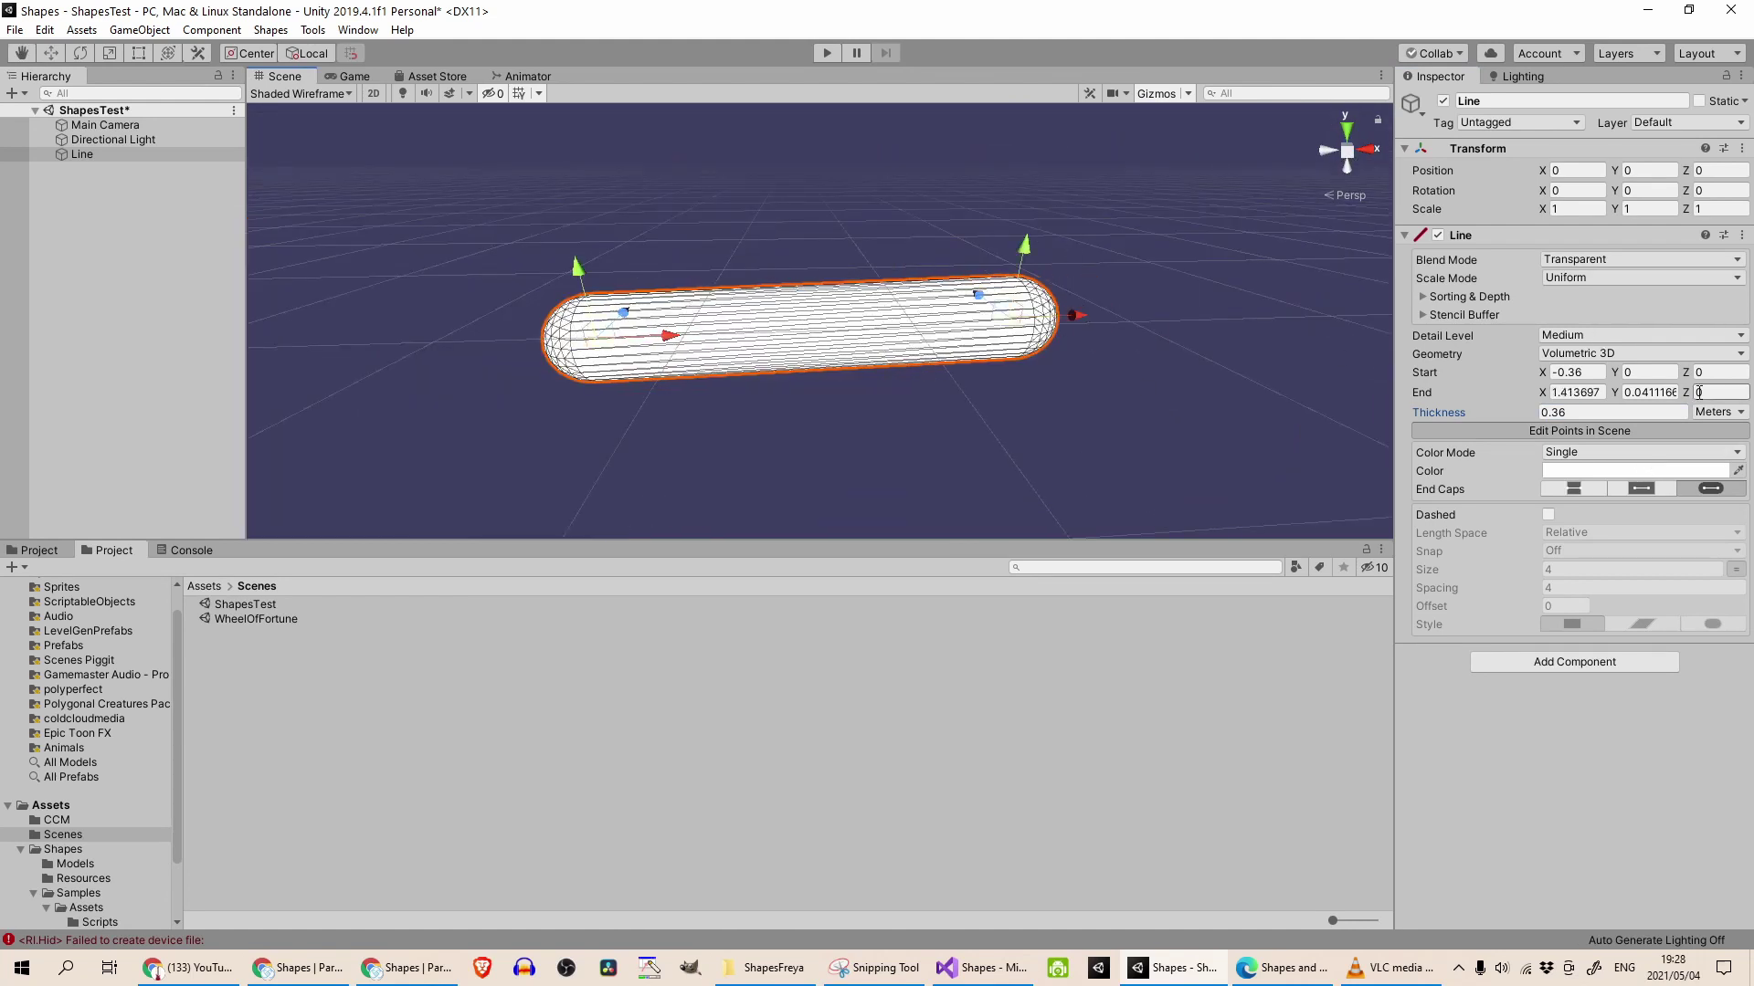
{"action": "mouse_move", "coordinate": [1438, 413]}
{"action": "left_mouse_down"}
{"action": "mouse_move", "coordinate": [1466, 425]}
{"action": "mouse_move", "coordinate": [1447, 426]}
{"action": "left_mouse_up"}
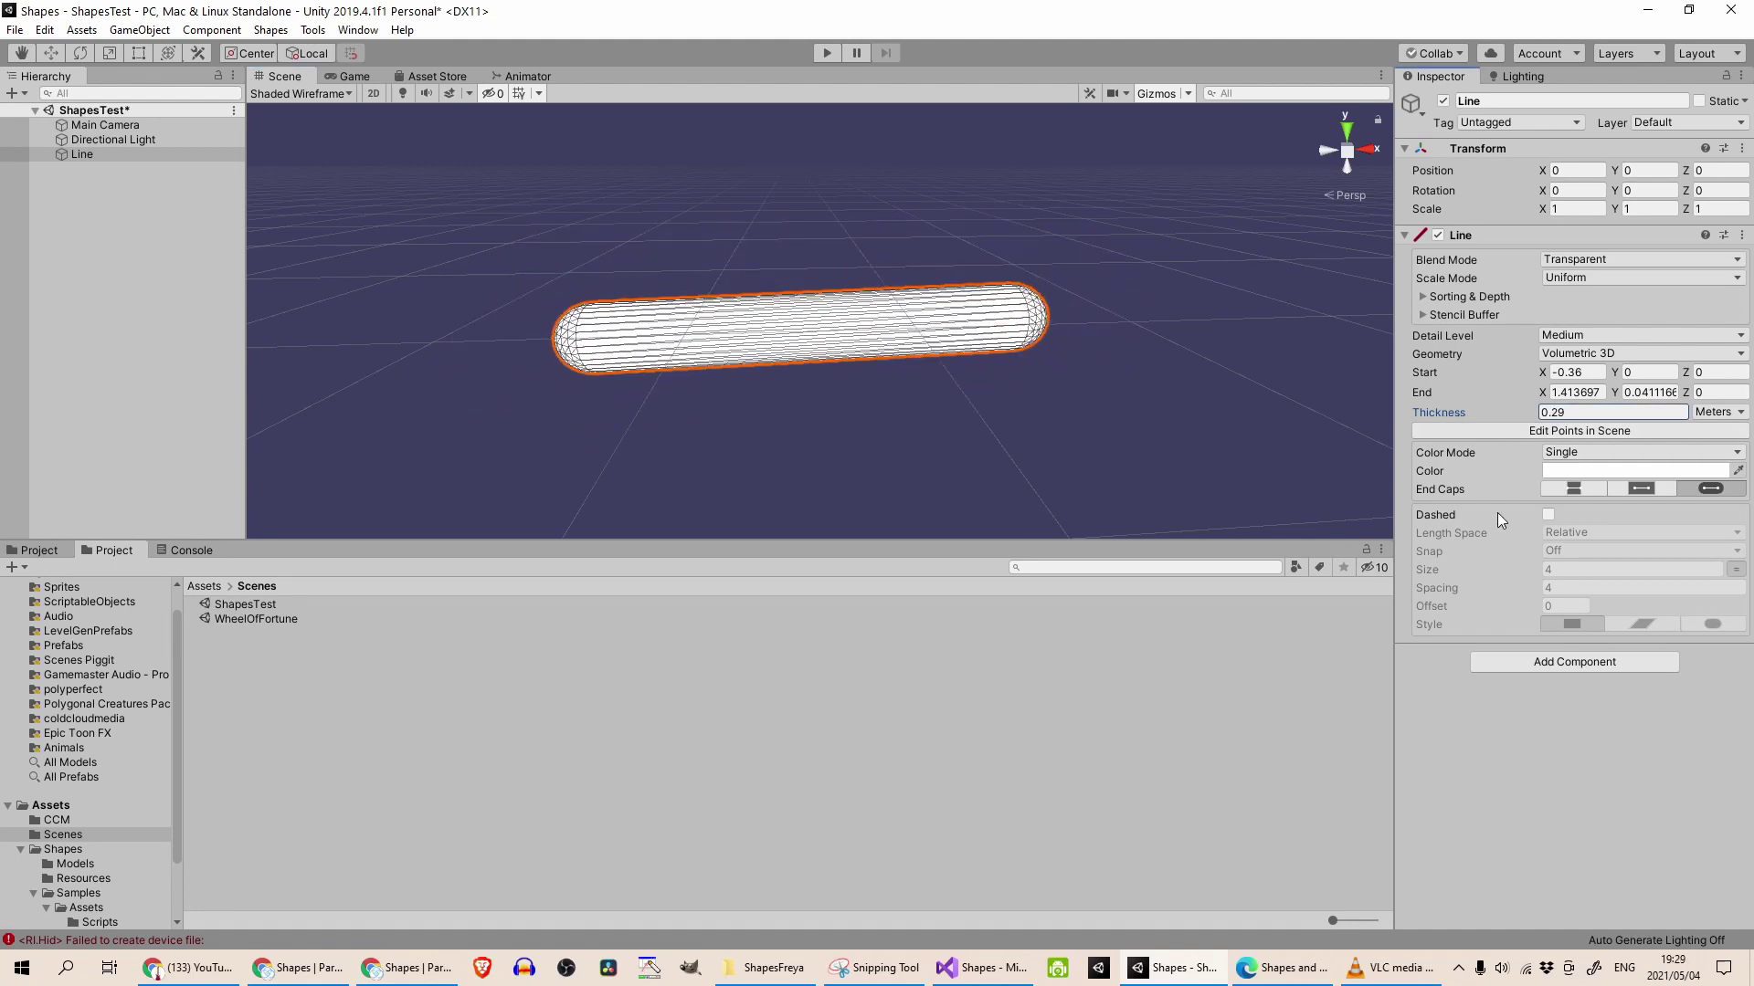
Set Color Mode to Double, fading from pink to vivid green.
{"action": "left_click", "coordinate": [1584, 457]}
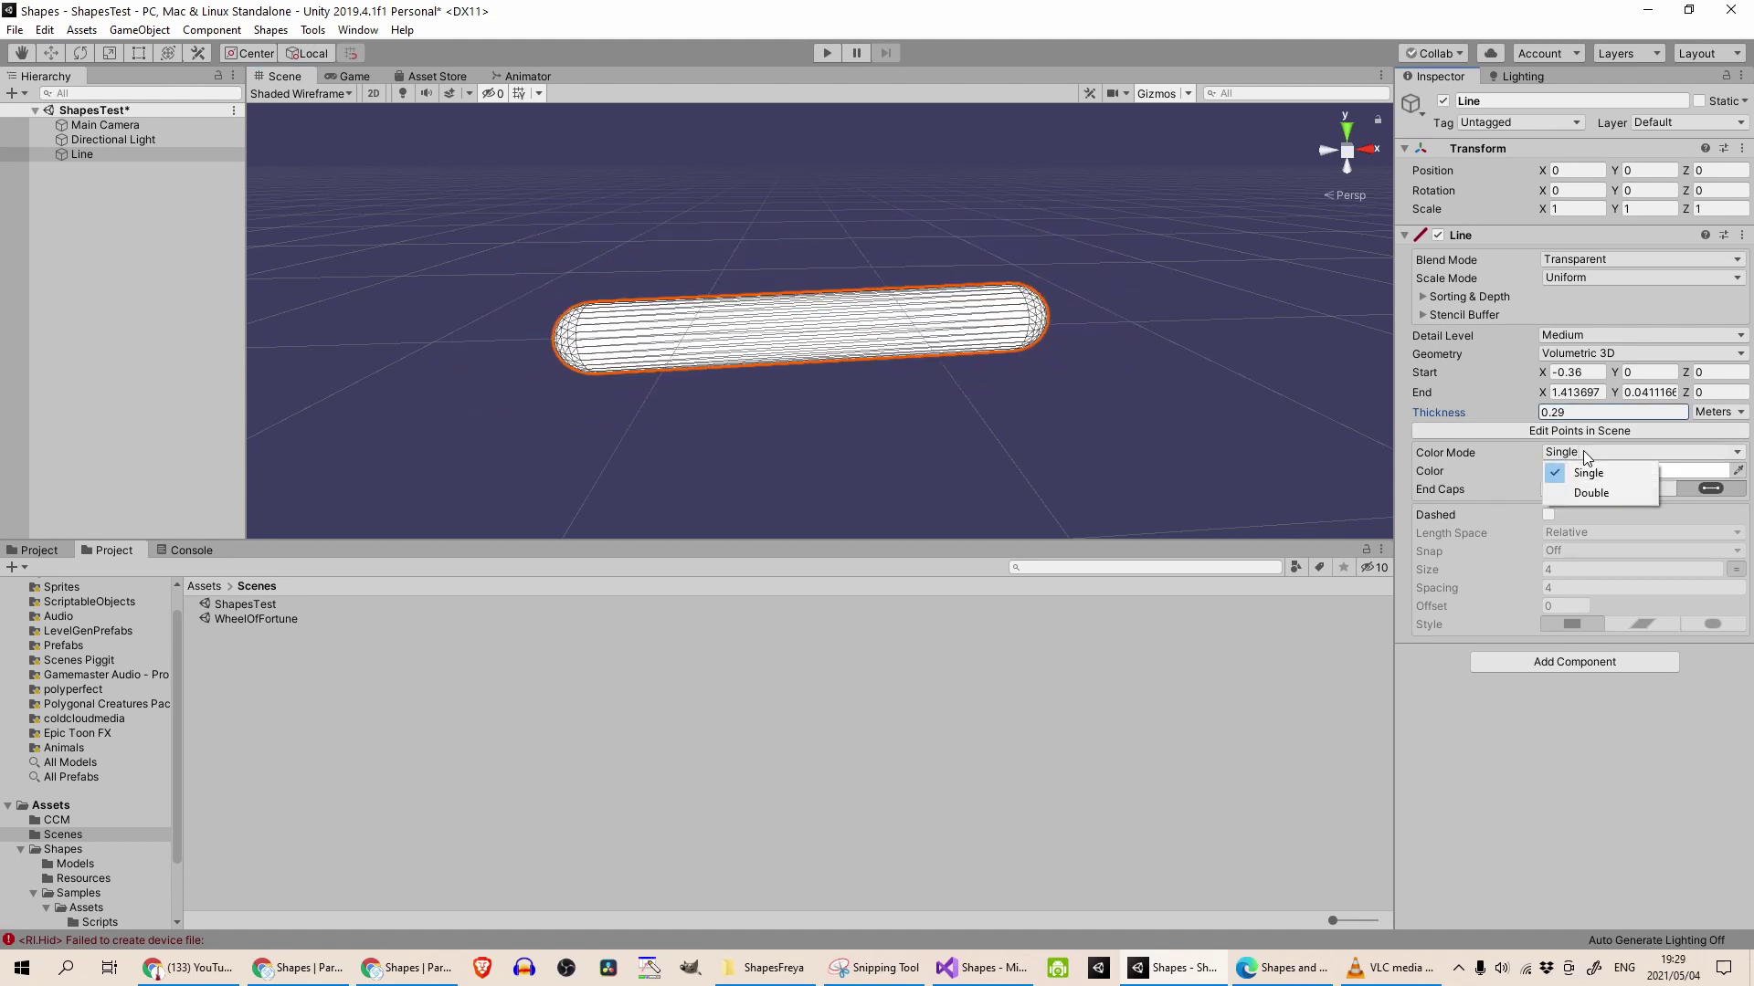
{"action": "left_click", "coordinate": [1592, 486]}
{"action": "left_click", "coordinate": [1561, 474]}
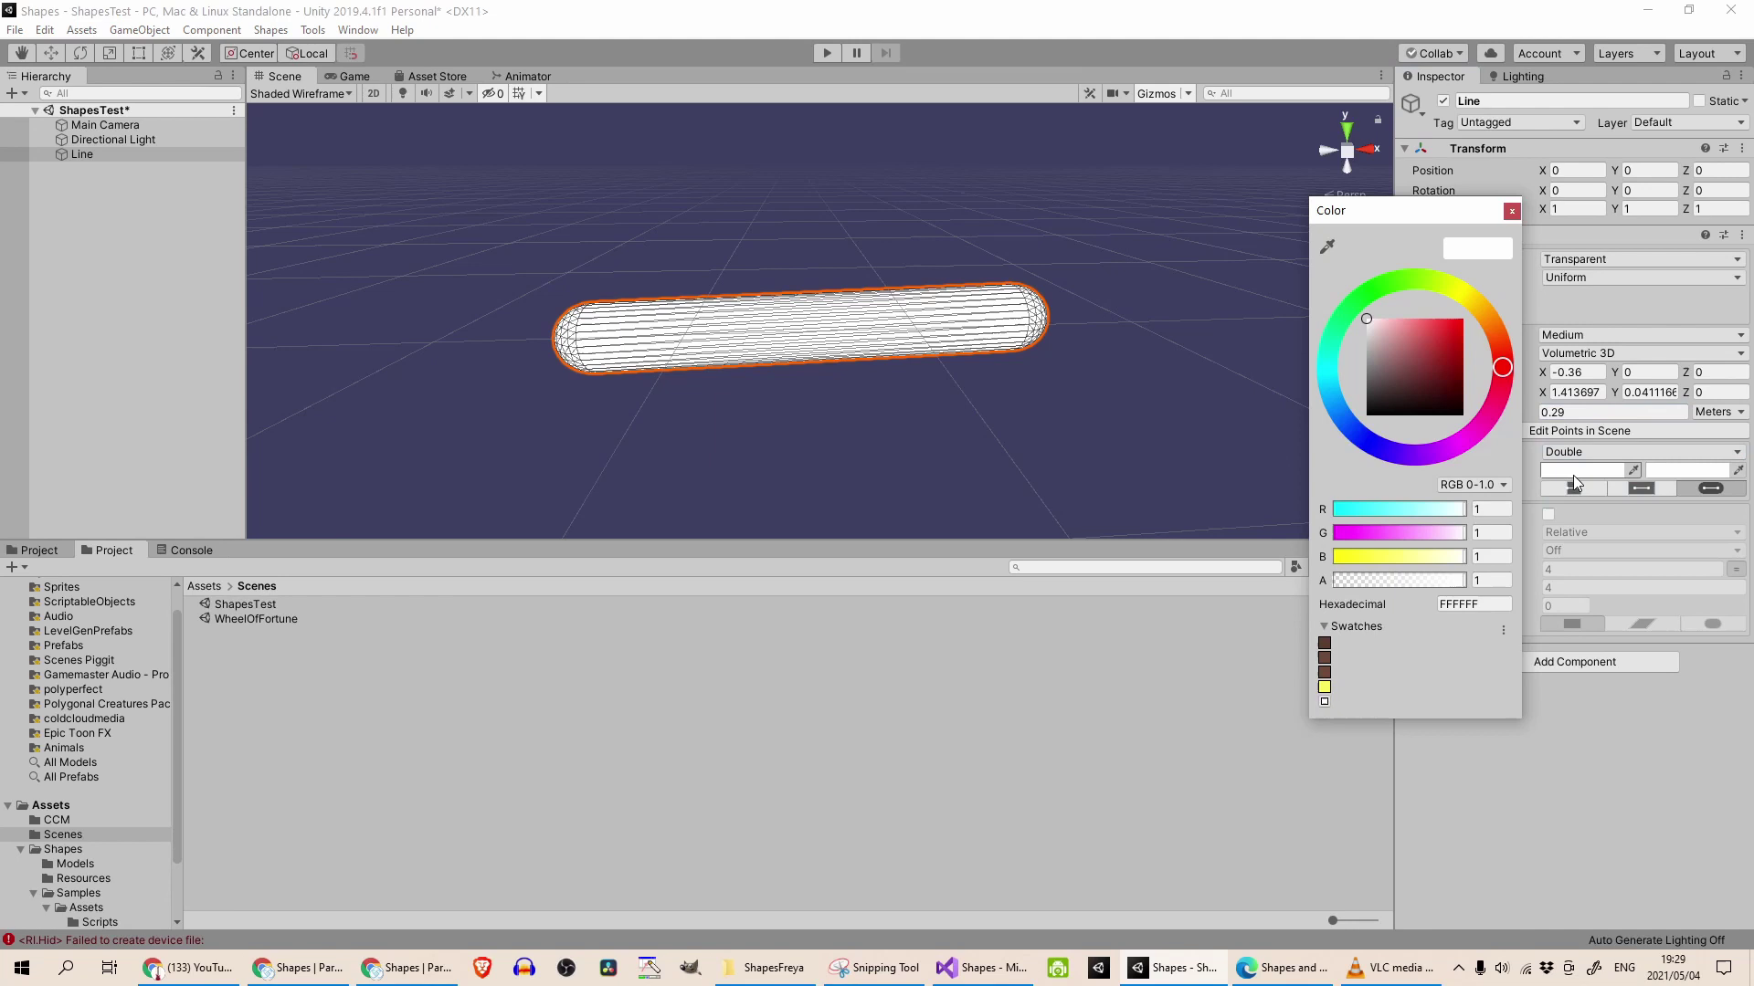
{"action": "left_click", "coordinate": [1404, 317]}
{"action": "left_click", "coordinate": [1516, 216]}
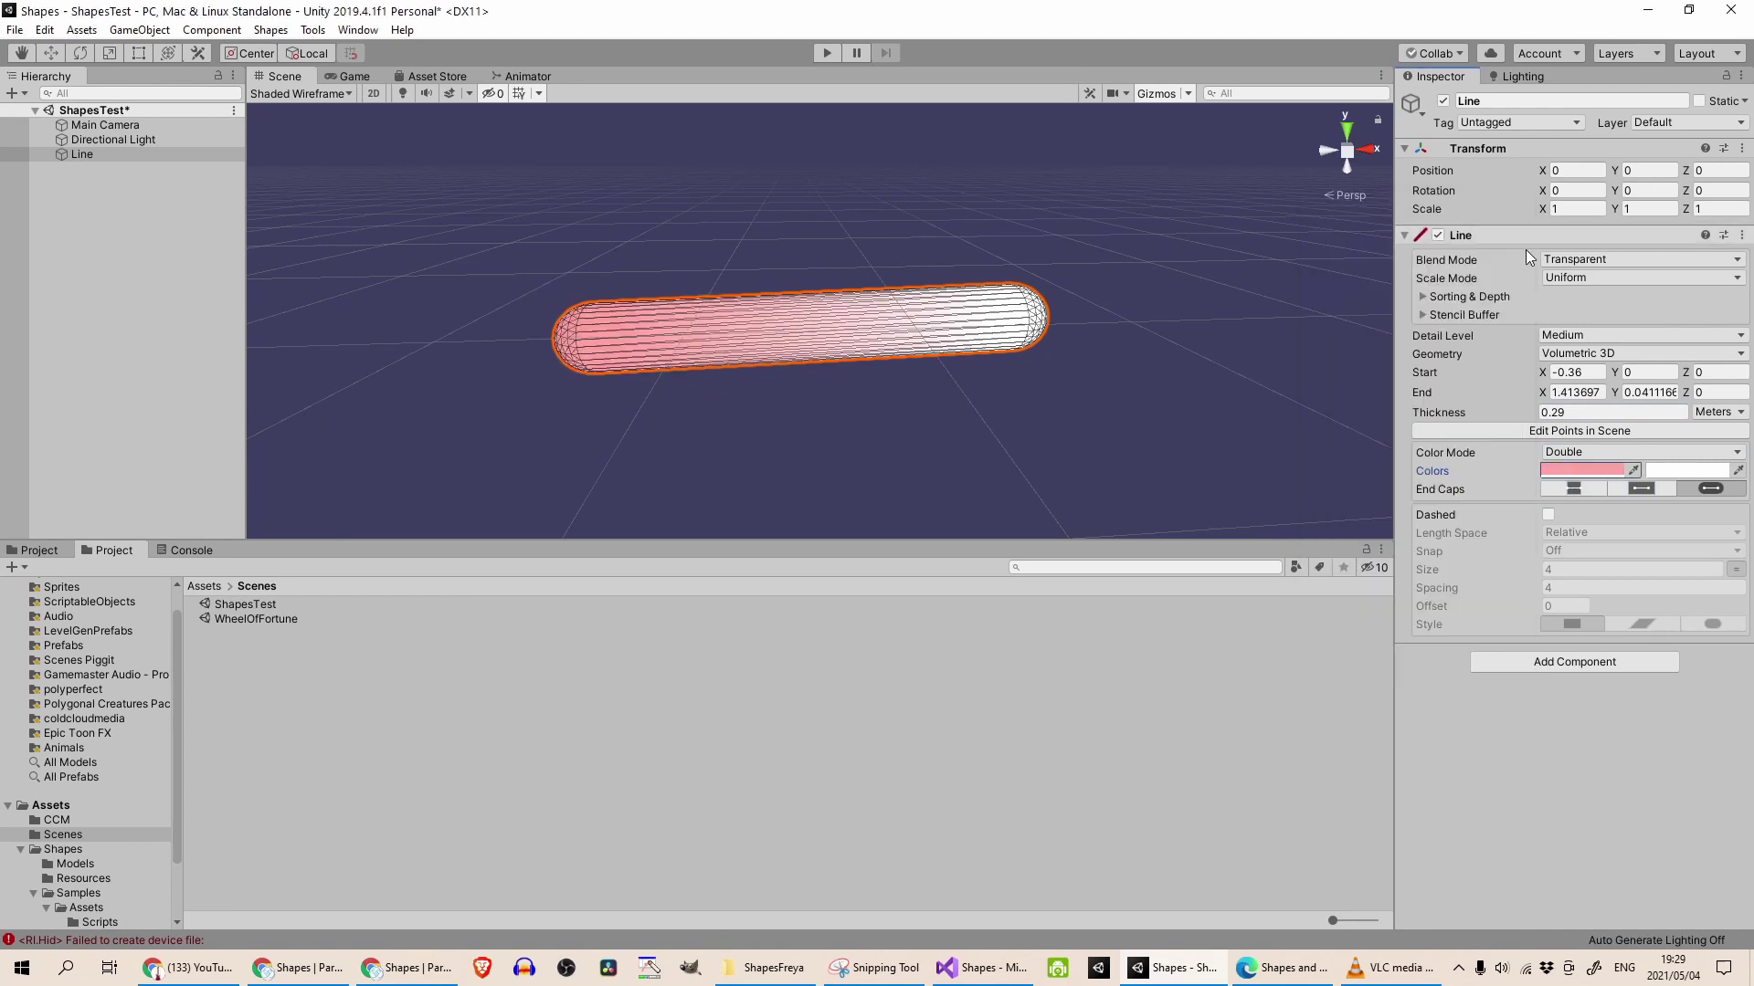
{"action": "left_click", "coordinate": [1663, 468]}
{"action": "left_click", "coordinate": [1409, 285]}
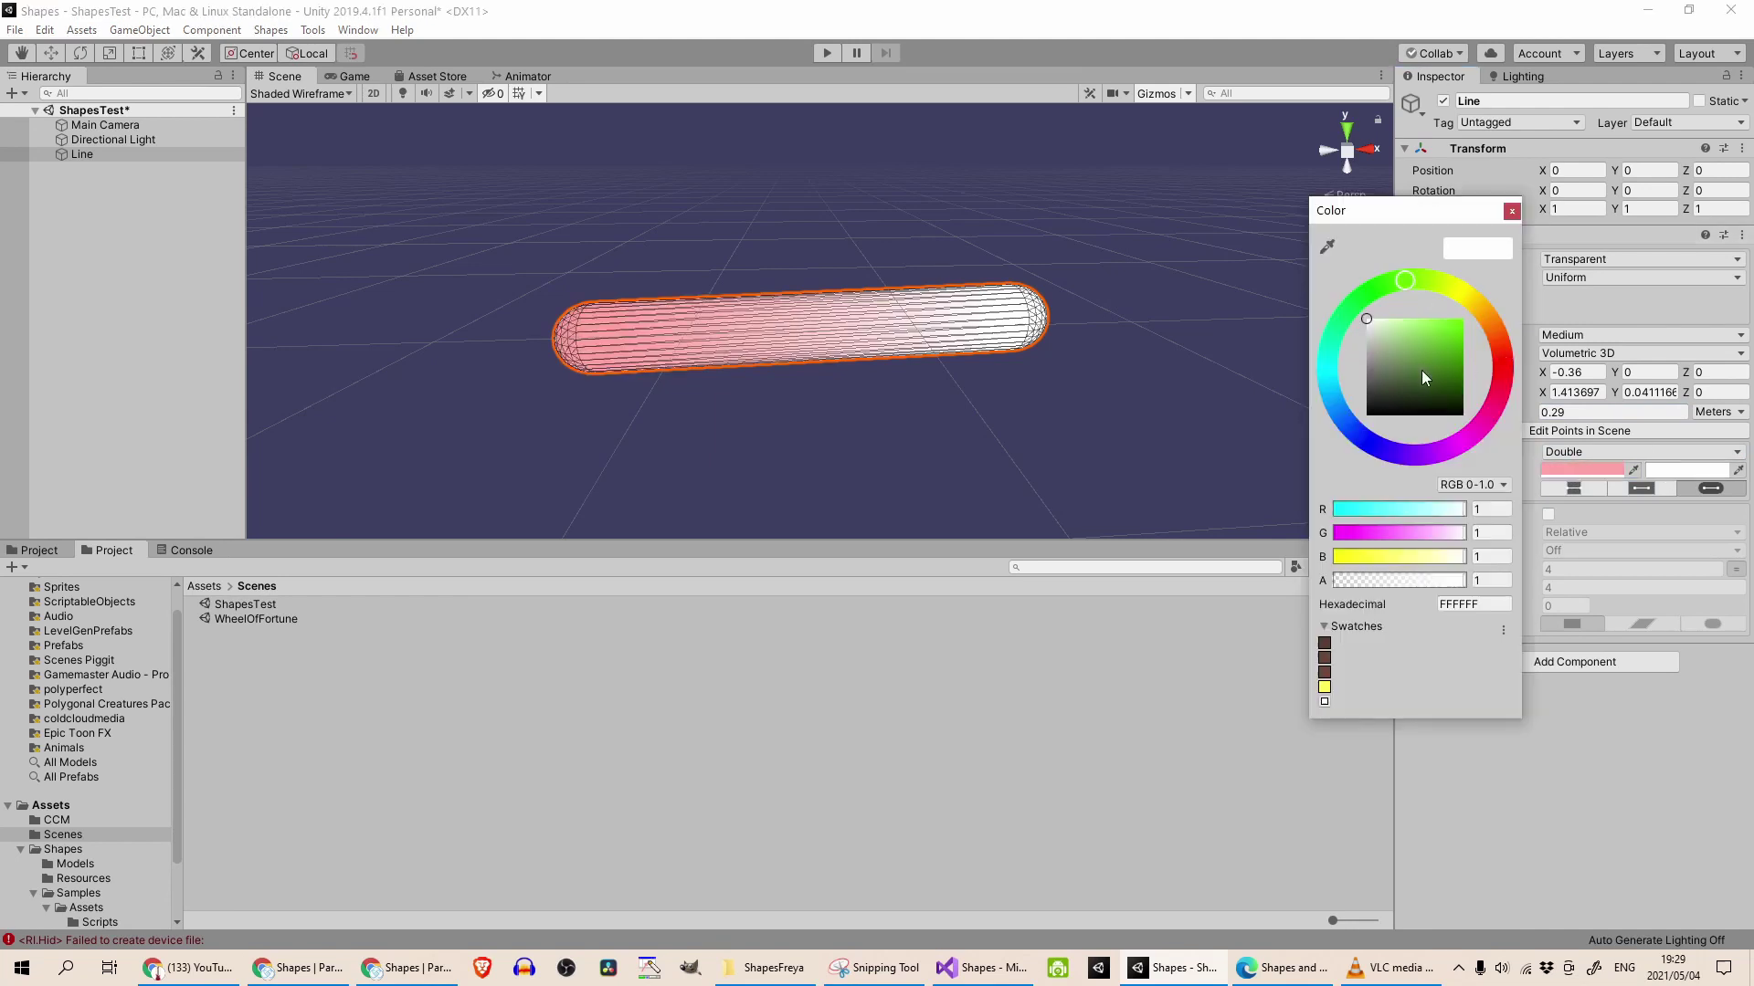
{"action": "left_click_drag", "start_coordinate": [1421, 370], "coordinate": [1518, 395]}
{"action": "left_click", "coordinate": [1455, 351]}
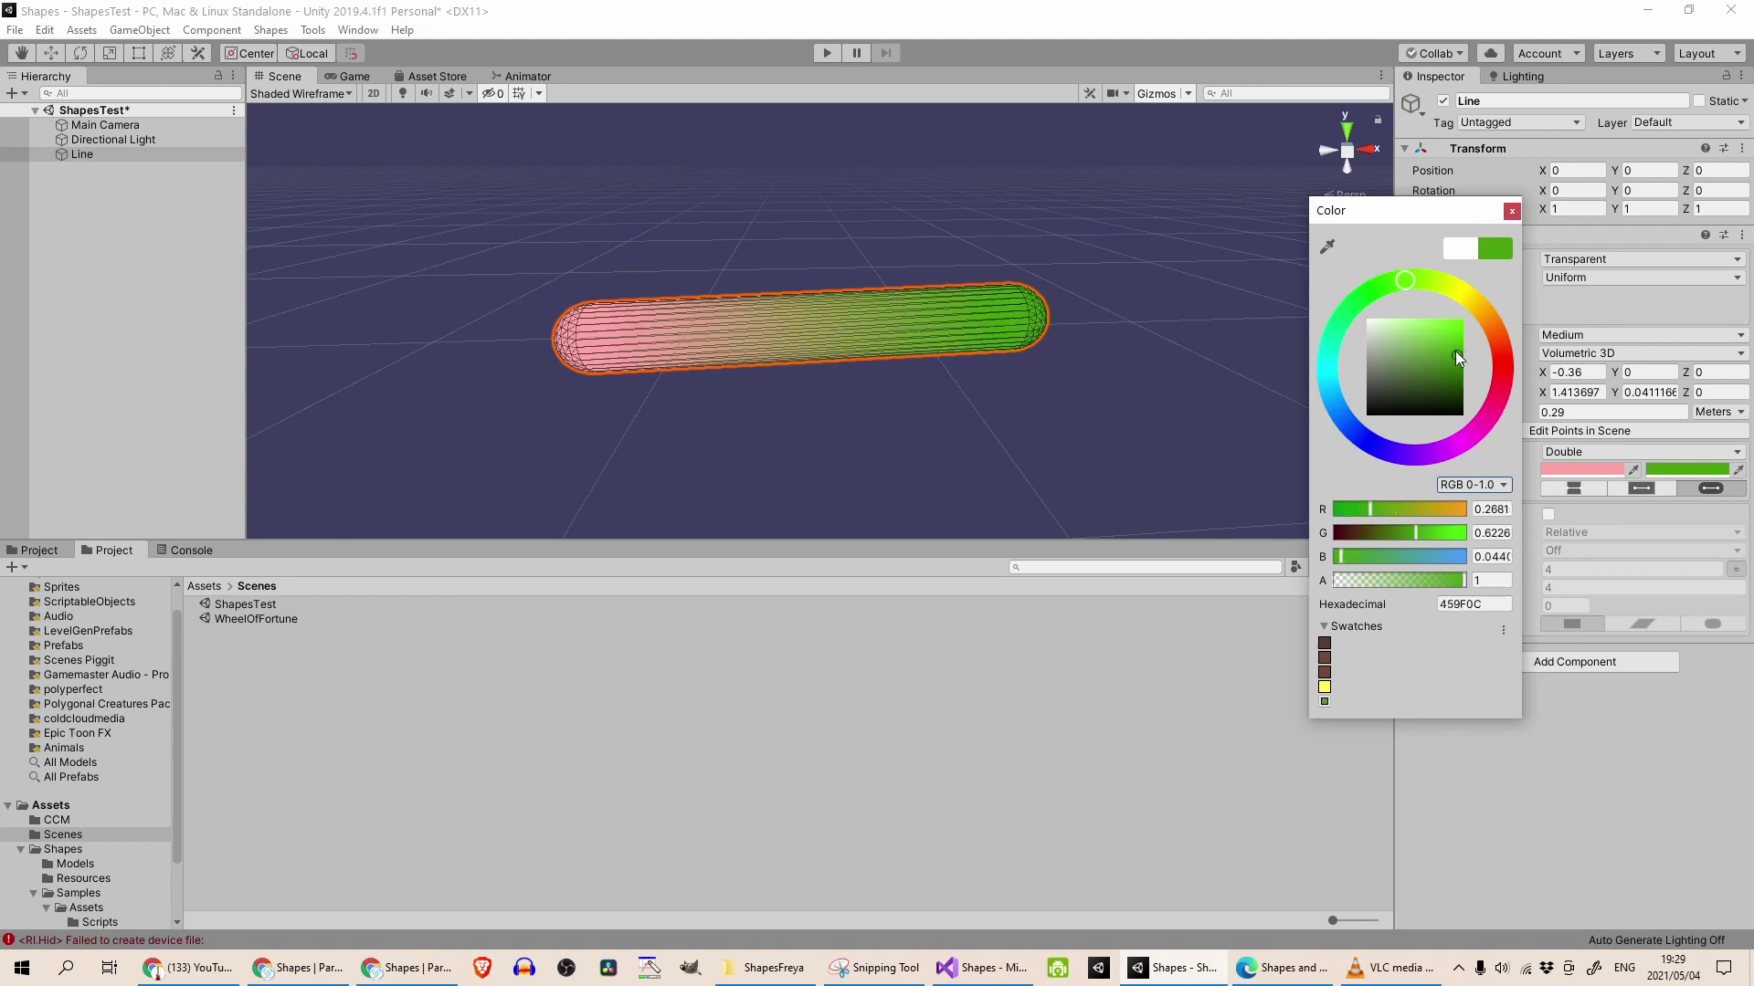
Keep Round end caps after trying None and Square, and enable Dashed.
{"action": "left_click", "coordinate": [1574, 490]}
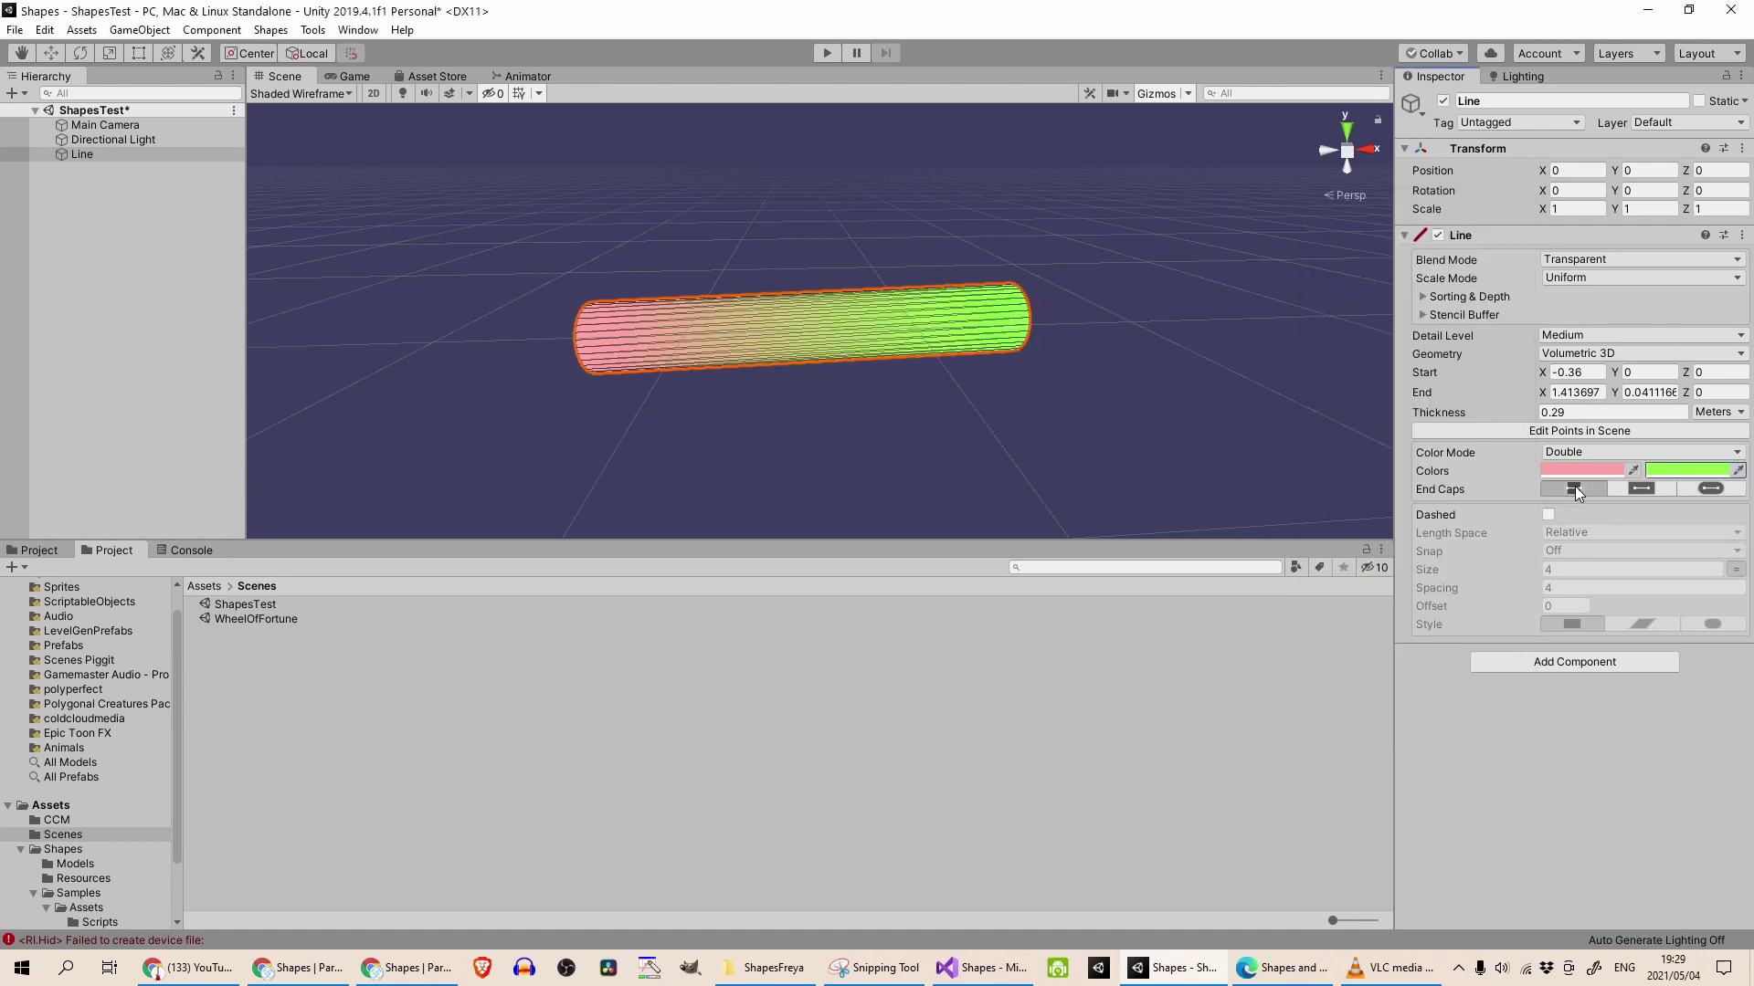
{"action": "left_click", "coordinate": [1653, 493]}
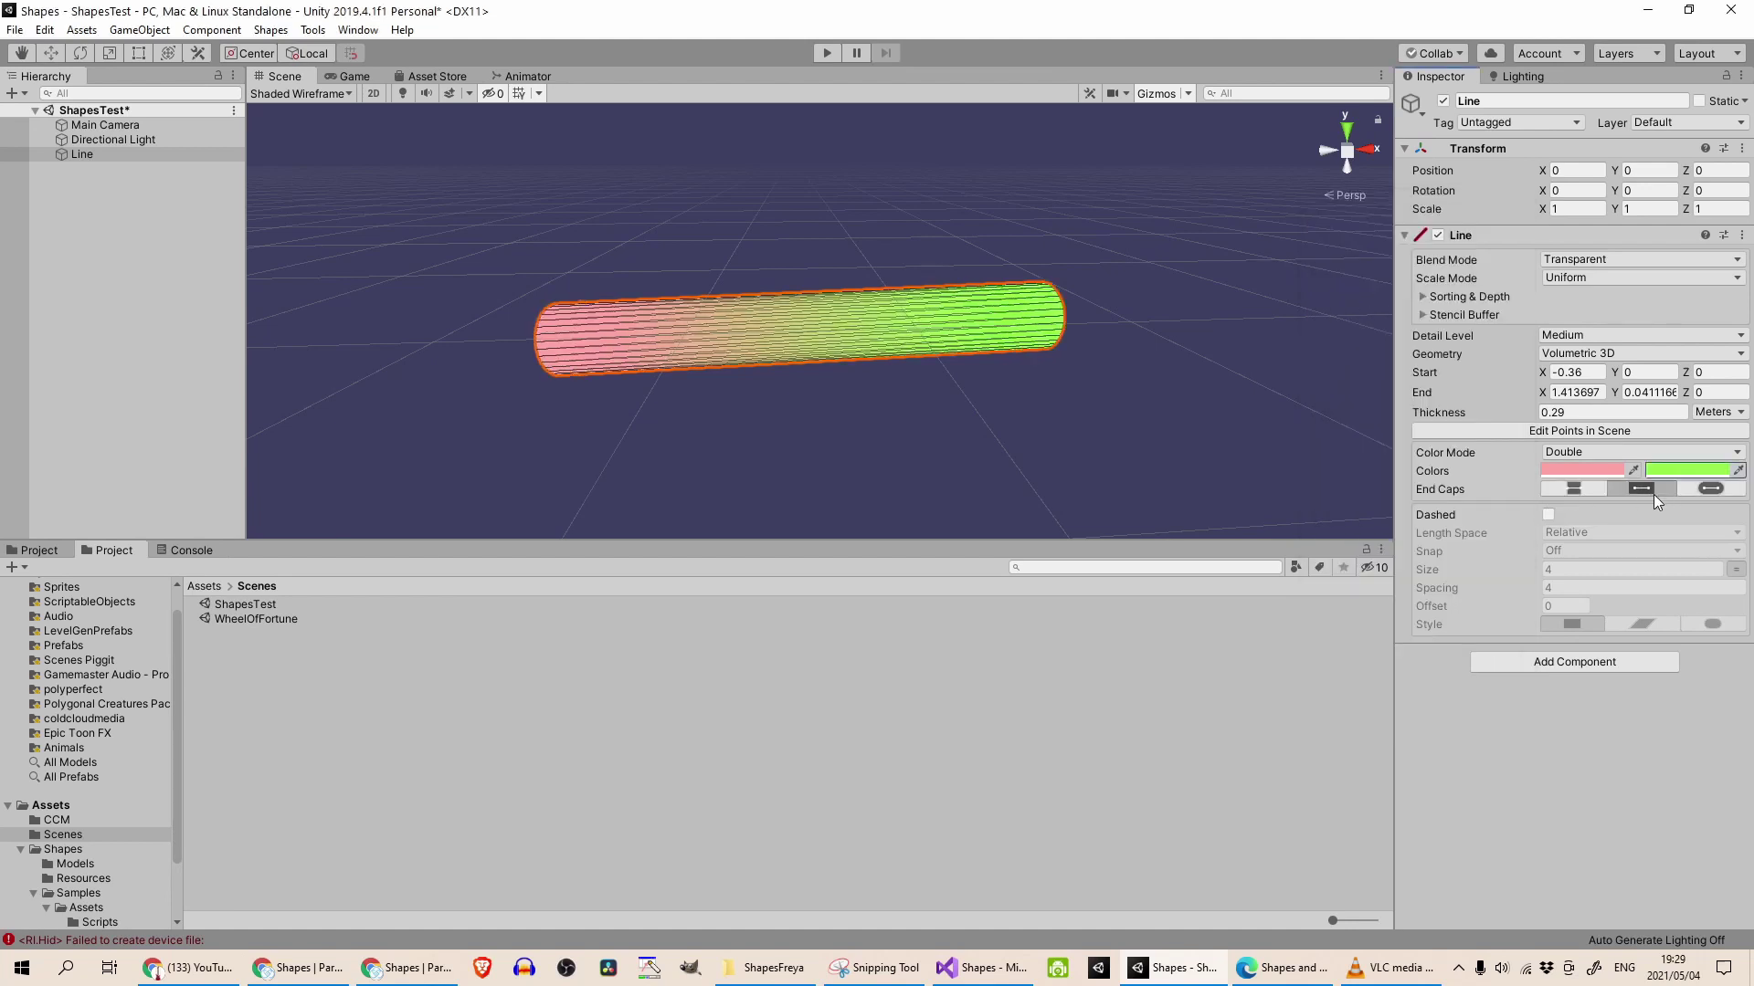
{"action": "left_click", "coordinate": [1711, 489]}
{"action": "left_click", "coordinate": [1644, 490]}
{"action": "left_click", "coordinate": [1710, 489]}
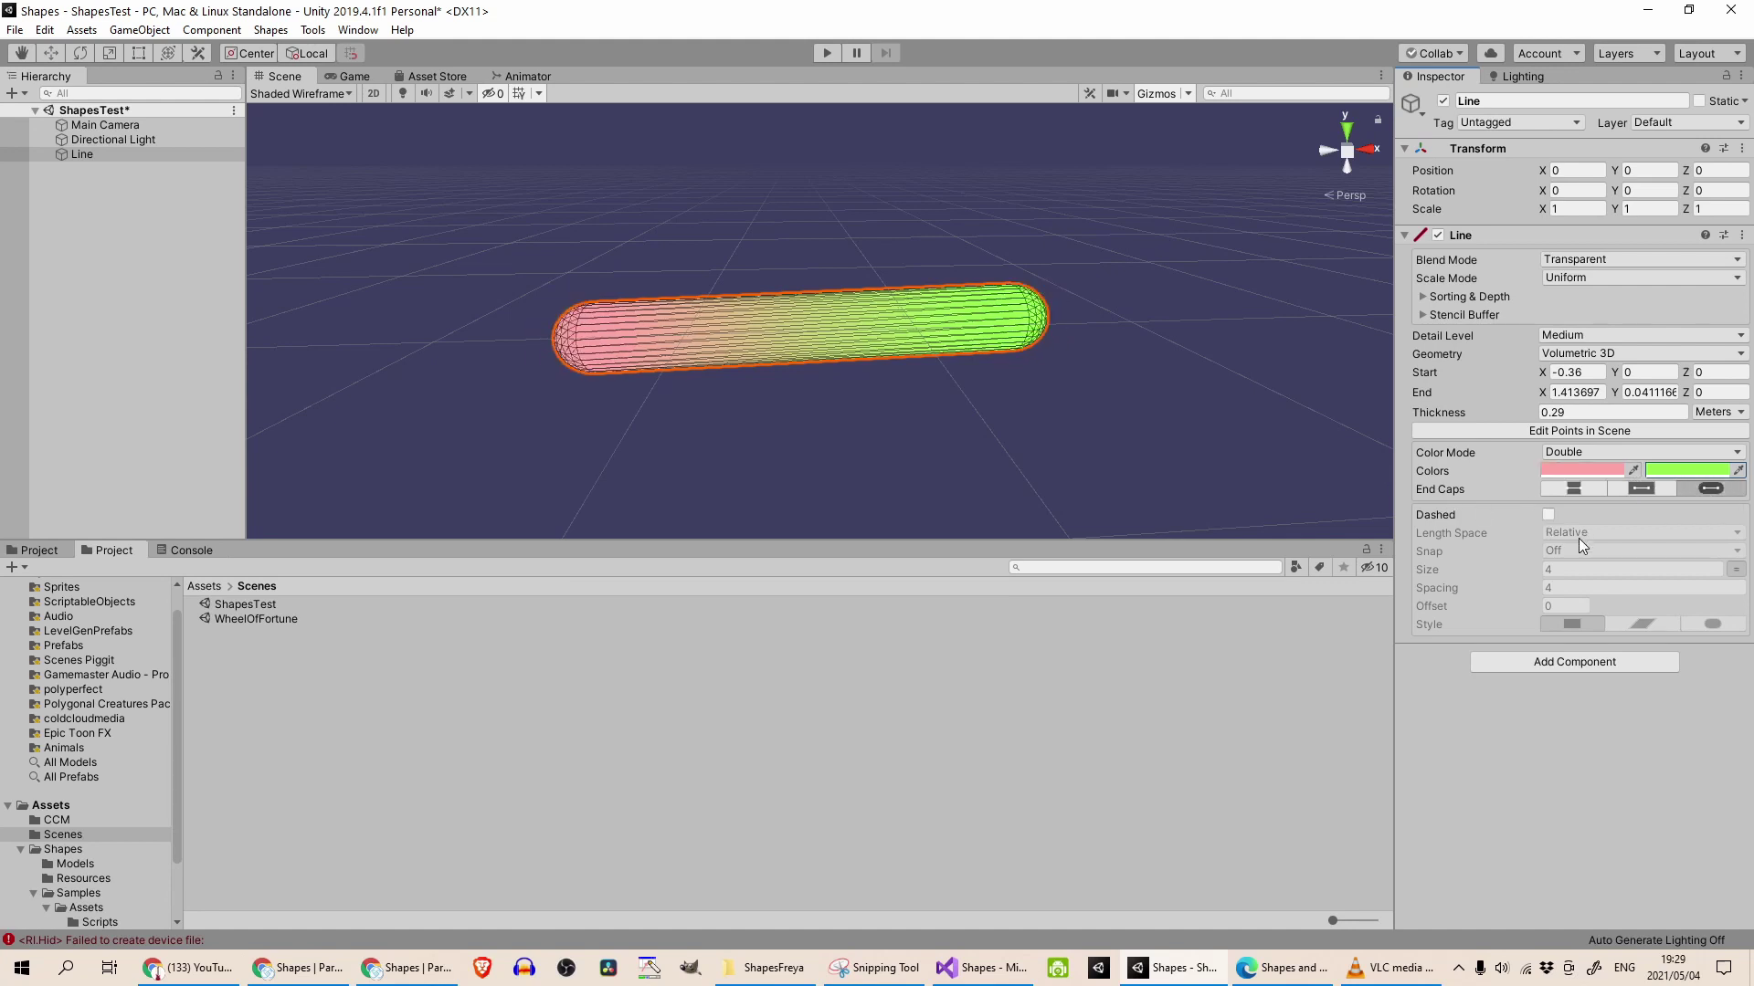
{"action": "left_click", "coordinate": [1549, 516]}
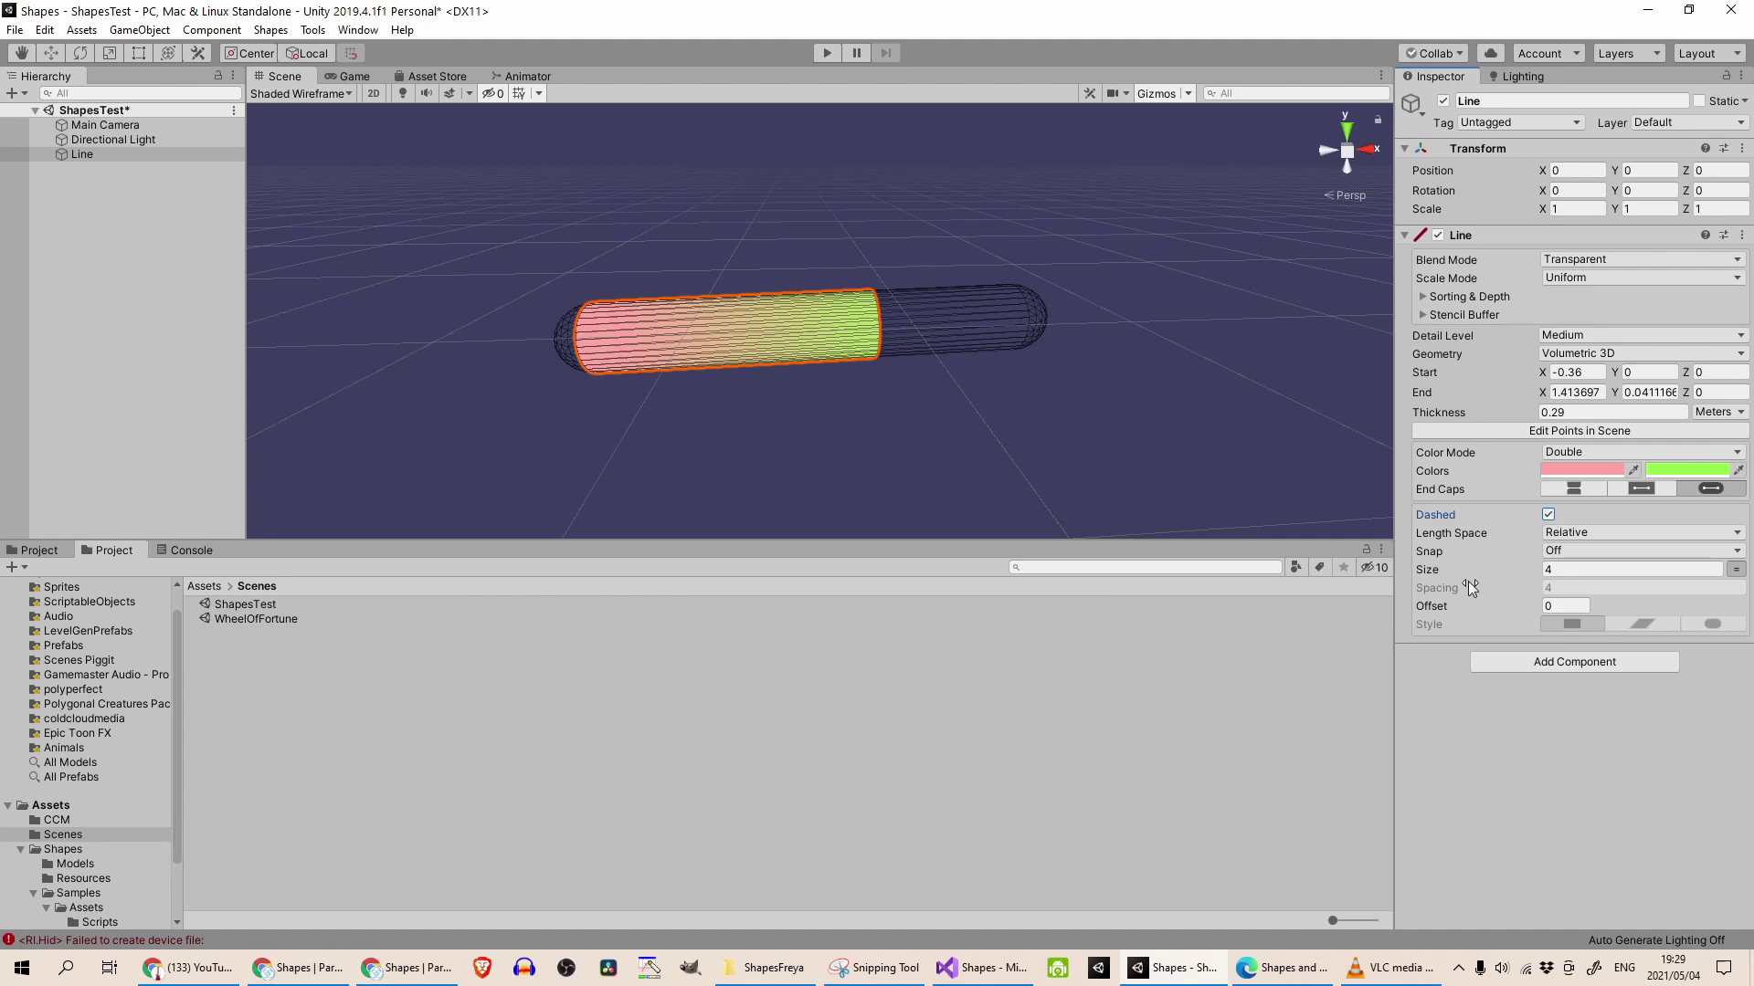
Set dash size 0.71 and offset 7.36, change the dash style, and make the start colour dark red.
{"action": "left_click_drag", "start_coordinate": [1439, 575], "coordinate": [1335, 567]}
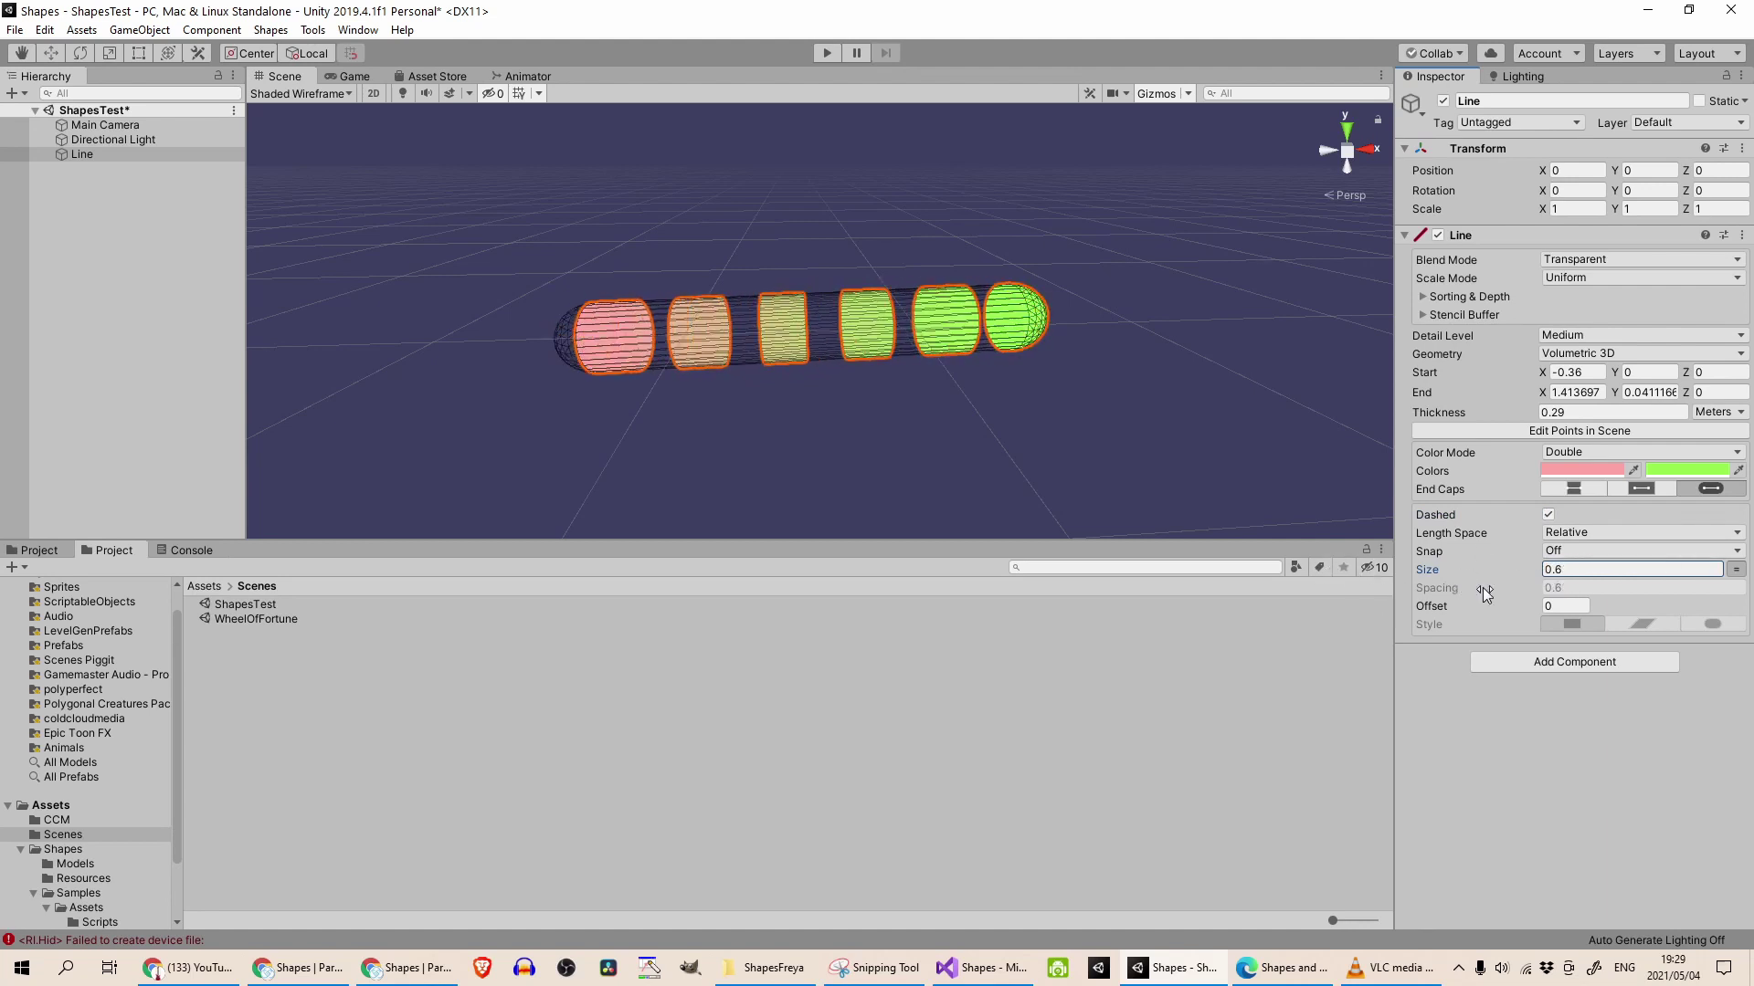
{"action": "left_click_drag", "start_coordinate": [1430, 614], "coordinate": [1505, 627]}
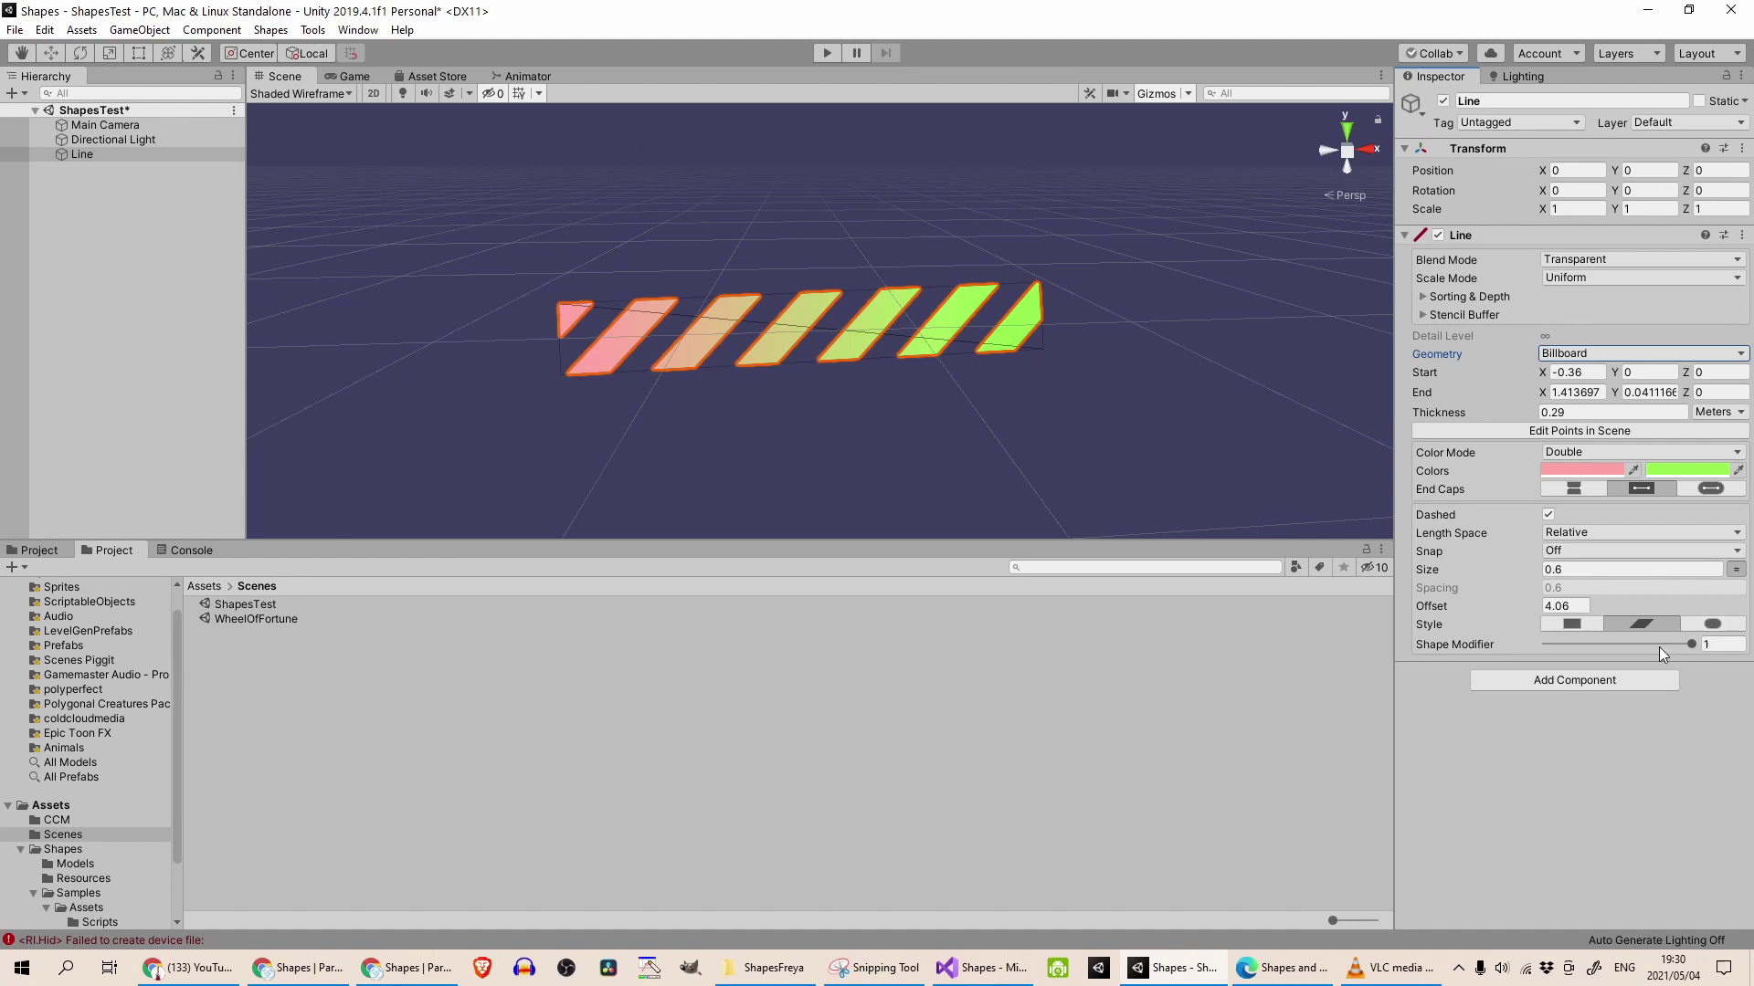
{"action": "left_click", "coordinate": [1735, 626]}
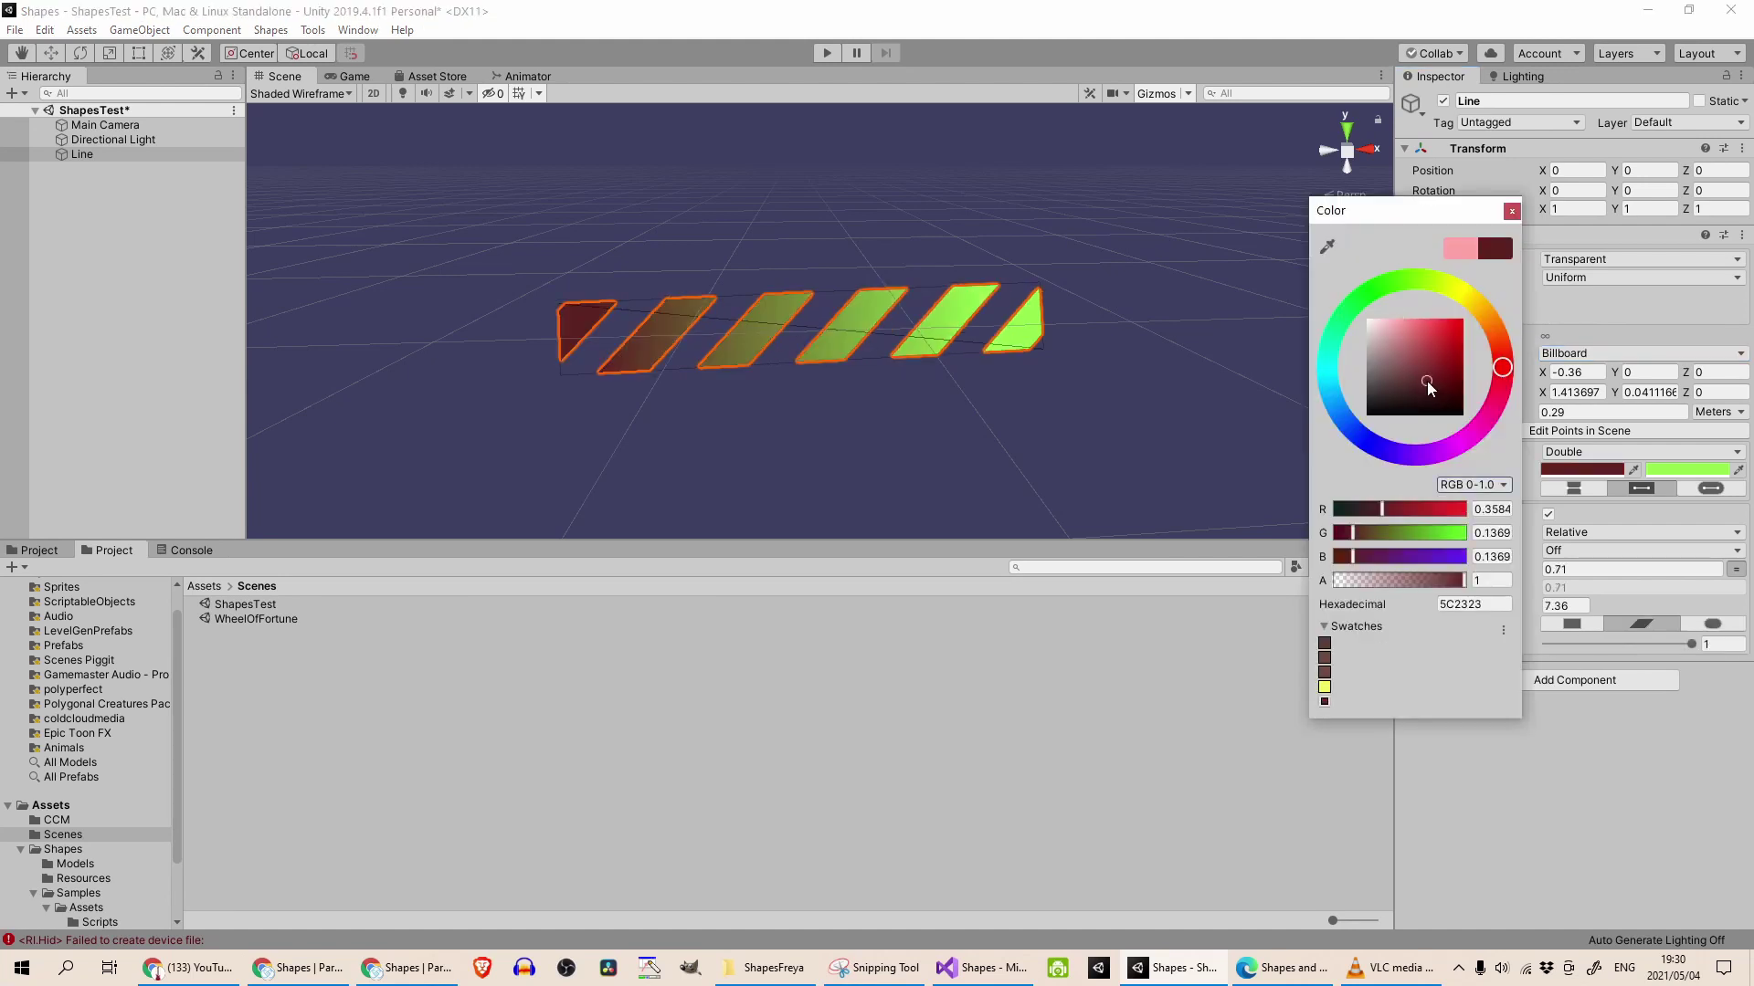
{"action": "left_click_drag", "start_coordinate": [1438, 358], "coordinate": [1485, 400]}
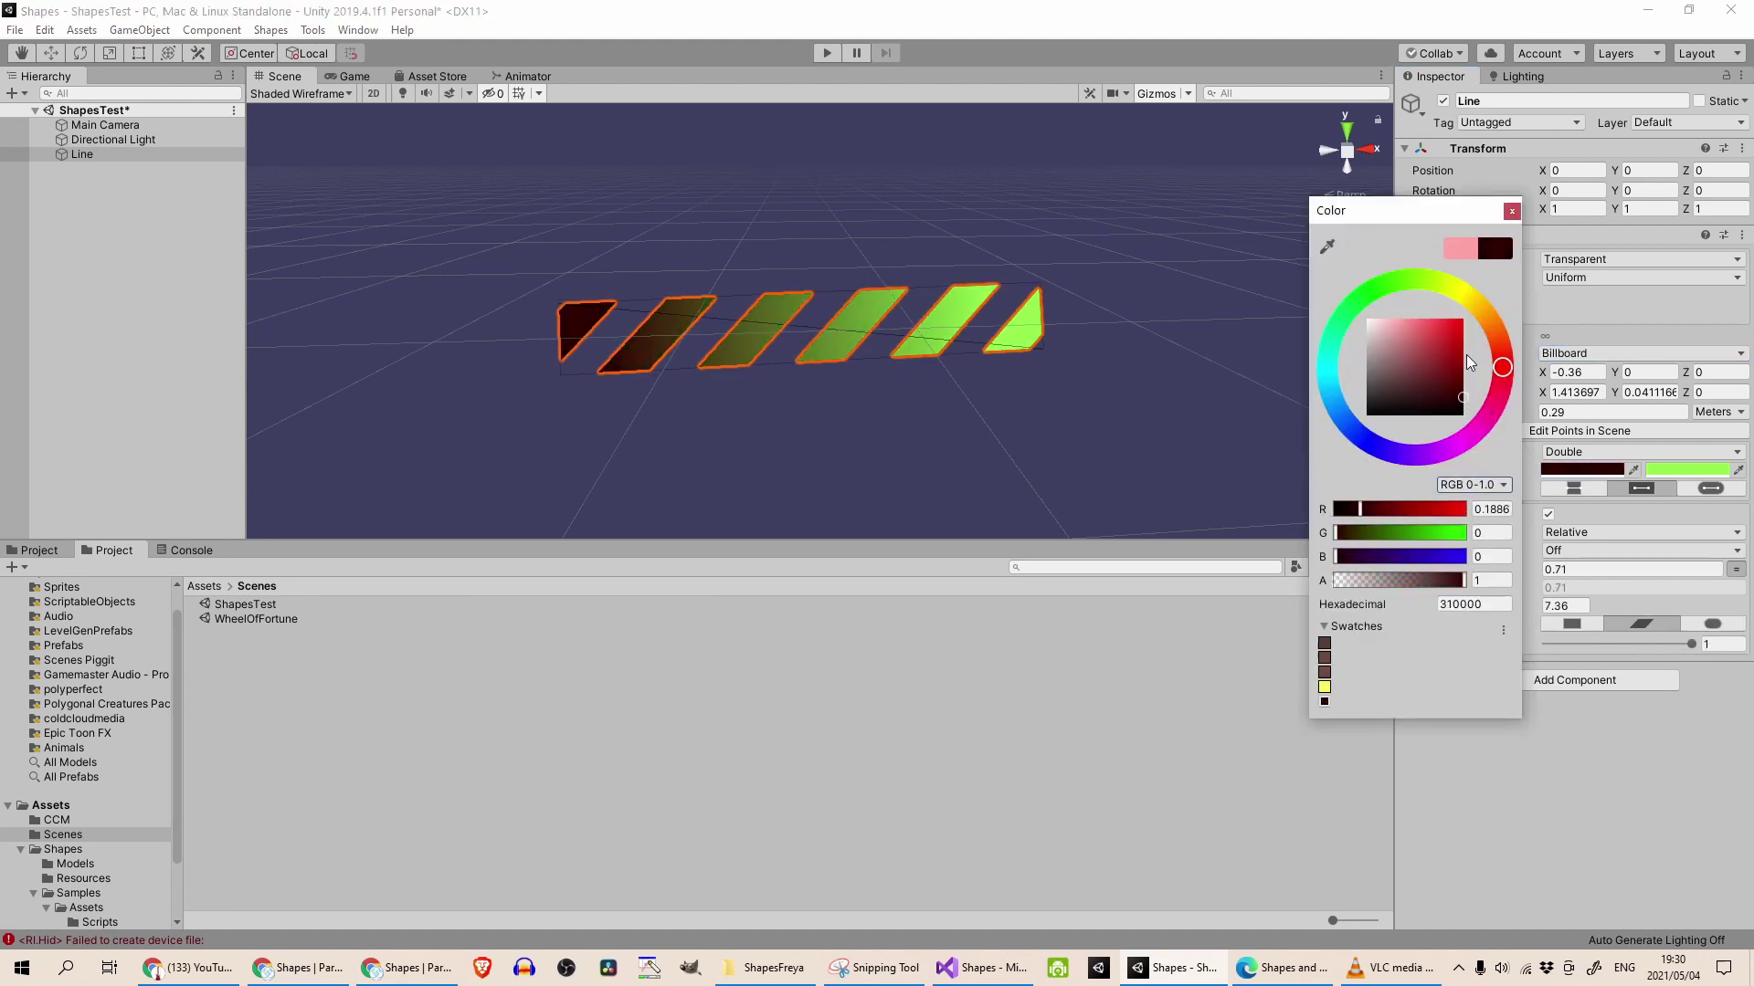
{"action": "left_click", "coordinate": [1512, 212]}
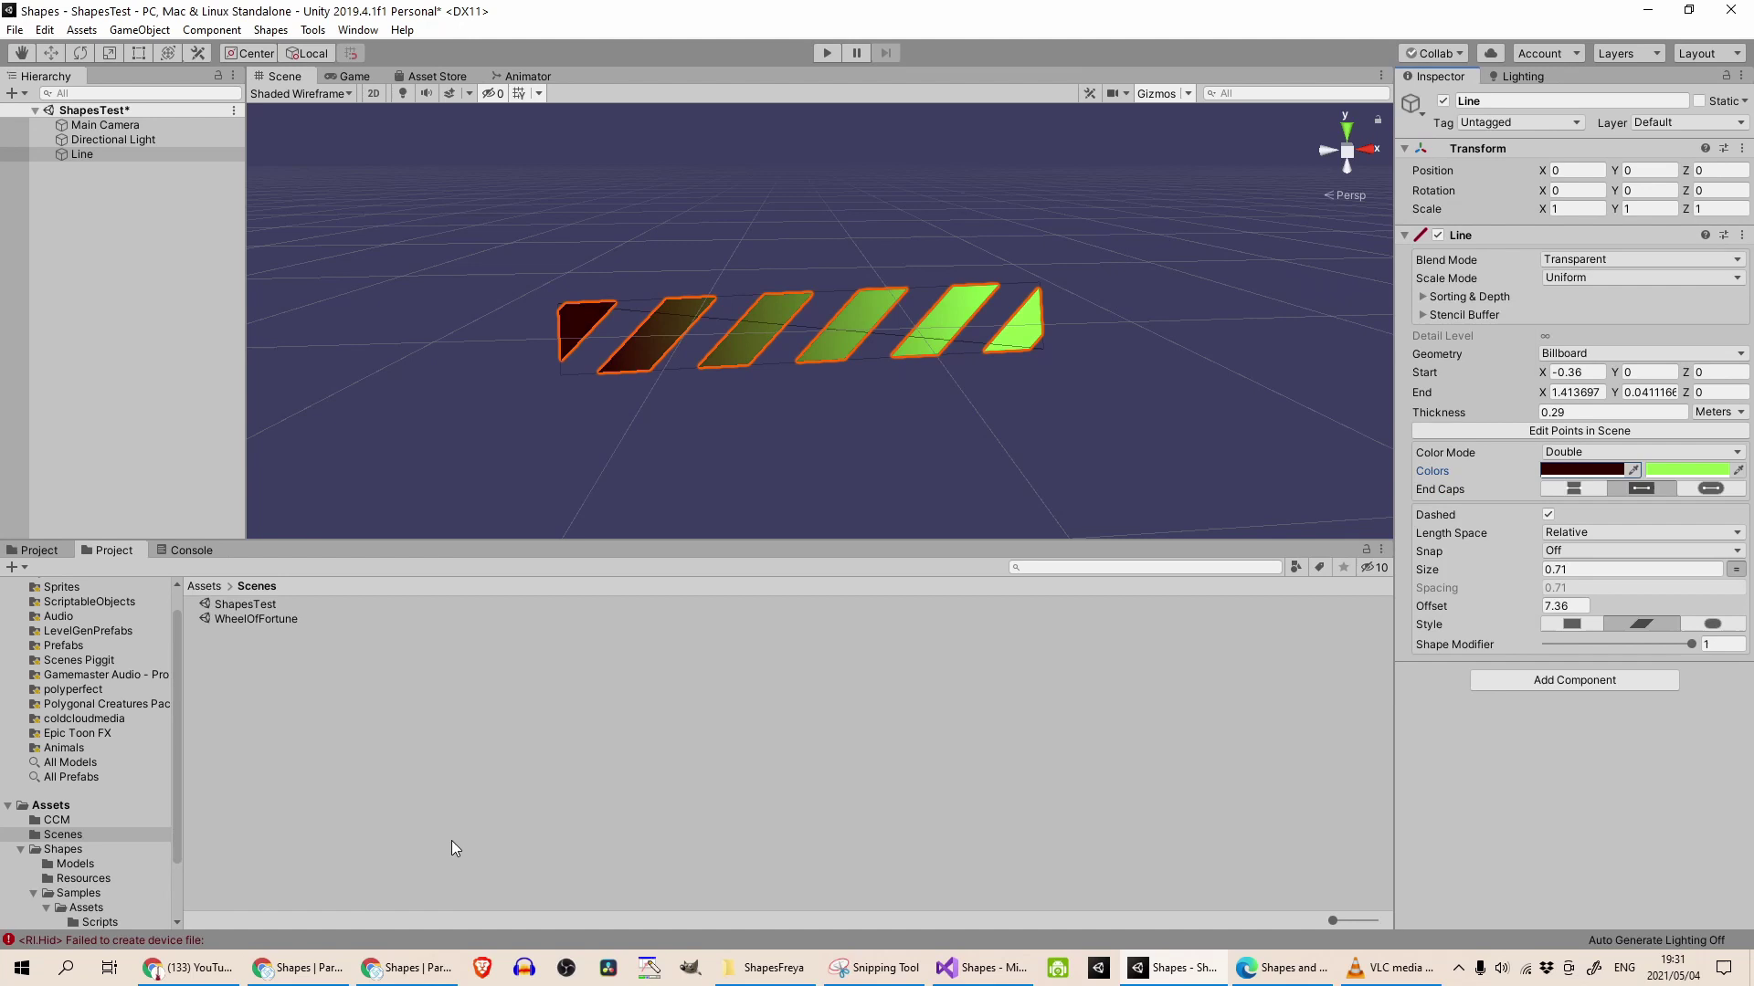
Add a Shapes Disc to the scene.
{"action": "right_click", "coordinate": [54, 264]}
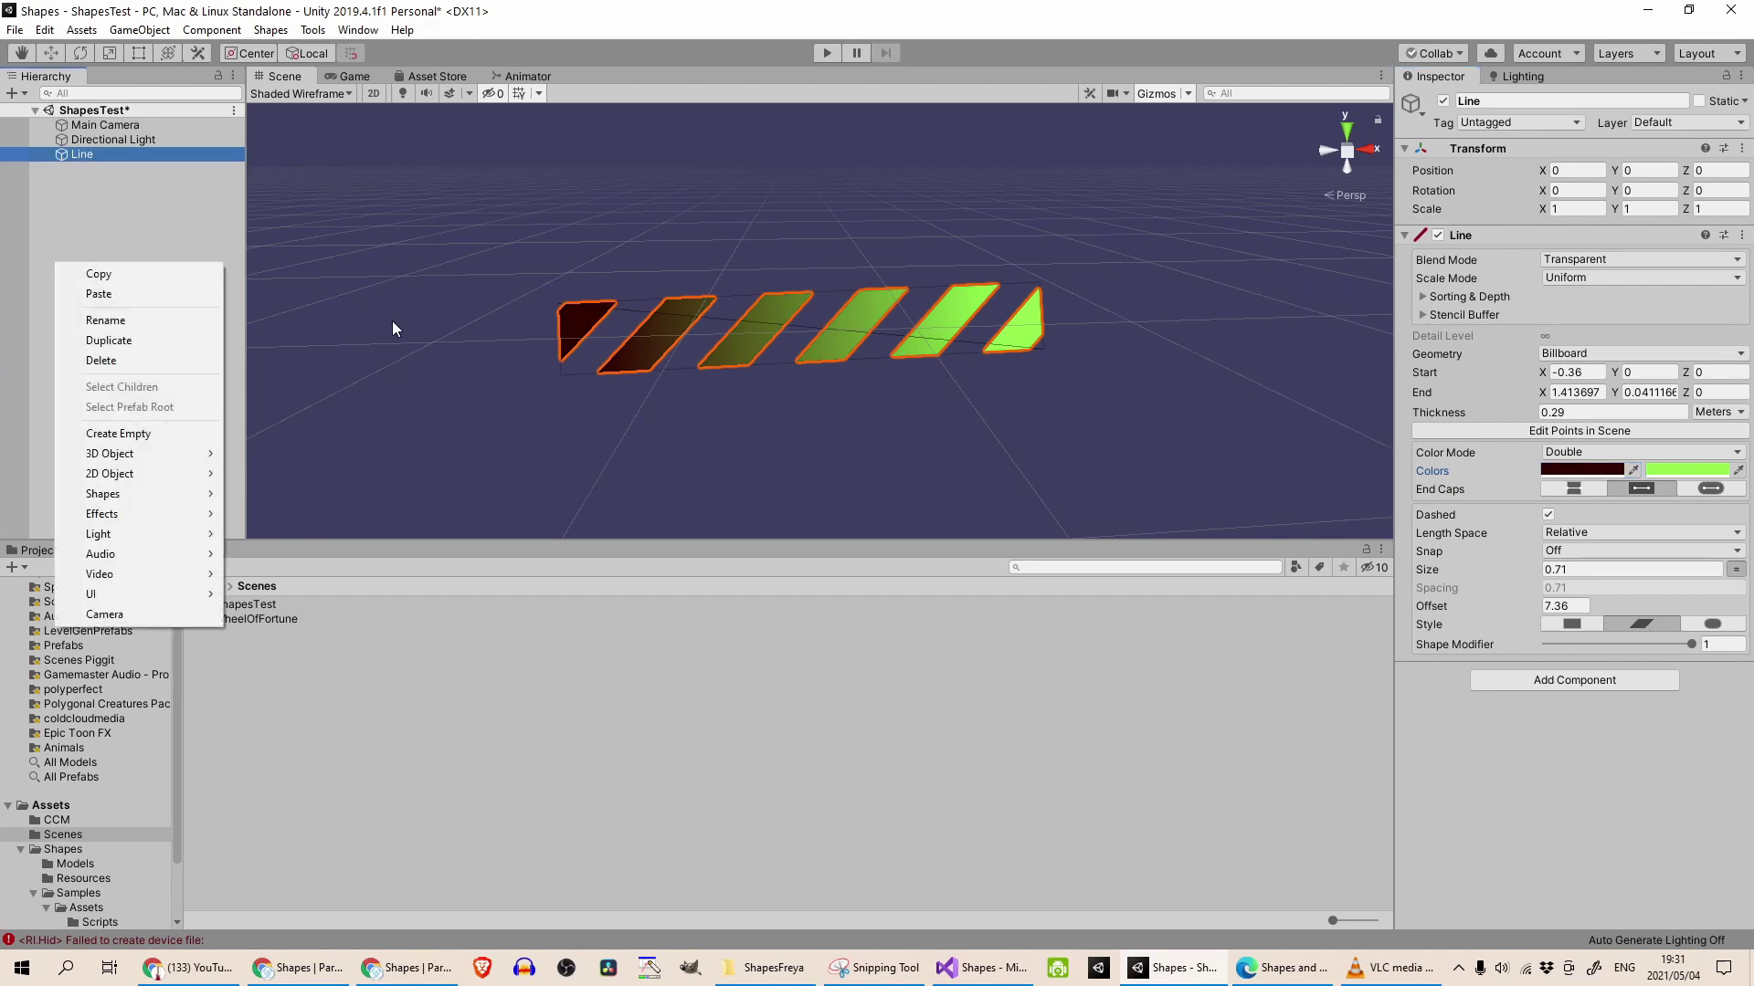
{"action": "mouse_move", "coordinate": [150, 487]}
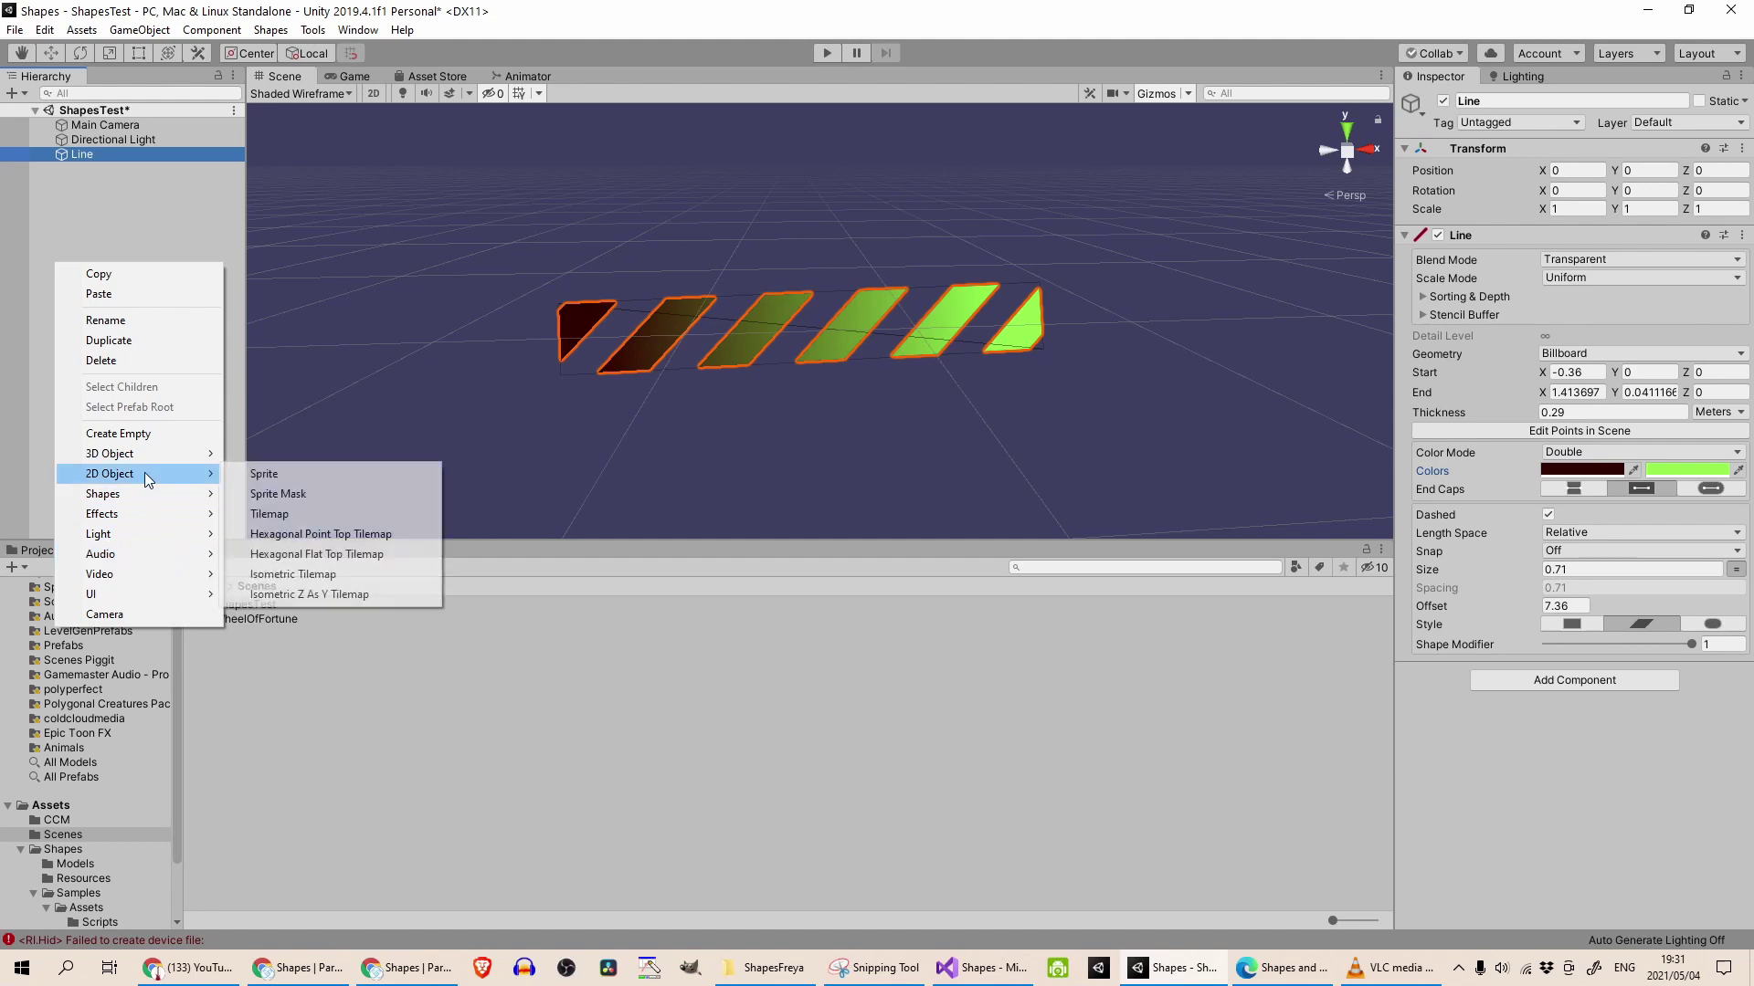
{"action": "left_click", "coordinate": [270, 534]}
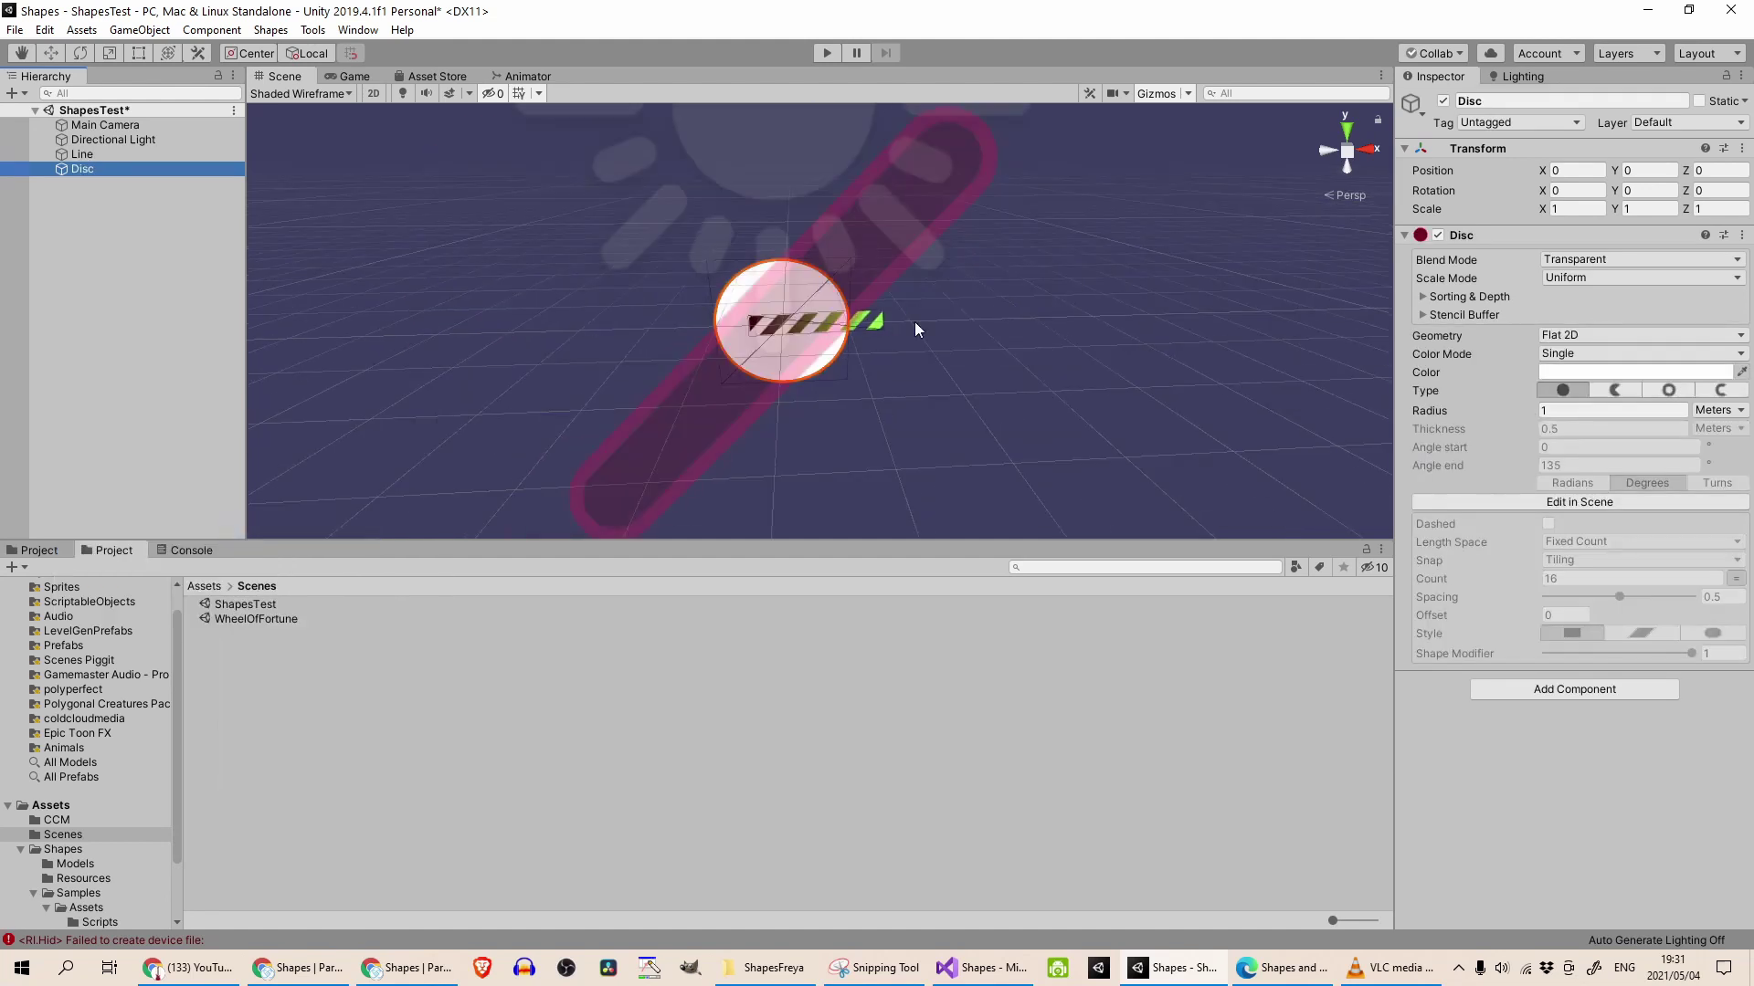
{"action": "right_click_drag", "start_coordinate": [918, 329], "coordinate": [980, 368]}
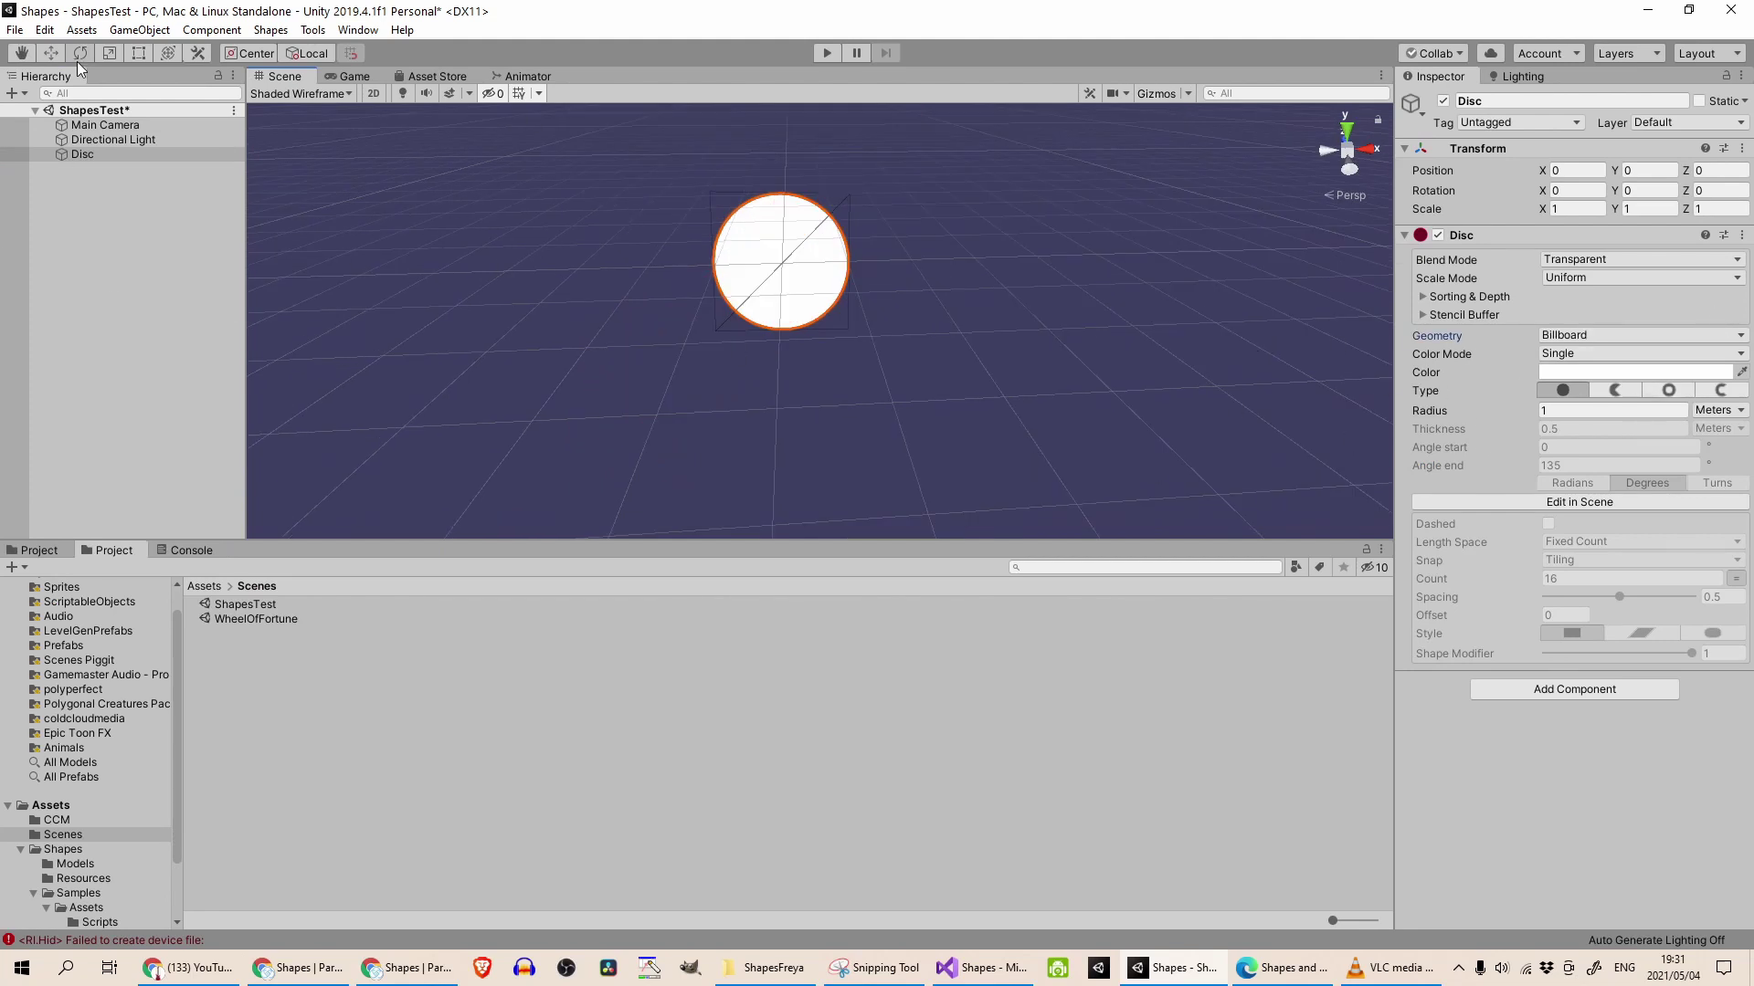
Set the disc's Color Mode to Radial with a red inner and orange outer colour.
{"action": "left_click", "coordinate": [1557, 354]}
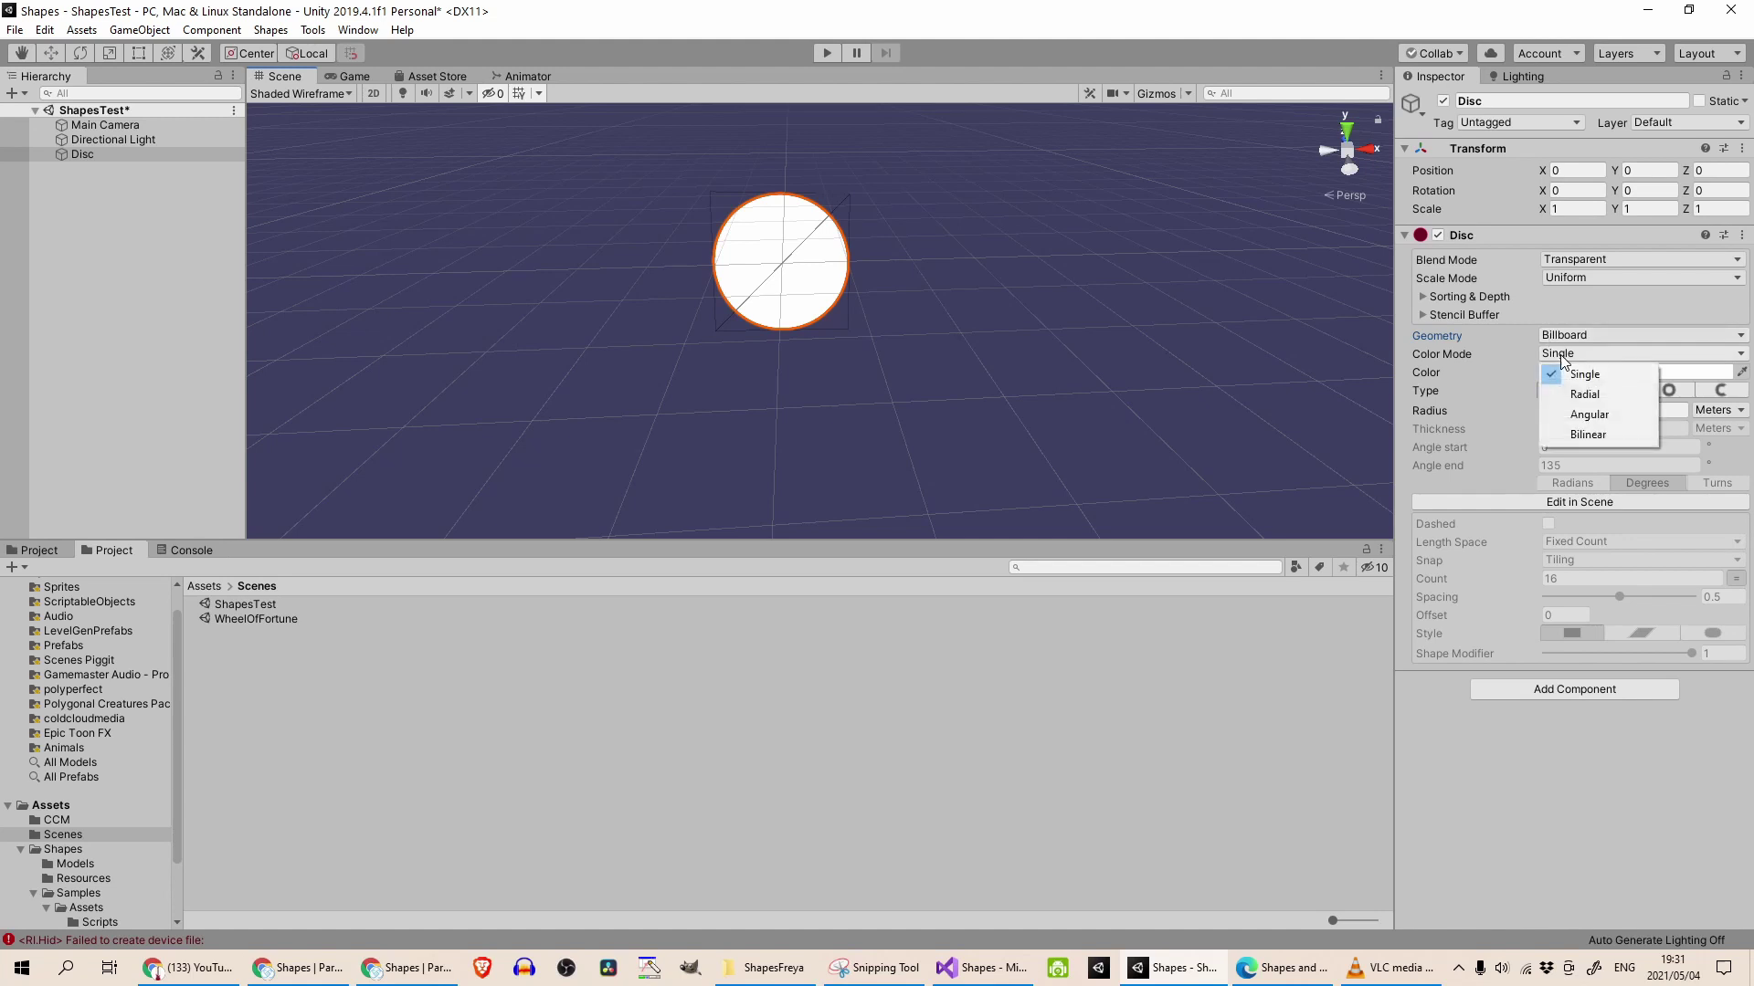
{"action": "left_click", "coordinate": [1564, 391]}
{"action": "left_click", "coordinate": [1608, 372]}
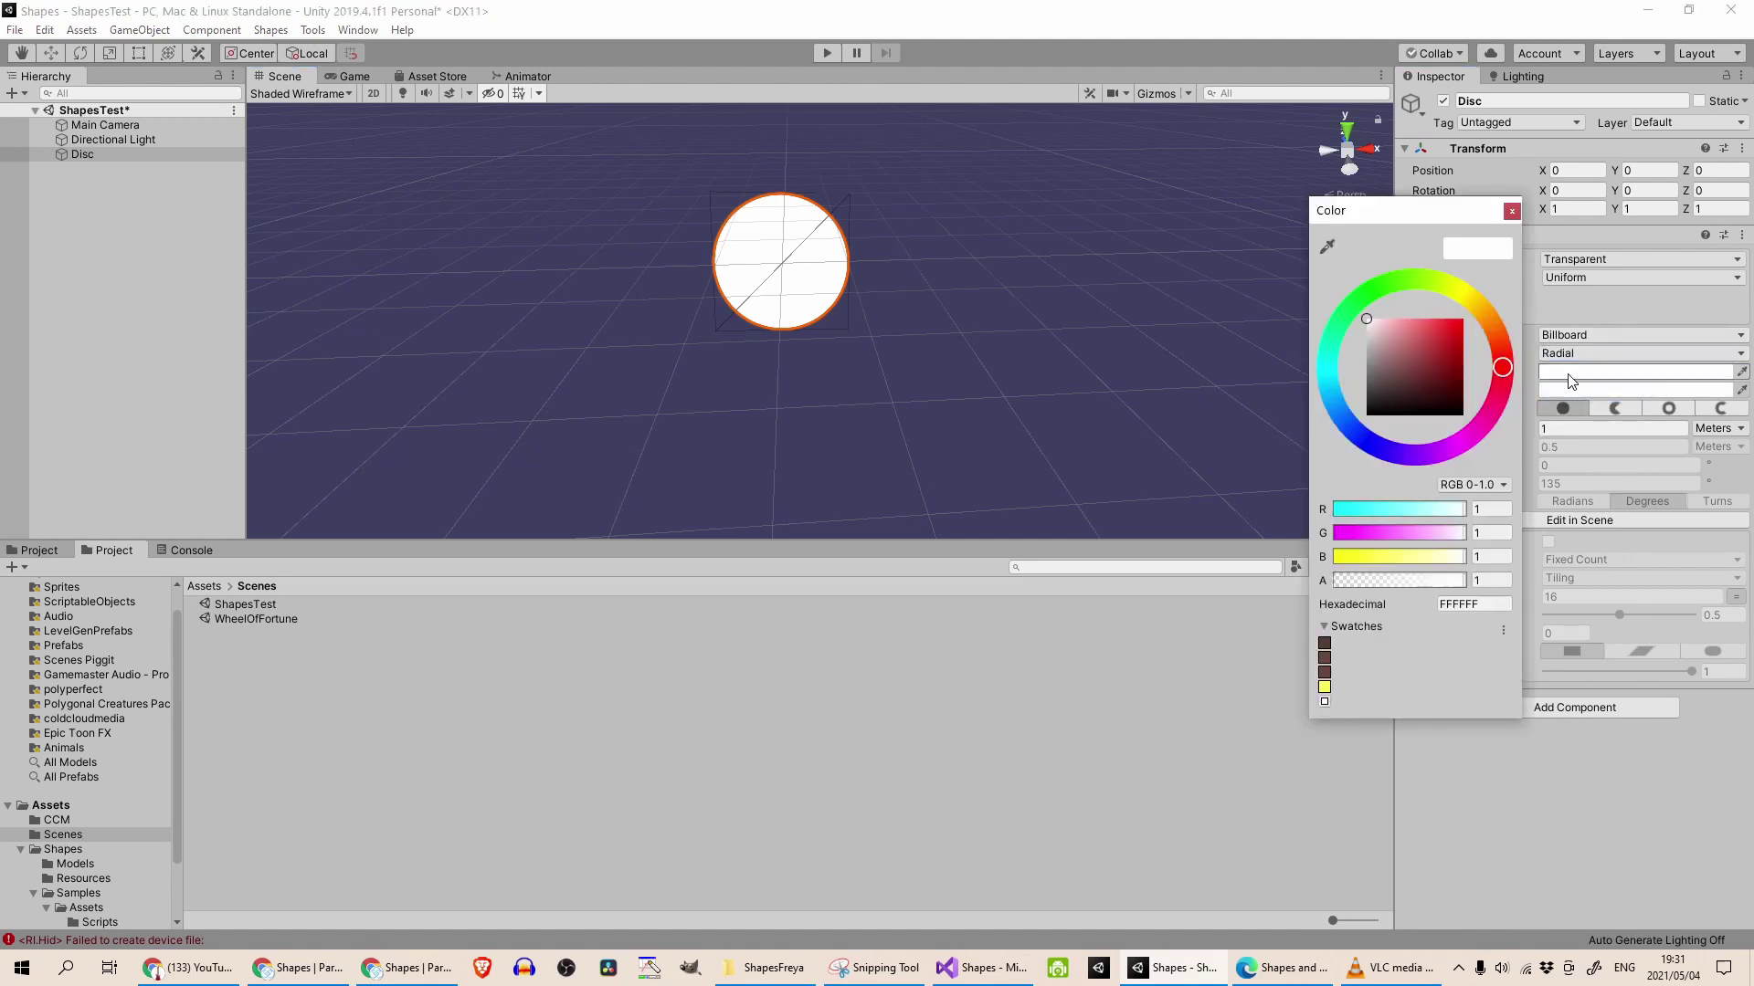
{"action": "left_click_drag", "start_coordinate": [1461, 348], "coordinate": [1483, 301]}
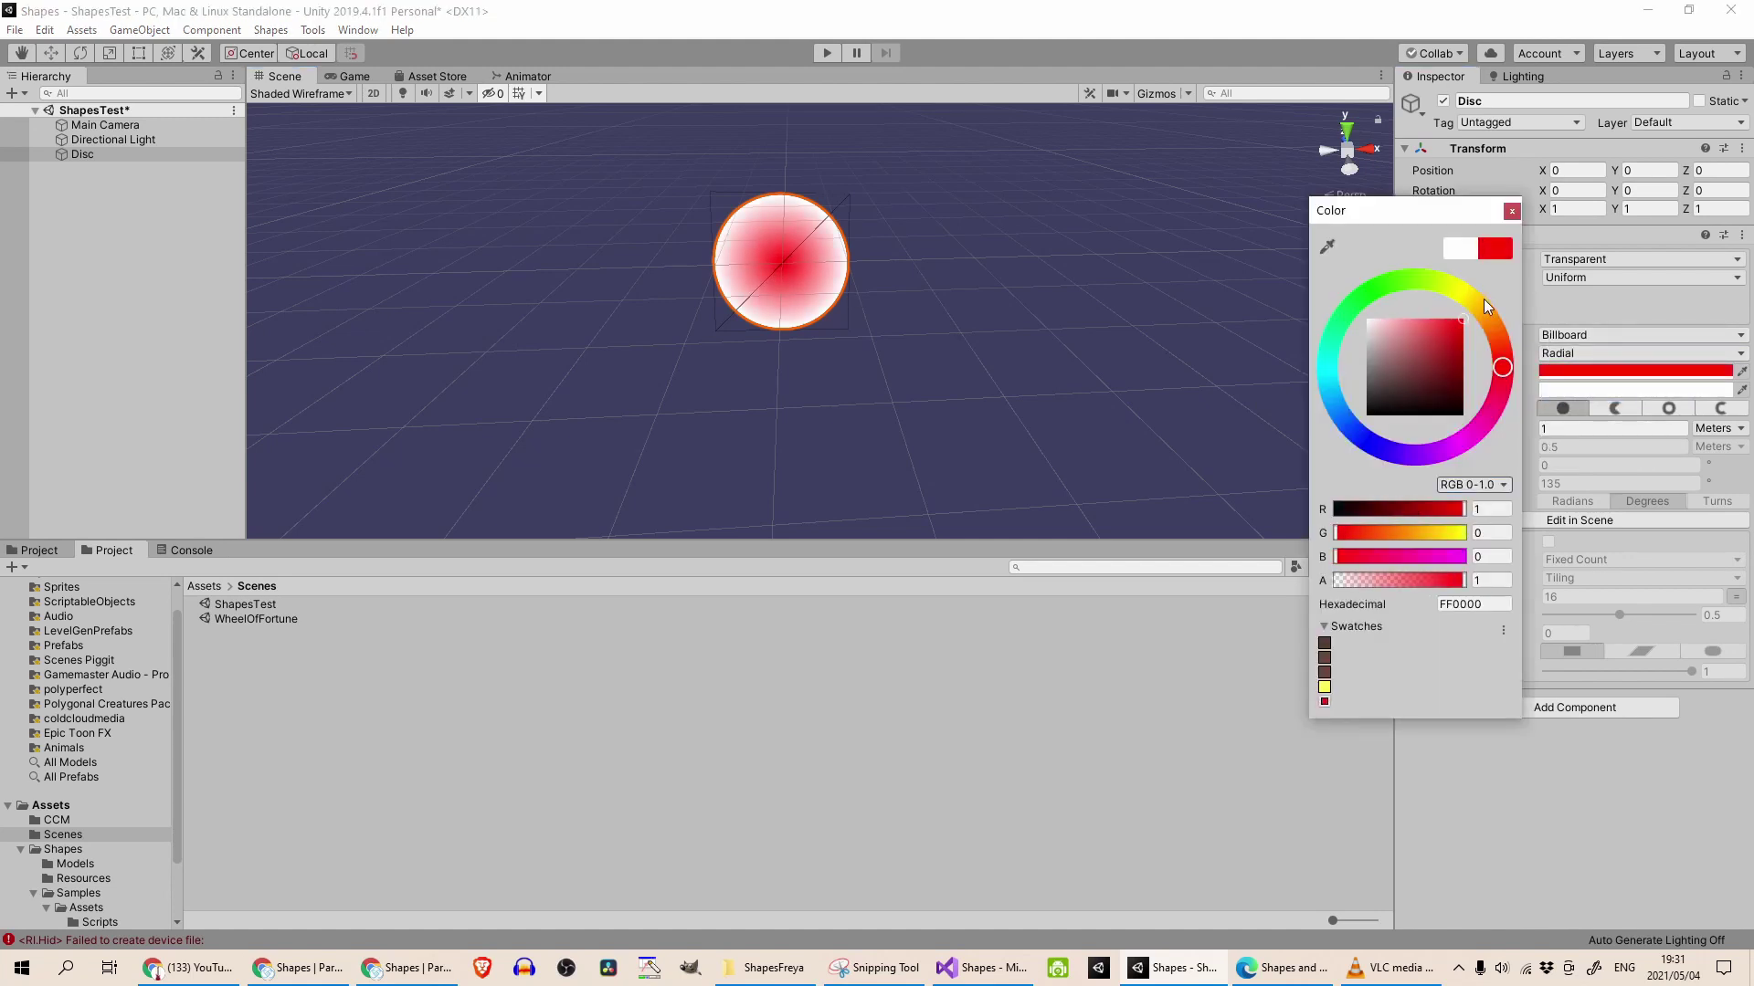
{"action": "left_click", "coordinate": [1507, 212]}
{"action": "left_click", "coordinate": [1567, 391]}
{"action": "left_click", "coordinate": [1404, 283]}
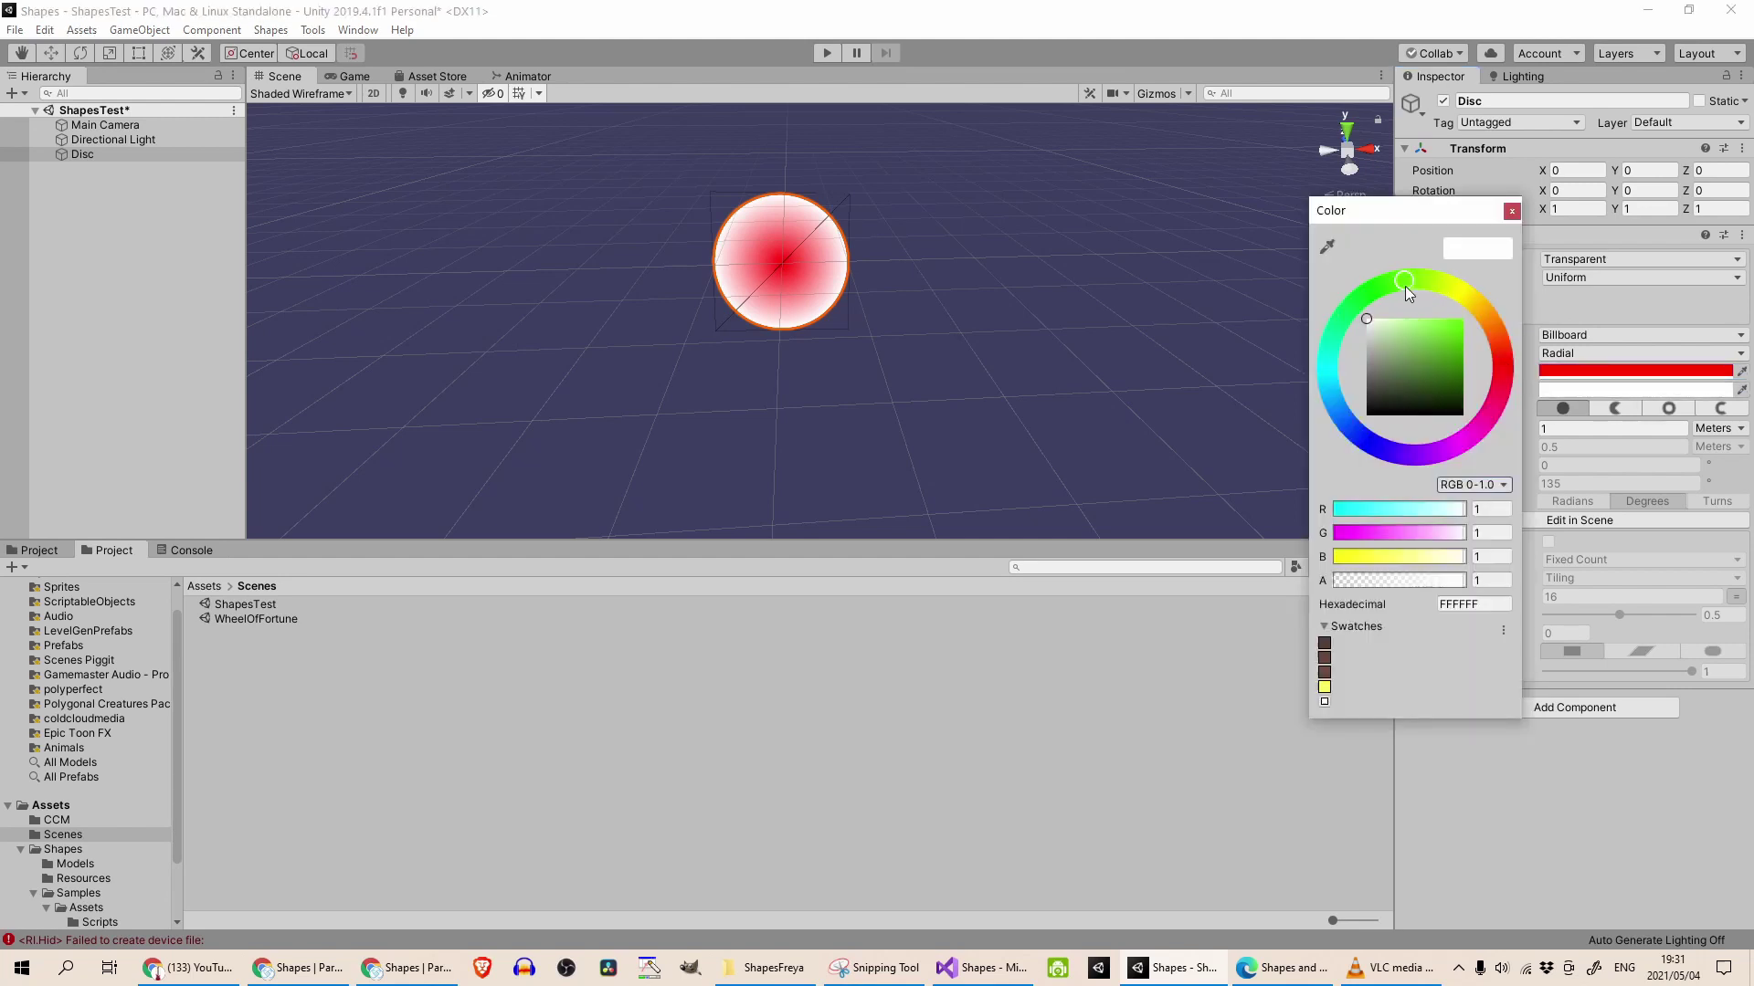
{"action": "left_click_drag", "start_coordinate": [1452, 324], "coordinate": [1487, 290]}
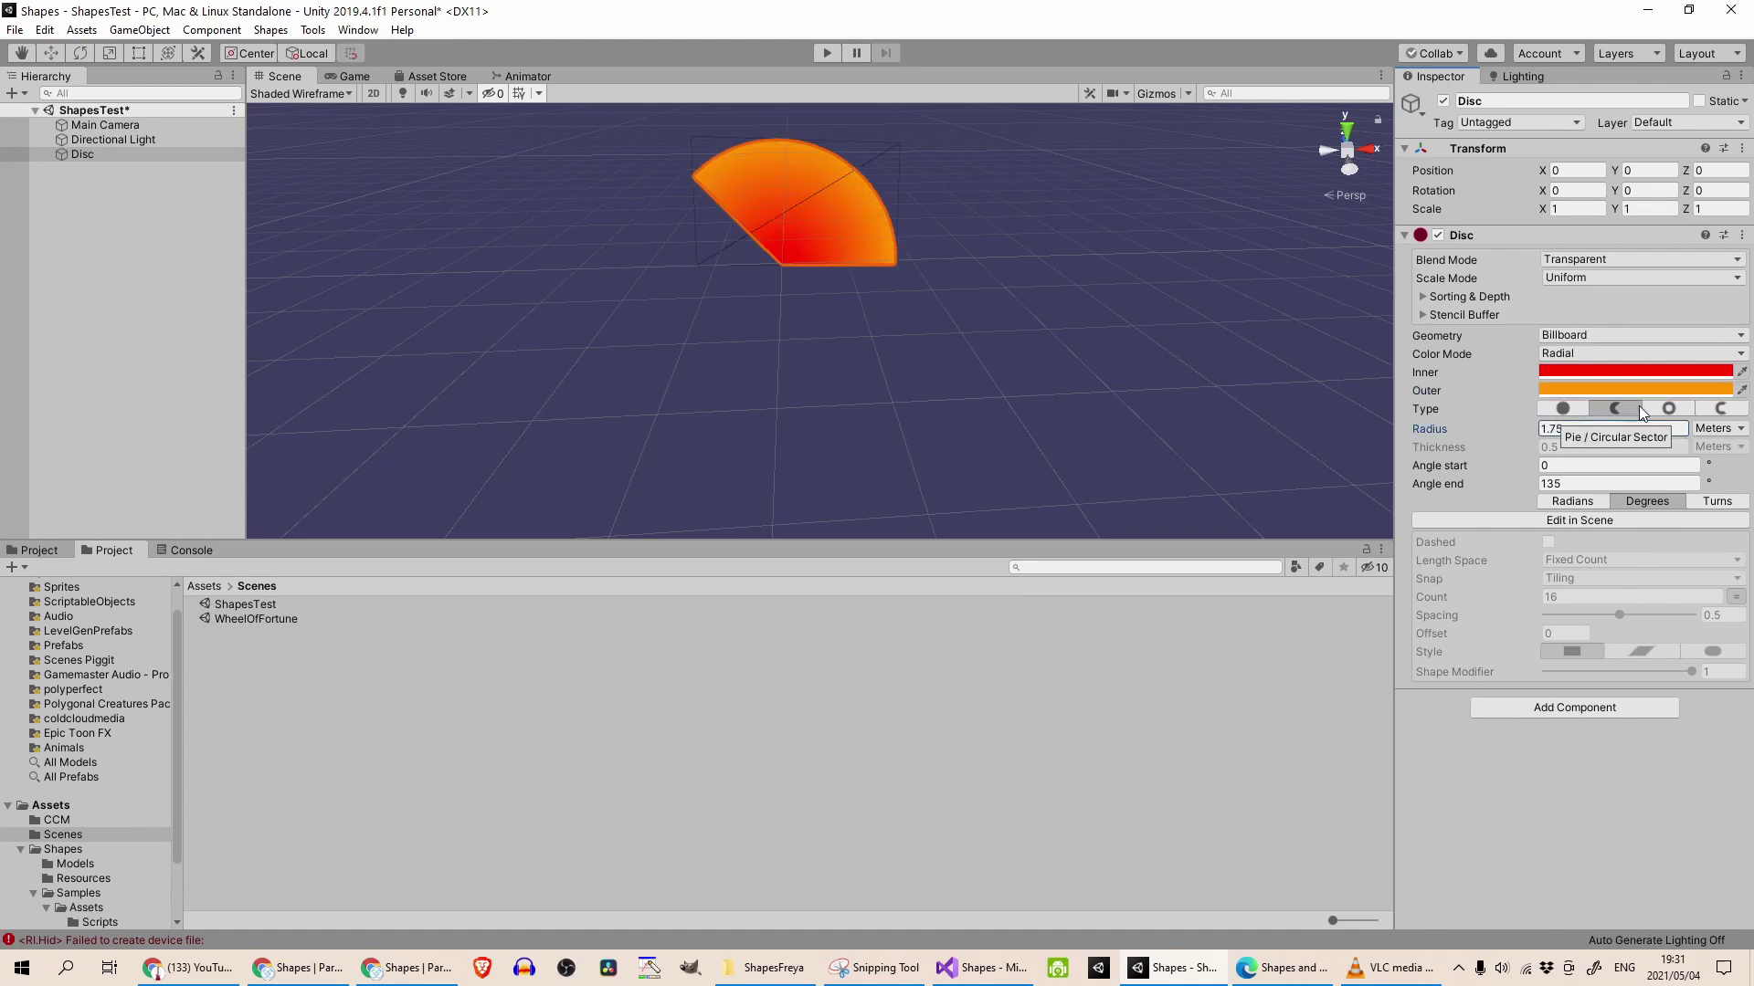
Try Ring and Ring Arc types, then widen the Pie sector's start angle.
{"action": "left_click", "coordinate": [1669, 411]}
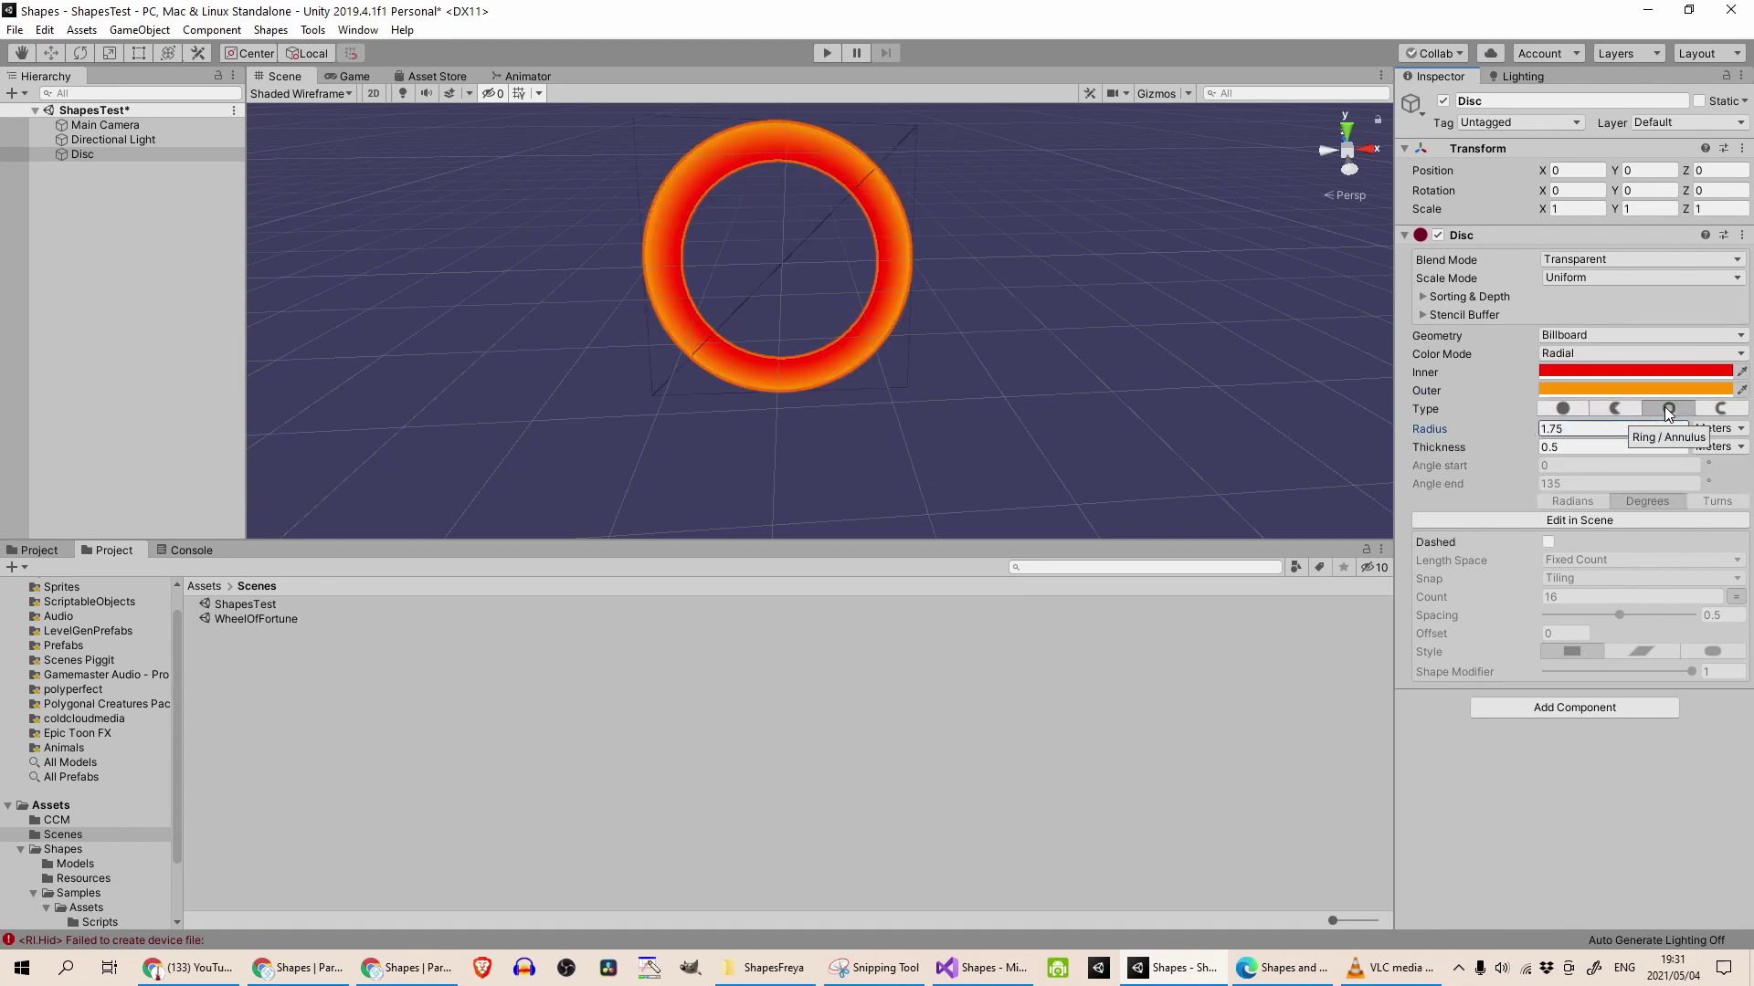
{"action": "left_click", "coordinate": [1723, 410]}
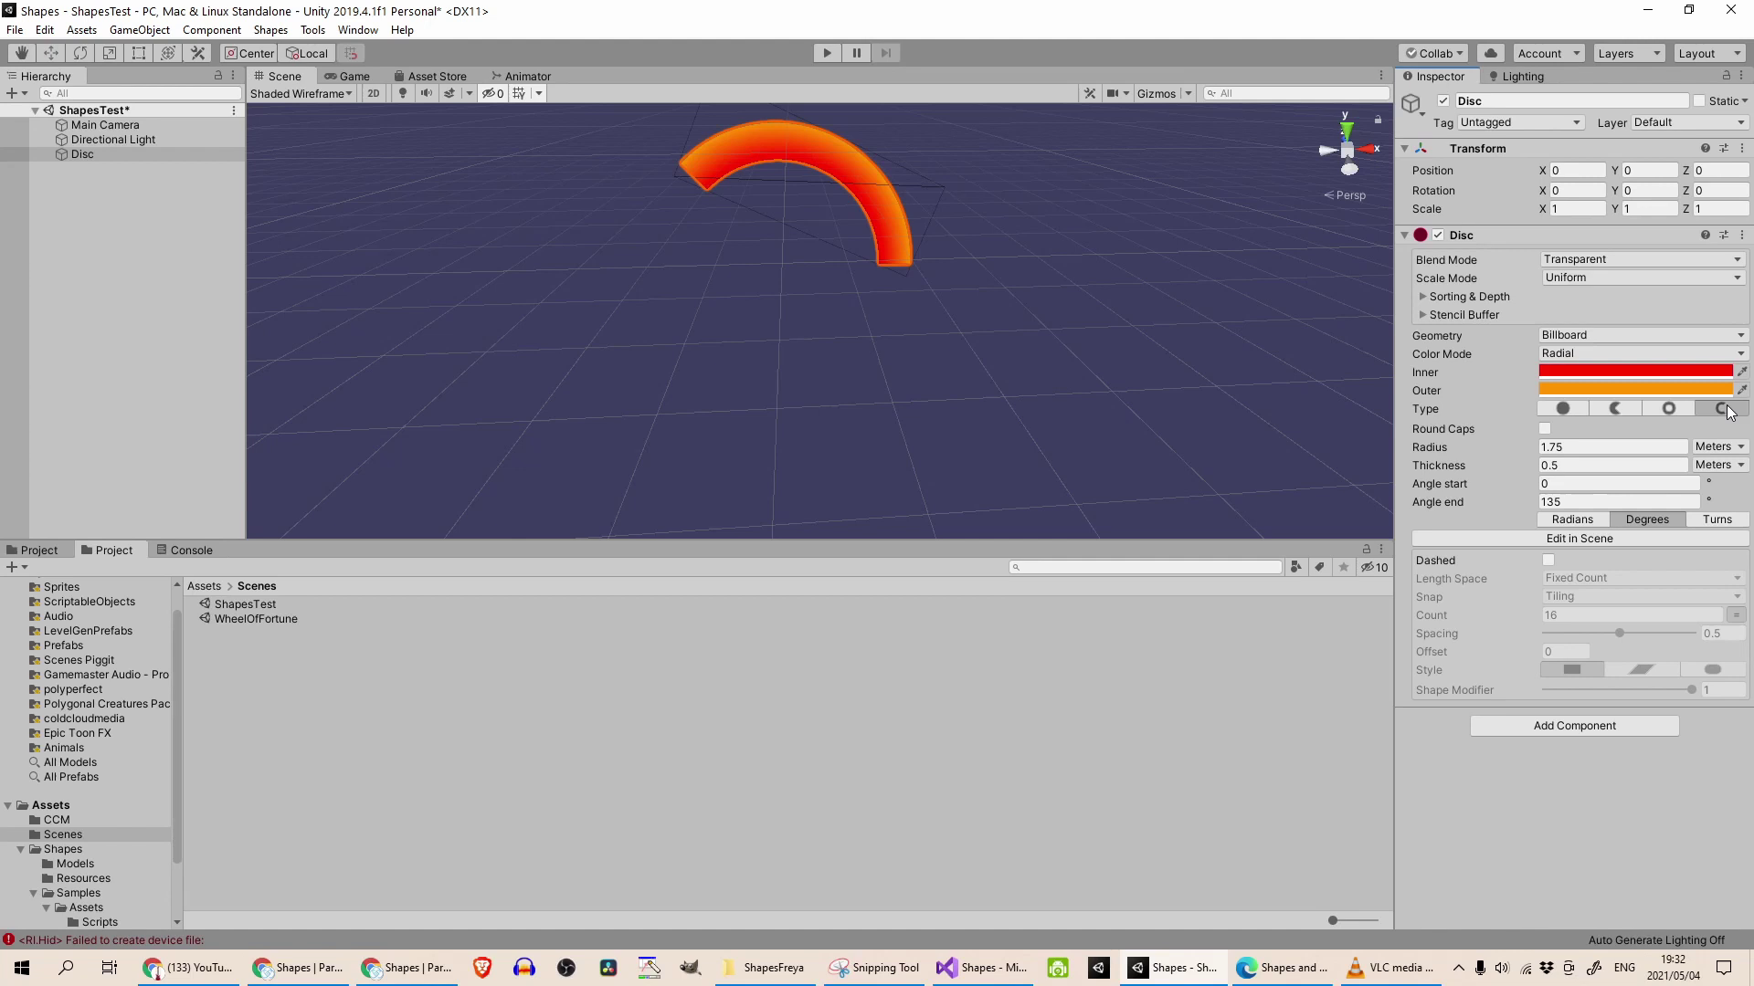
{"action": "left_click", "coordinate": [1598, 412]}
{"action": "left_click_drag", "start_coordinate": [1450, 472], "coordinate": [1251, 457]}
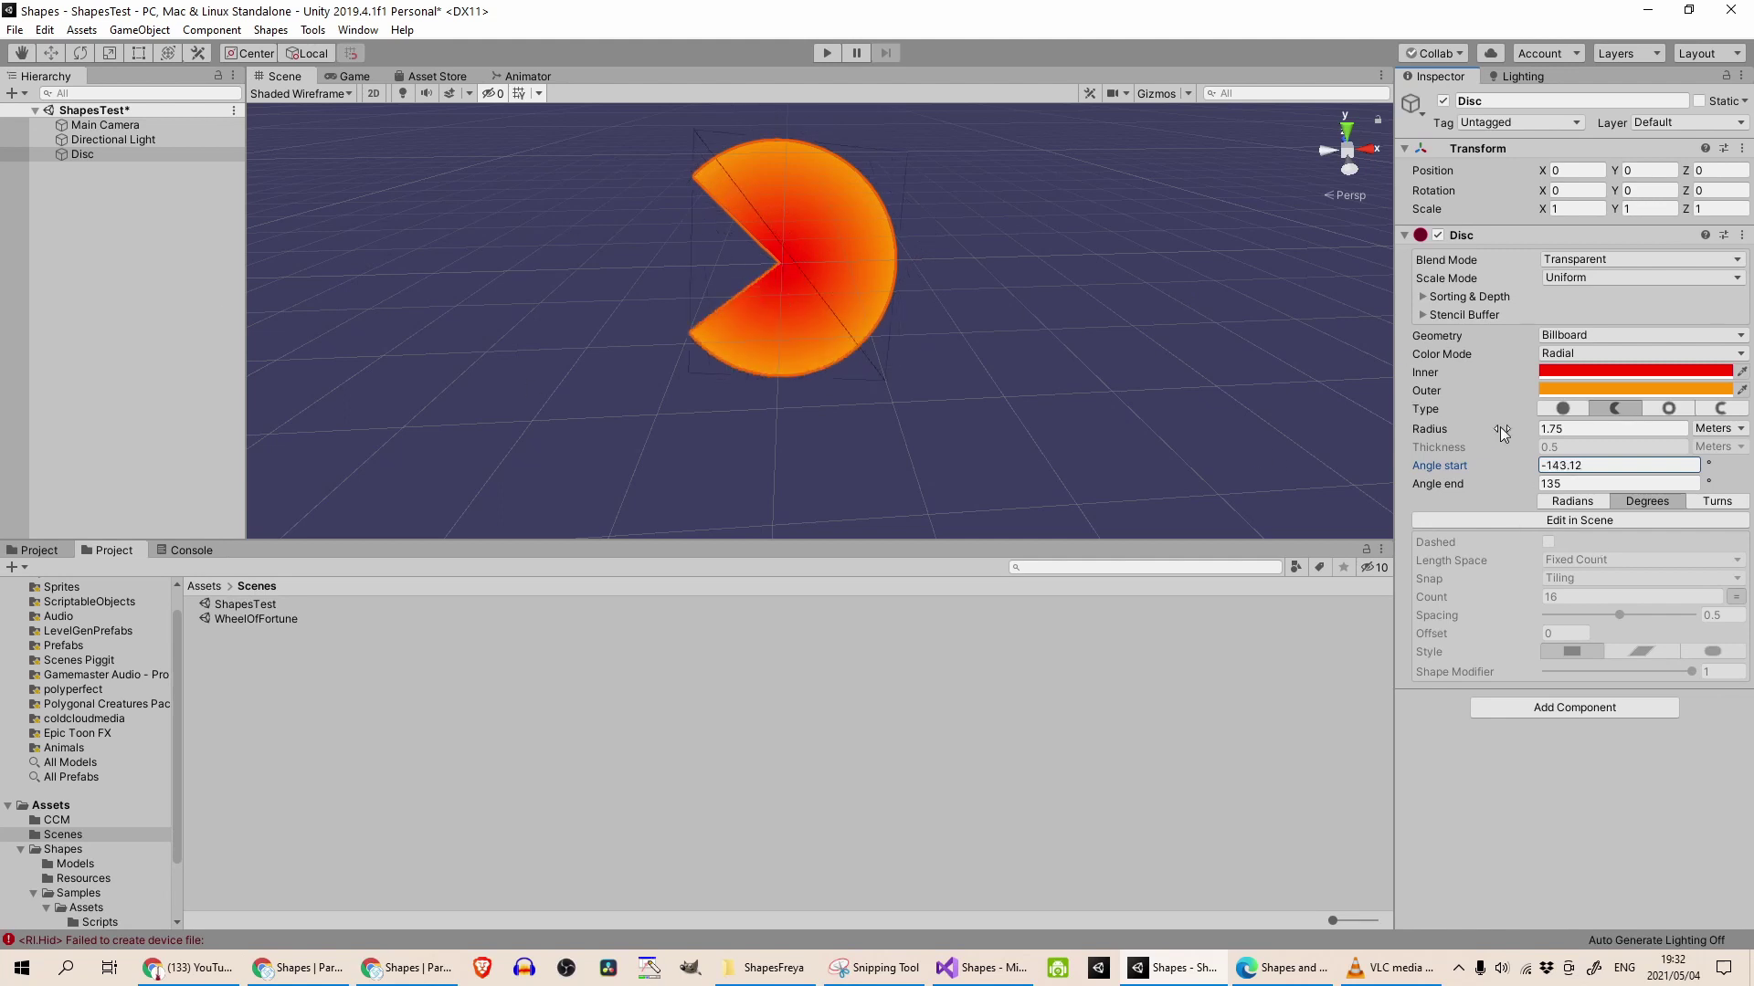
Make it a Ring Arc in radians, shrinking it and moving the gap upper-left with scene handles.
{"action": "left_click", "coordinate": [1667, 409]}
{"action": "left_click", "coordinate": [1720, 408]}
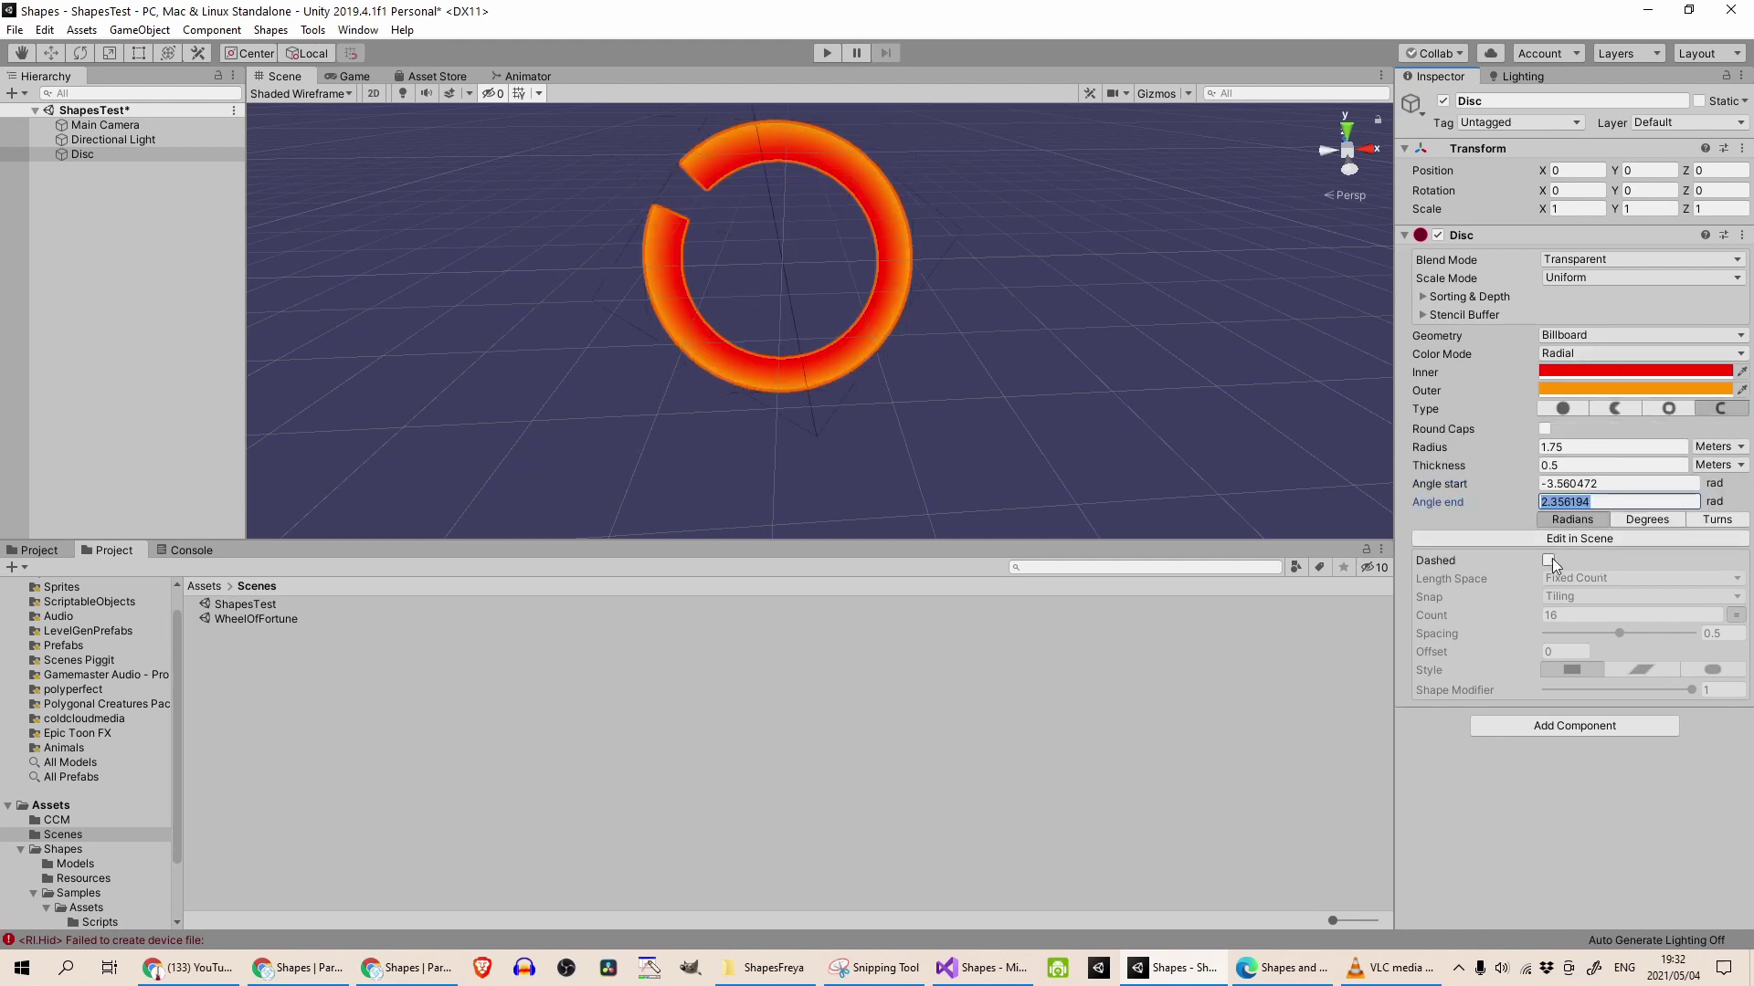
{"action": "left_click", "coordinate": [1572, 519]}
{"action": "left_click", "coordinate": [1580, 538]}
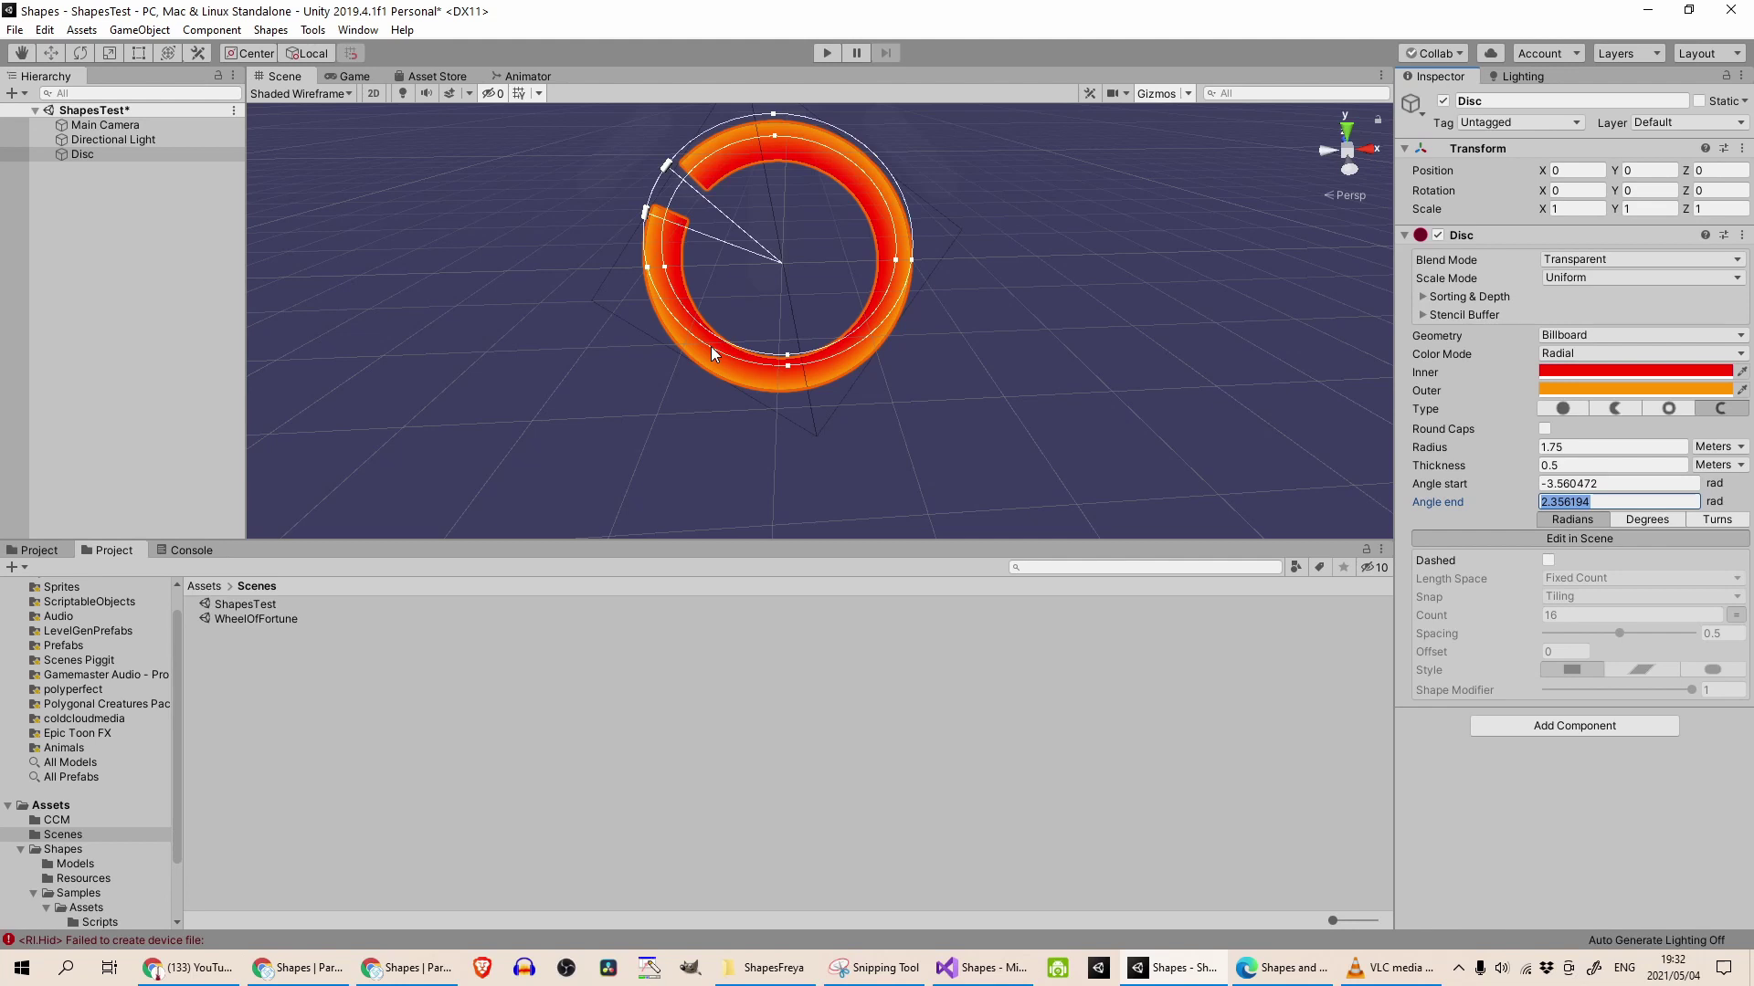
{"action": "mouse_move", "coordinate": [912, 259]}
{"action": "left_mouse_down"}
{"action": "mouse_move", "coordinate": [1010, 263]}
{"action": "mouse_move", "coordinate": [915, 266]}
{"action": "left_mouse_up"}
{"action": "left_click_drag", "start_coordinate": [776, 142], "coordinate": [904, 148]}
{"action": "left_click", "coordinate": [668, 291]}
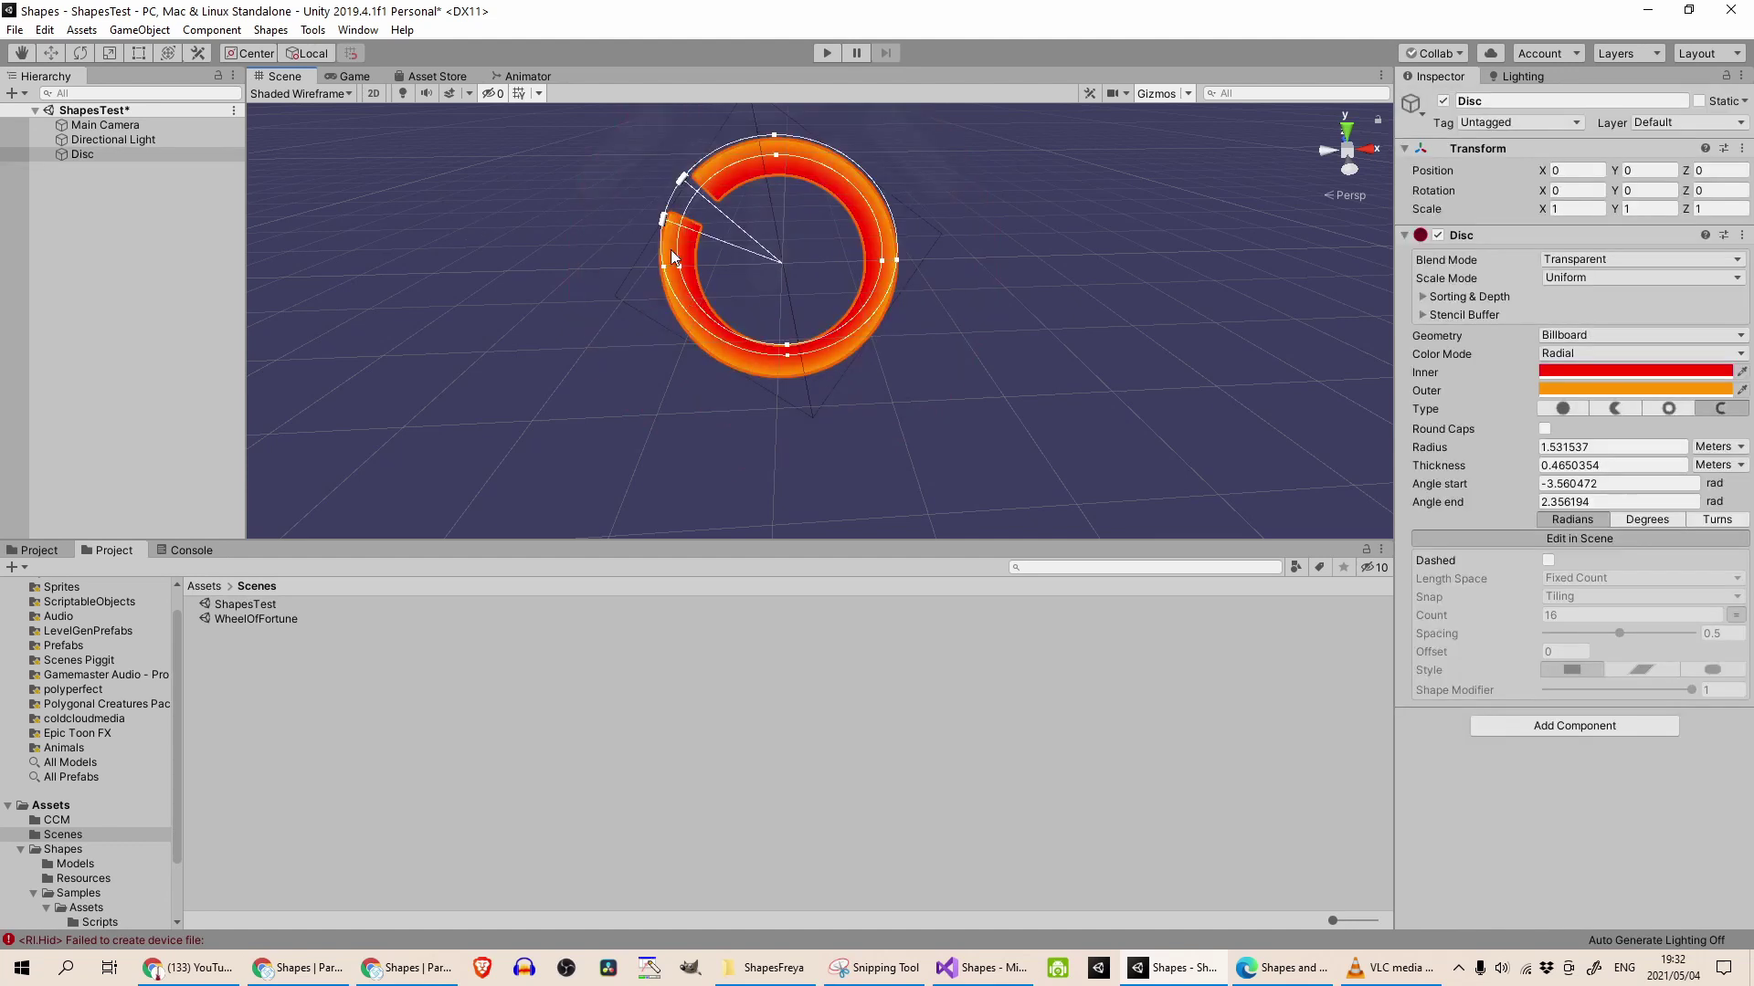
{"action": "left_click_drag", "start_coordinate": [670, 242], "coordinate": [676, 281]}
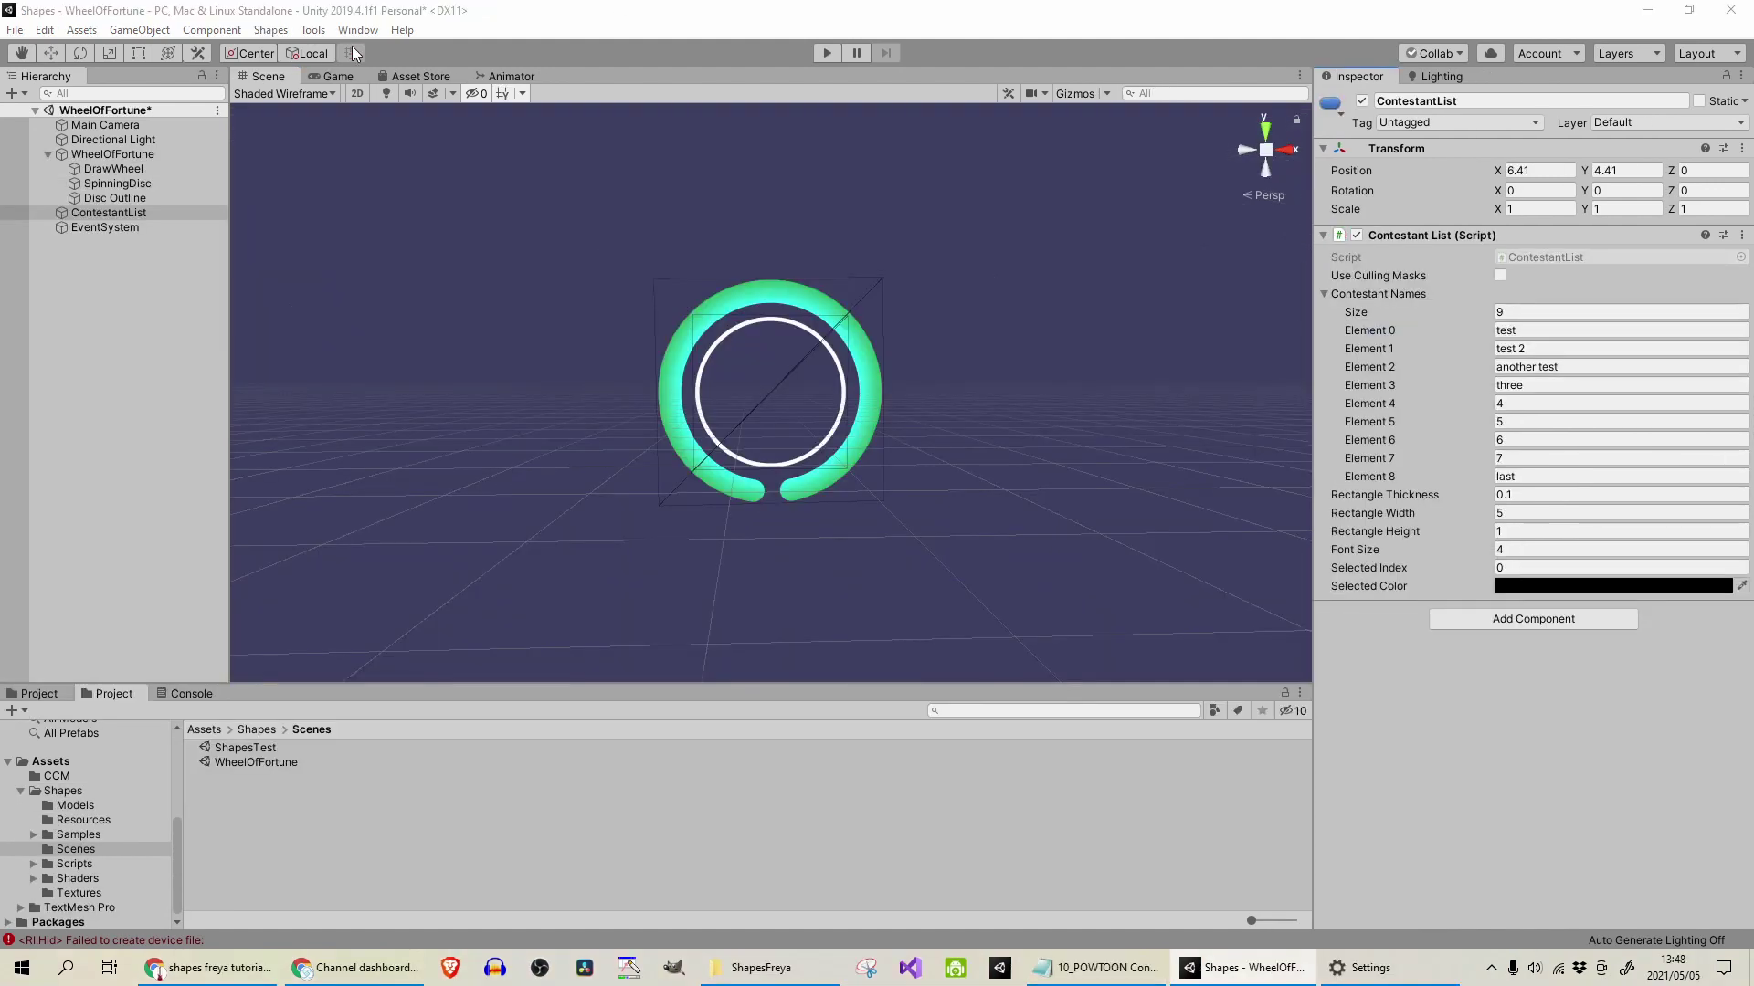
Play the WheelOfFortune scene until the wheel lands on contestant 7.
{"action": "left_click", "coordinate": [822, 52]}
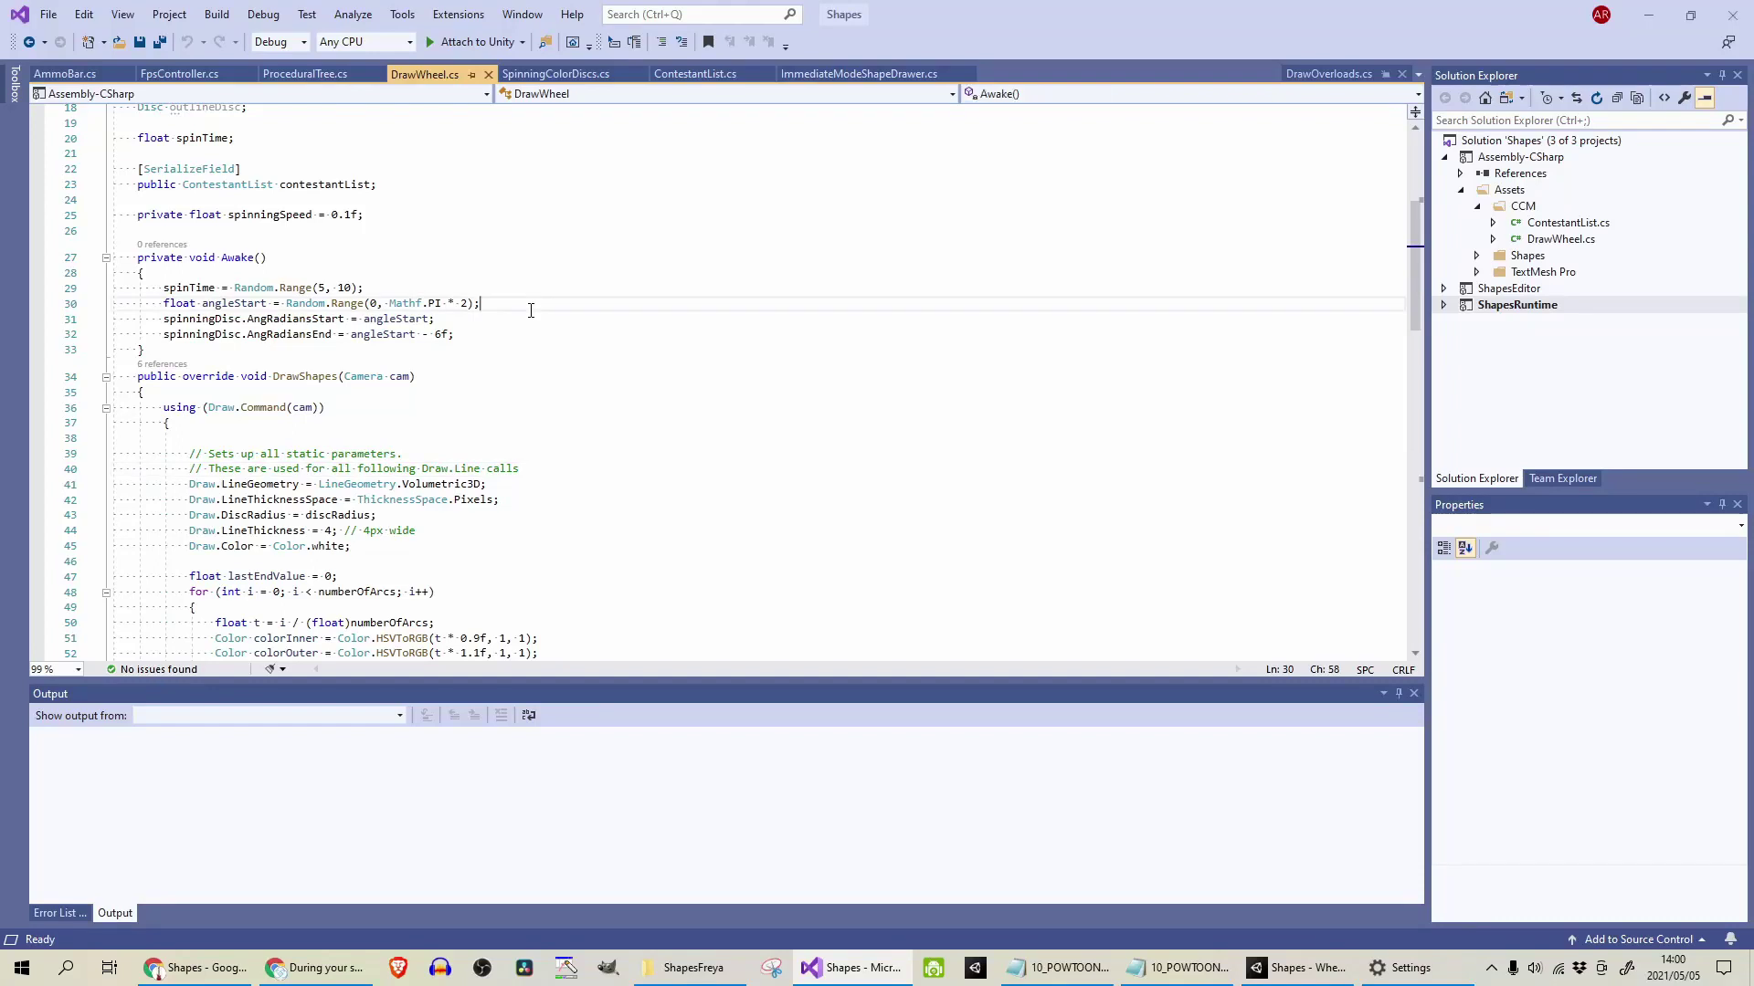
Review the UnityEngine and Shapes imports, discRadius field and ImmediateModeShapeDrawer base class.
{"action": "scroll", "coordinate": [512, 281], "scroll_direction": "up", "scroll_amount": 6}
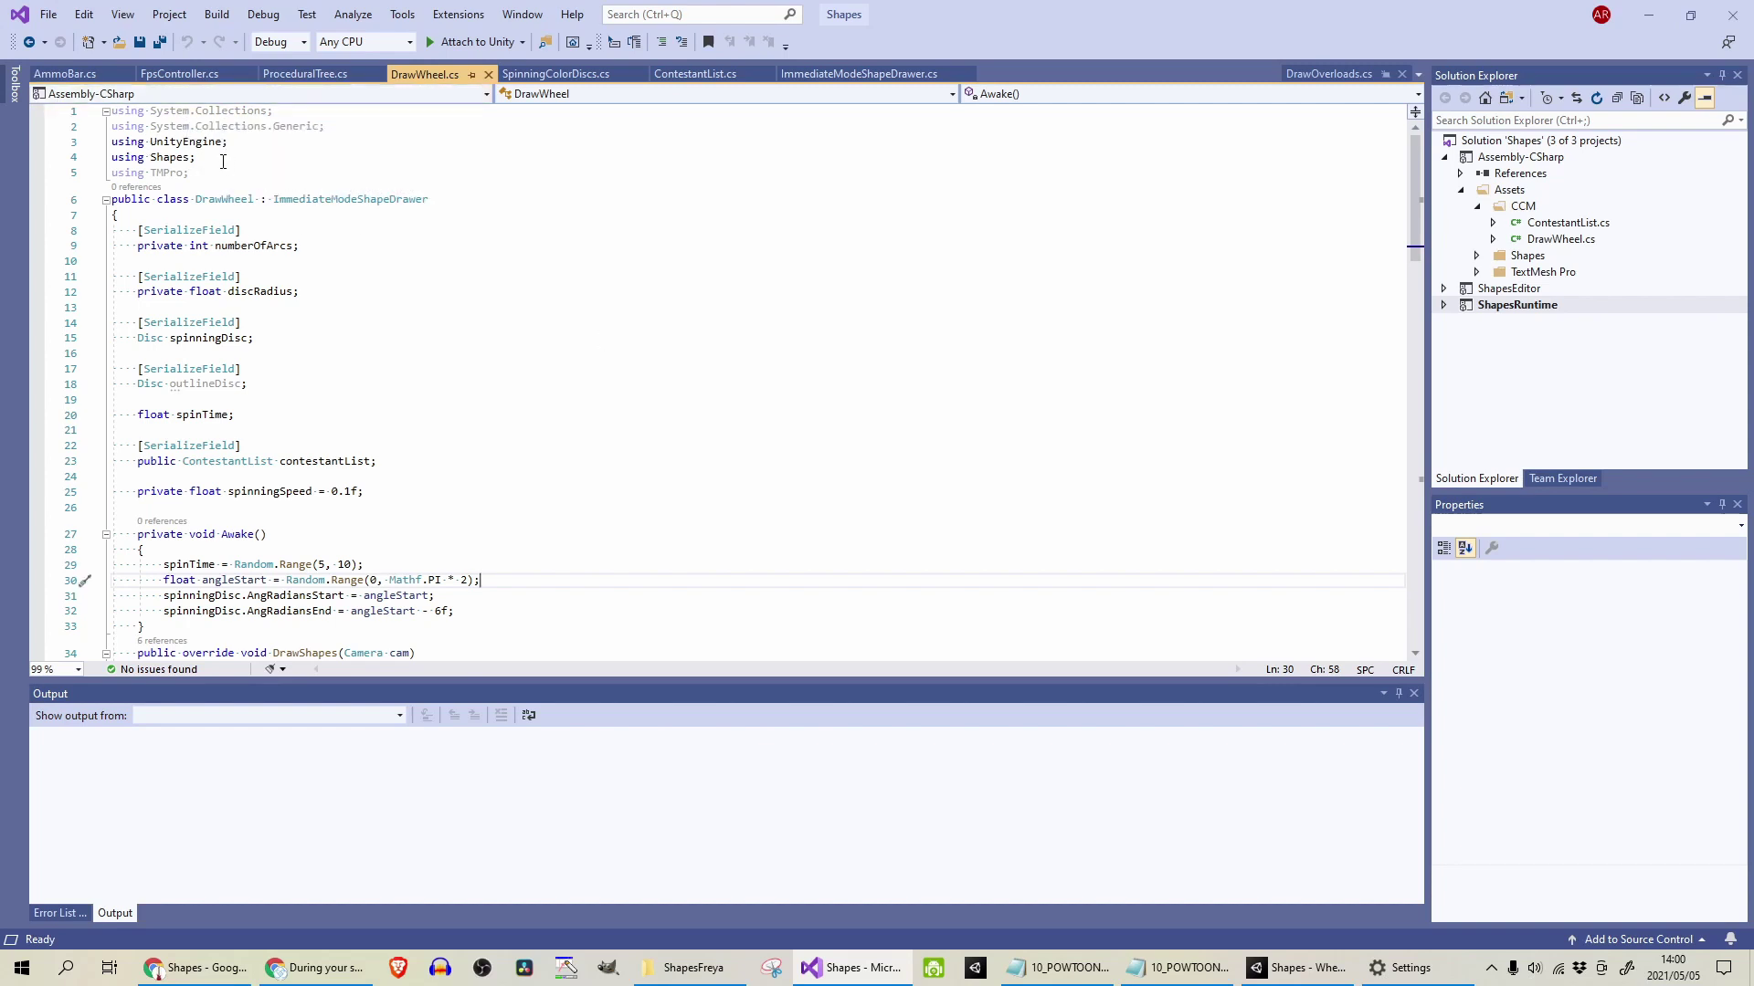
{"action": "left_click_drag", "start_coordinate": [229, 165], "coordinate": [25, 137]}
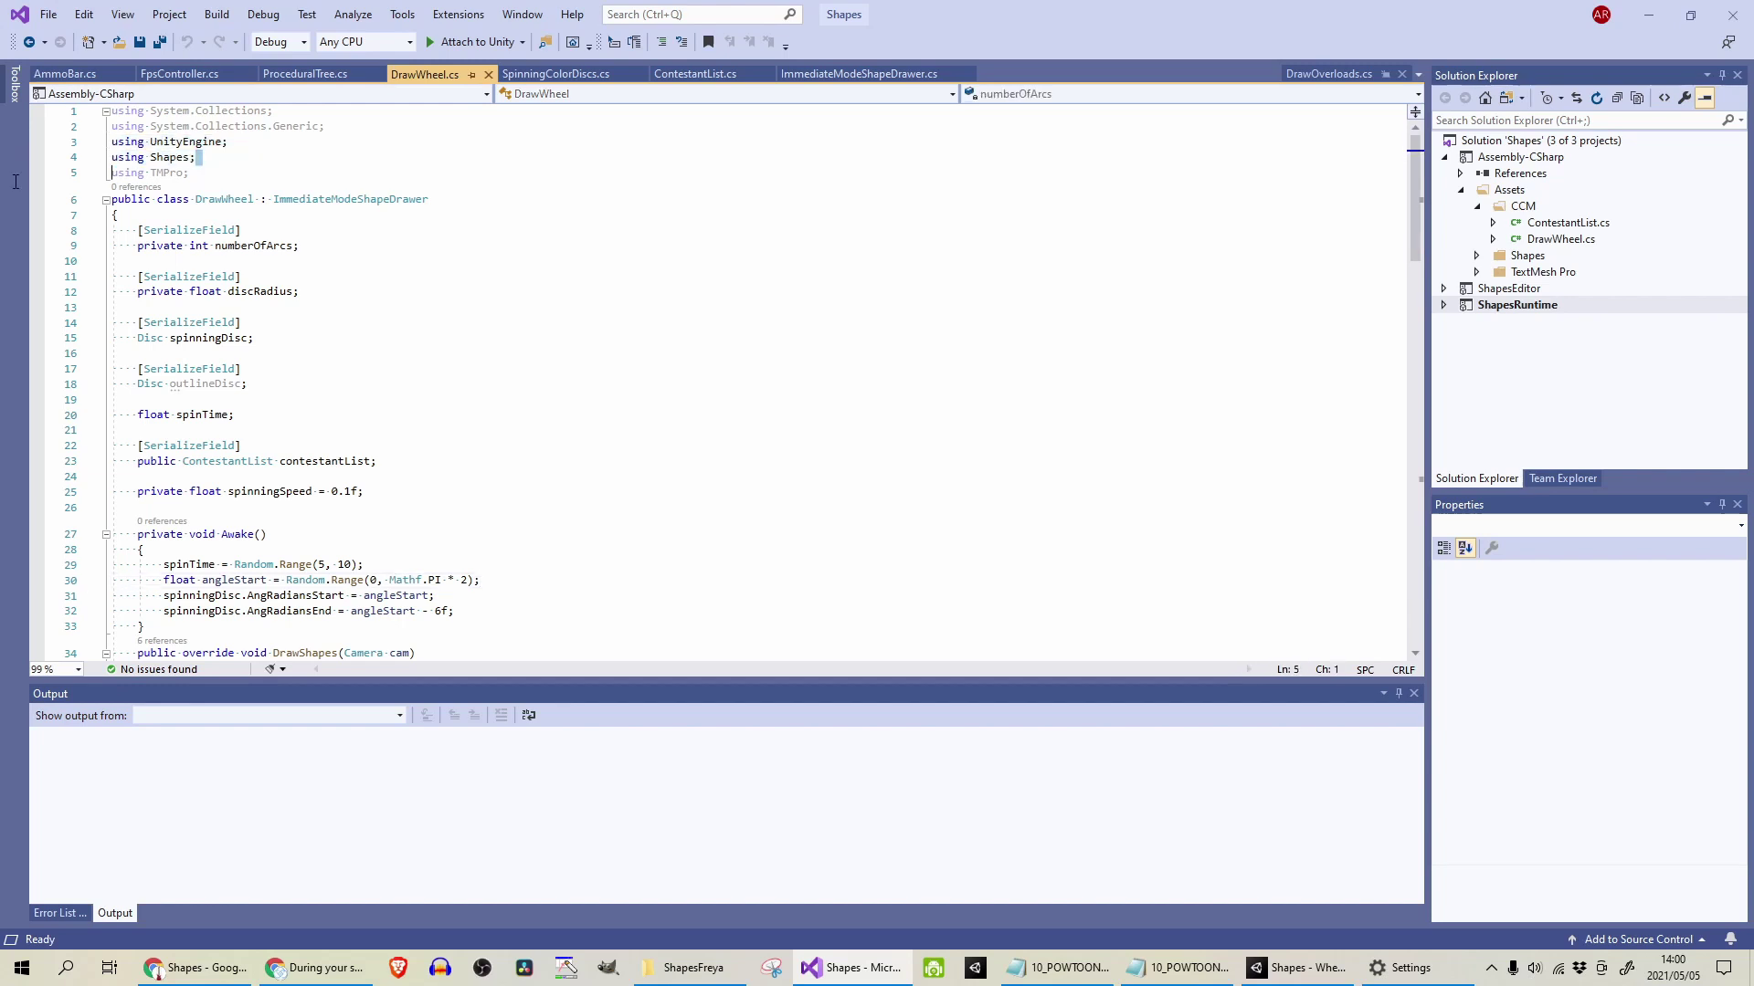
{"action": "left_click", "coordinate": [262, 159]}
{"action": "left_click", "coordinate": [430, 278]}
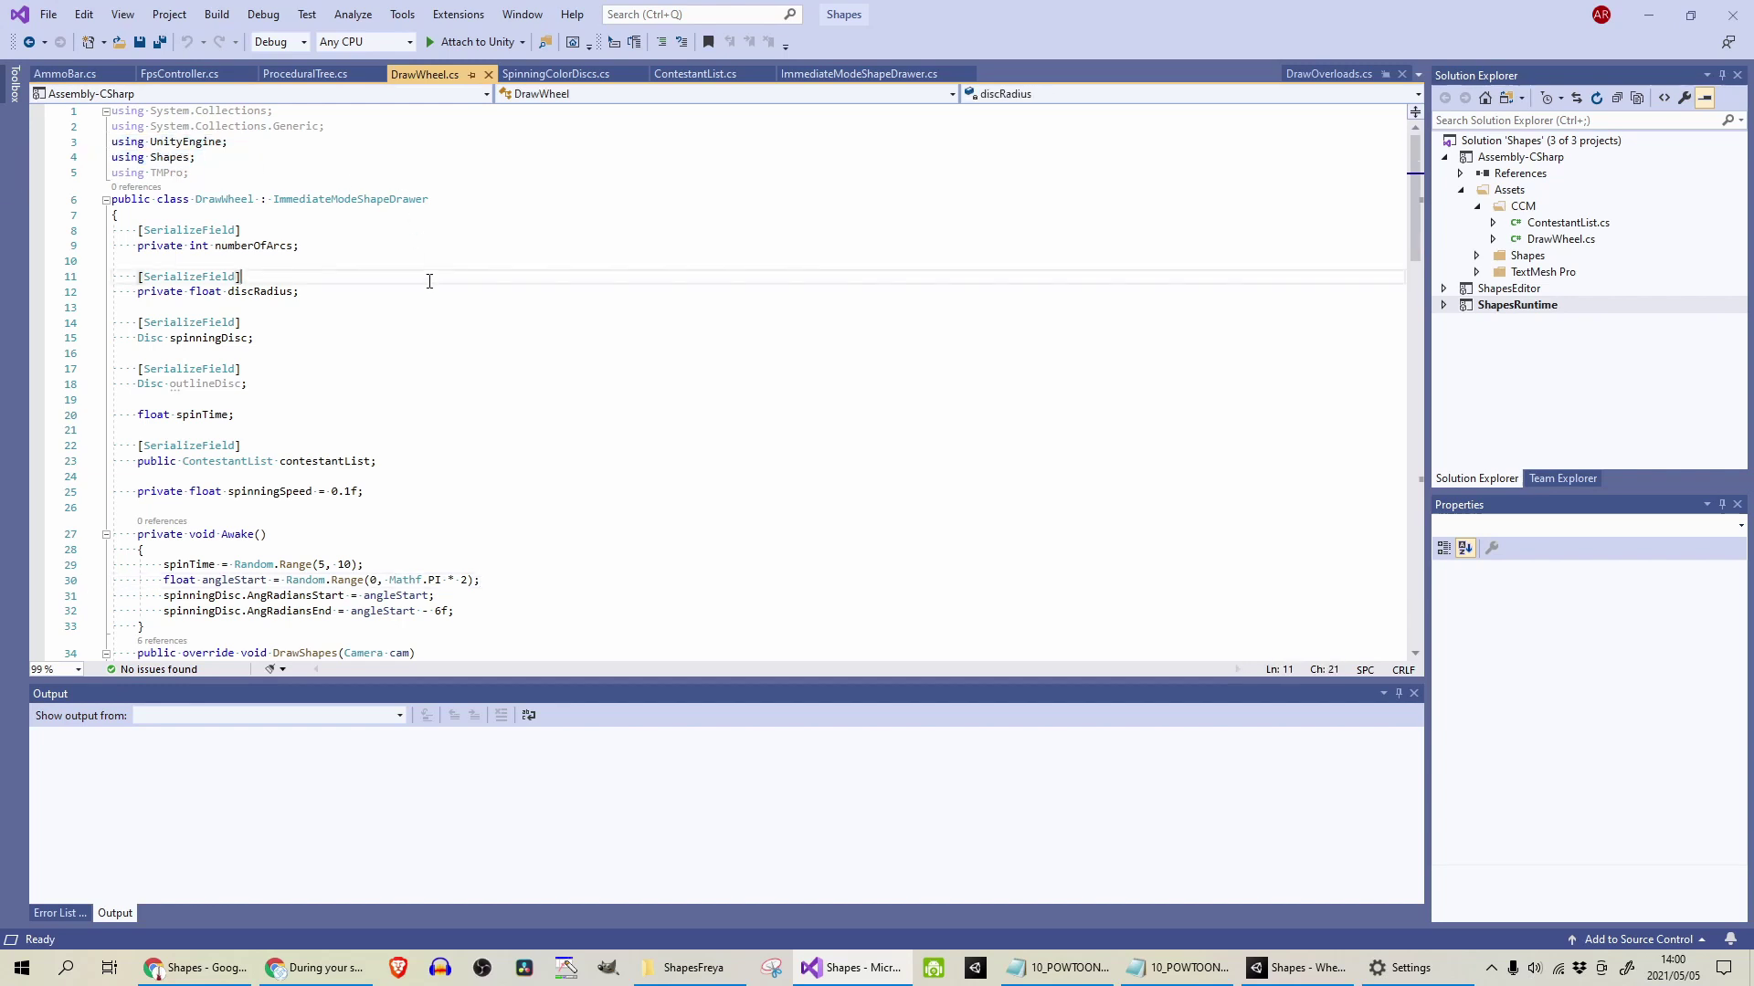
{"action": "double_click", "coordinate": [315, 201]}
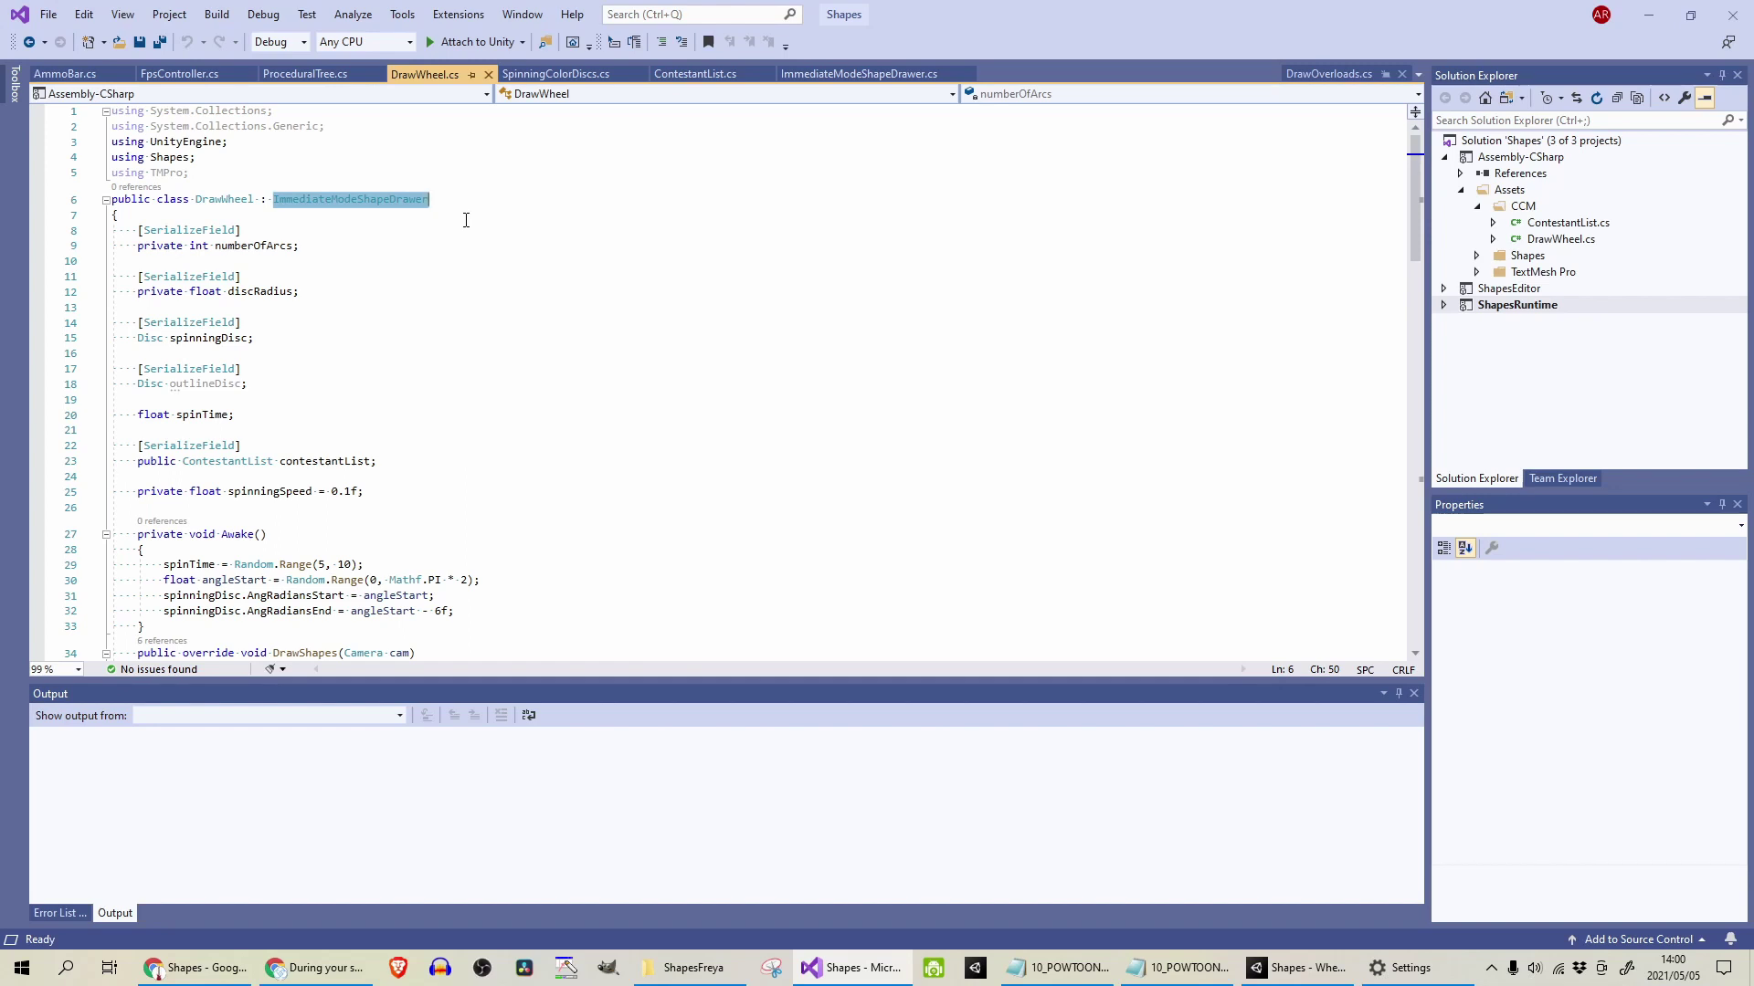
{"action": "left_click", "coordinate": [404, 281]}
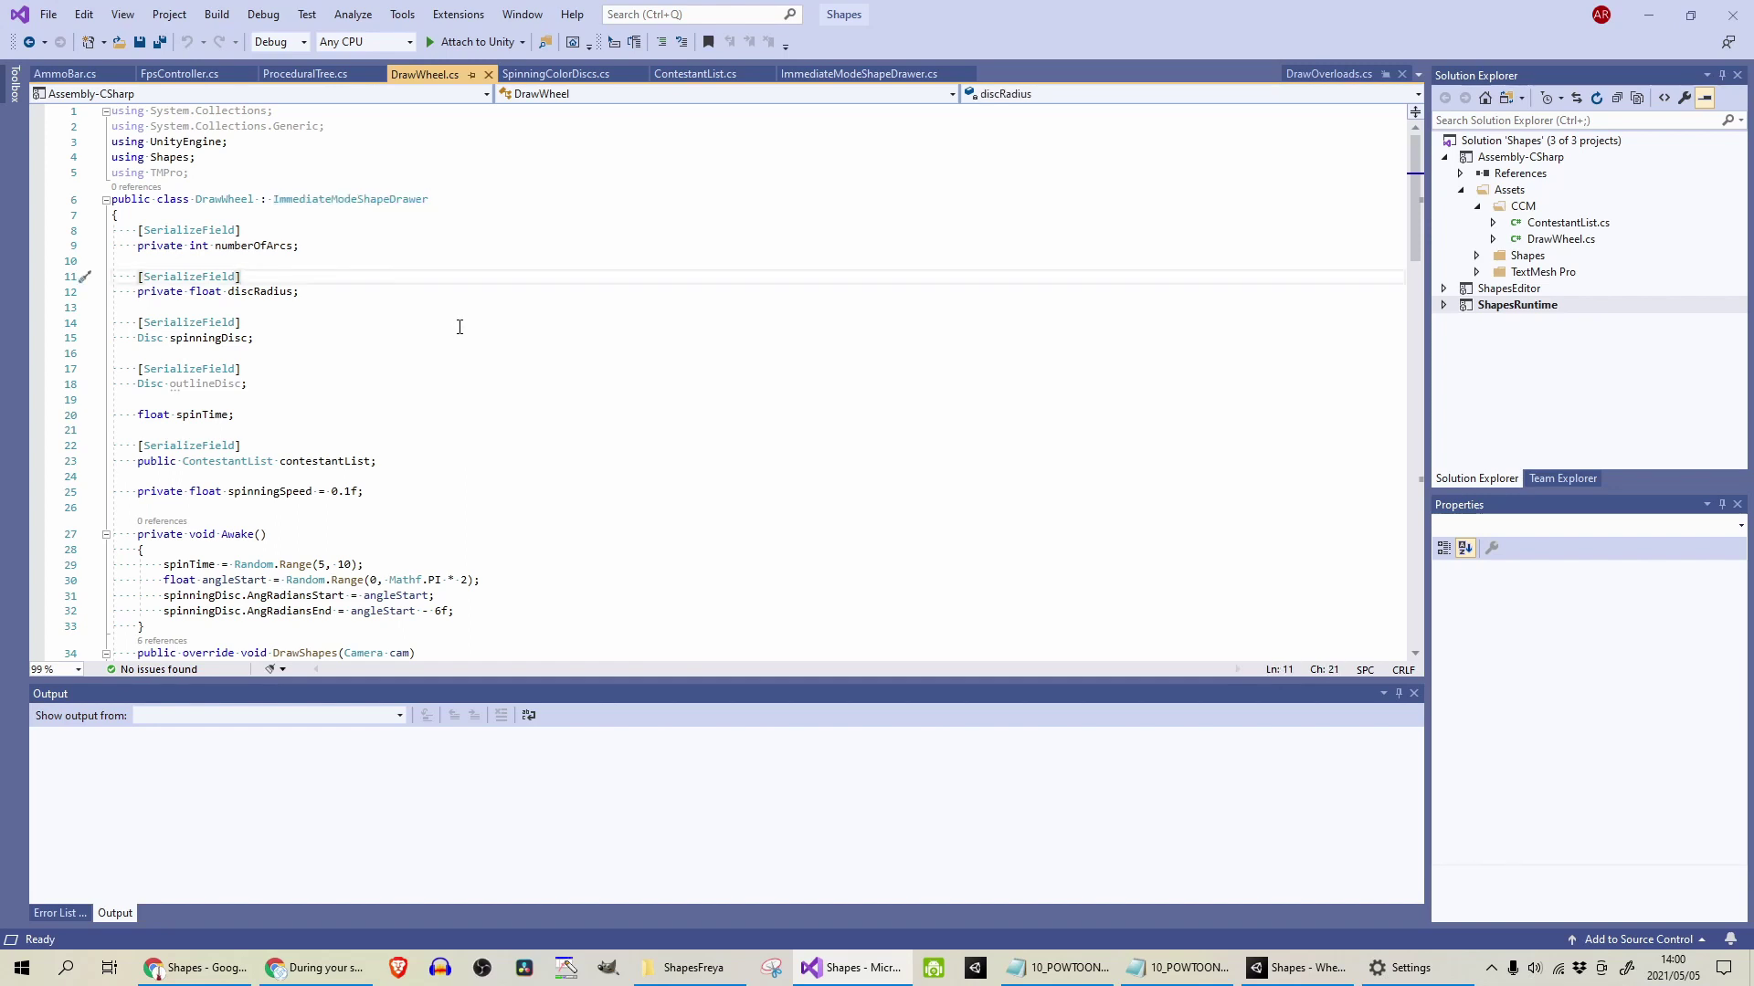
Scroll down to highlight the DrawShapes method and read its body.
{"action": "scroll", "coordinate": [459, 327], "scroll_direction": "down", "scroll_amount": 5}
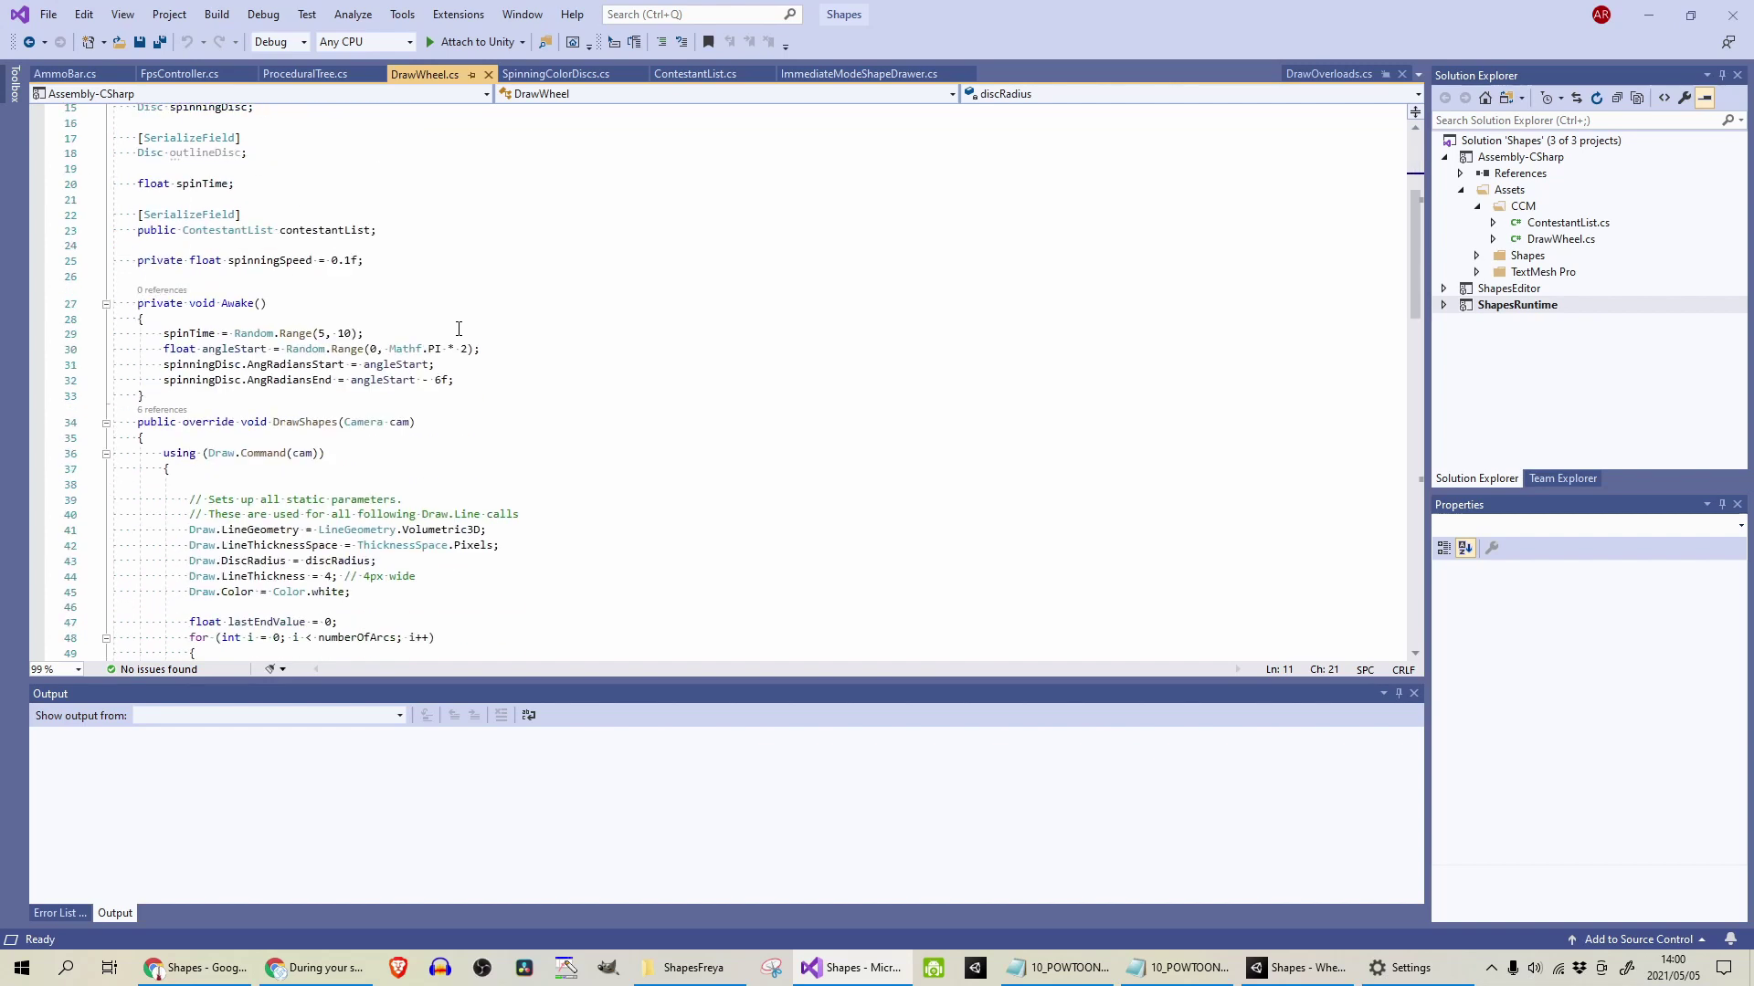
{"action": "scroll", "coordinate": [458, 328], "scroll_direction": "down", "scroll_amount": 3}
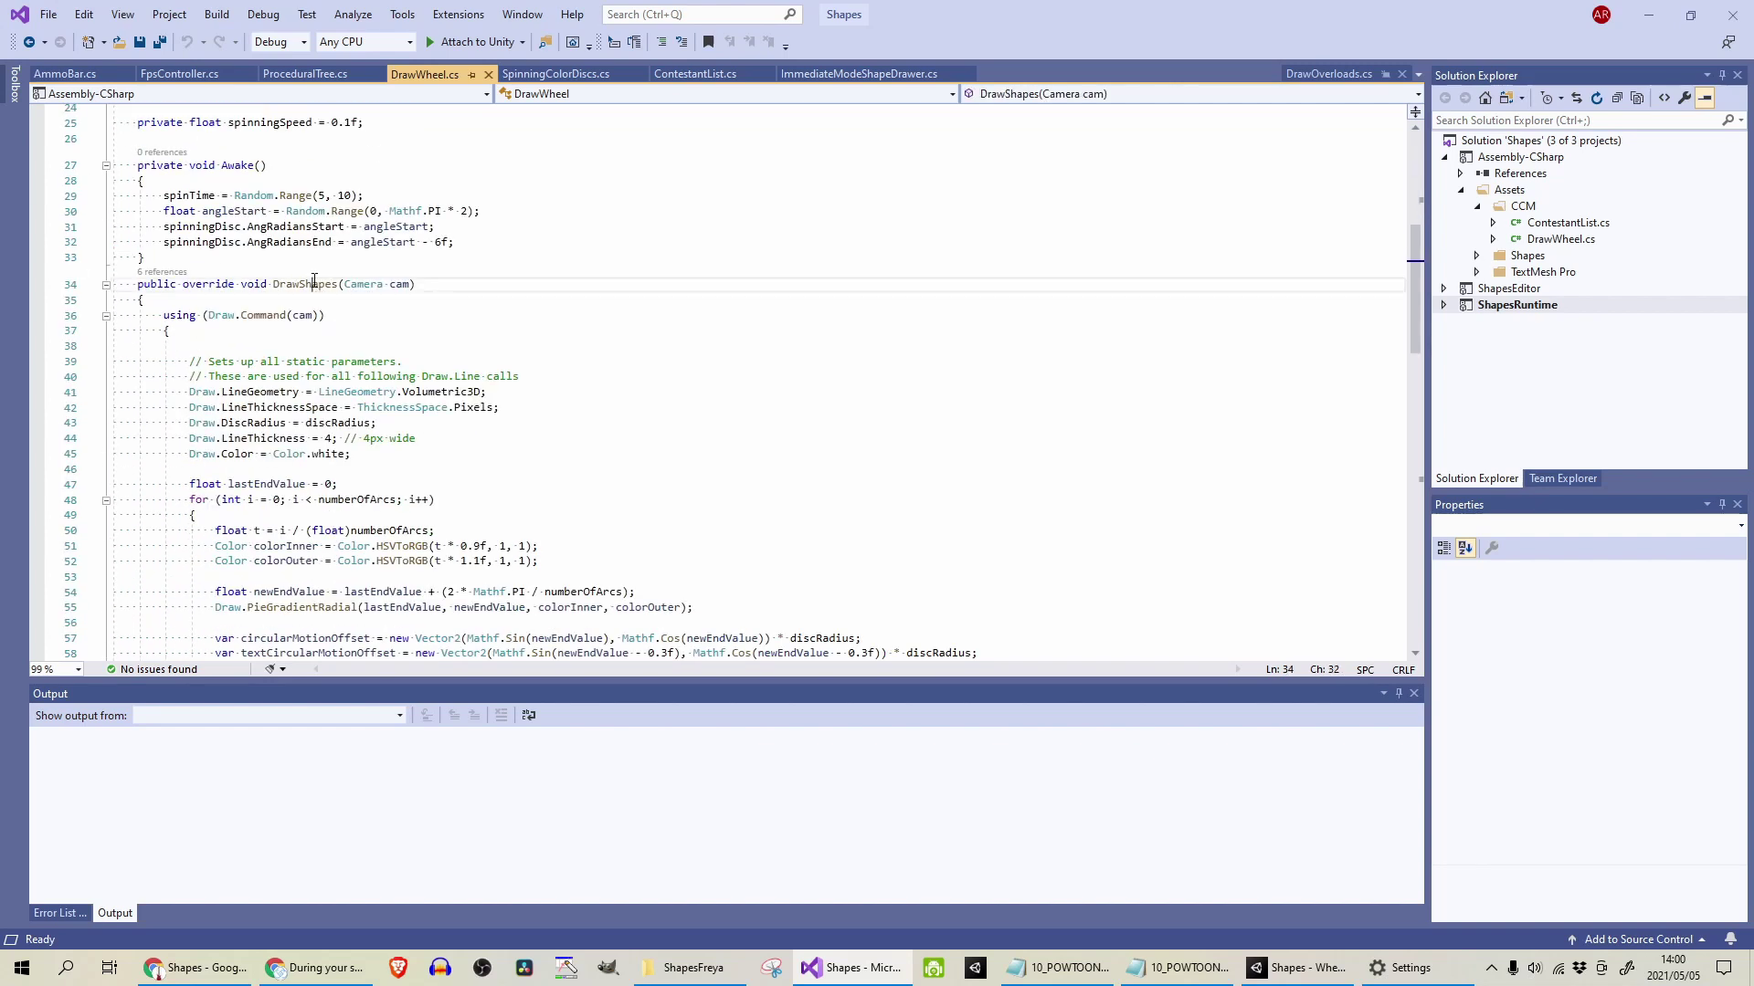
{"action": "double_click", "coordinate": [329, 283]}
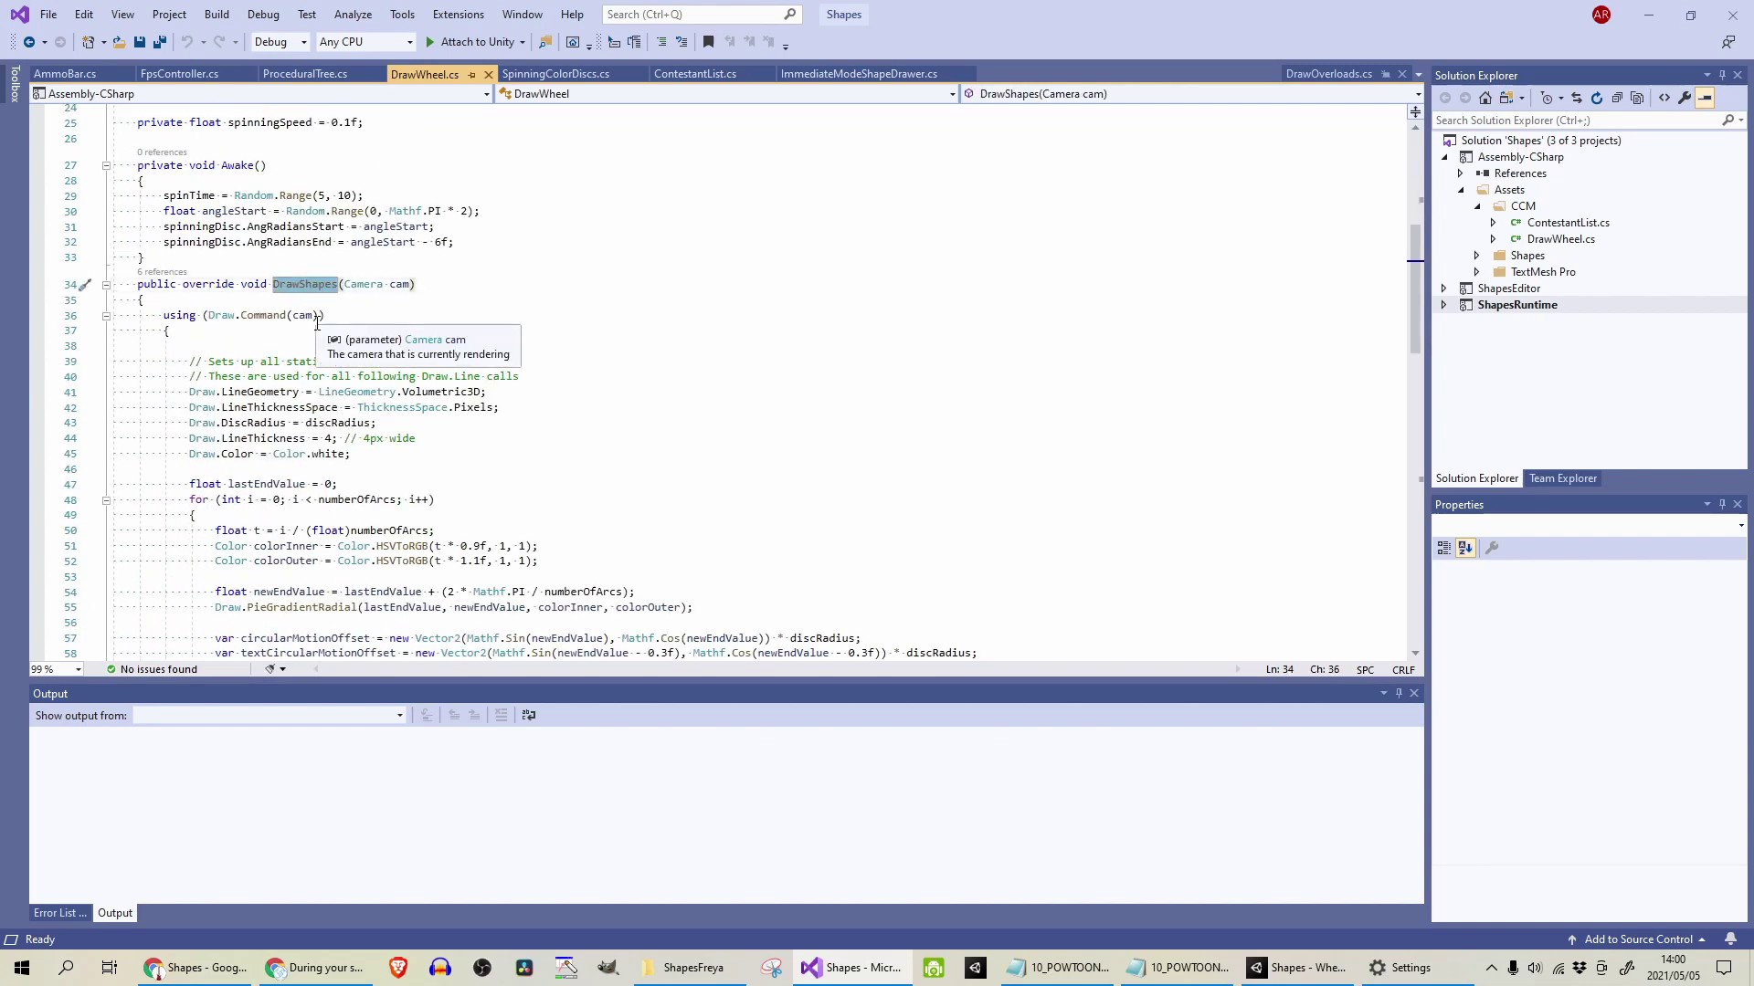
{"action": "scroll", "coordinate": [211, 303], "scroll_direction": "down", "scroll_amount": 2}
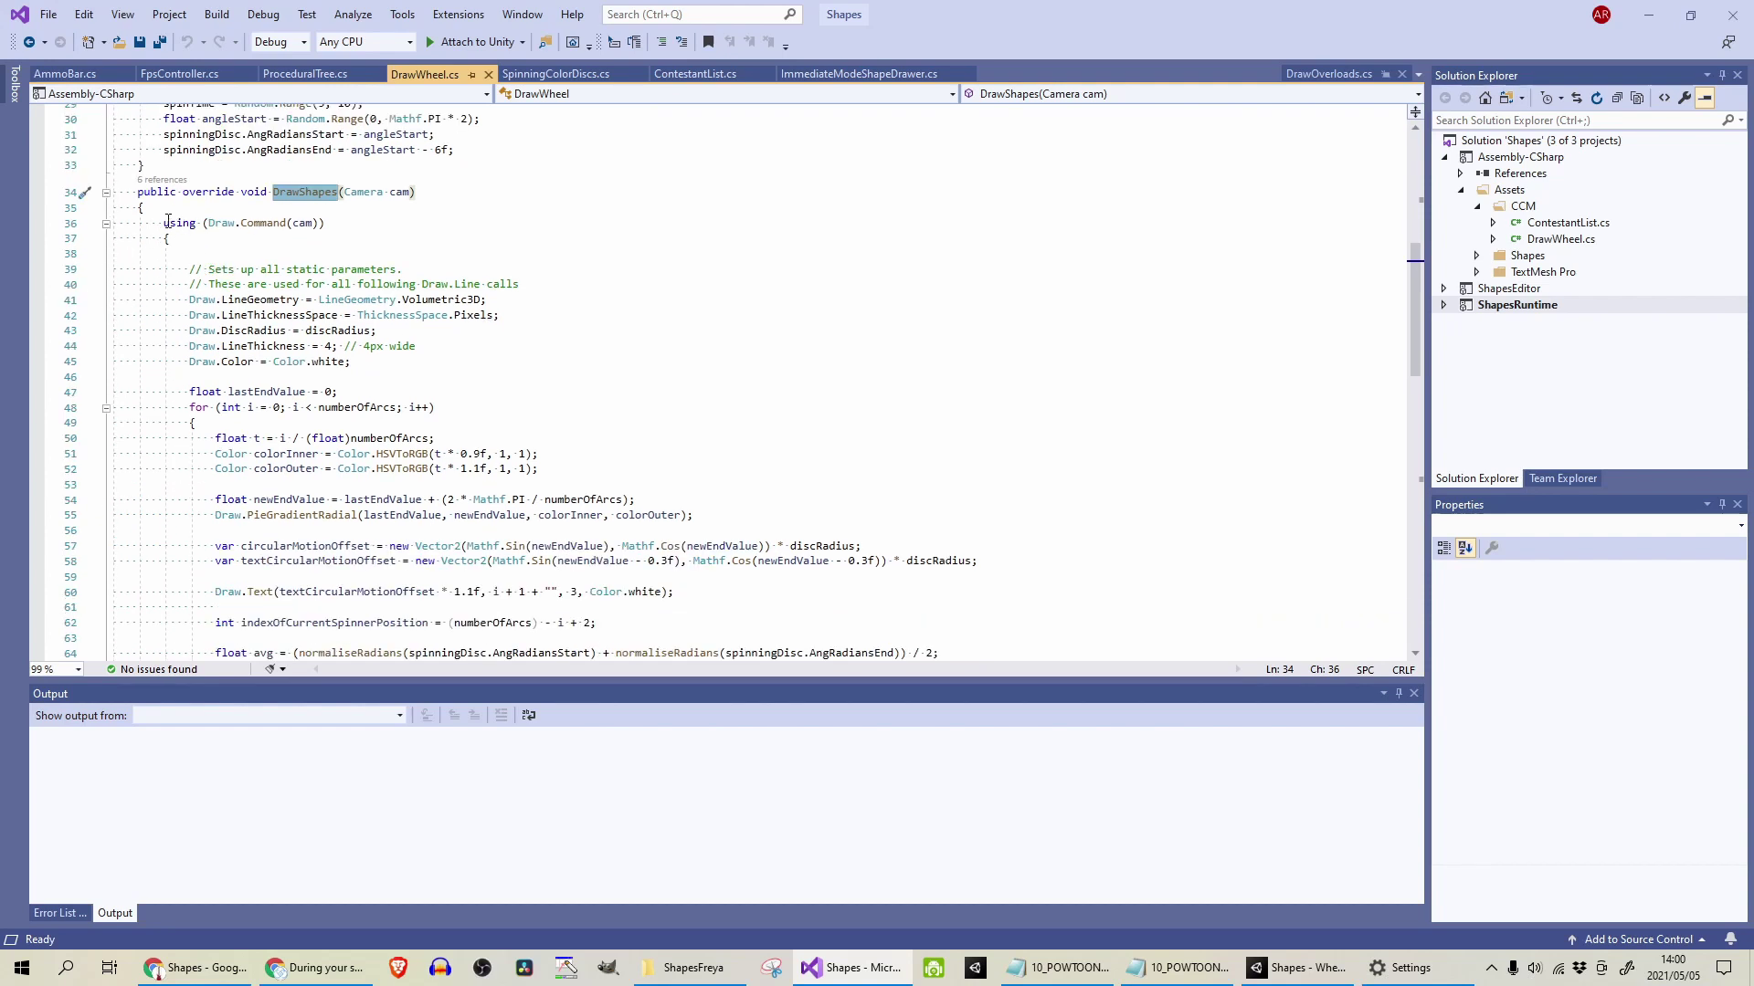
{"action": "left_click_drag", "start_coordinate": [164, 223], "coordinate": [422, 230]}
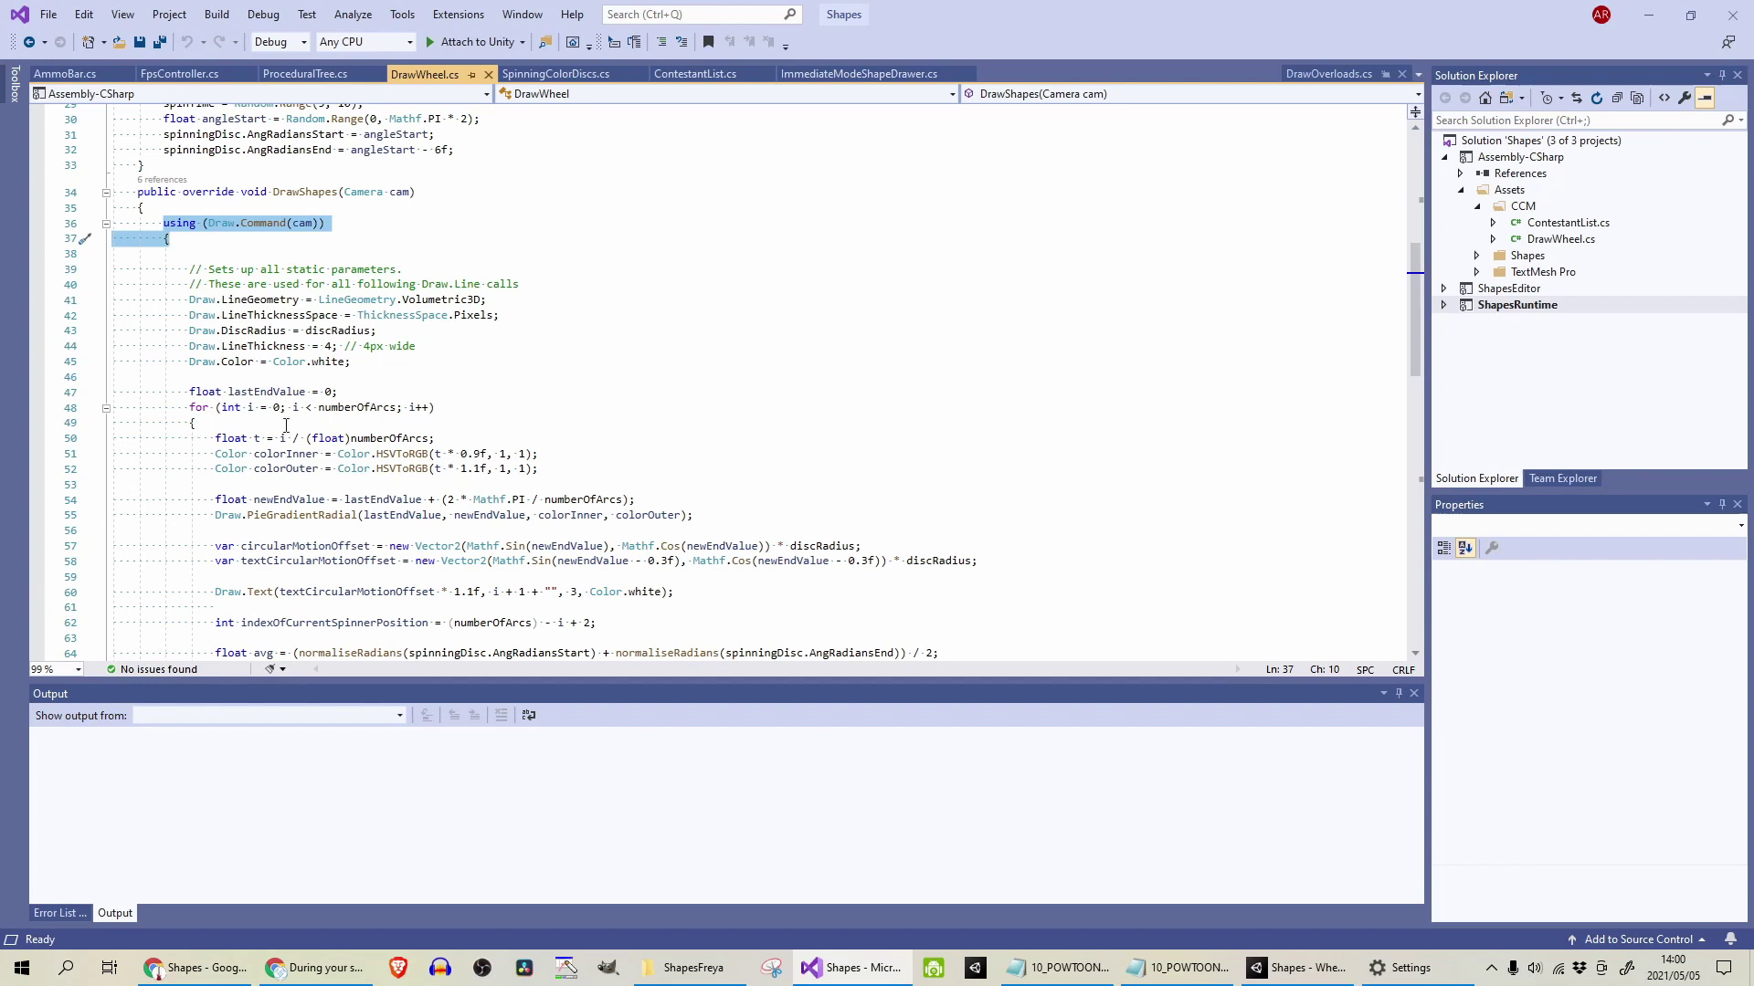
{"action": "scroll", "coordinate": [505, 282], "scroll_direction": "down", "scroll_amount": 1}
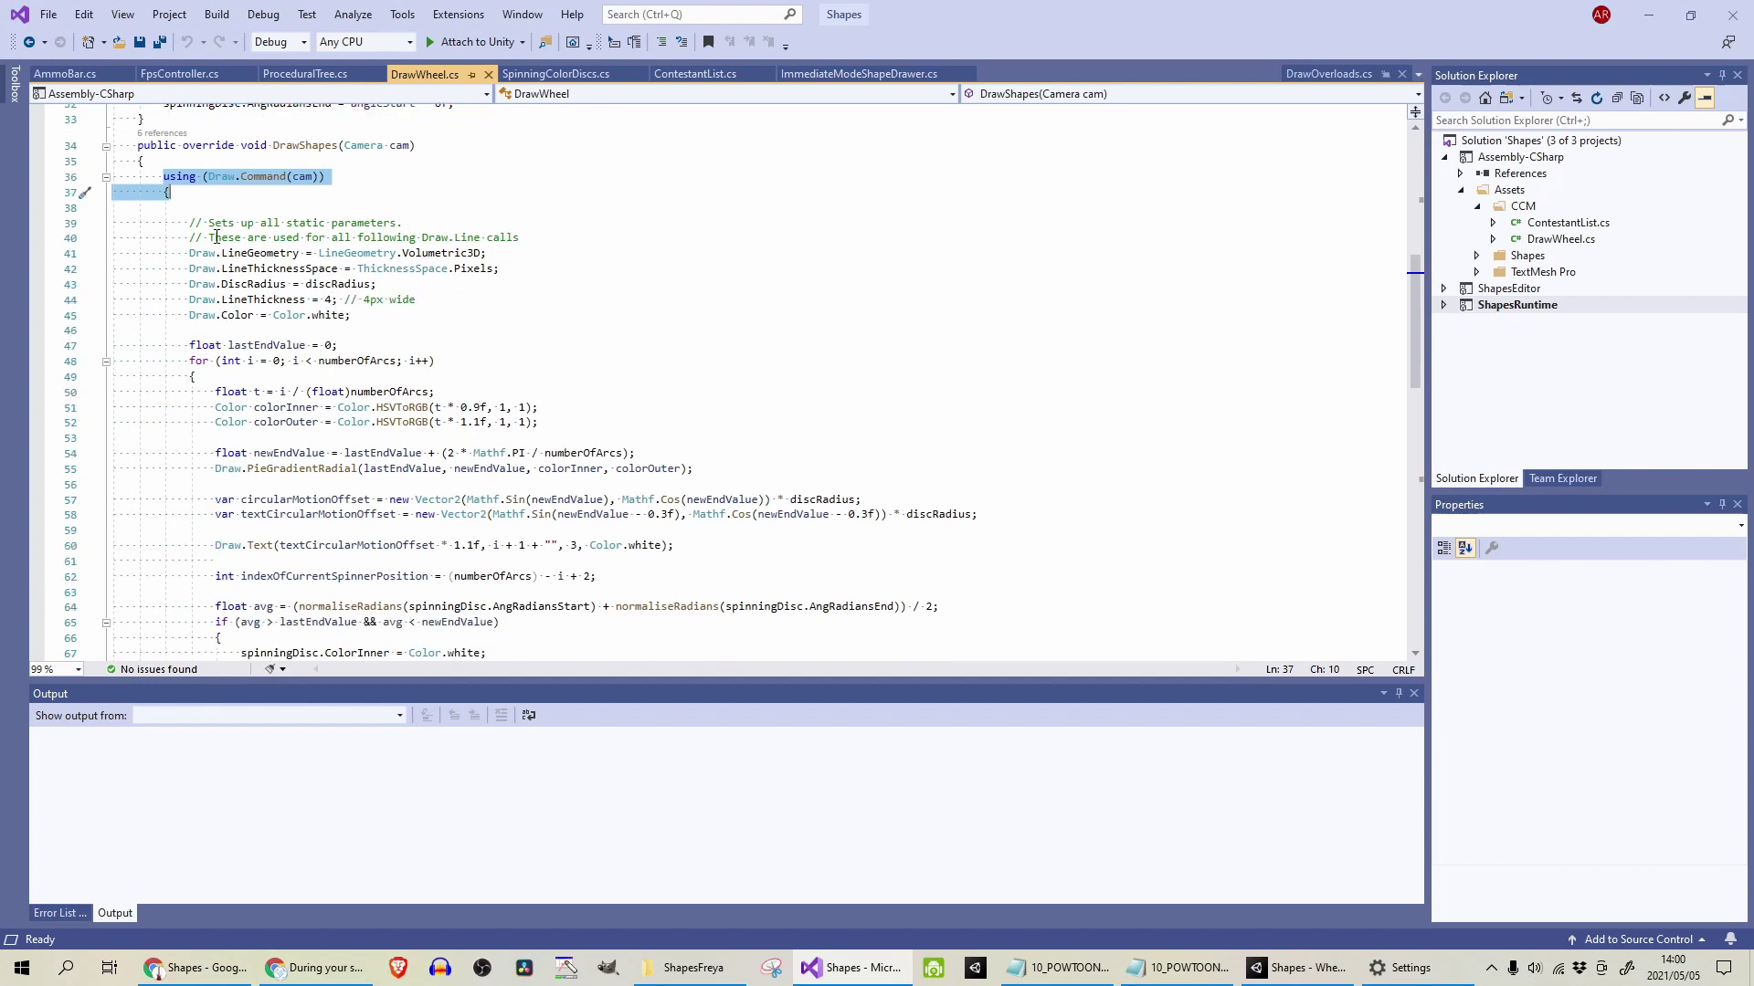
{"action": "left_click_drag", "start_coordinate": [189, 253], "coordinate": [427, 327]}
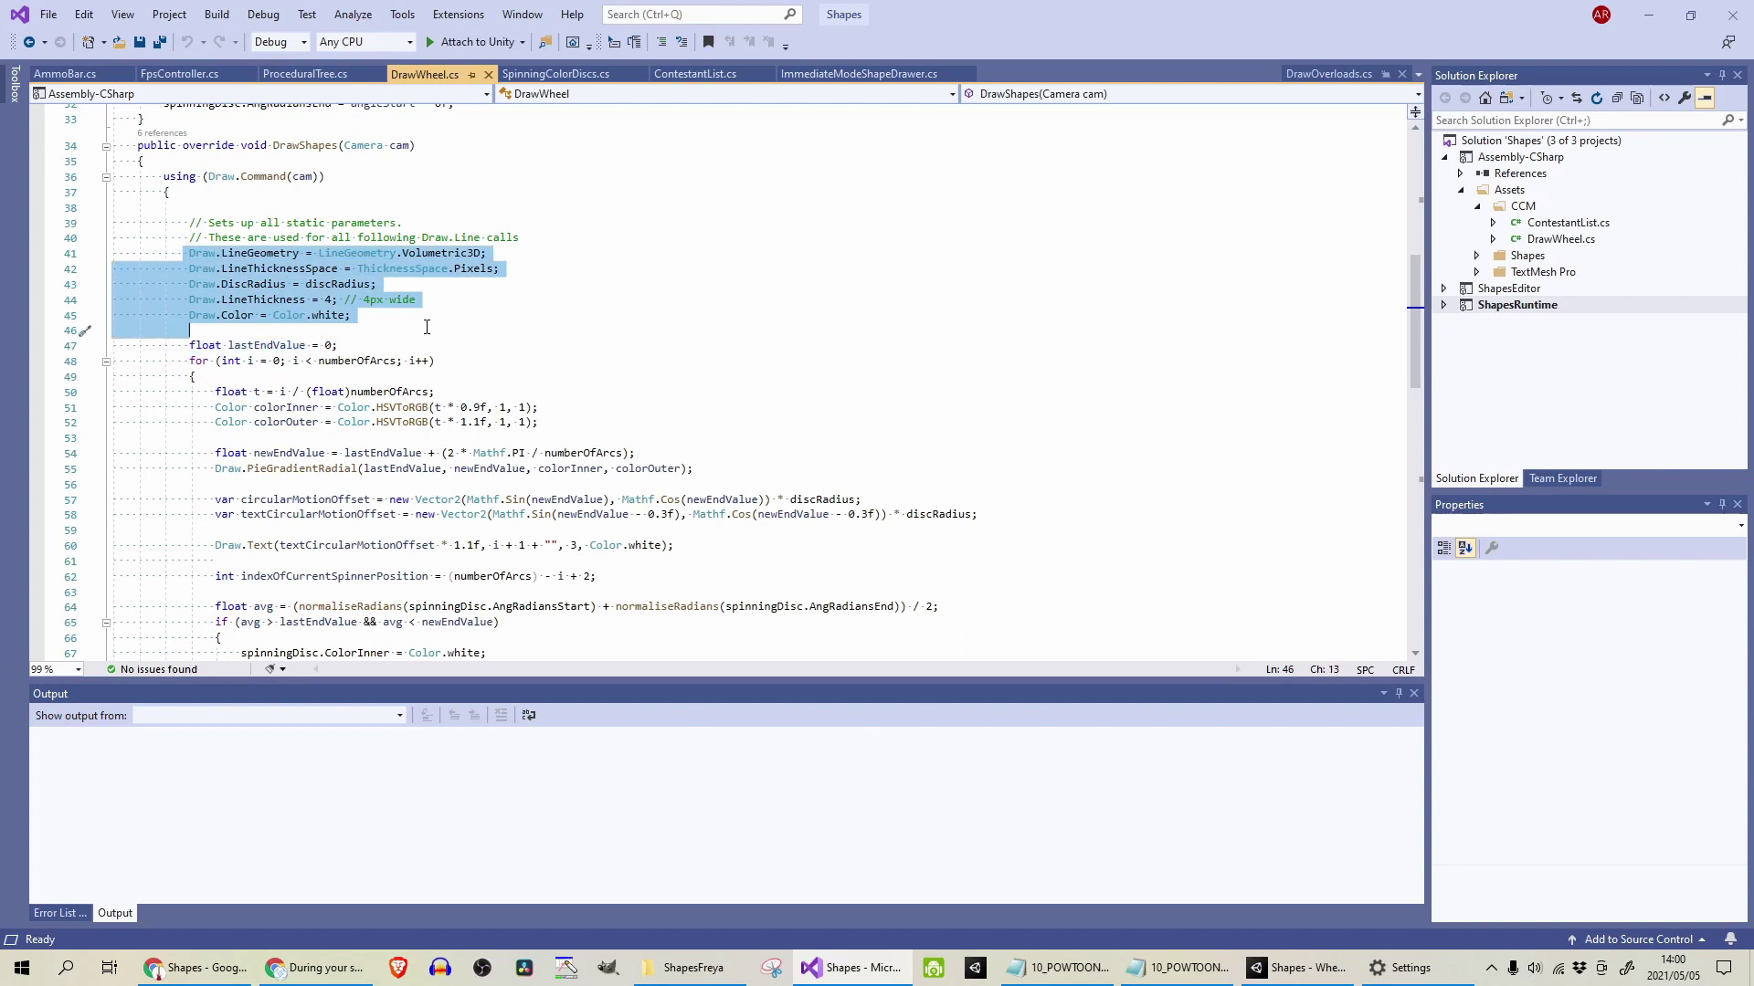
{"action": "left_click", "coordinate": [556, 310]}
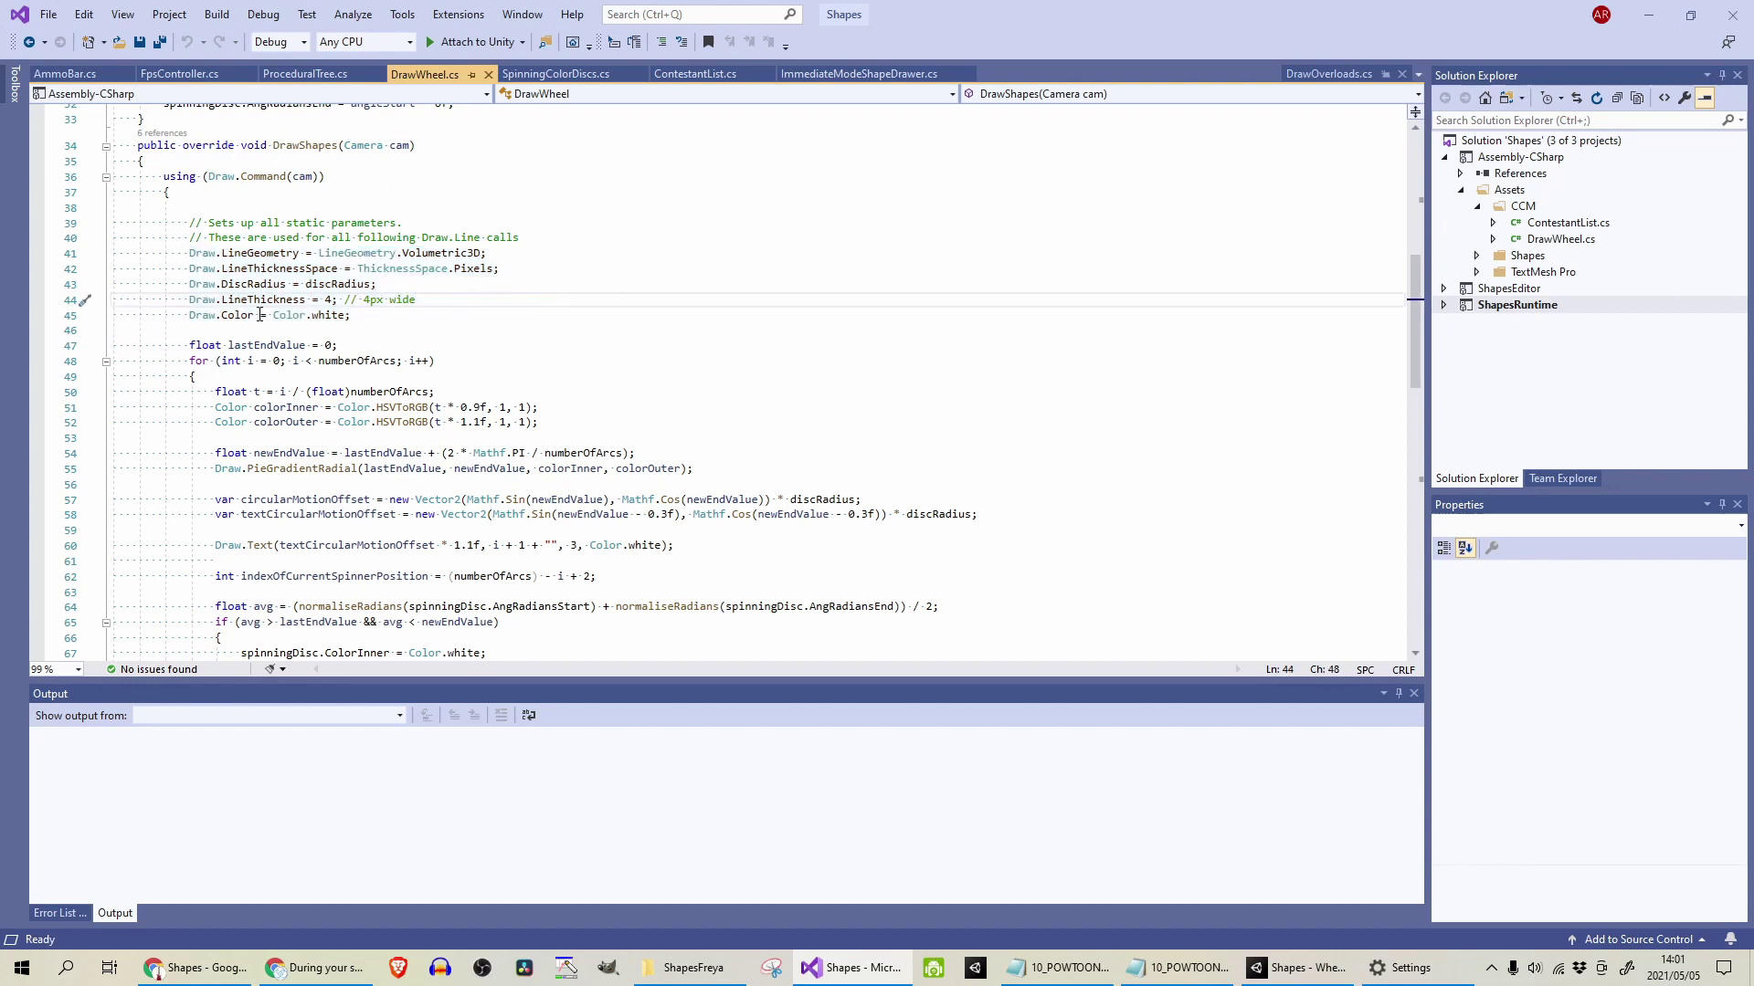
{"action": "triple_click", "coordinate": [239, 315]}
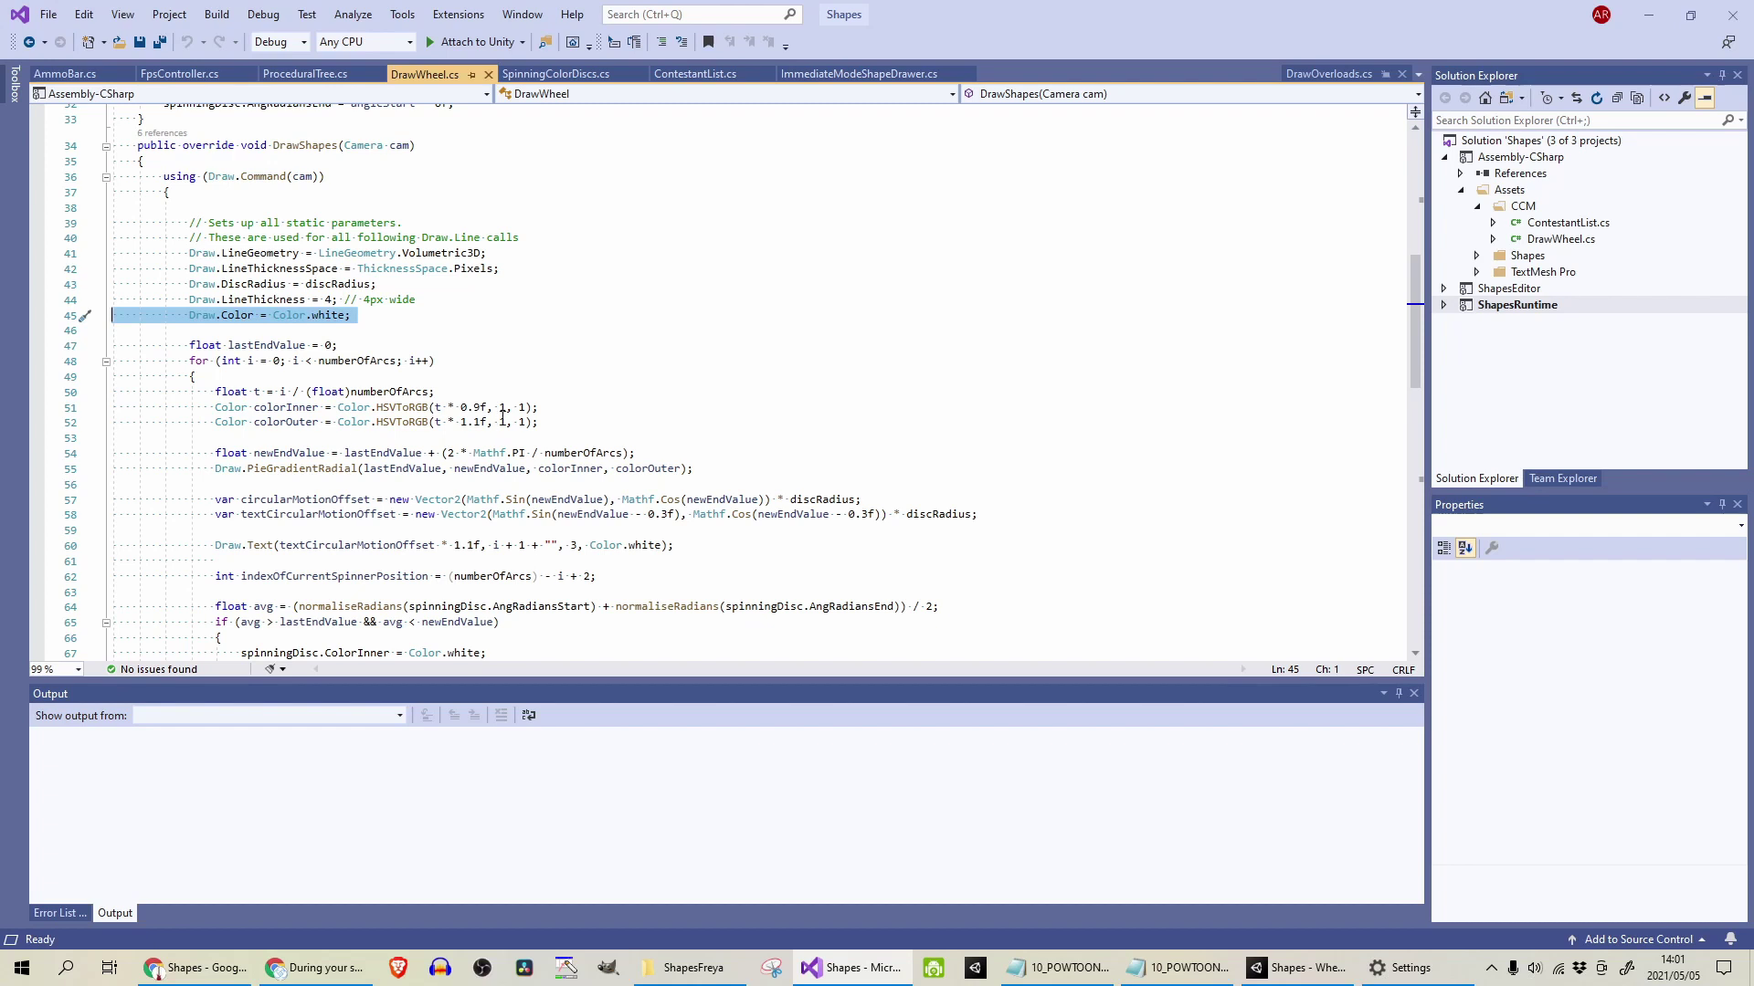
{"action": "left_click", "coordinate": [283, 481]}
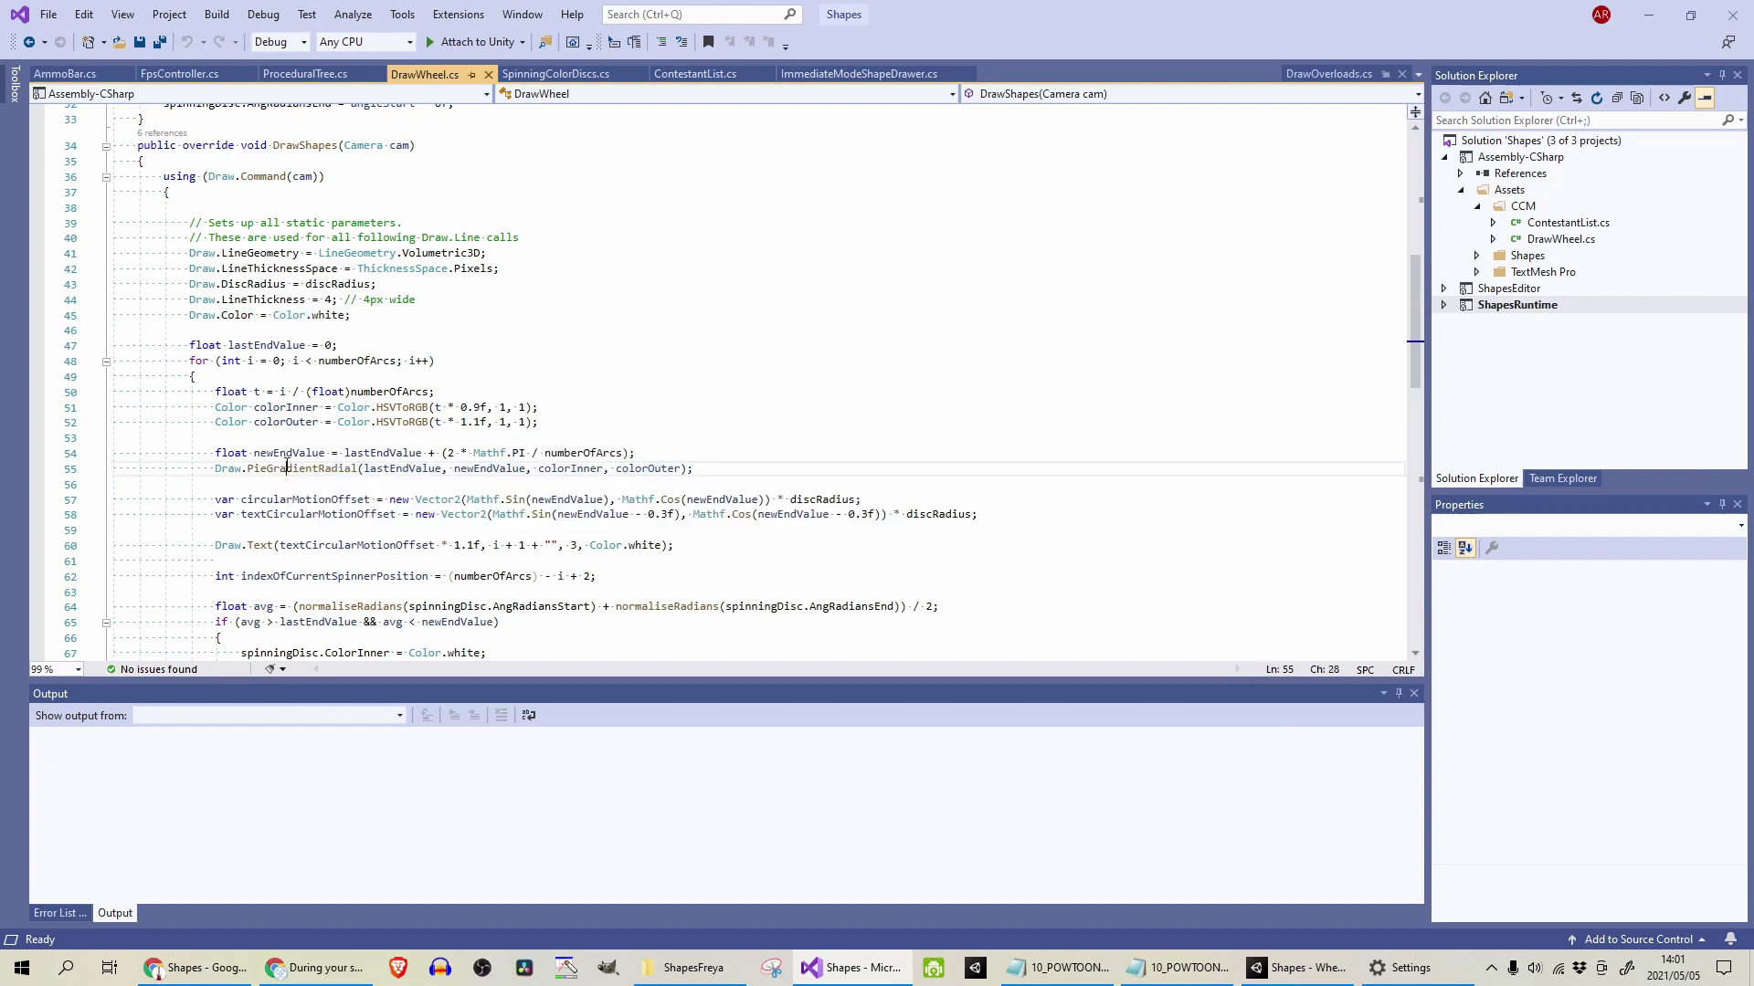
{"action": "double_click", "coordinate": [301, 469]}
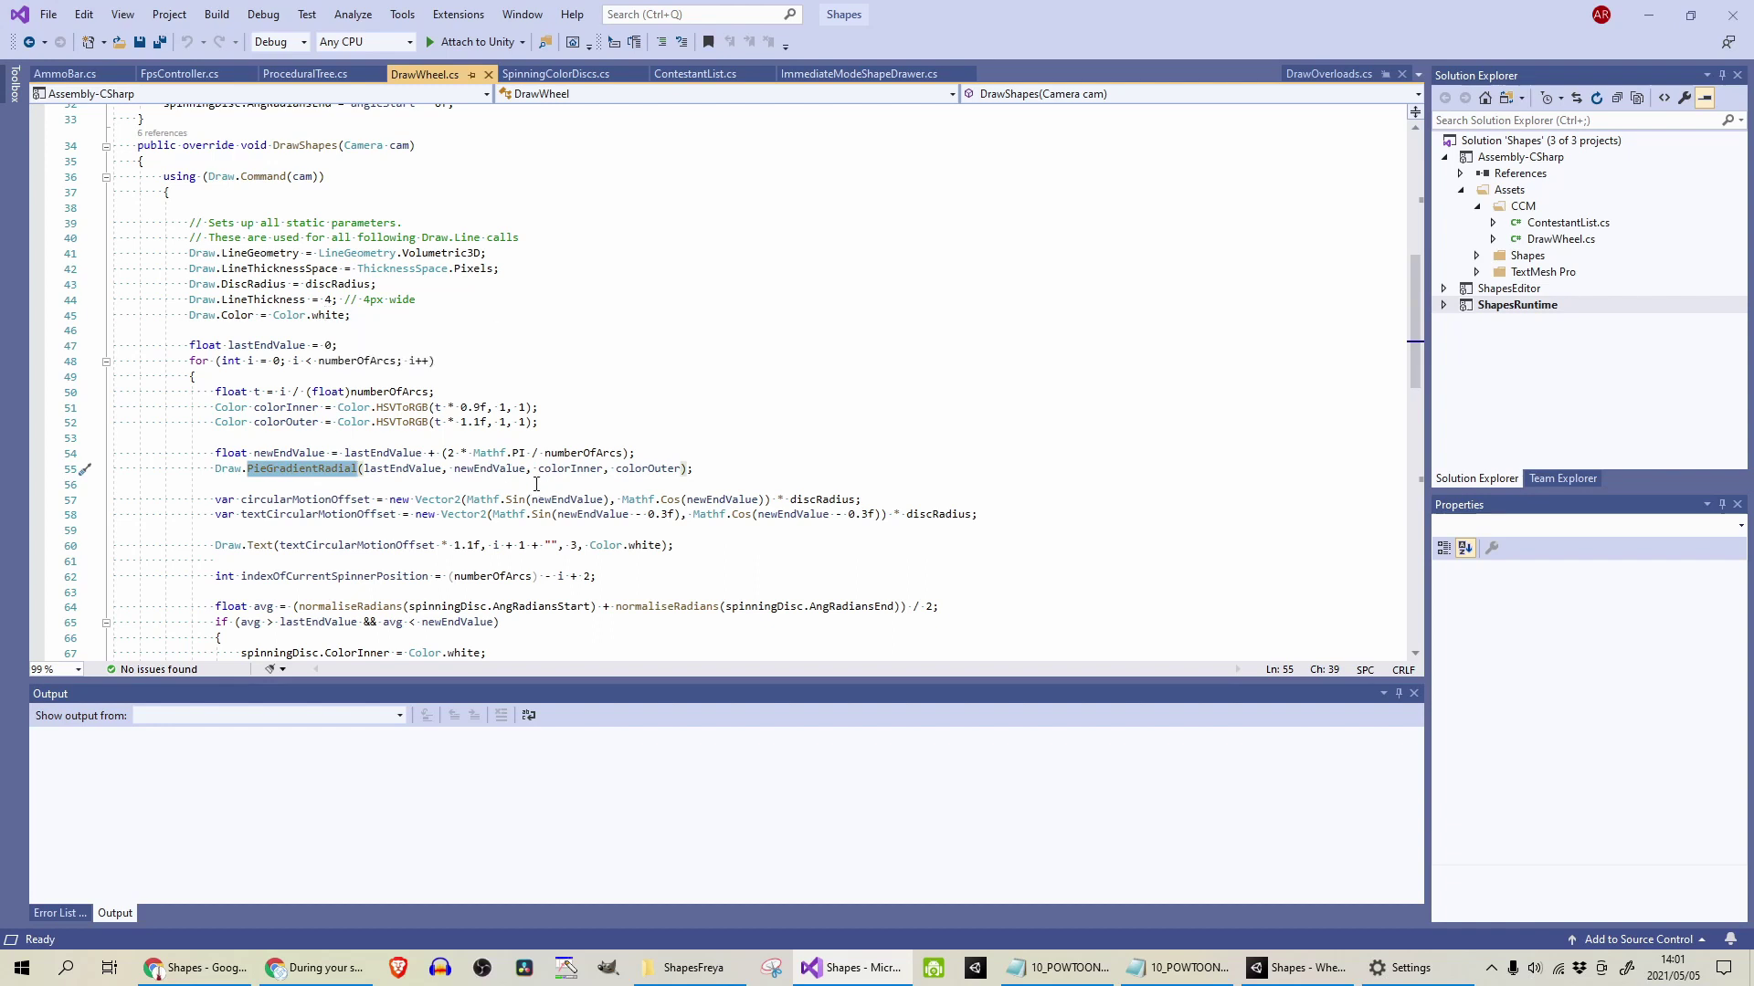
{"action": "left_click_drag", "start_coordinate": [538, 468], "coordinate": [681, 471]}
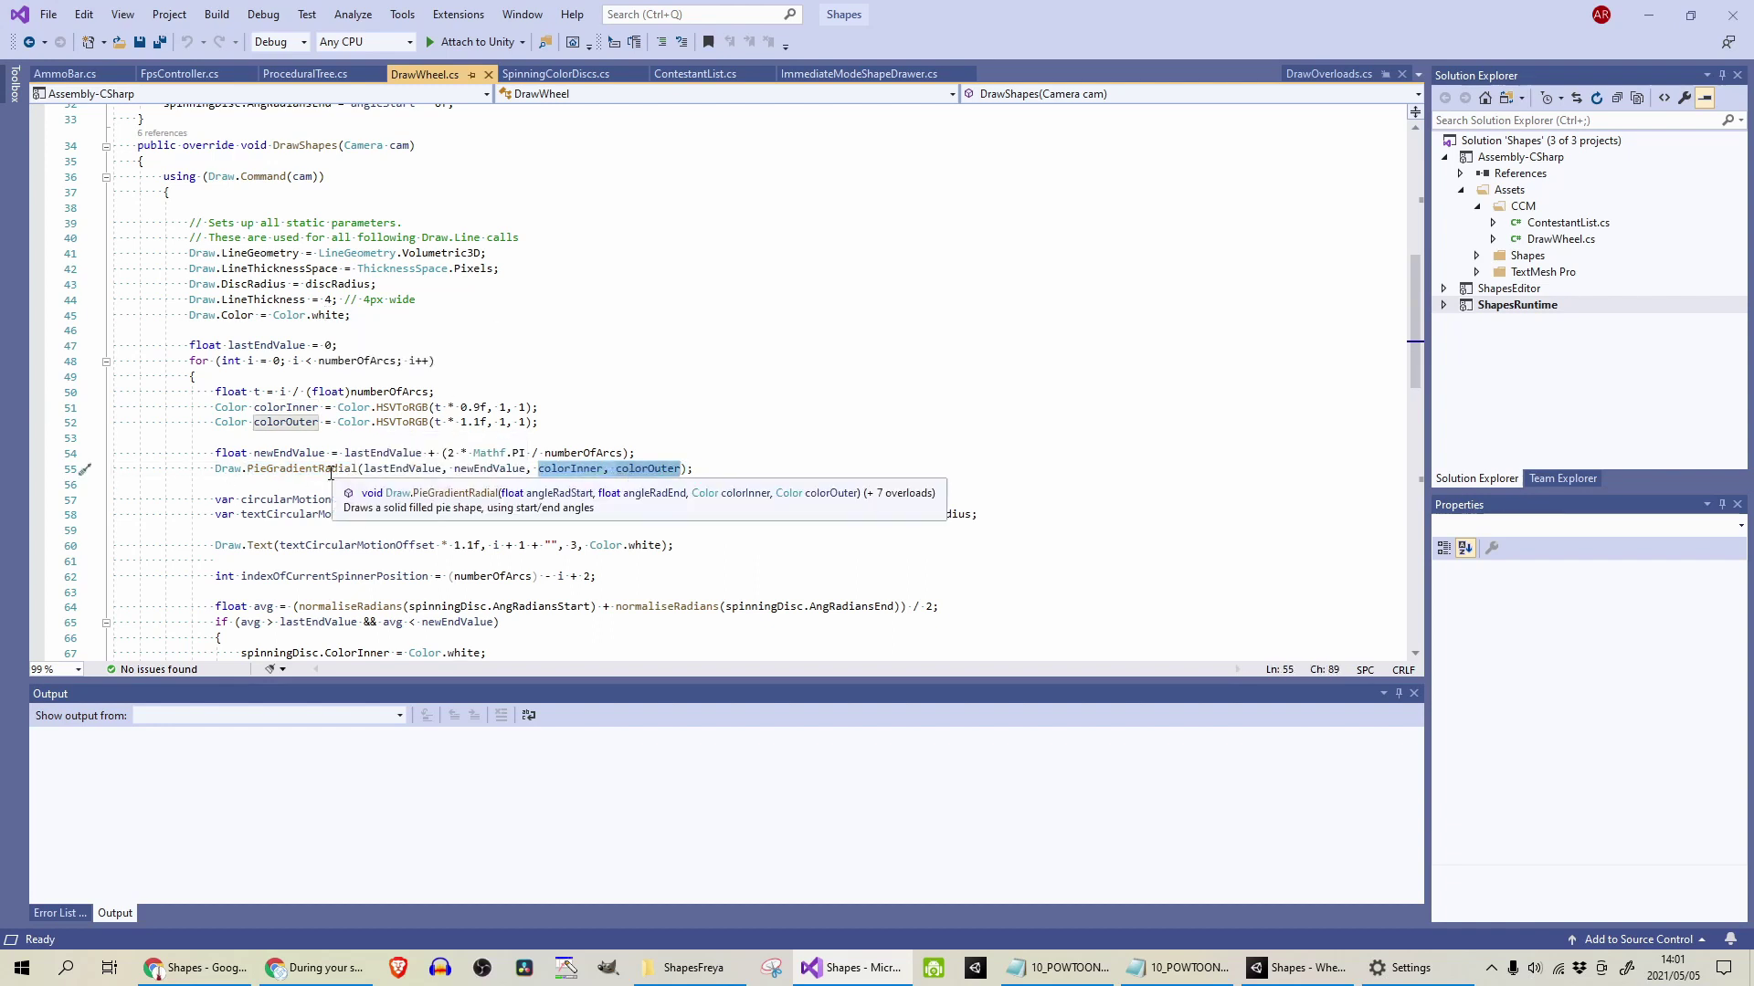
{"action": "left_click", "coordinate": [286, 468]}
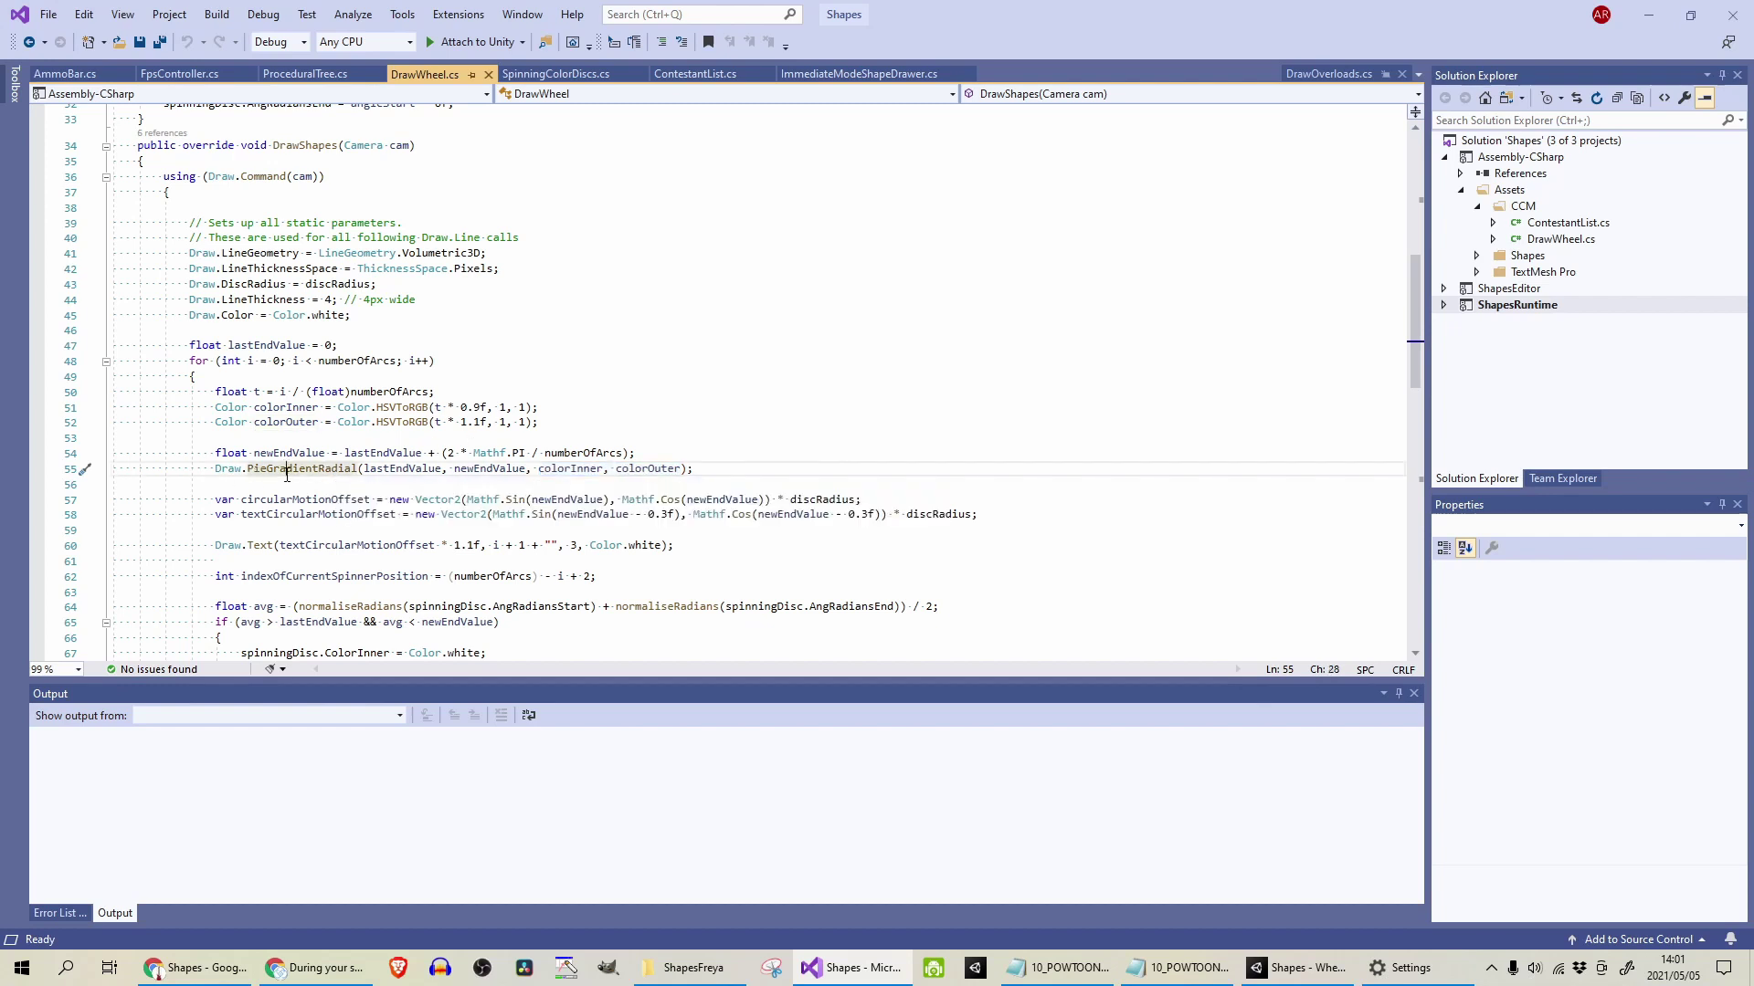
{"action": "left_click", "coordinate": [1279, 955]}
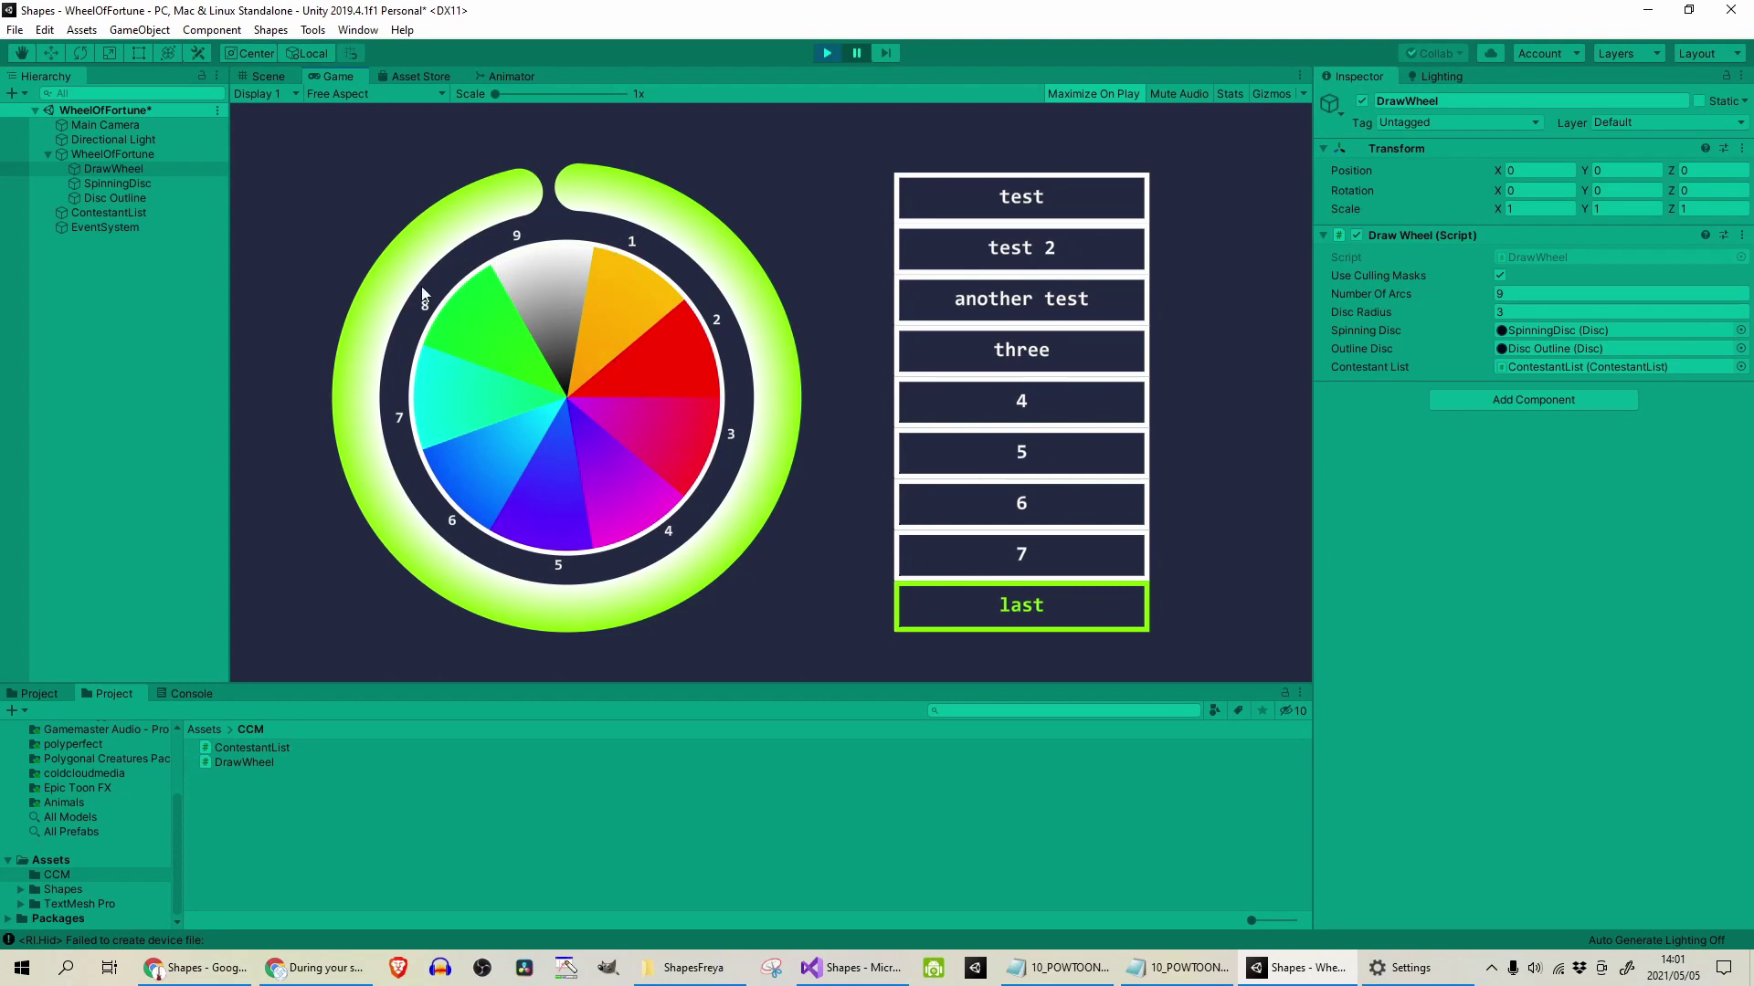
{"action": "key", "text": "alt+Tab"}
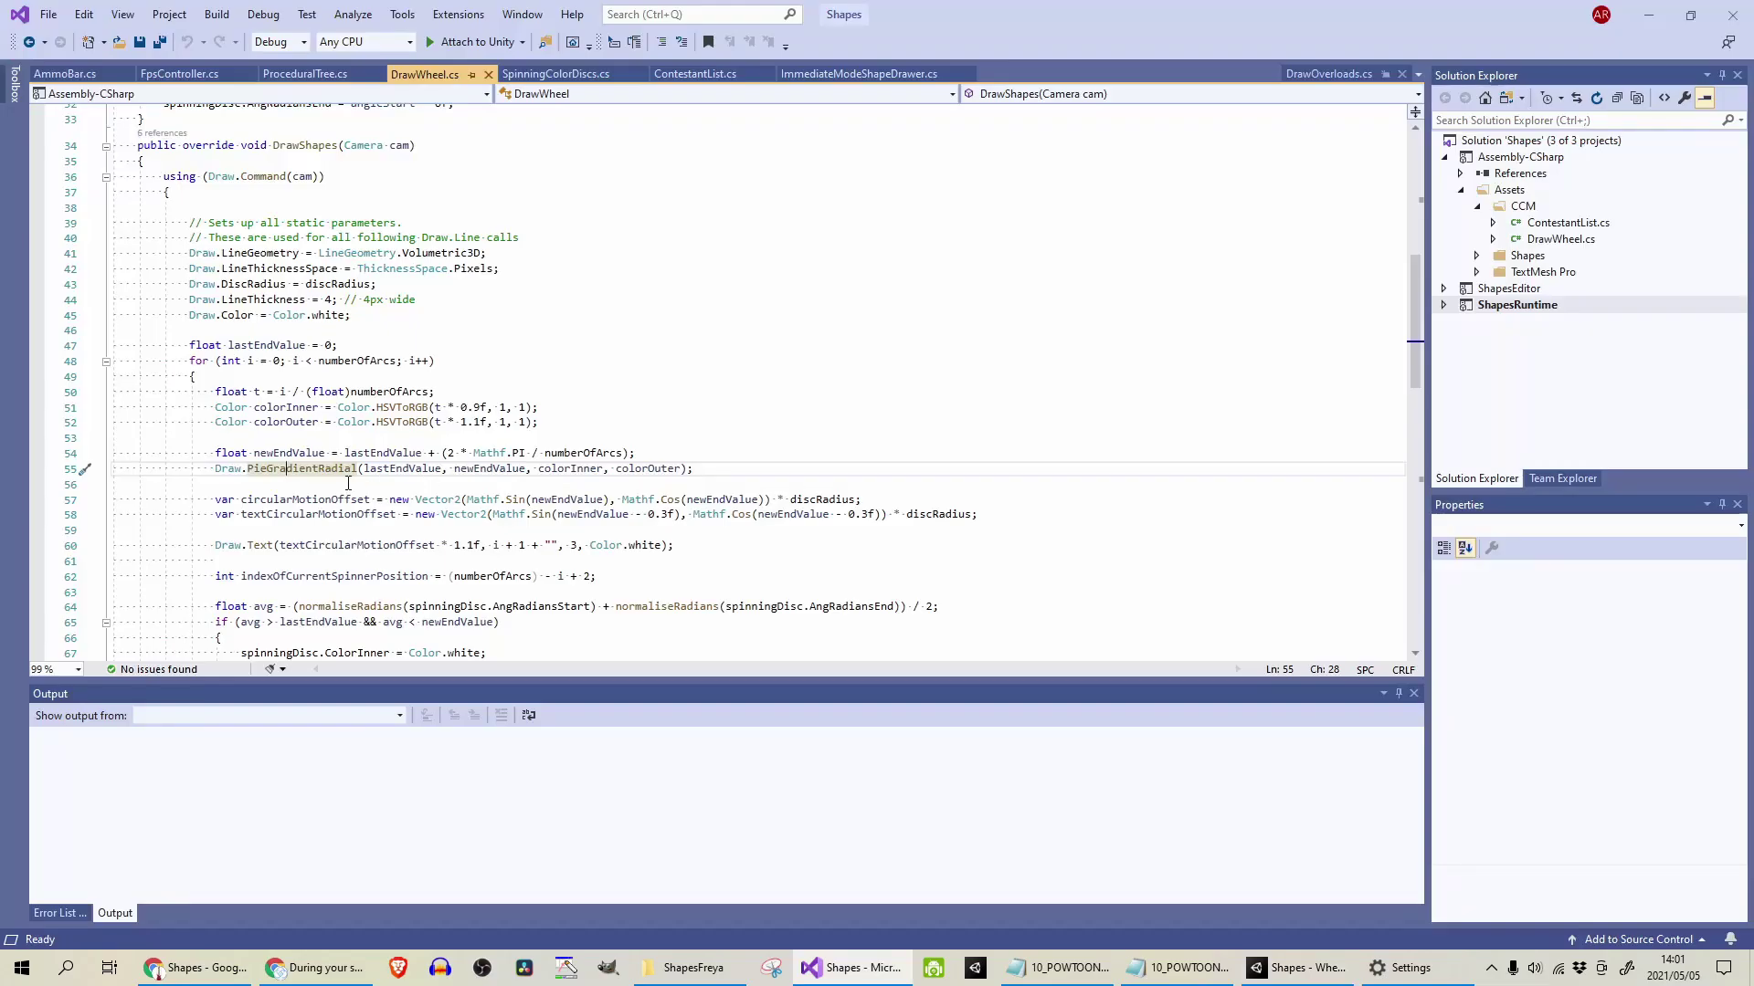
{"action": "left_click", "coordinate": [346, 469], "text": "ctrl"}
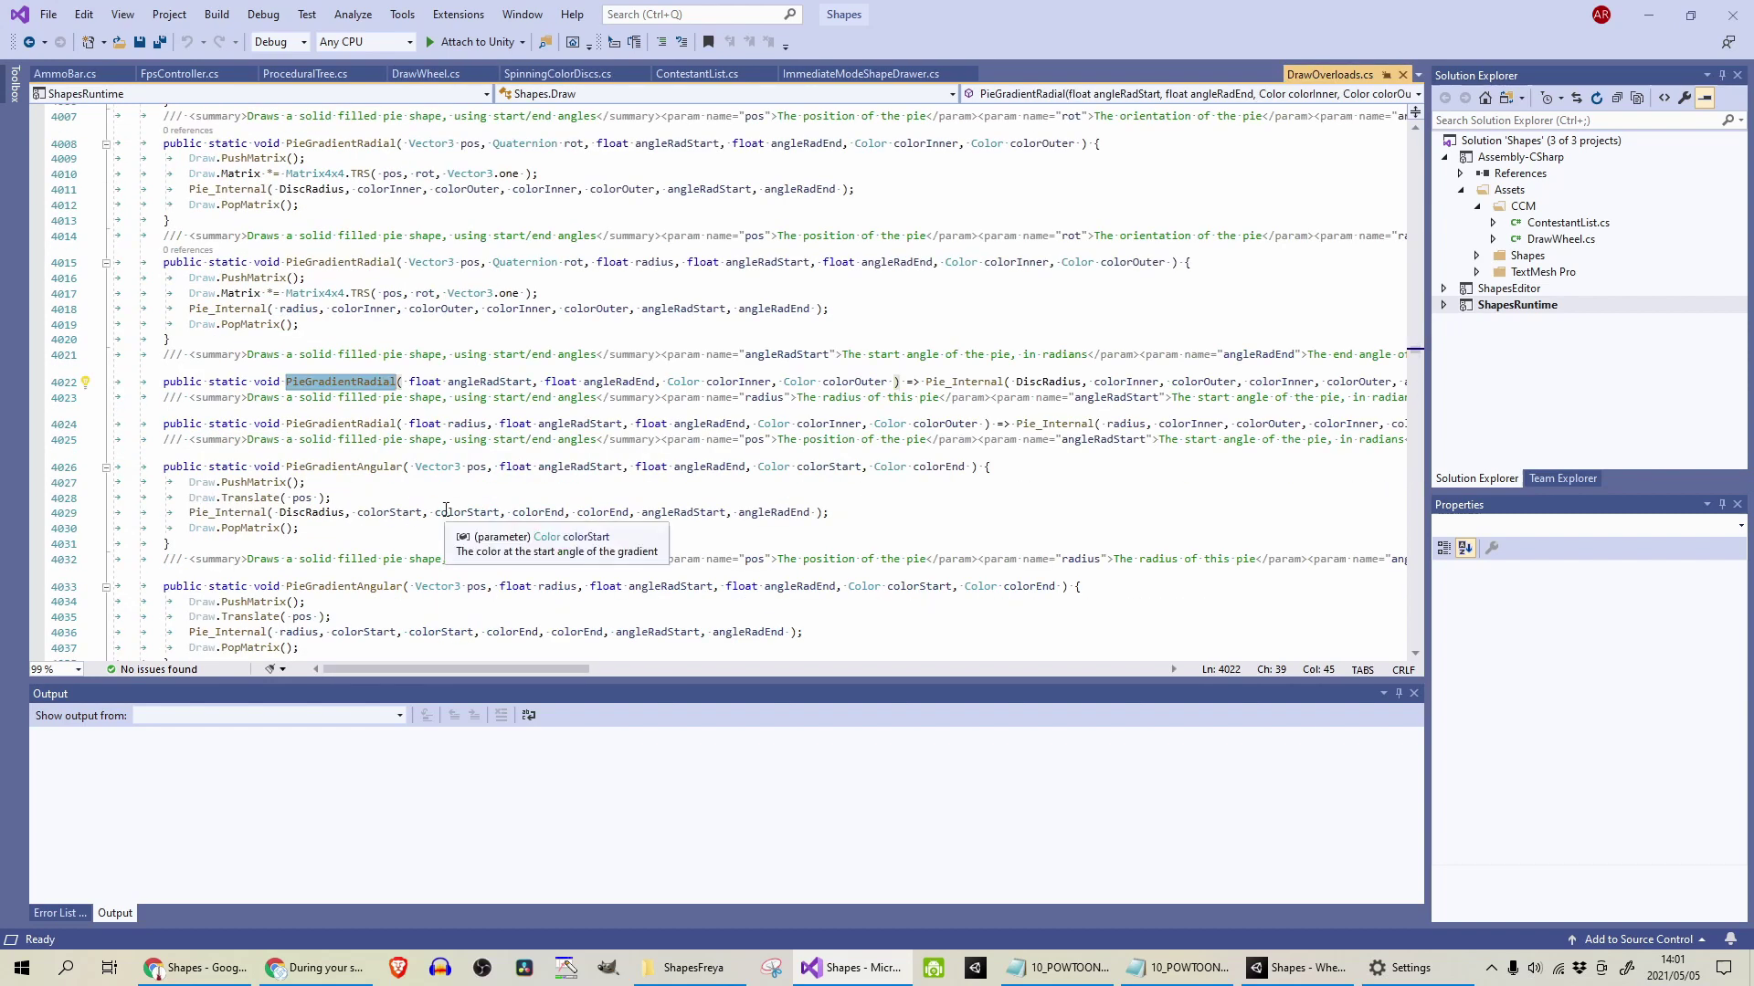
{"action": "scroll", "coordinate": [442, 501], "scroll_direction": "up", "scroll_amount": 2}
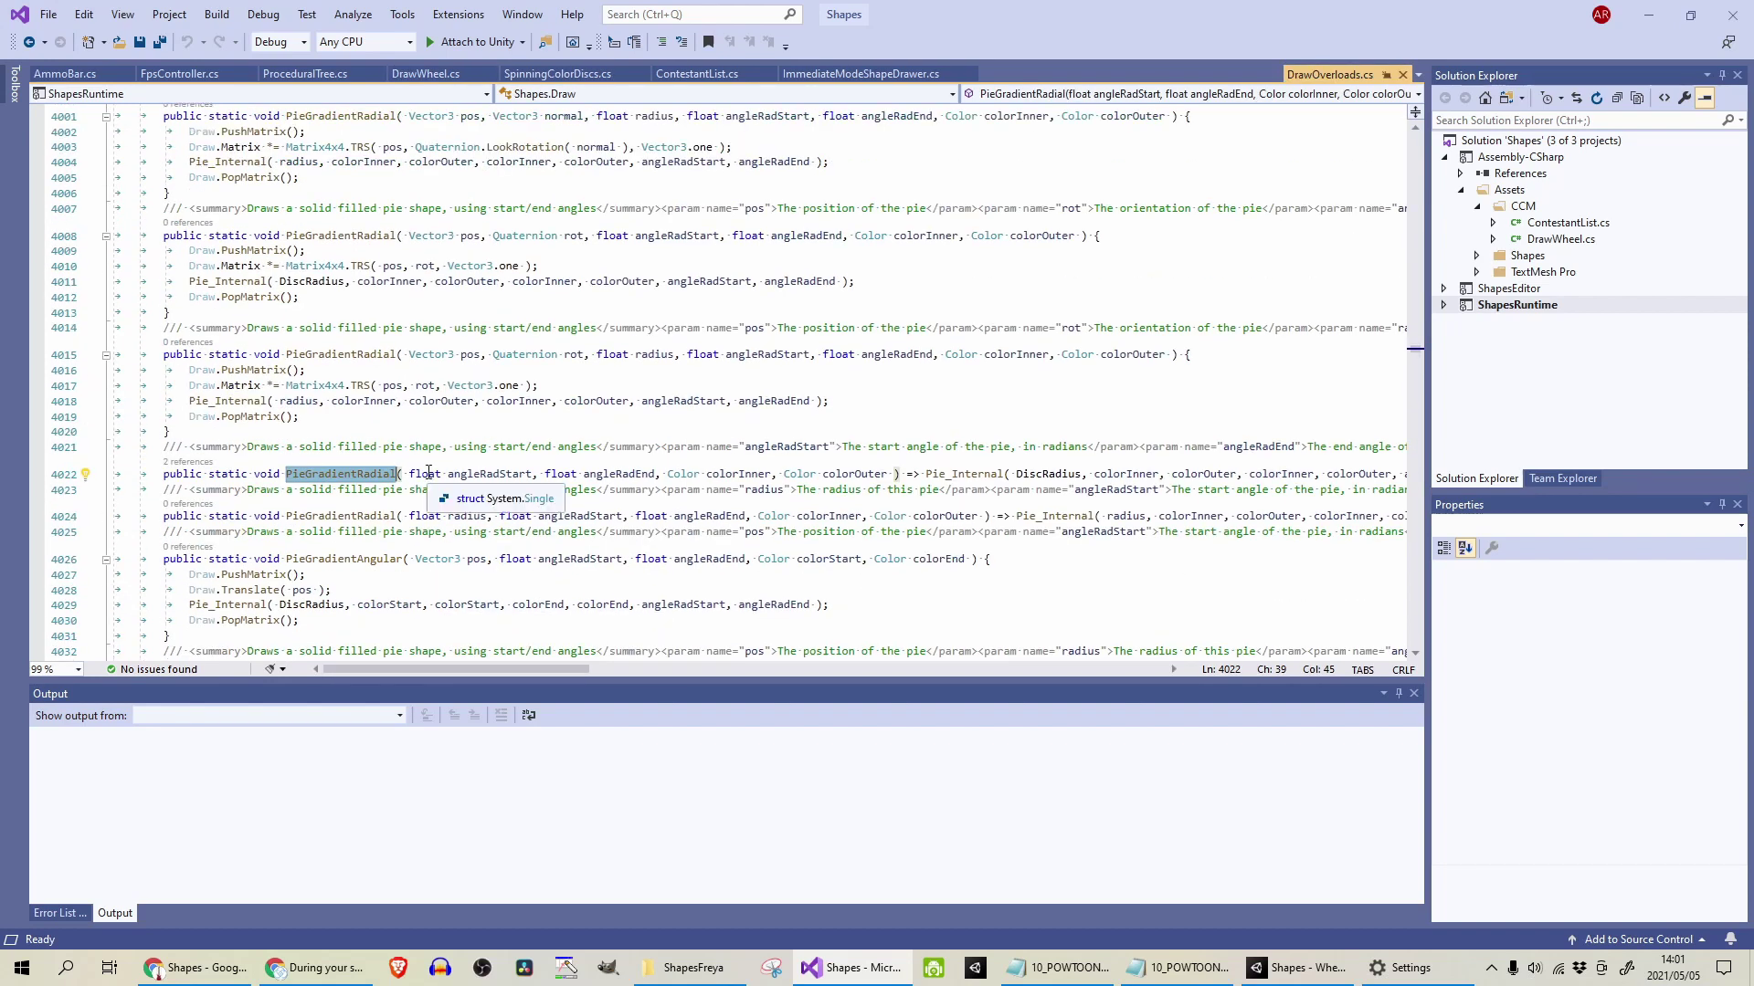
{"action": "scroll", "coordinate": [603, 448], "scroll_direction": "up", "scroll_amount": 9}
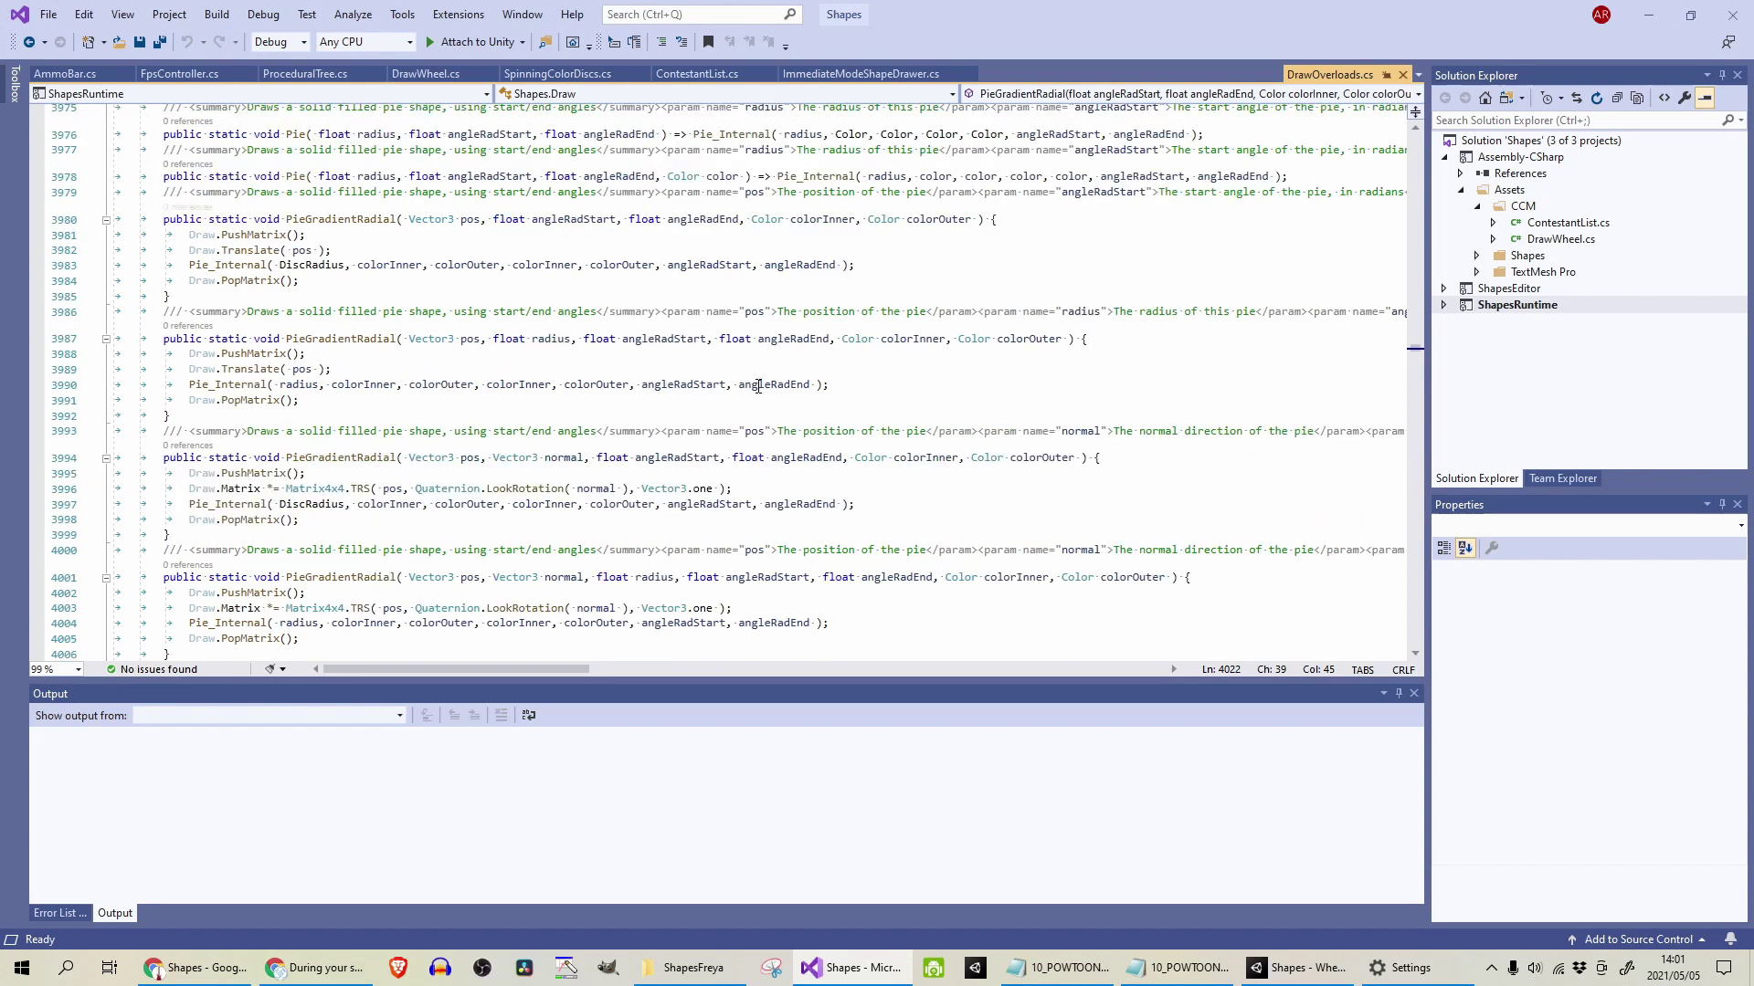
{"action": "scroll", "coordinate": [768, 423], "scroll_direction": "down", "scroll_amount": 9}
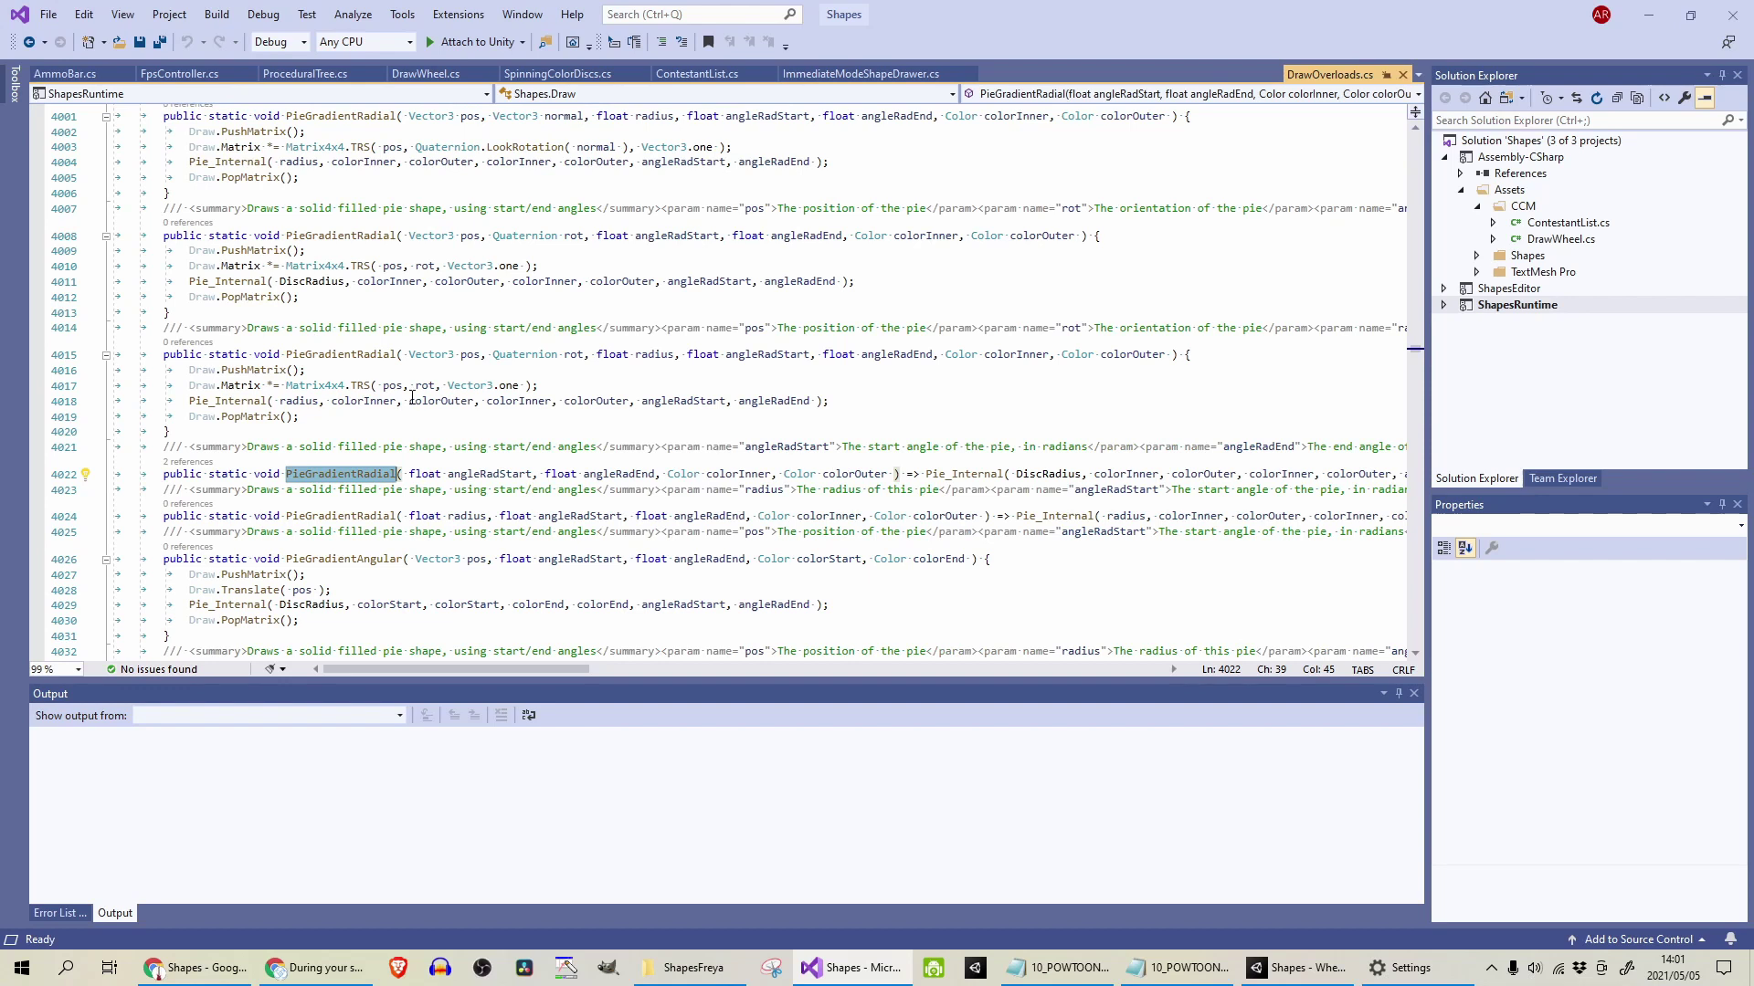
{"action": "scroll", "coordinate": [413, 399], "scroll_direction": "down", "scroll_amount": 8}
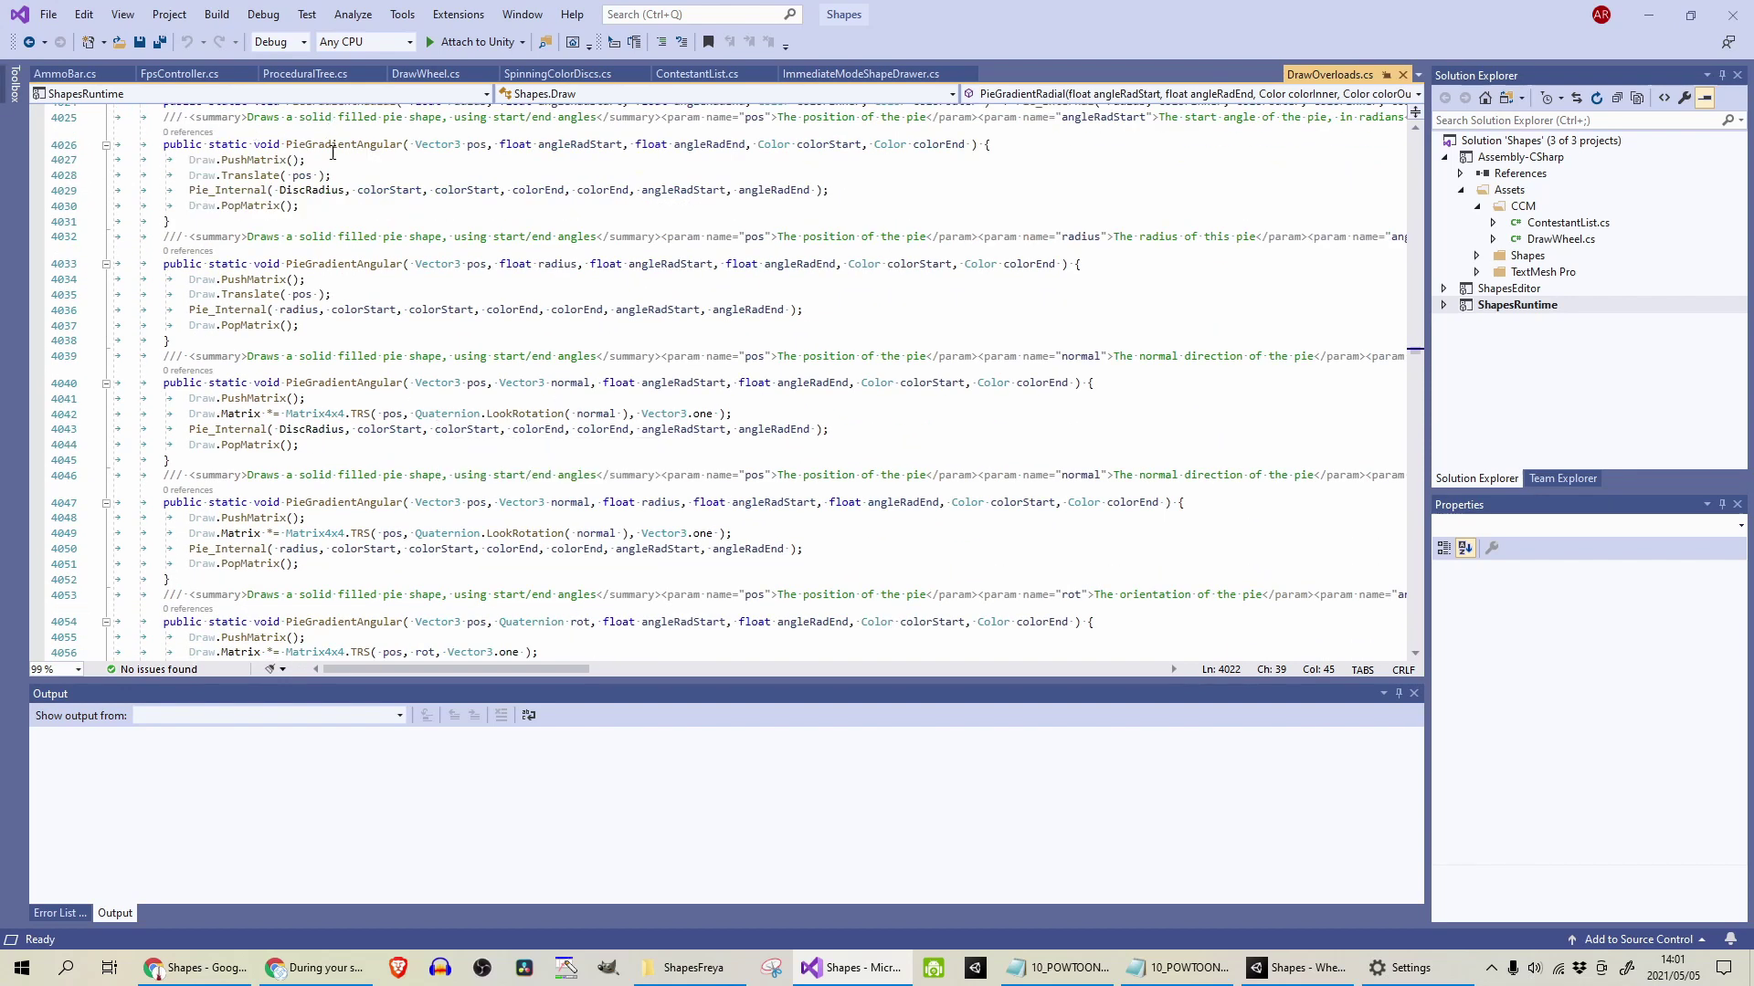
{"action": "left_click", "coordinate": [423, 73]}
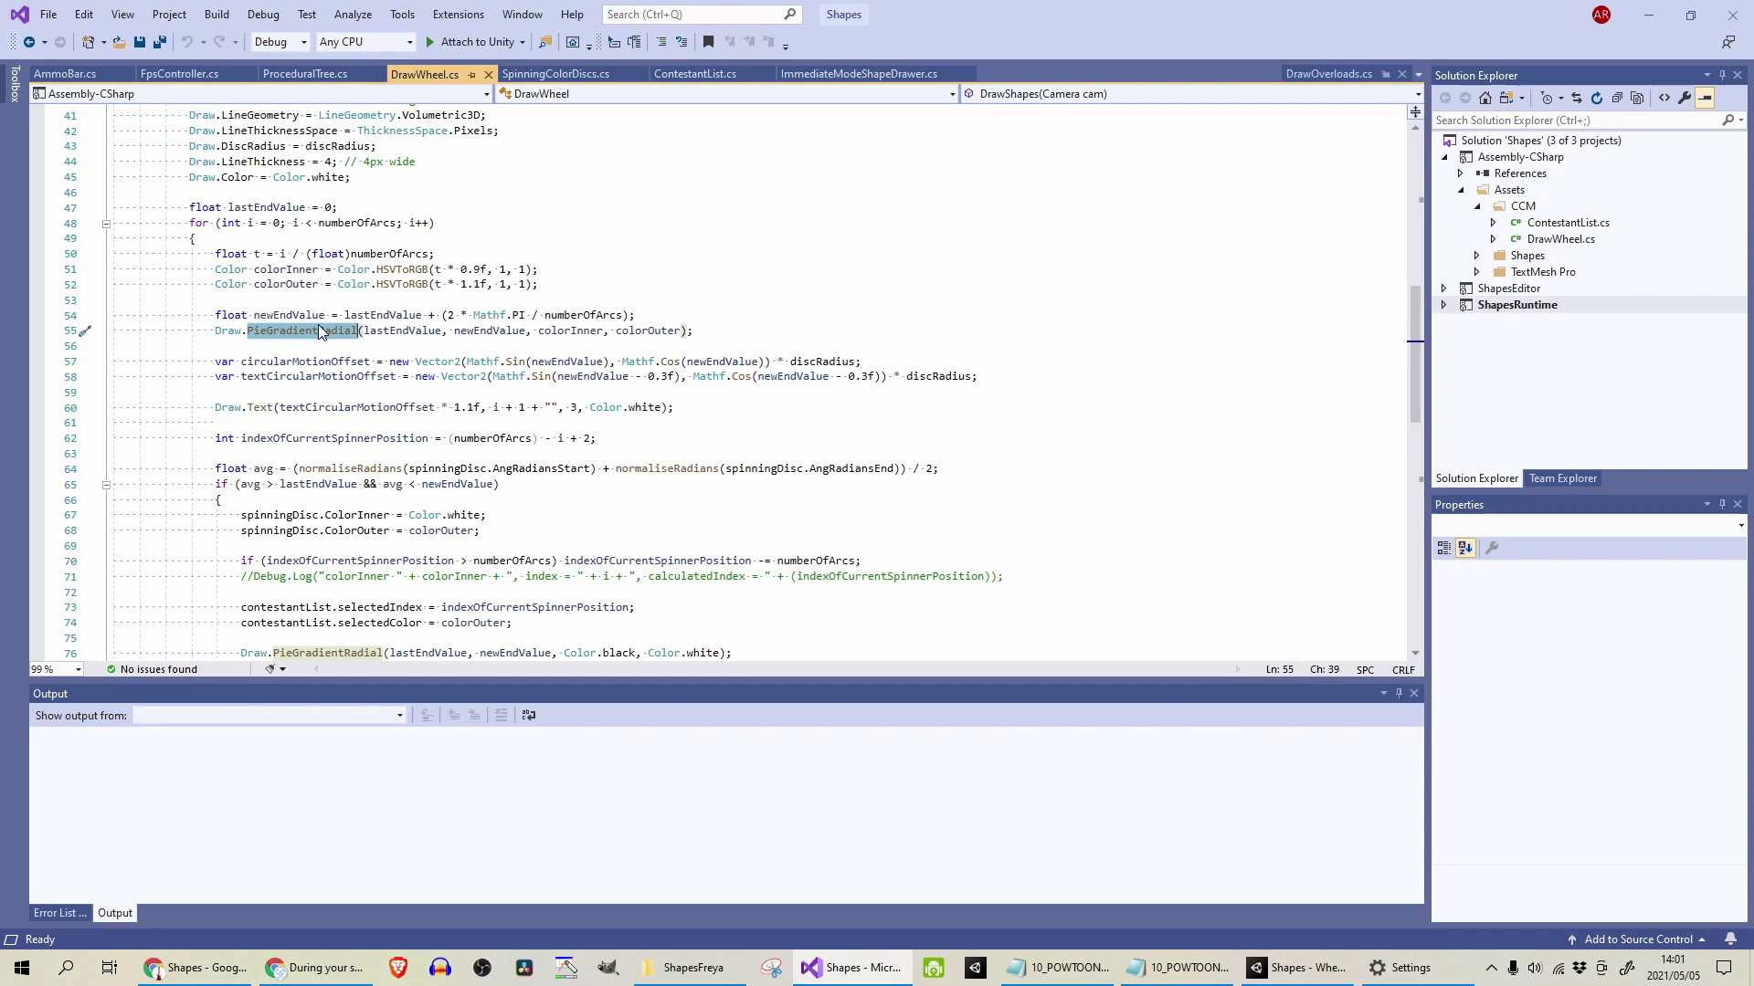
Scroll the DrawWheel.cs loop and place the caret at the end of line 64.
{"action": "scroll", "coordinate": [320, 331], "scroll_direction": "down", "scroll_amount": 2}
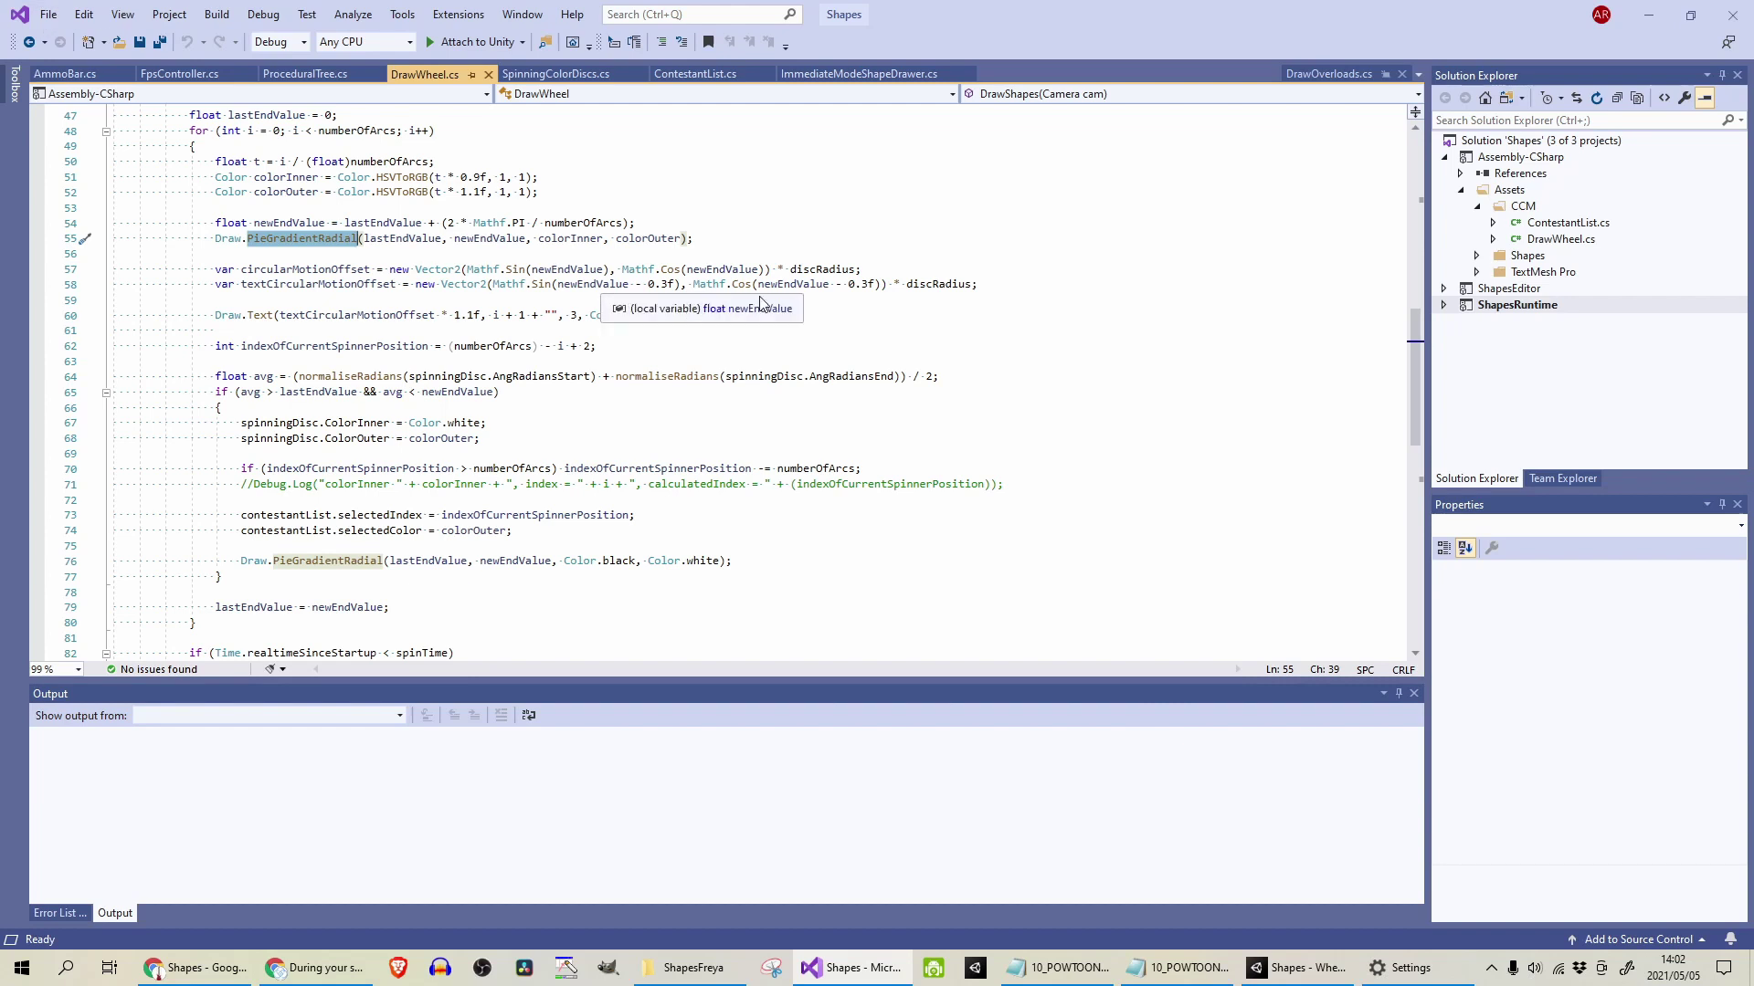
{"action": "left_click", "coordinate": [933, 377]}
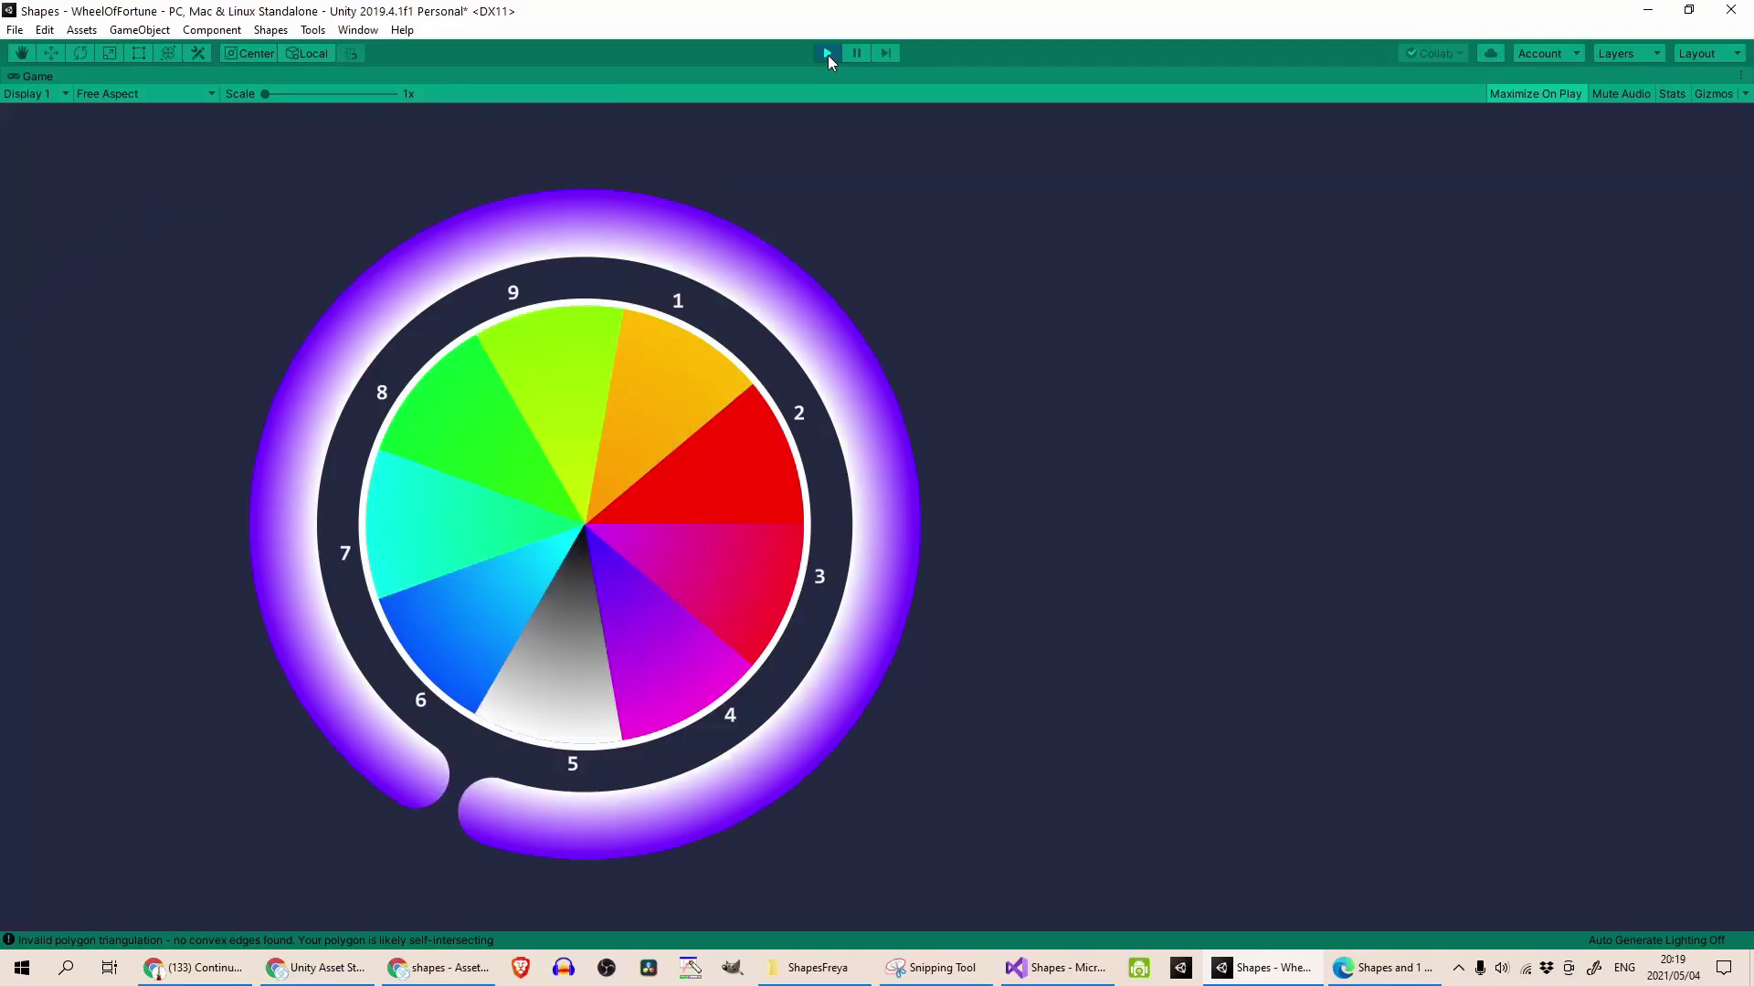
Stop and replay the game twice so the rainbow wheel re-spins onto a different slice.
{"action": "left_click", "coordinate": [828, 54]}
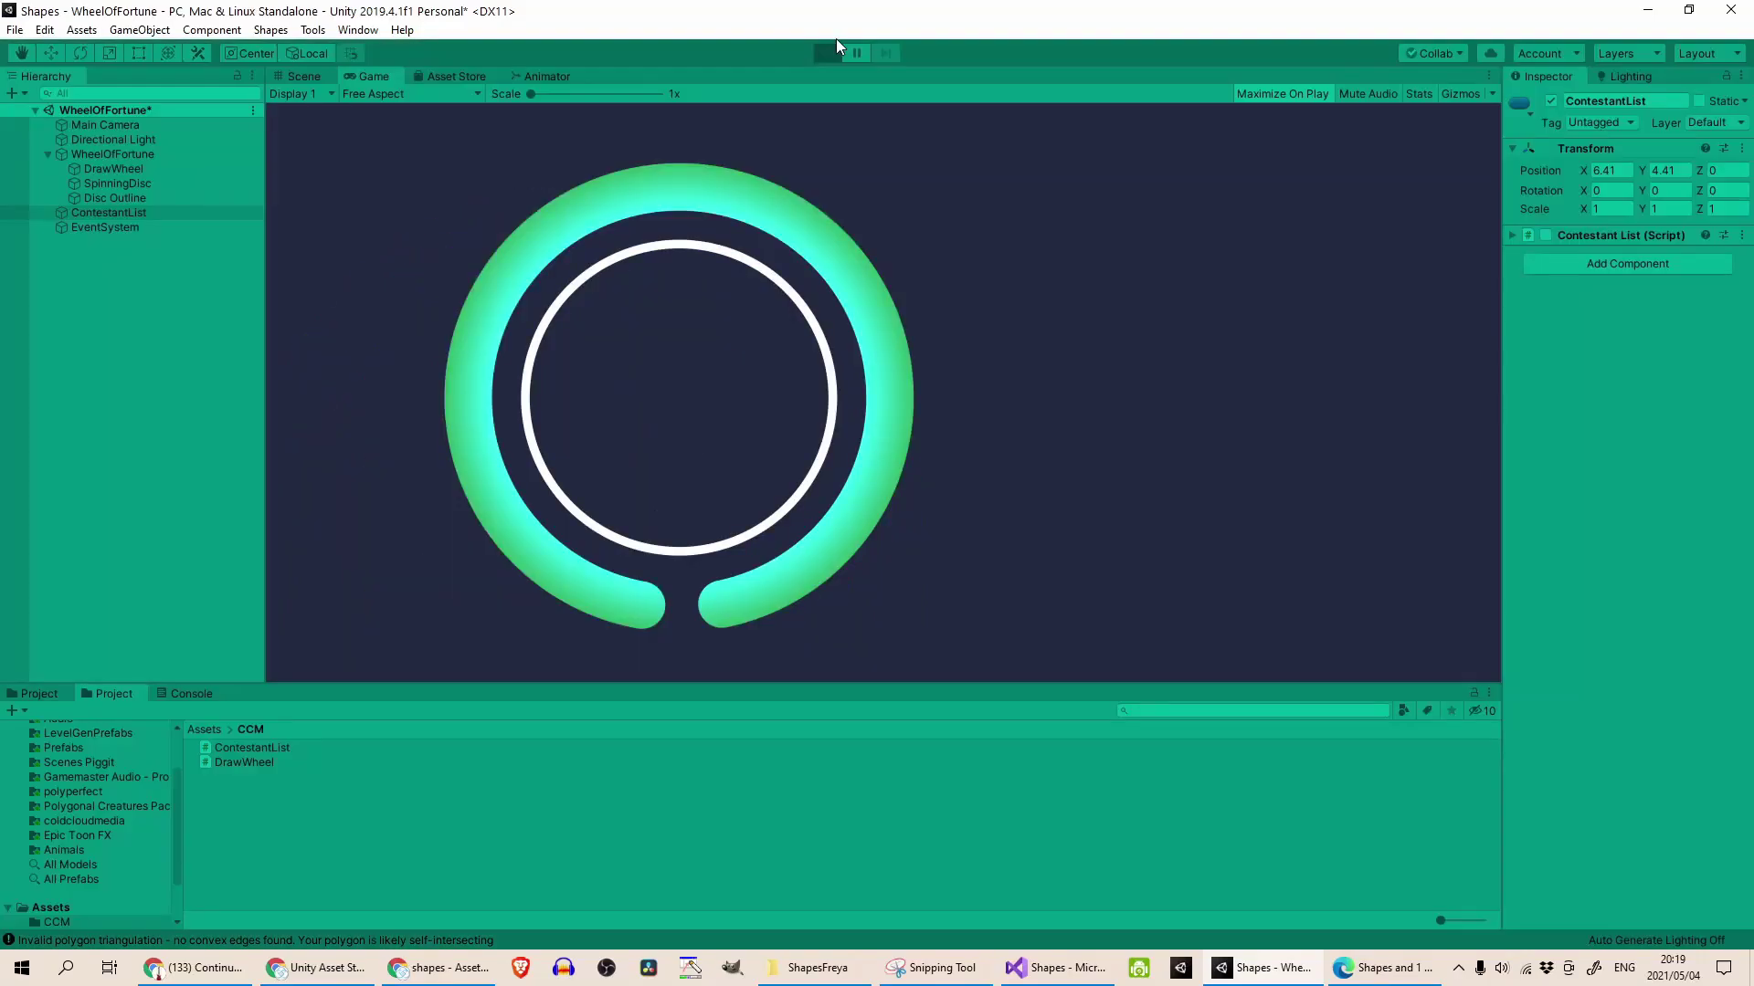
{"action": "left_click", "coordinate": [832, 55]}
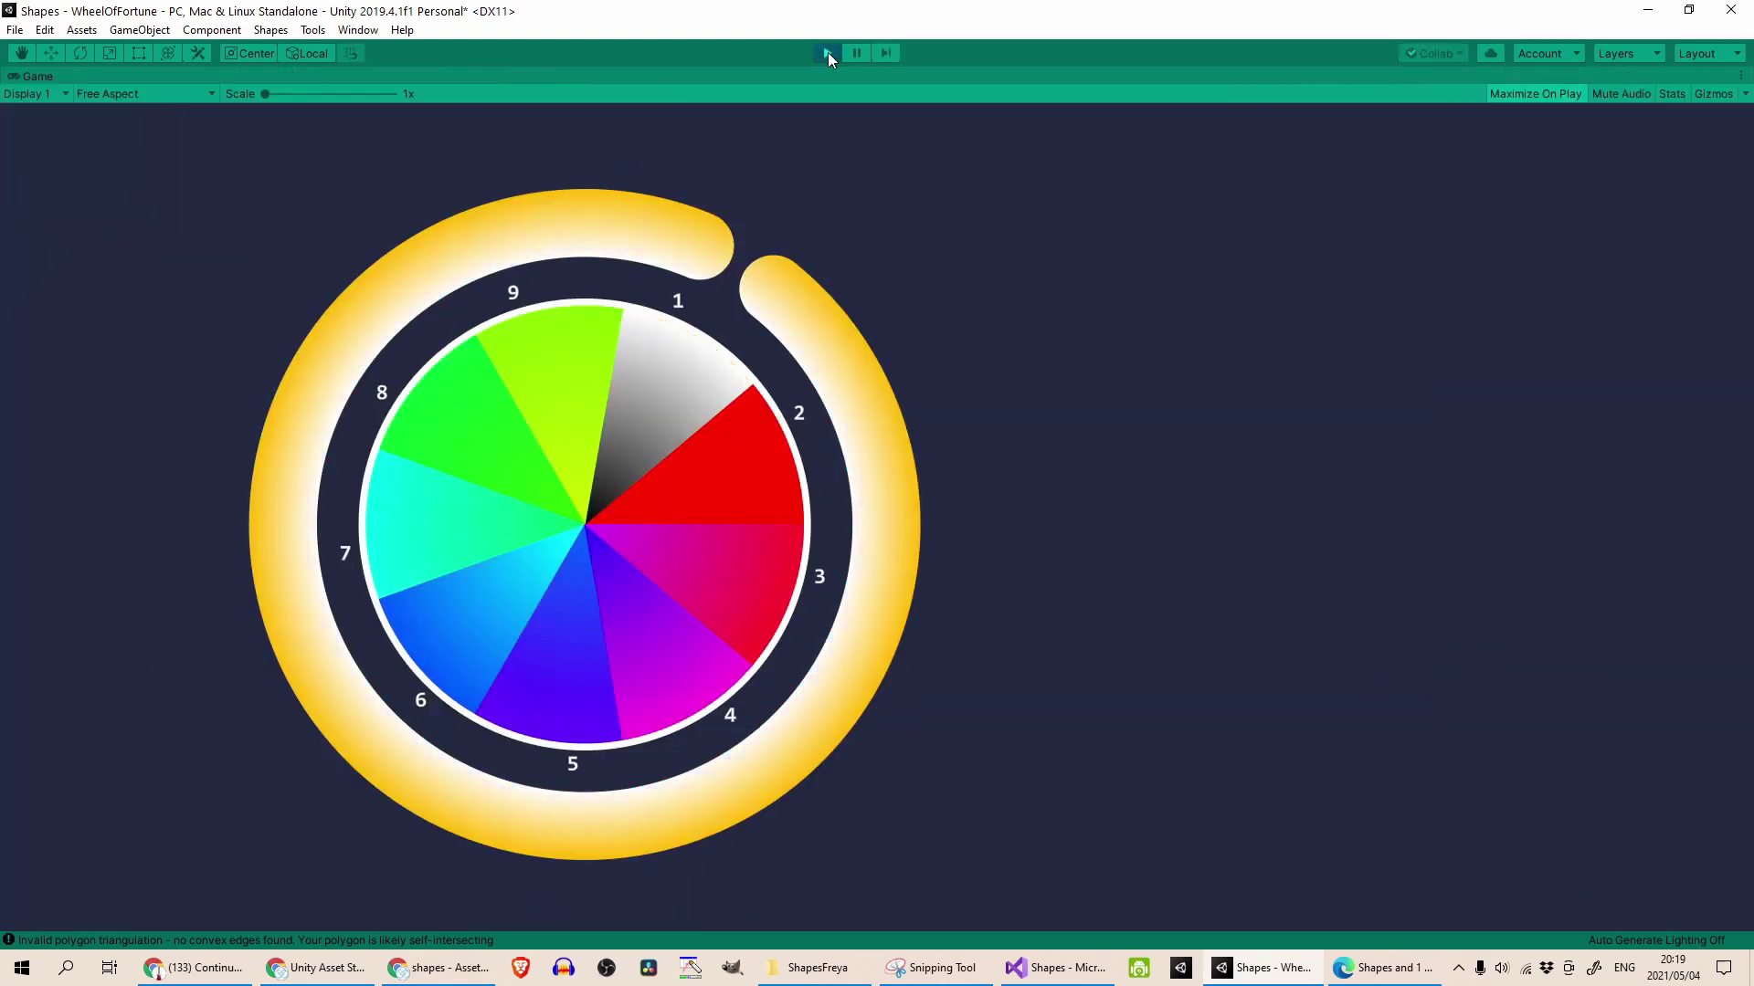
{"action": "left_click", "coordinate": [828, 53]}
{"action": "left_click", "coordinate": [827, 52]}
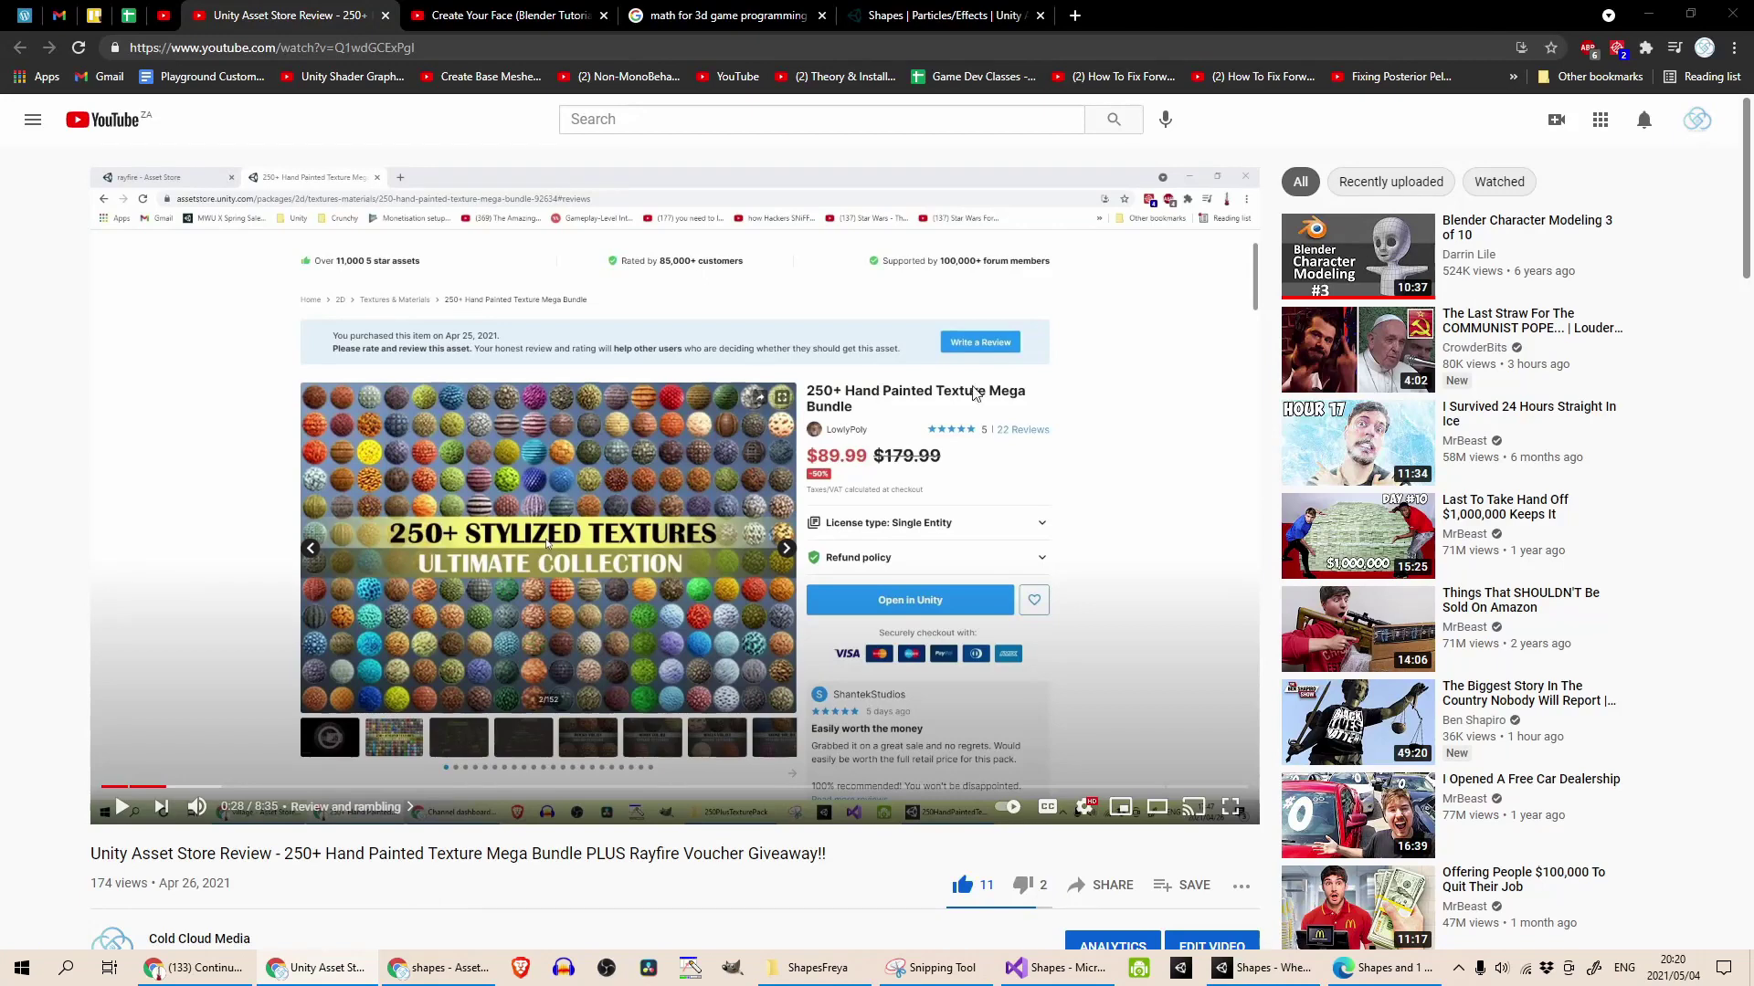
Scroll the asset review video page down to its comments, then return to the Unity editor.
{"action": "scroll", "coordinate": [1003, 390], "scroll_direction": "down", "scroll_amount": 9}
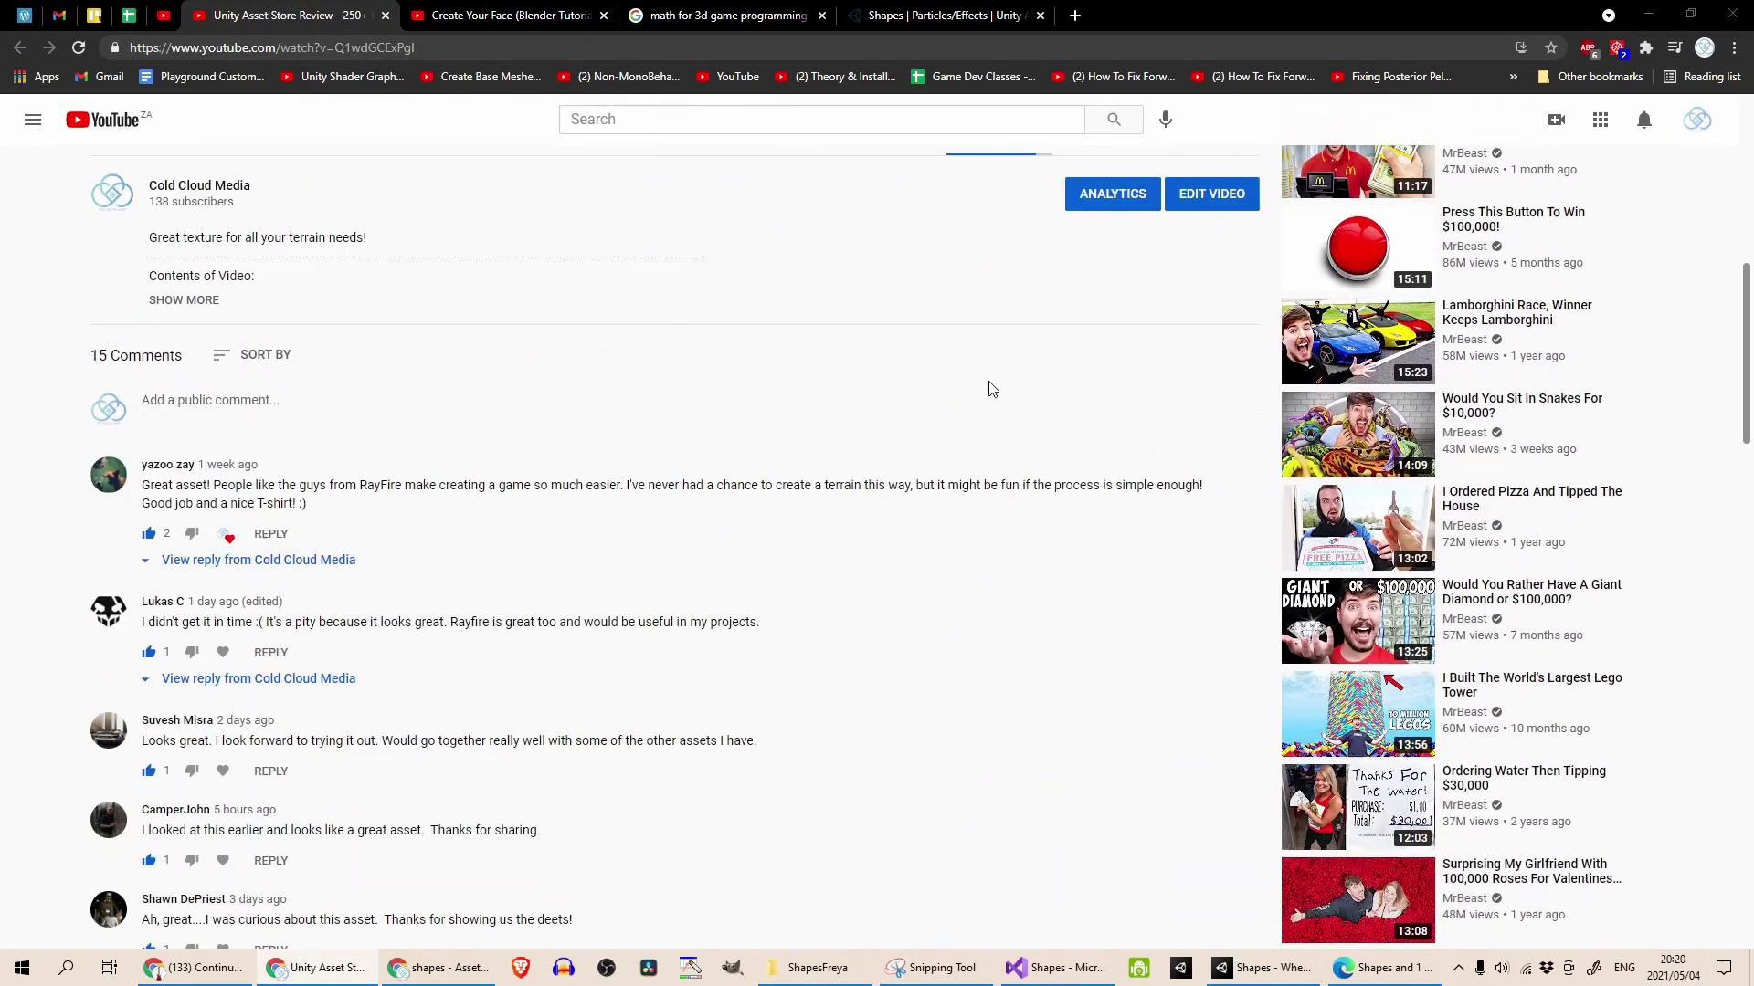
{"action": "scroll", "coordinate": [527, 754], "scroll_direction": "down", "scroll_amount": 6}
{"action": "scroll", "coordinate": [527, 755], "scroll_direction": "down", "scroll_amount": 5}
{"action": "scroll", "coordinate": [527, 754], "scroll_direction": "up", "scroll_amount": 5}
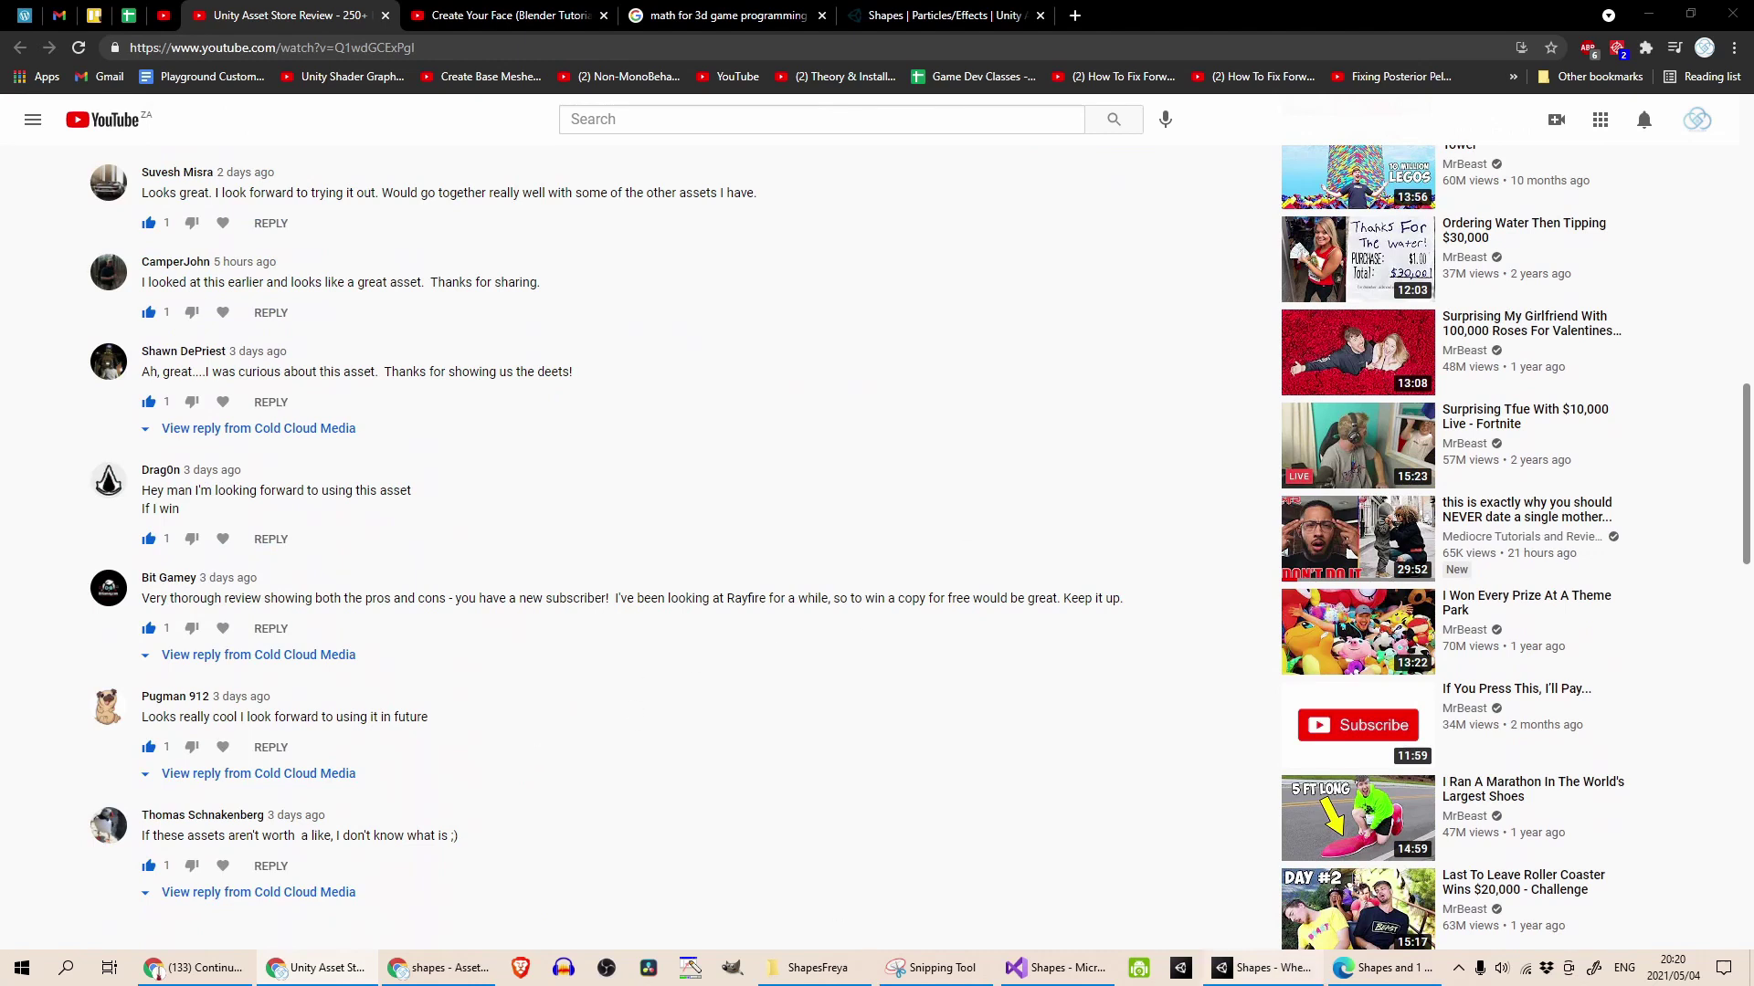
{"action": "key", "text": "alt+Tab"}
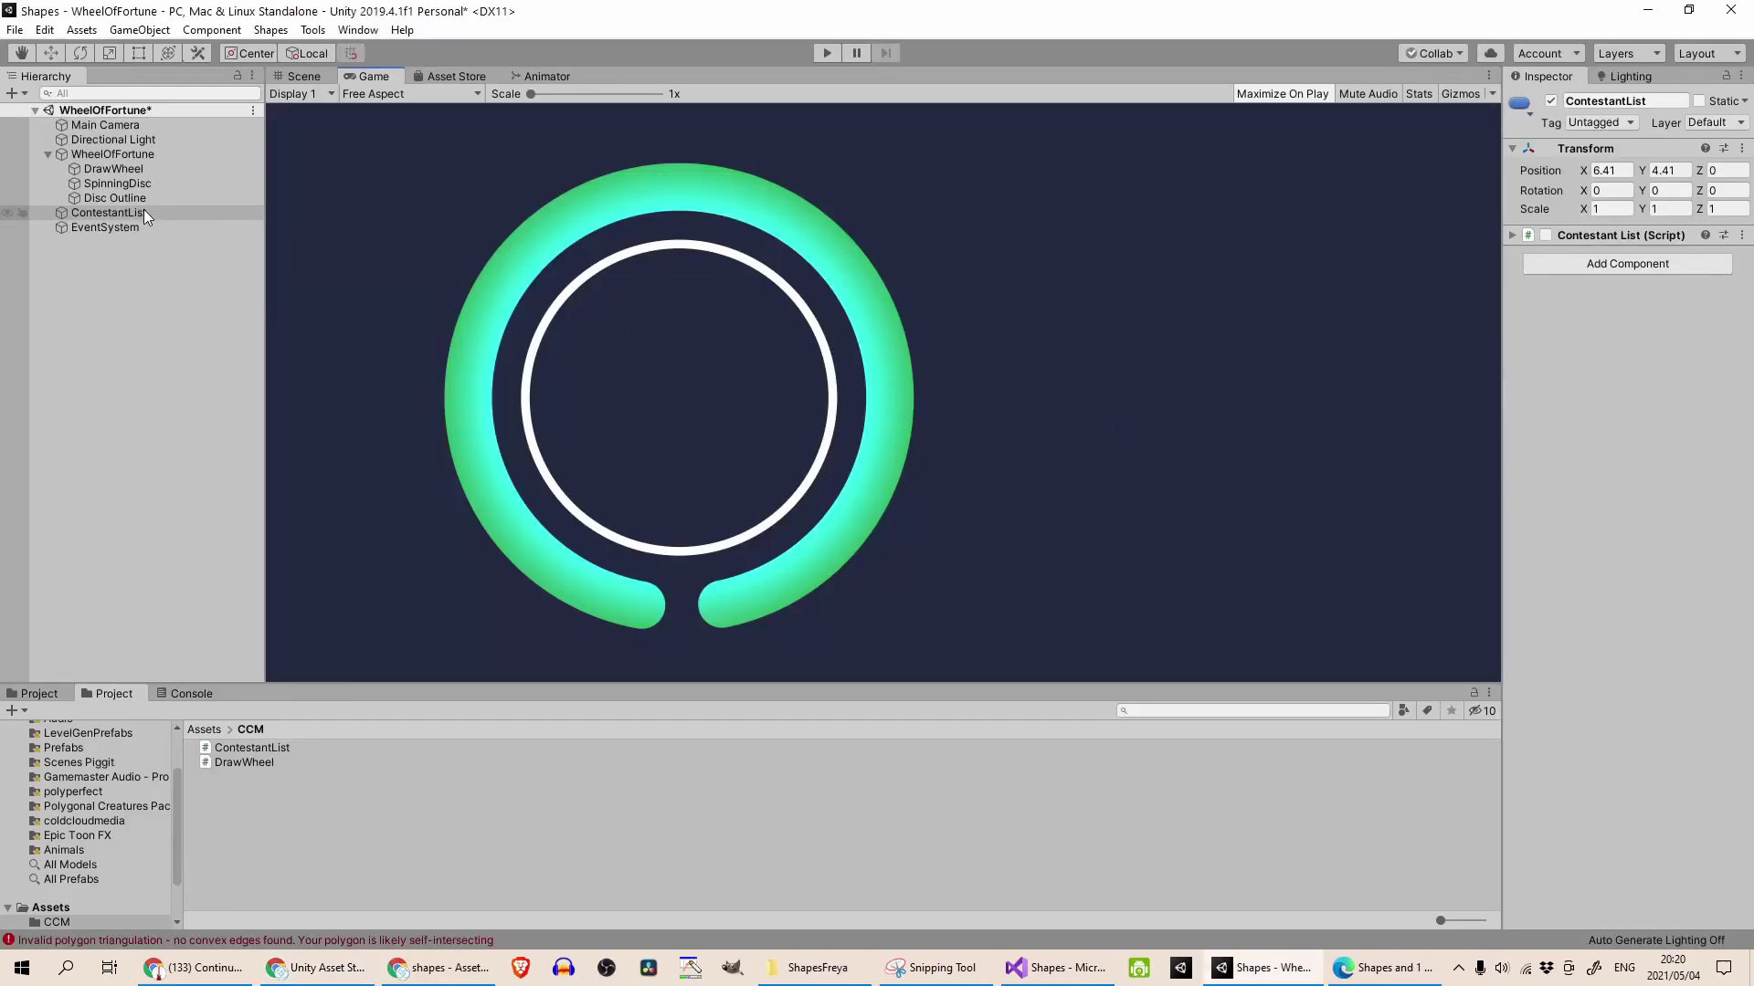
Select ContestantList and enable its Contestant List (Script) component in the Inspector.
{"action": "left_click", "coordinate": [107, 213]}
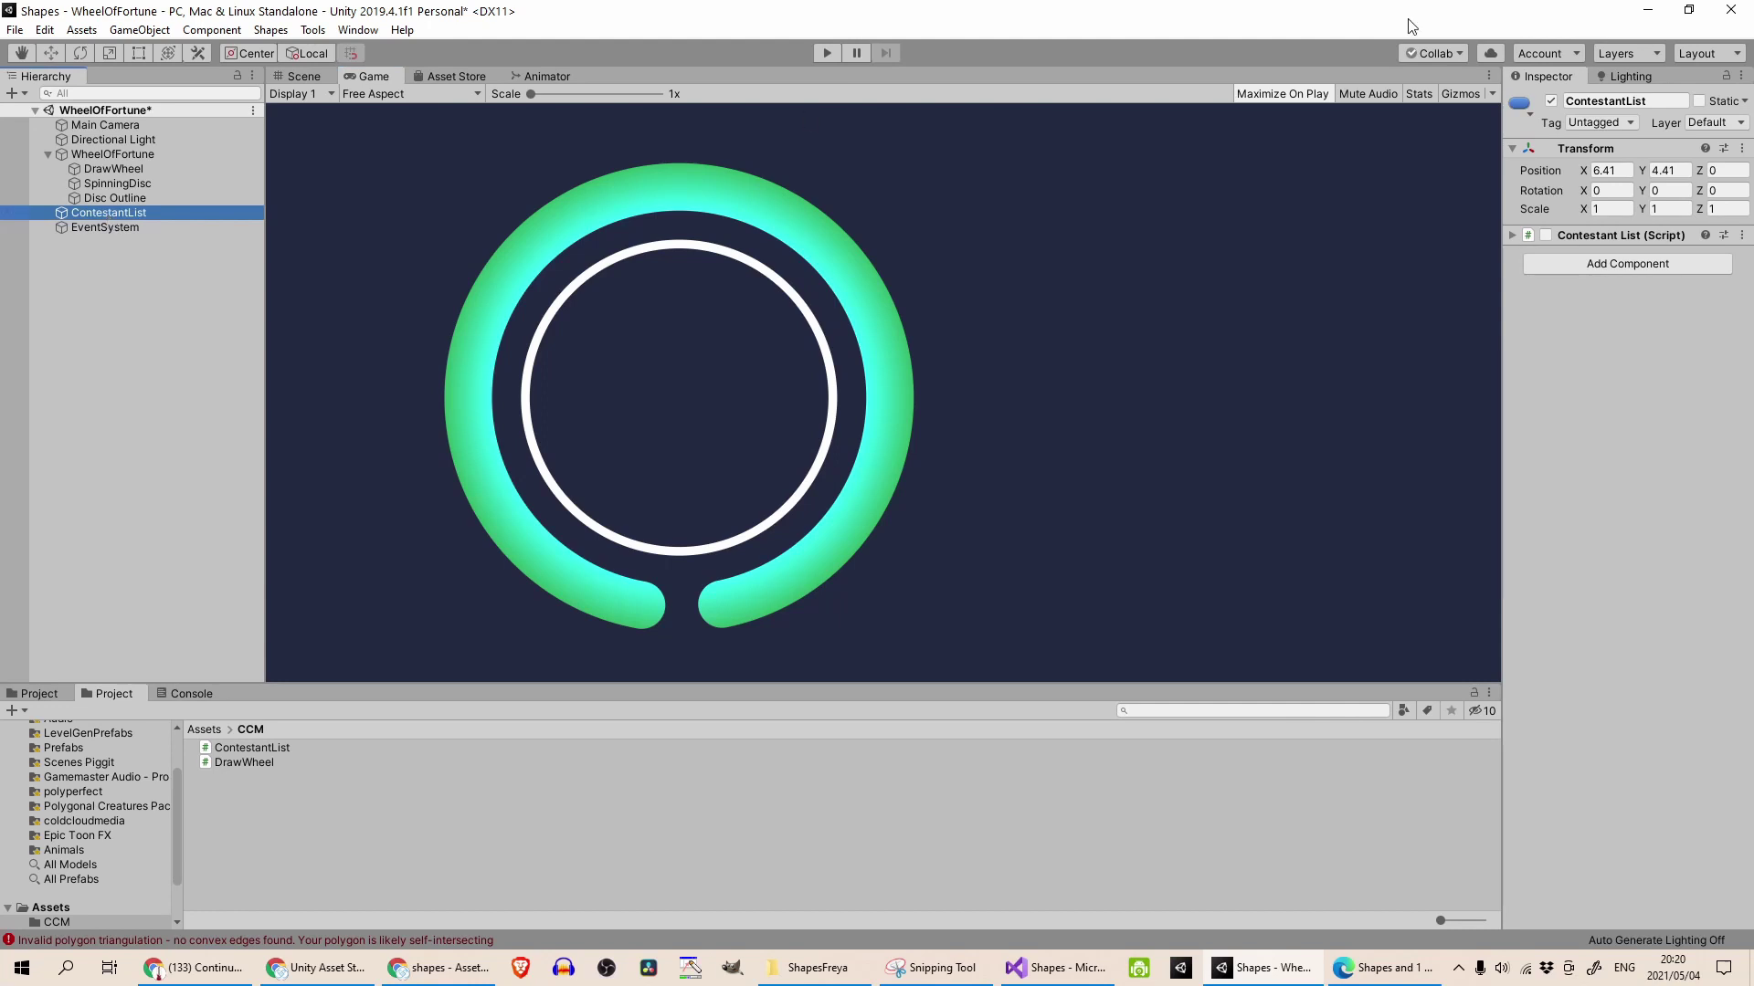
{"action": "left_click", "coordinate": [1546, 240]}
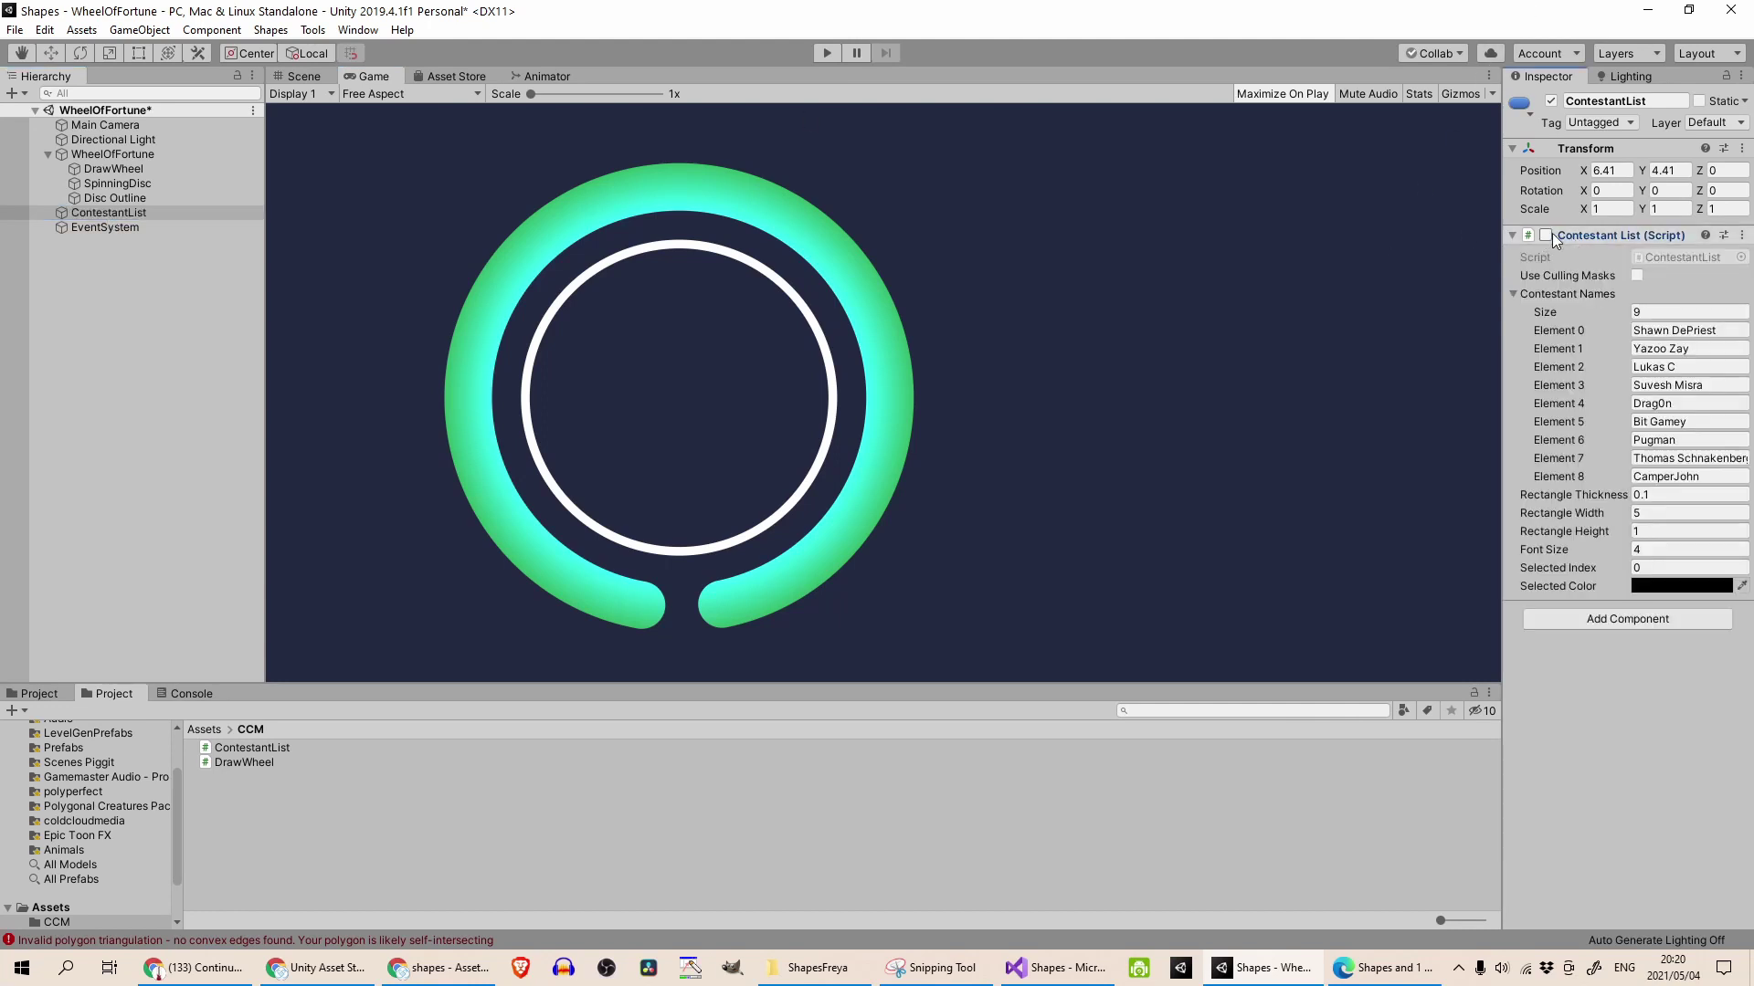
{"action": "left_click", "coordinate": [1545, 236]}
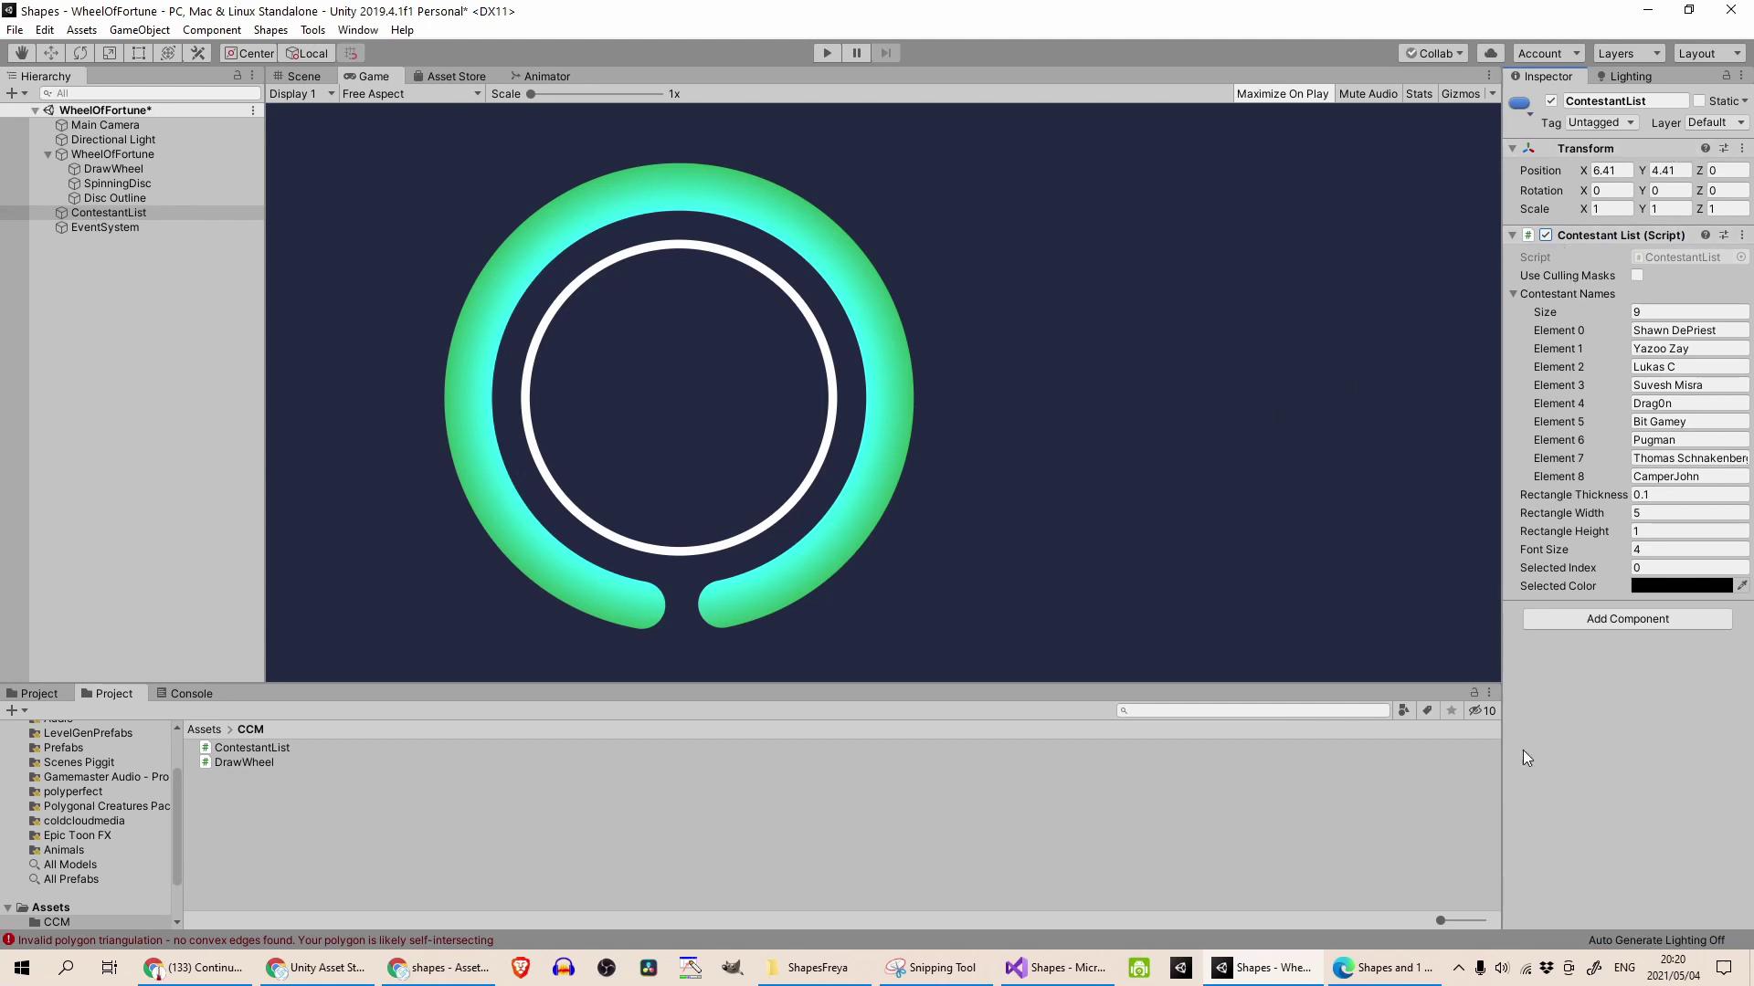
Step through the contestant name fields from the first name to the last.
{"action": "left_click", "coordinate": [1689, 348]}
{"action": "left_click", "coordinate": [1692, 366]}
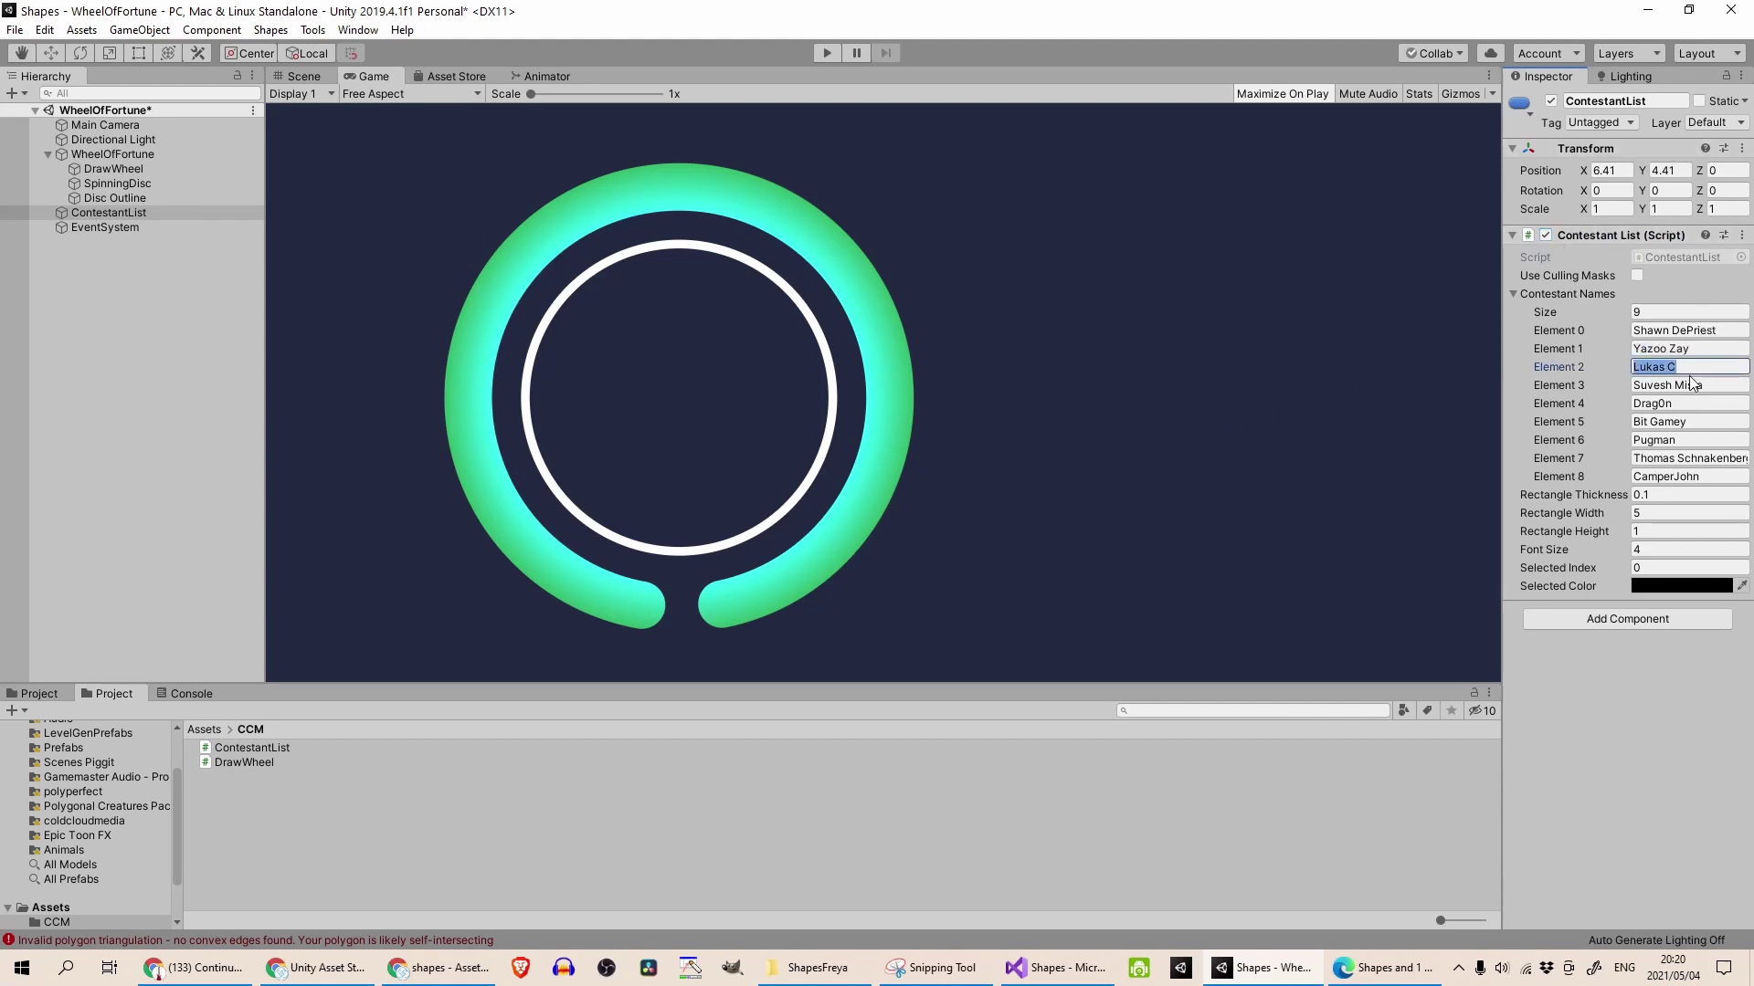
{"action": "left_click", "coordinate": [1695, 384]}
{"action": "left_click", "coordinate": [1690, 403]}
{"action": "left_click", "coordinate": [1689, 421]}
{"action": "left_click", "coordinate": [1688, 440]}
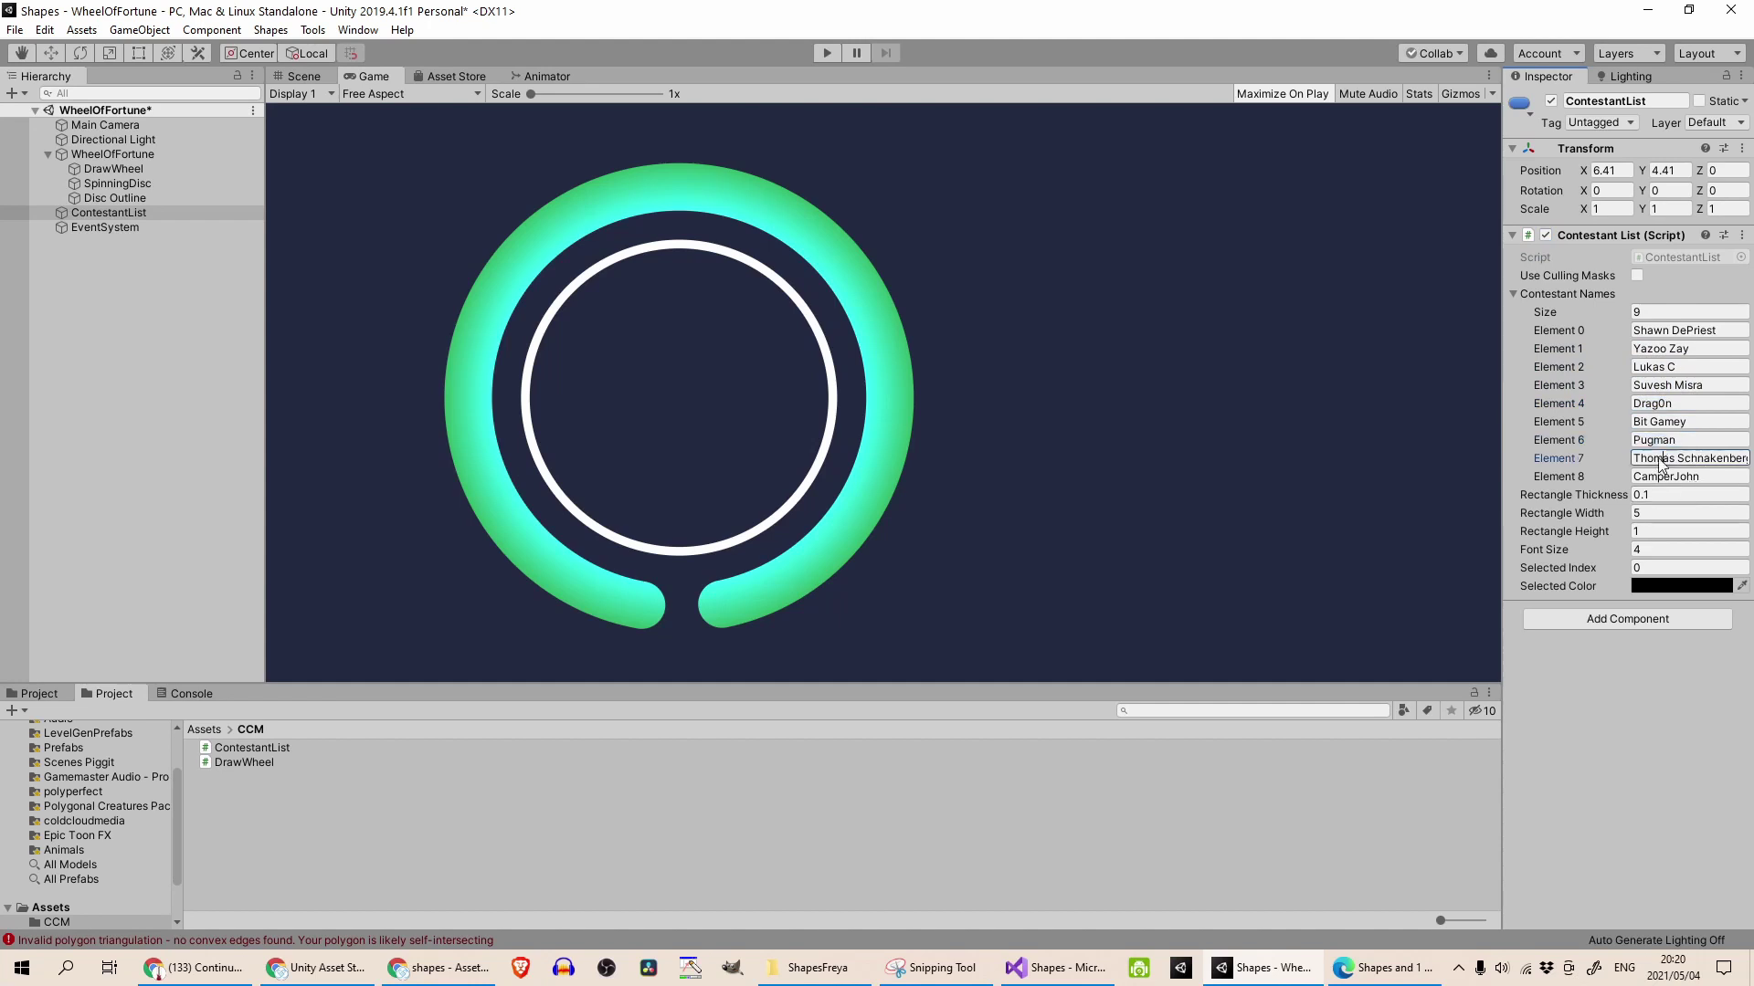
{"action": "left_click", "coordinate": [1681, 458]}
{"action": "left_click", "coordinate": [1668, 475]}
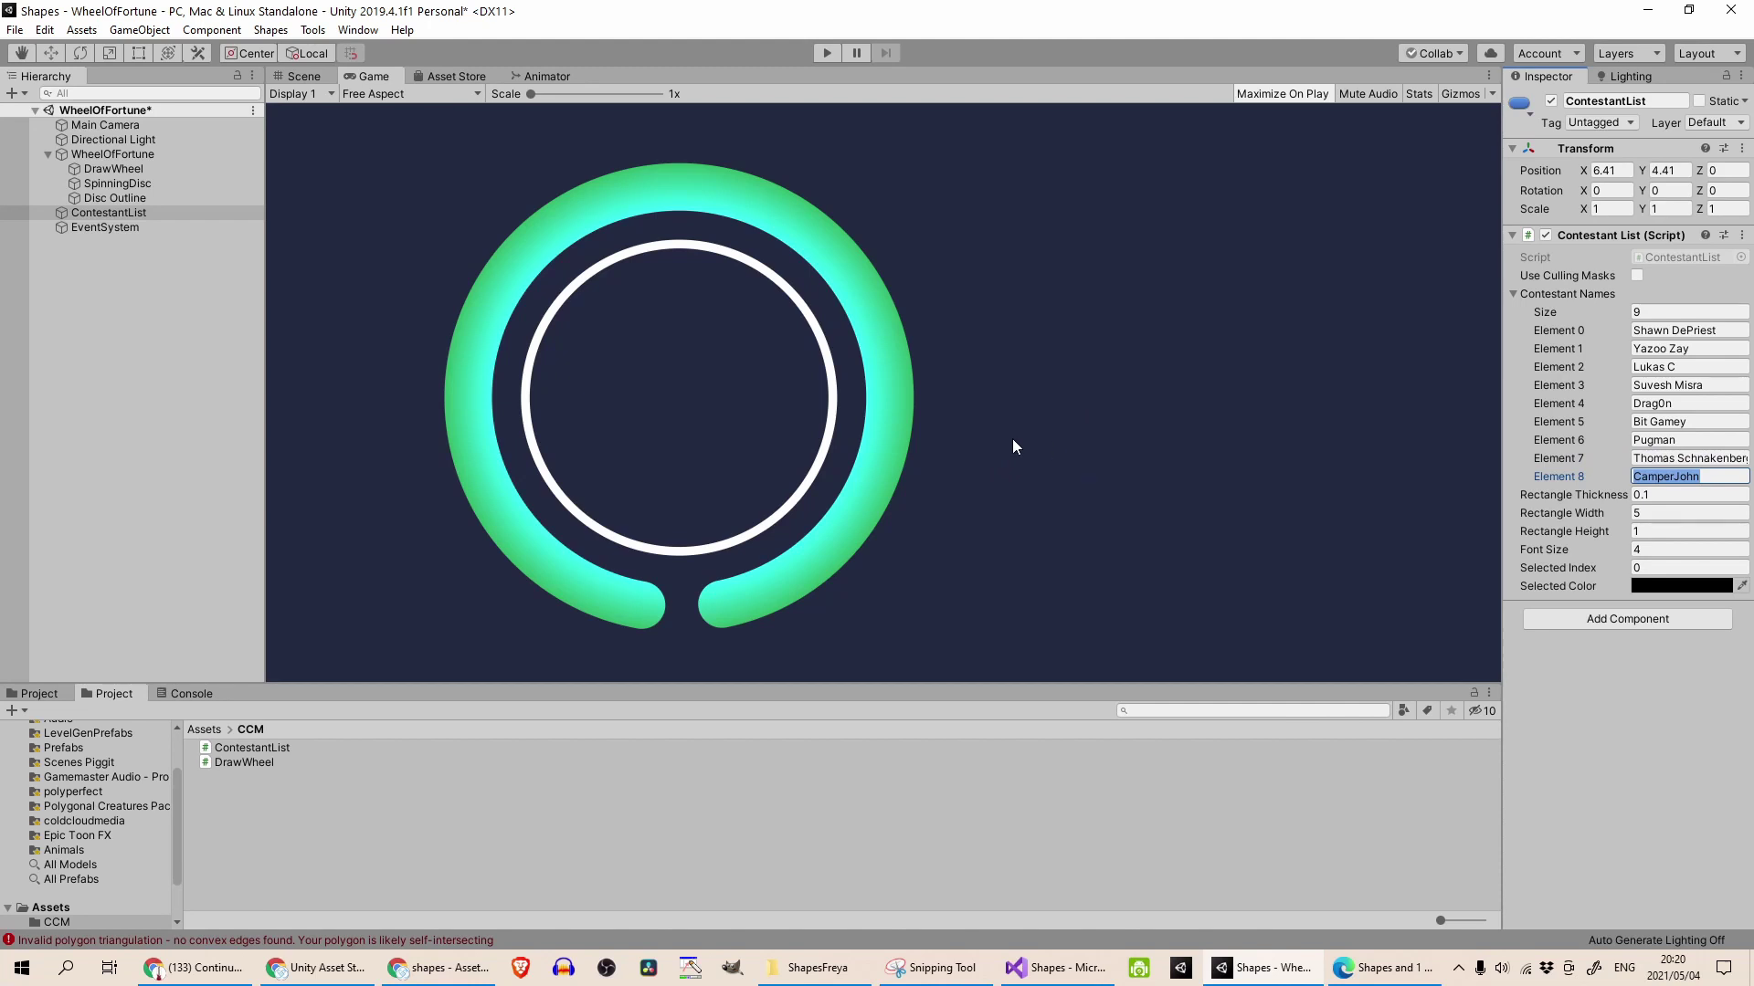
Play the WheelOfFortune scene so the numbered wheel spins and highlights a winner among the nine names.
{"action": "left_click", "coordinate": [821, 53]}
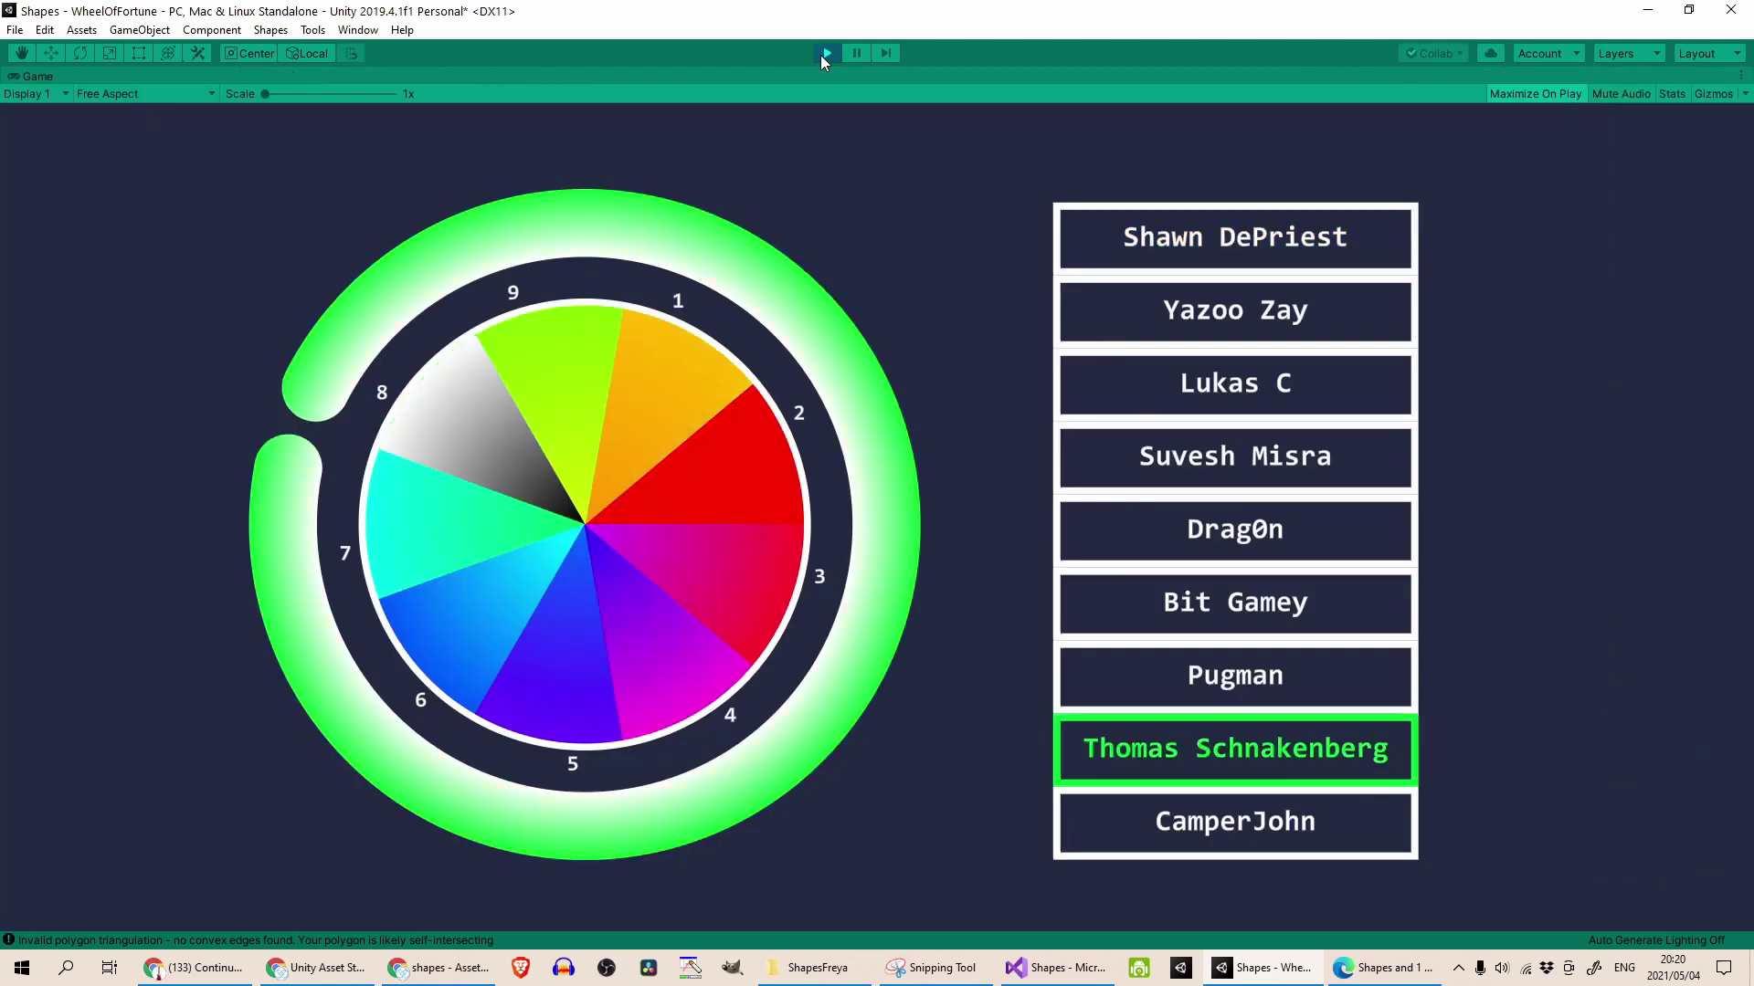